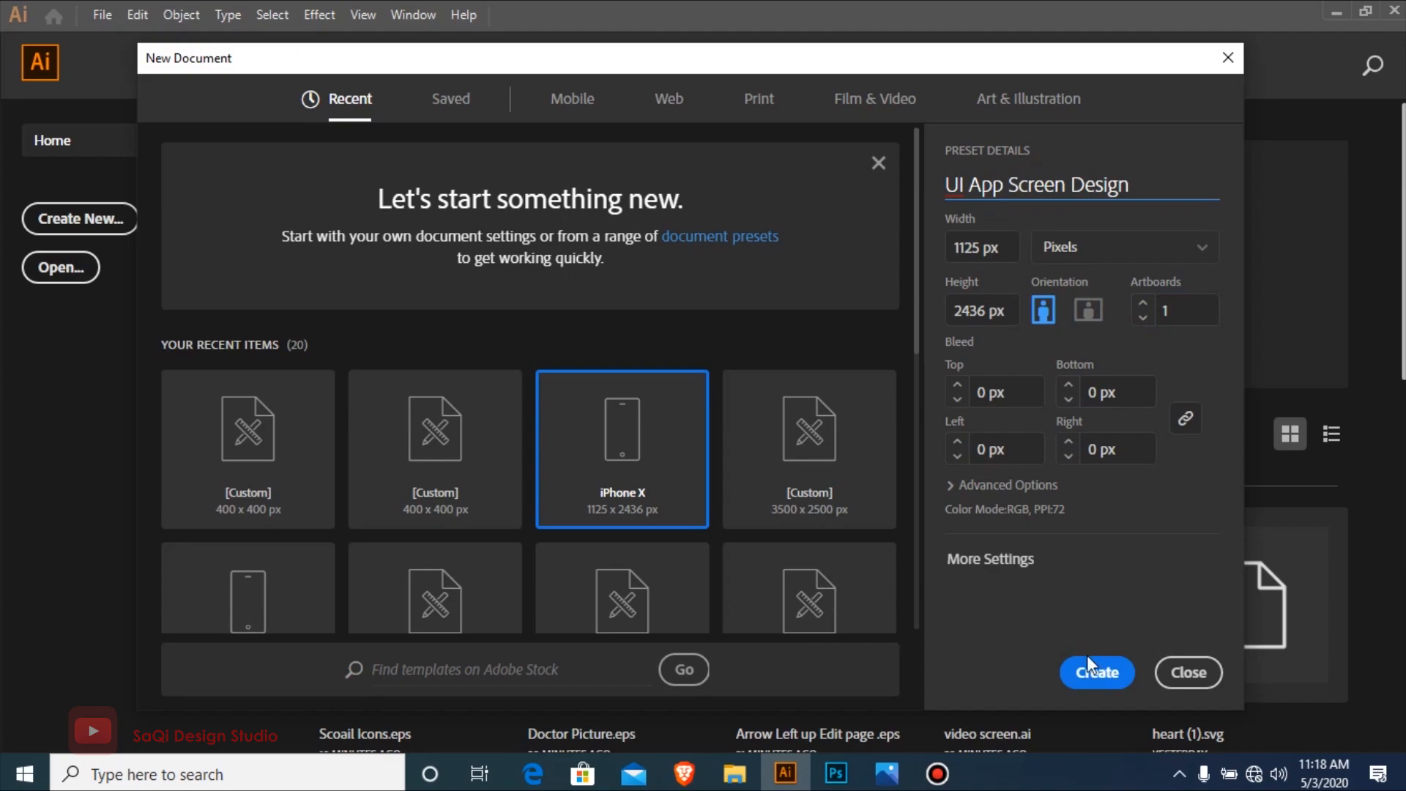
Create a new portrait document named UI App Screen Design at 1125 × 2436 px with one artboard.
{"action": "left_click", "coordinate": [1091, 681]}
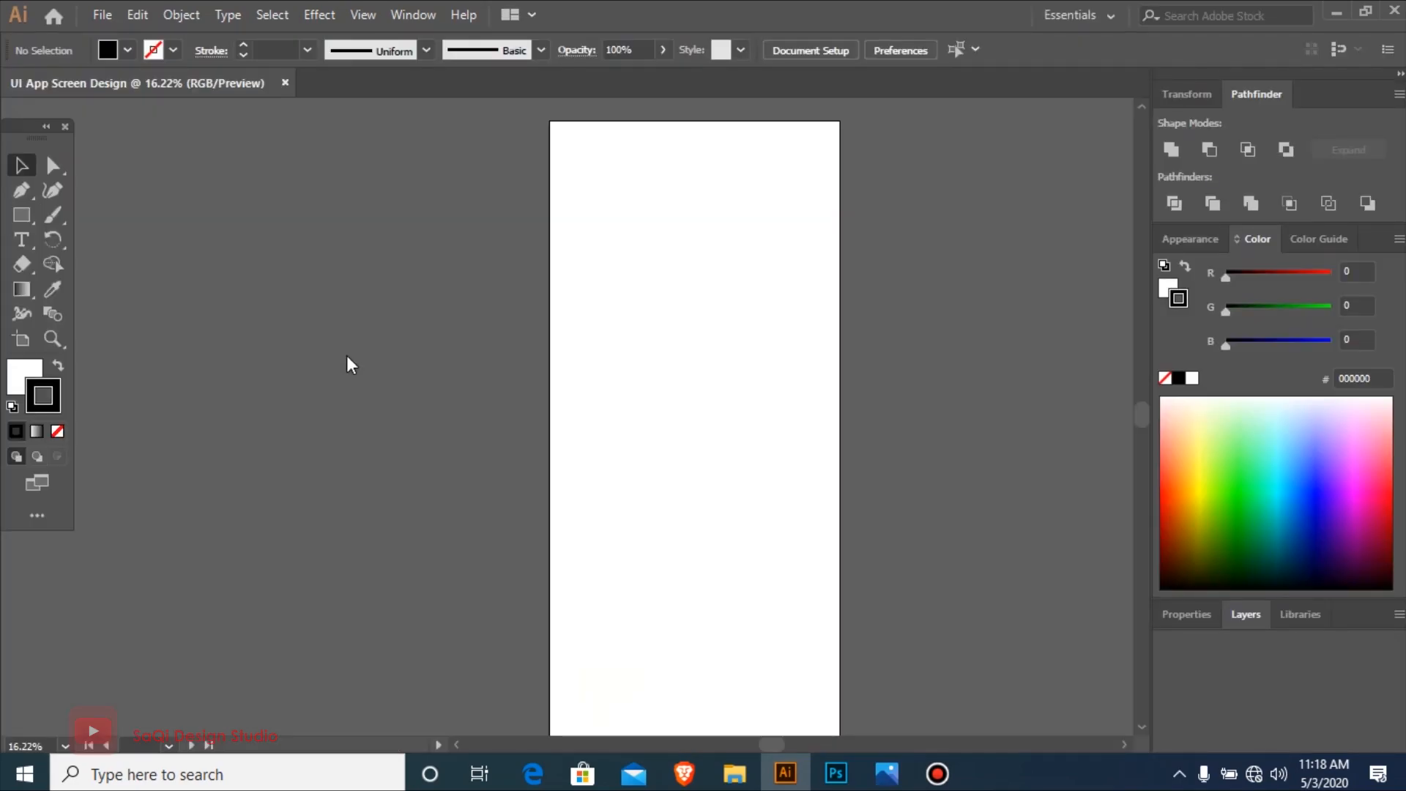
{"action": "key", "text": "ctrl+minus"}
{"action": "key", "text": "ctrl+minus"}
{"action": "key", "text": "ctrl+minus"}
{"action": "key", "text": "ctrl+plus"}
{"action": "key", "text": "ctrl+plus"}
{"action": "key", "text": "ctrl+minus"}
{"action": "key", "text": "ctrl+space"}
{"action": "left_click_drag", "start_coordinate": [415, 236], "coordinate": [952, 677]}
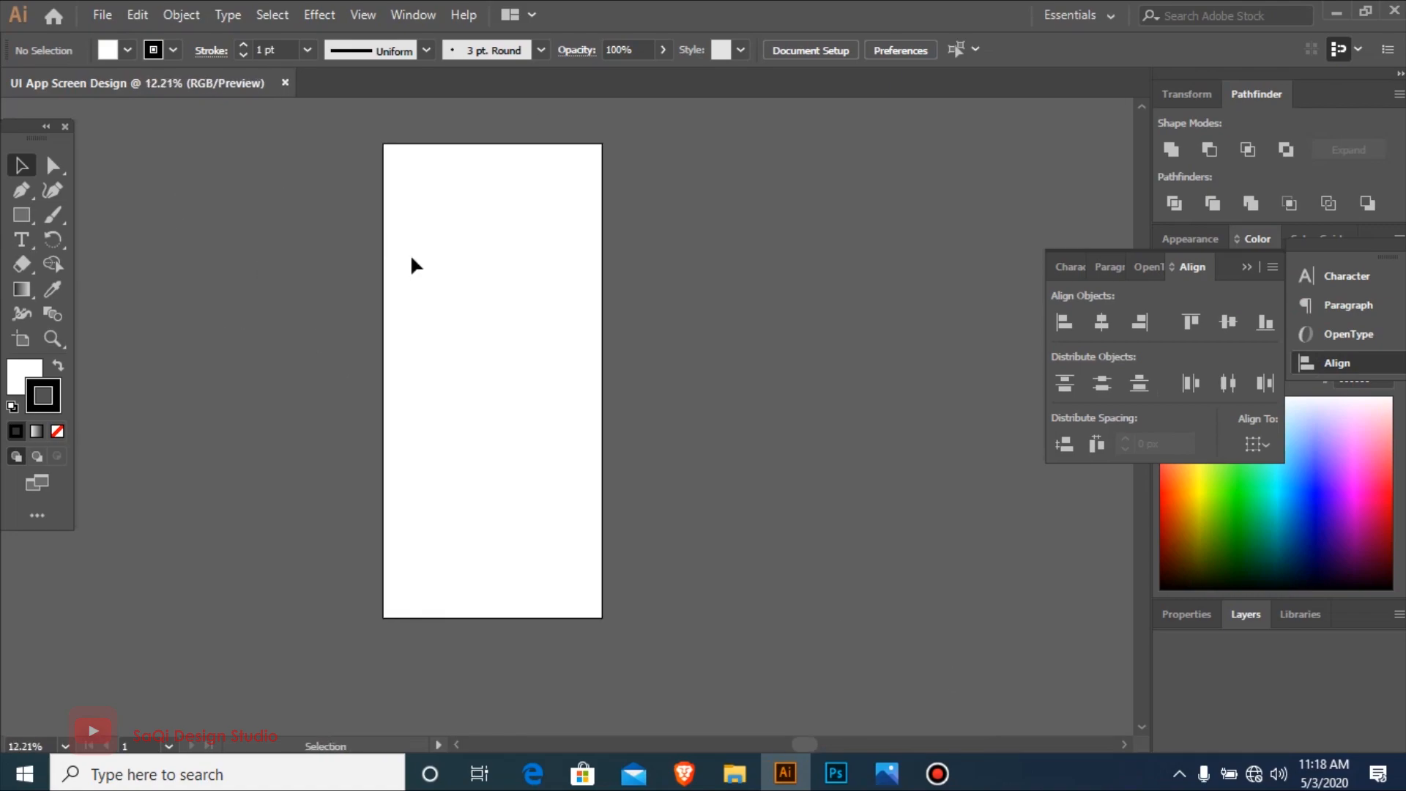
Draw a circle wider than the artboard and position it over the artboard's upper half, extending past its top and sides.
{"action": "left_click", "coordinate": [24, 216]}
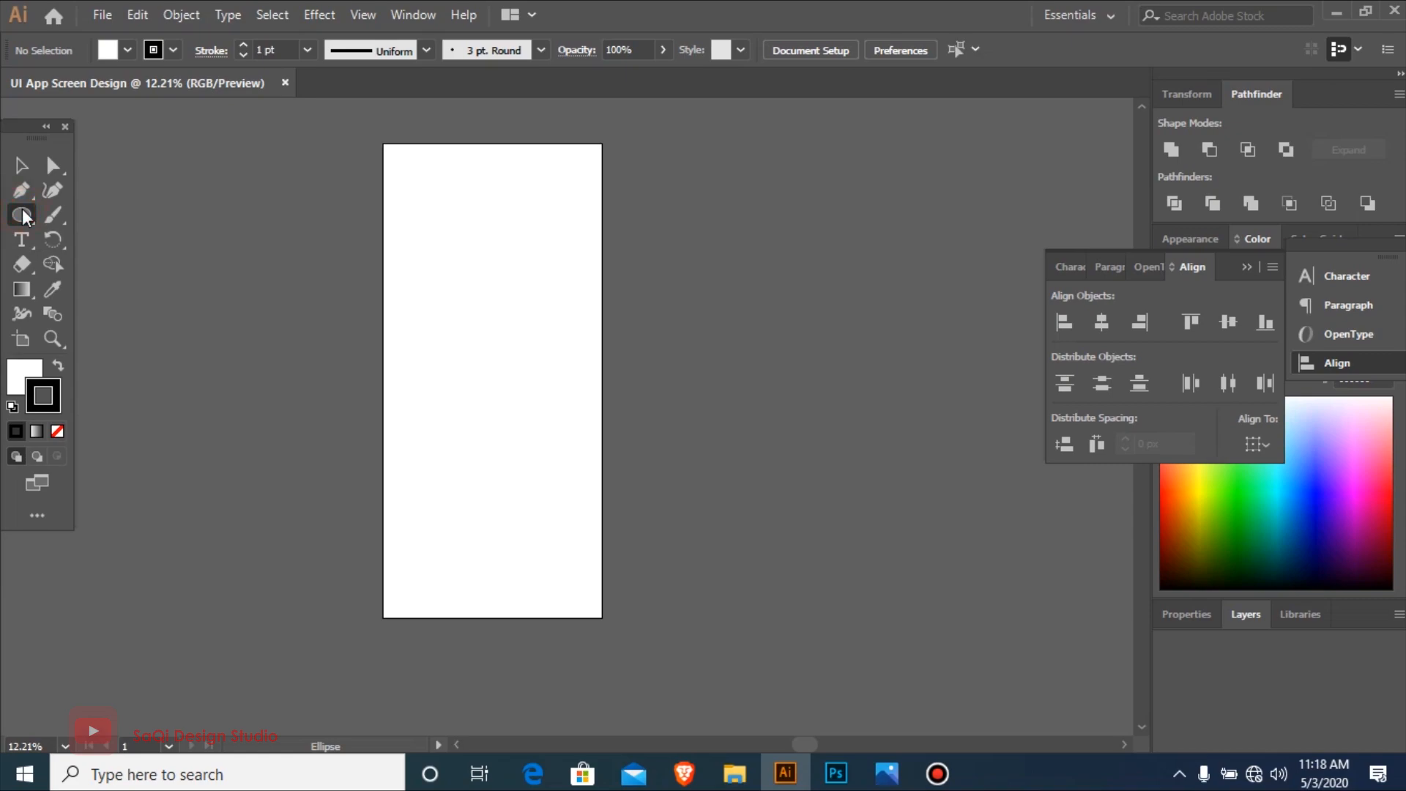
{"action": "left_click_drag", "start_coordinate": [343, 116], "coordinate": [343, 117]}
{"action": "key", "text": "ctrl+z"}
{"action": "key", "text": "ctrl+minus"}
{"action": "key", "text": "ctrl+minus"}
{"action": "key", "text": "ctrl+minus"}
{"action": "left_click_drag", "start_coordinate": [415, 298], "coordinate": [776, 565]}
{"action": "left_click_drag", "start_coordinate": [441, 342], "coordinate": [689, 489]}
{"action": "key", "text": "v"}
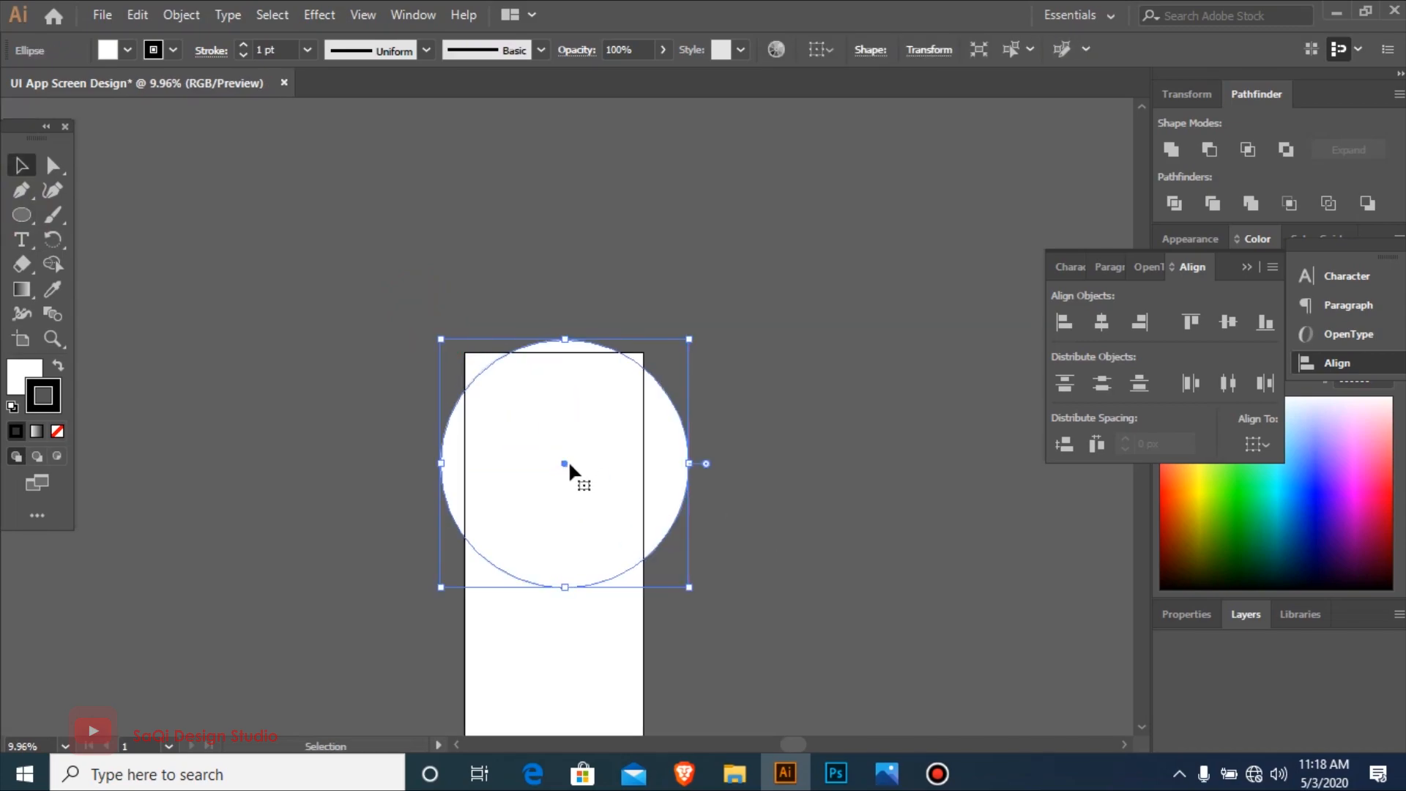
{"action": "mouse_move", "coordinate": [533, 467]}
{"action": "left_mouse_down"}
{"action": "mouse_move", "coordinate": [535, 445]}
{"action": "mouse_move", "coordinate": [518, 450]}
{"action": "left_mouse_up"}
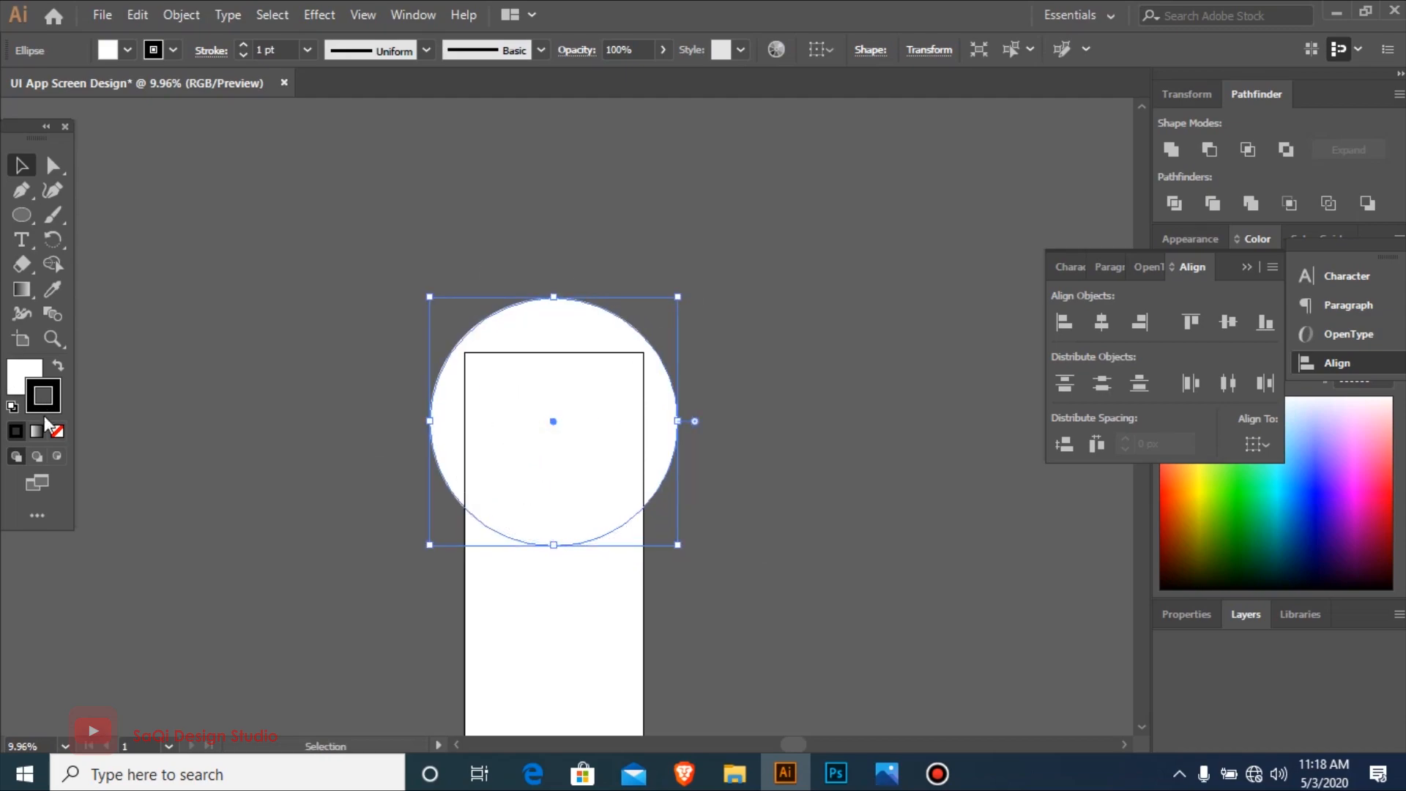
Fill the circle with the colour 2CC7FF, without a stroke.
{"action": "double_click", "coordinate": [22, 375]}
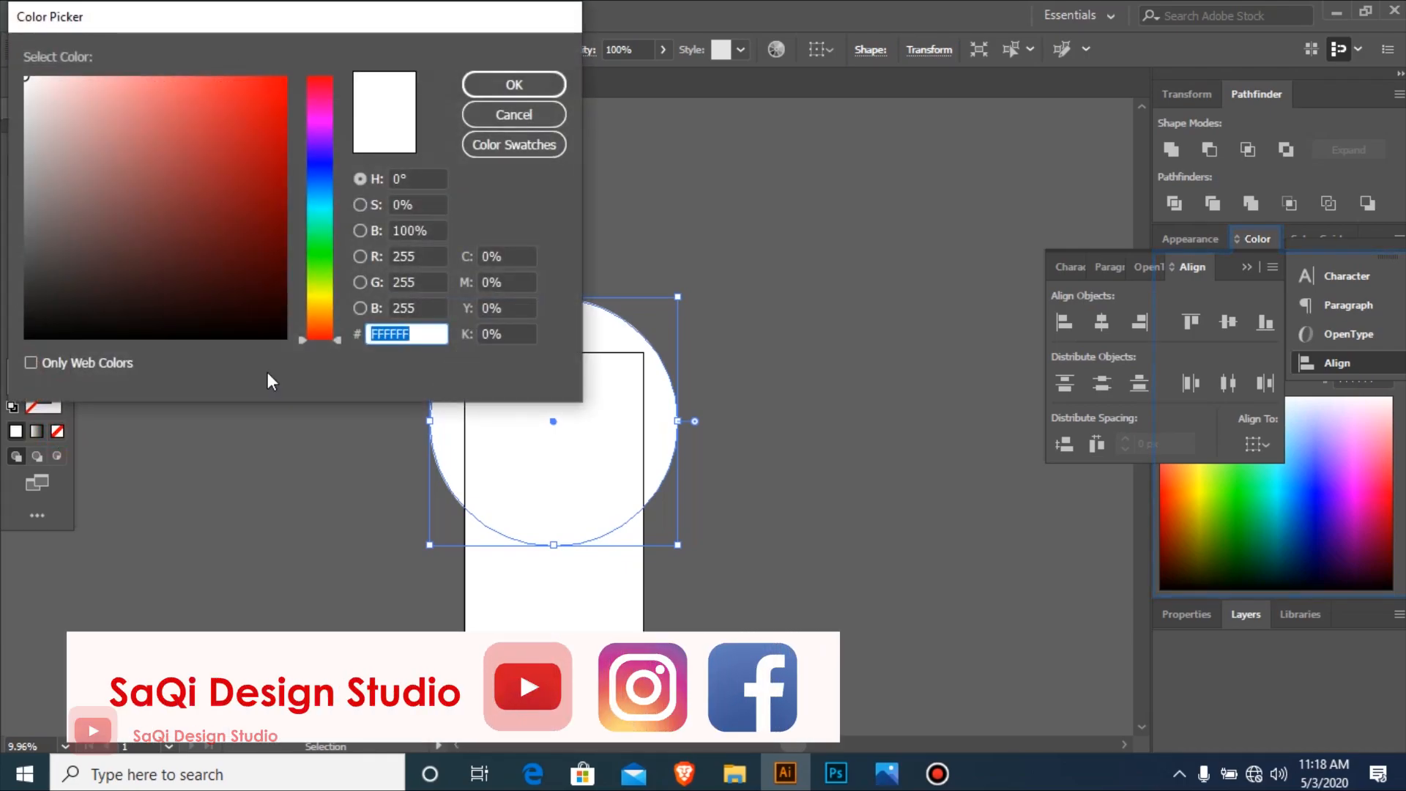
{"action": "type", "text": "2cc7ff"}
{"action": "key", "text": "Return"}
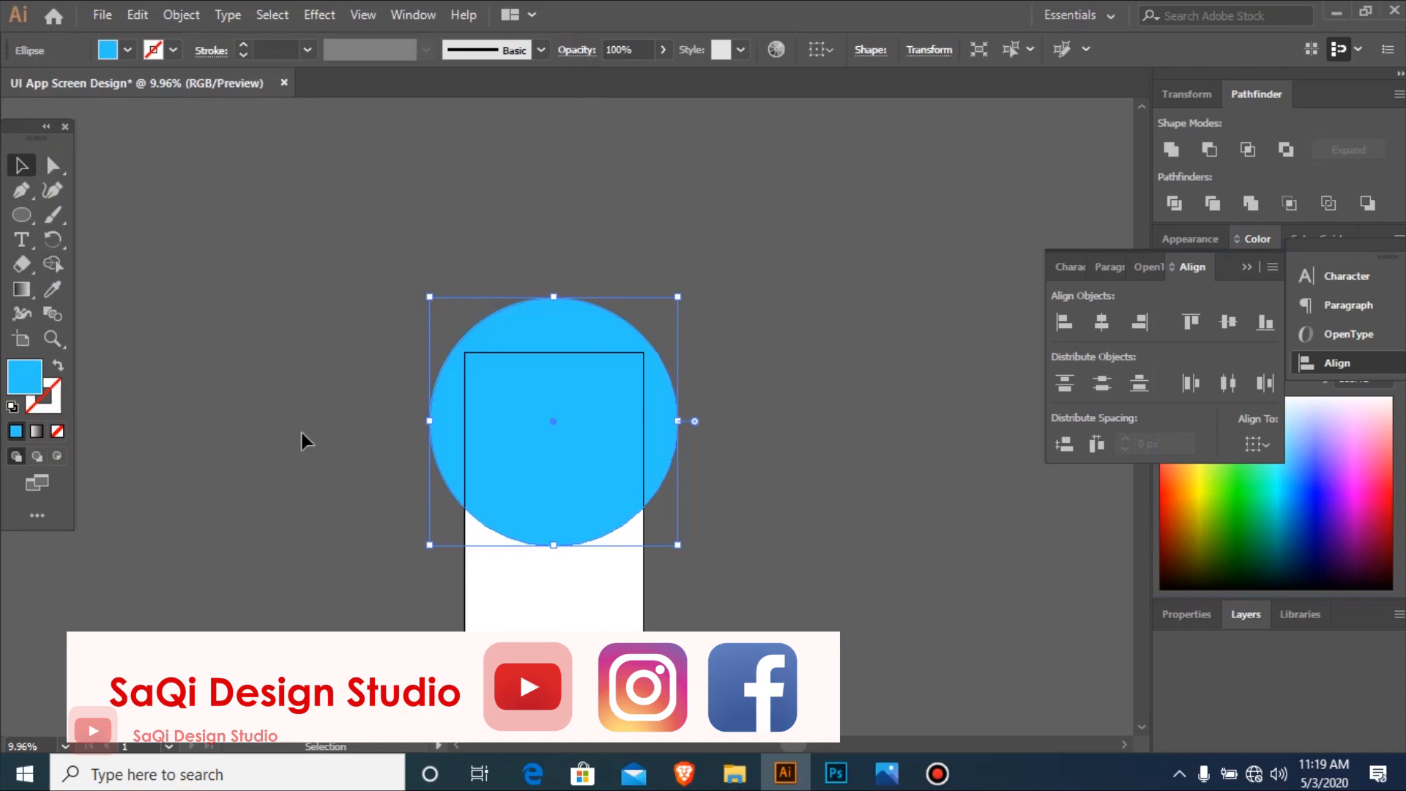
{"action": "left_click", "coordinate": [315, 455]}
Draw a 1125 × 1242 px rectangle from the artboard's top-left corner, spanning its full width over the circle.
{"action": "key", "text": "ctrl+minus"}
{"action": "key", "text": "ctrl+minus"}
{"action": "key", "text": "ctrl+minus"}
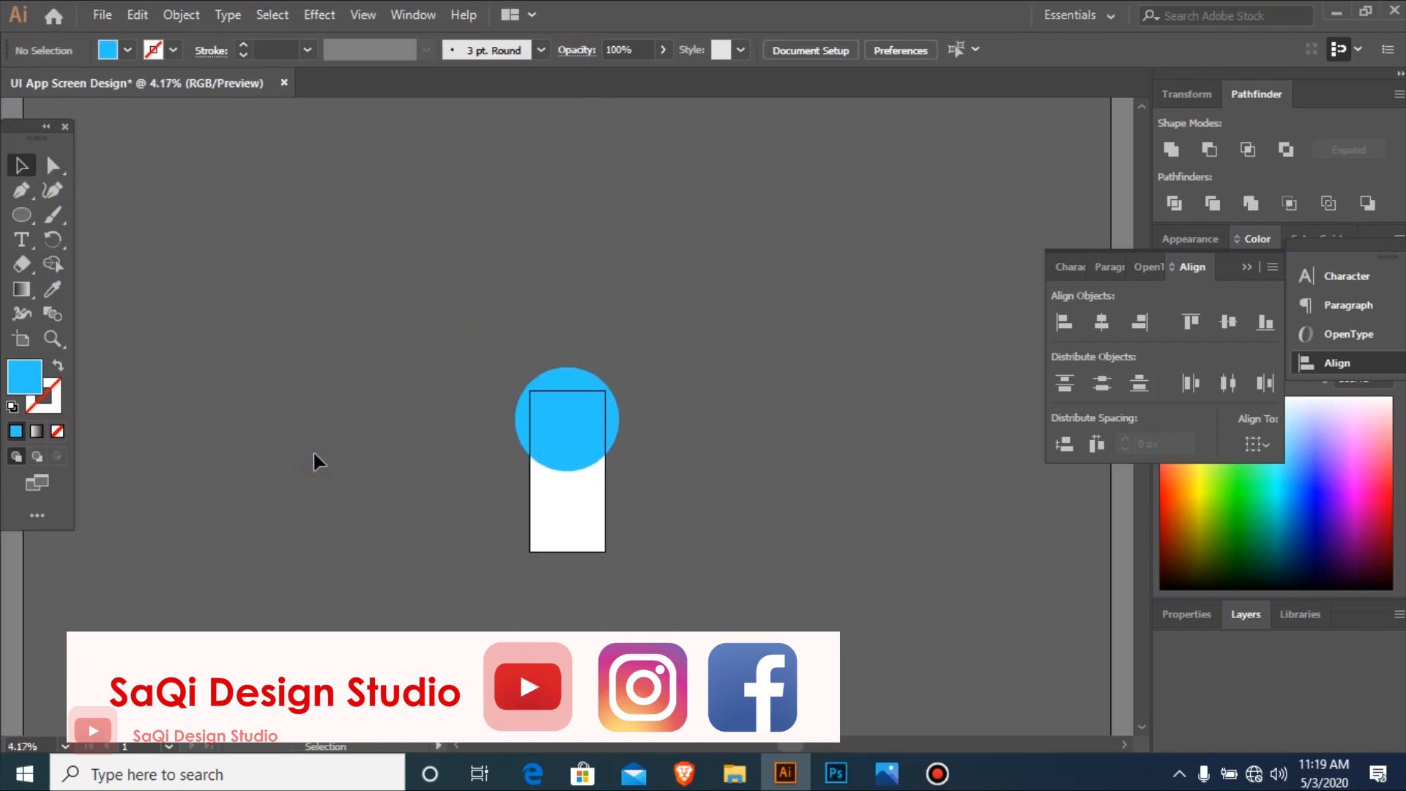
{"action": "left_click_drag", "start_coordinate": [719, 519], "coordinate": [721, 520]}
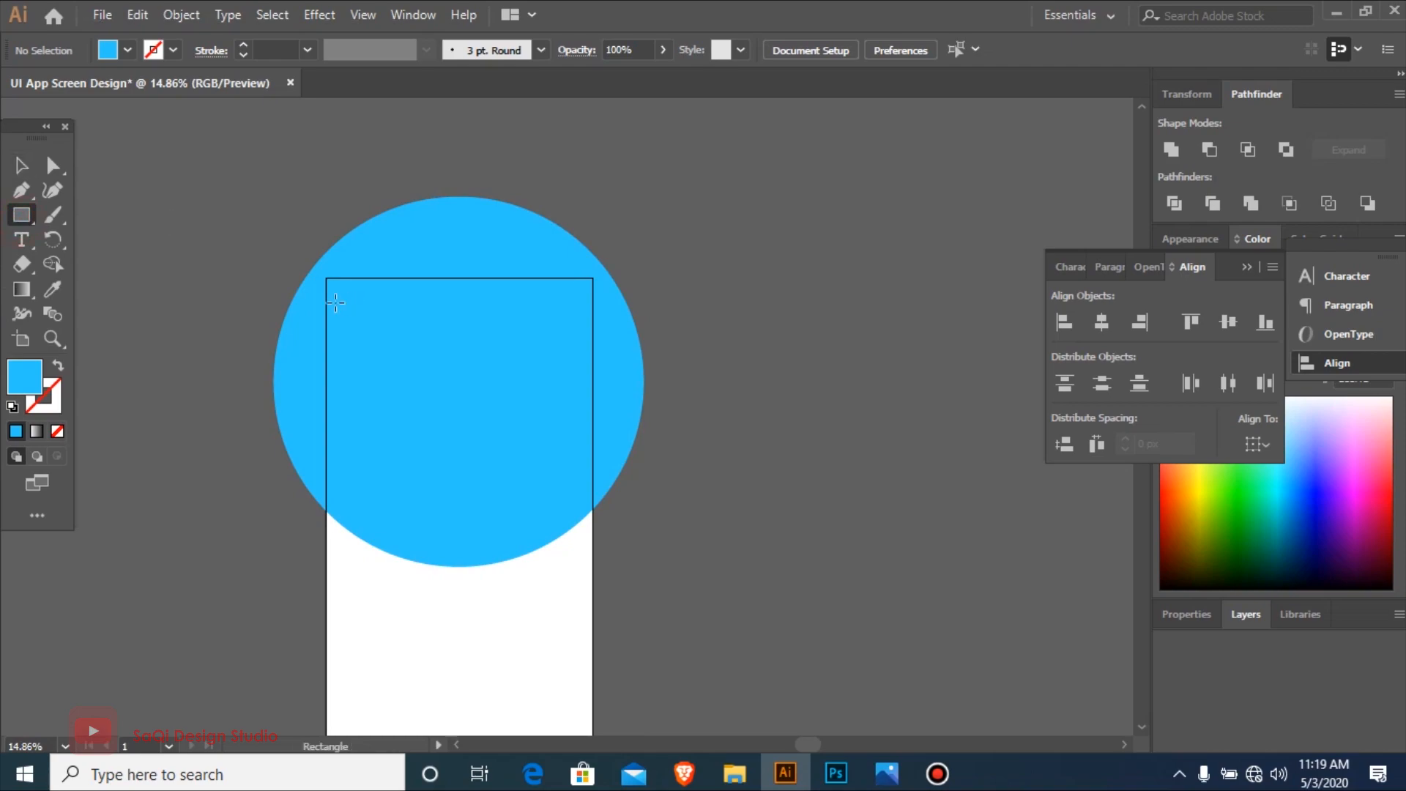
{"action": "left_click_drag", "start_coordinate": [326, 277], "coordinate": [594, 571]}
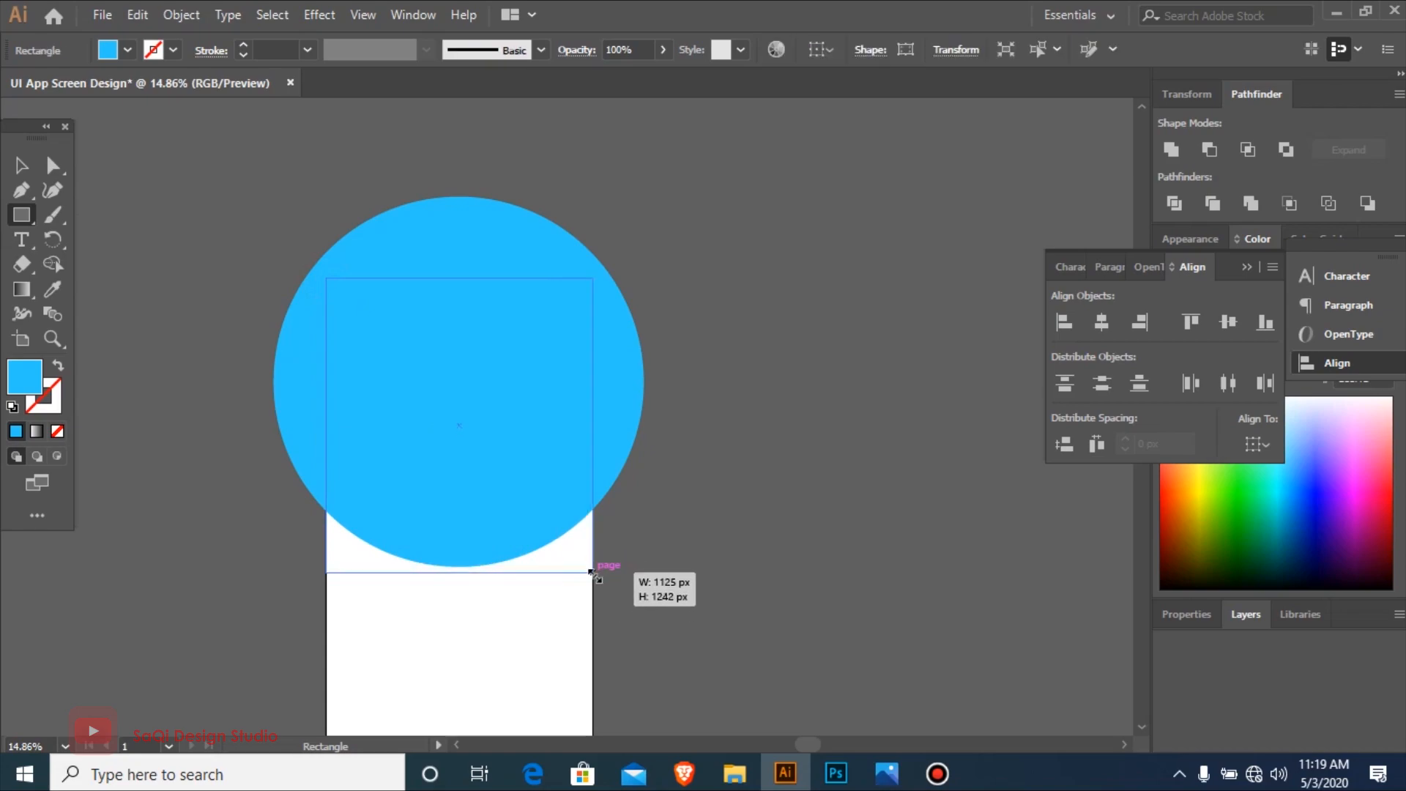
{"action": "key", "text": "v"}
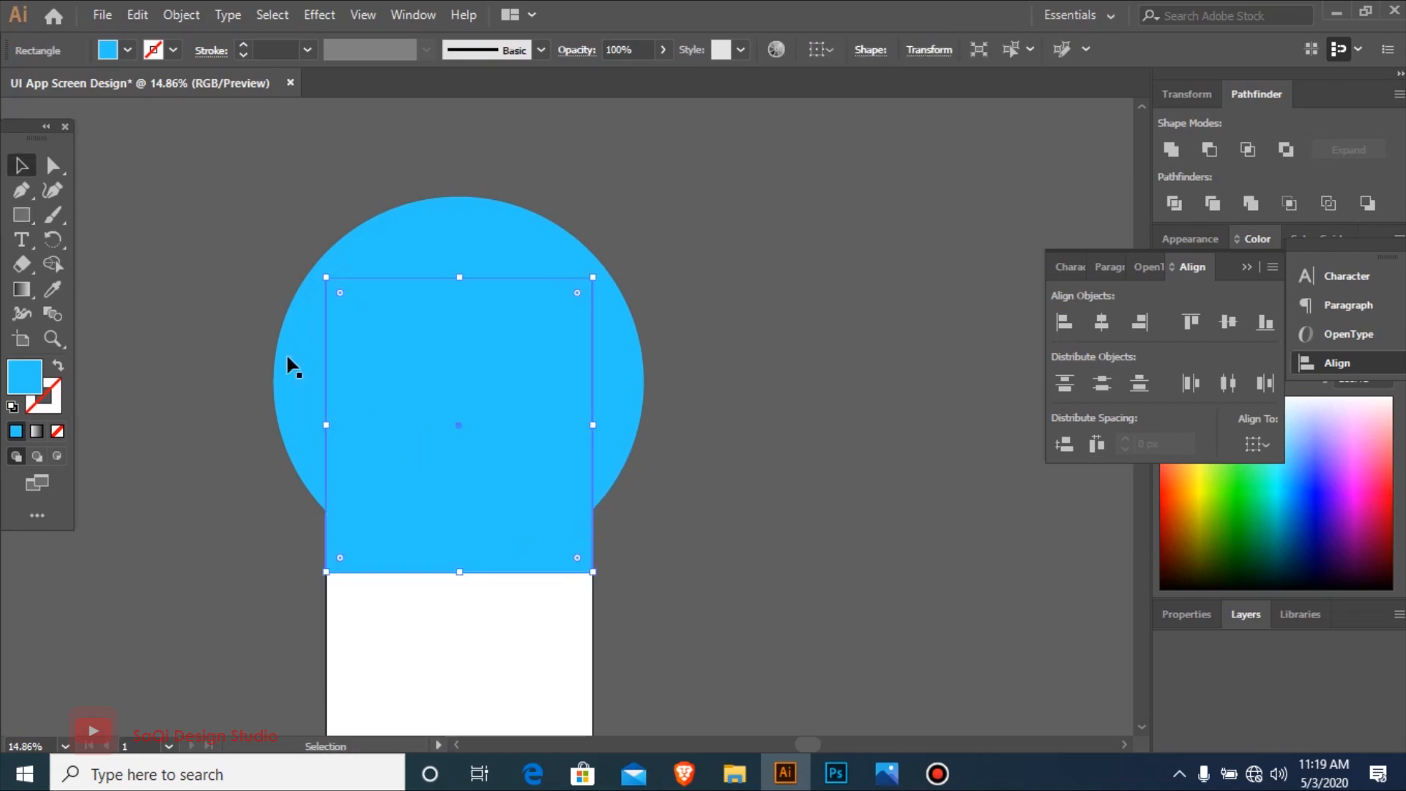
Clip the blue circle with the rectangle using a clipping mask.
{"action": "left_click_drag", "start_coordinate": [198, 196], "coordinate": [702, 562]}
{"action": "right_click", "coordinate": [393, 348]}
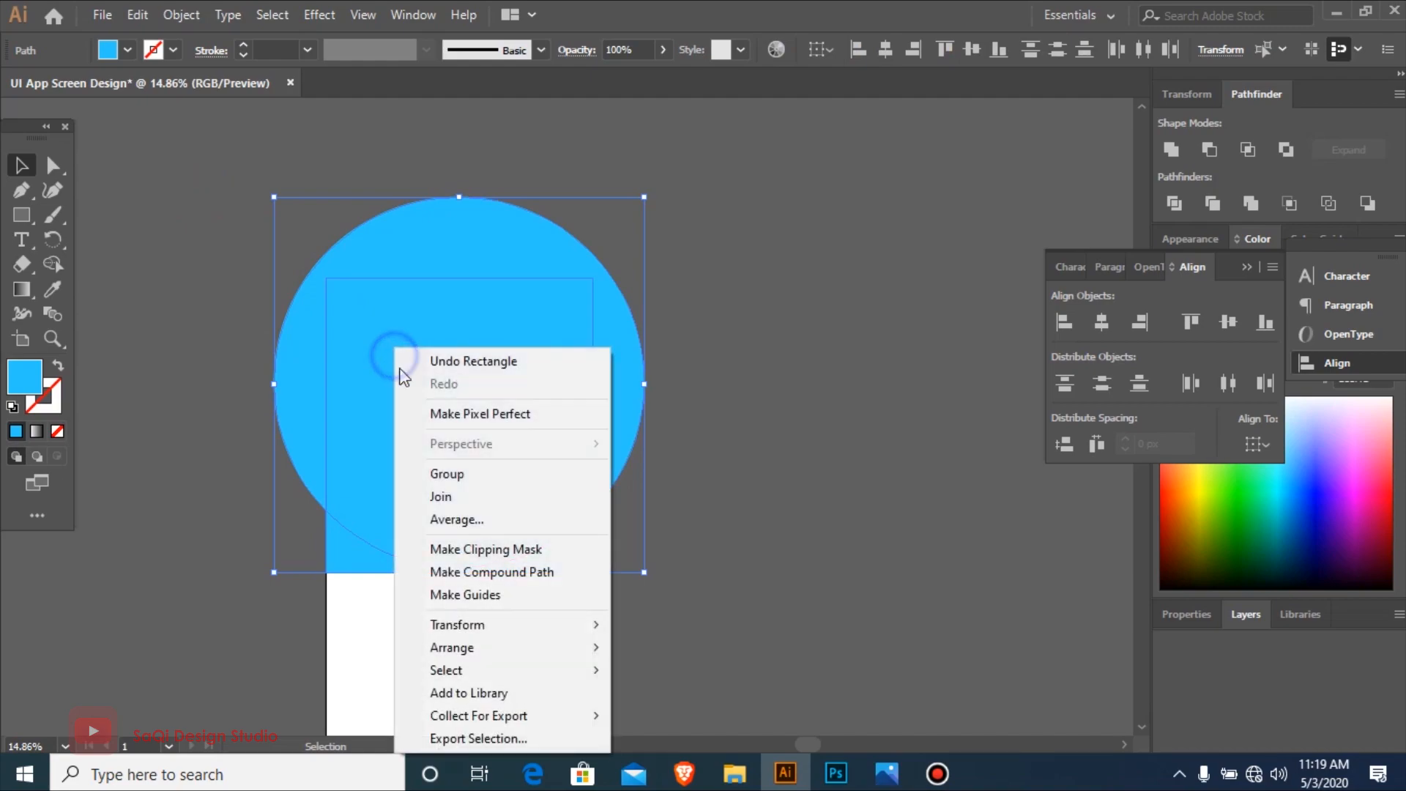
{"action": "left_click", "coordinate": [508, 547]}
Move the clipped blue shape straight up so its top sits about 218 px above the artboard.
{"action": "key", "text": "ctrl+minus"}
{"action": "key", "text": "ctrl+minus"}
{"action": "key", "text": "ctrl+minus"}
{"action": "key", "text": "ctrl+minus"}
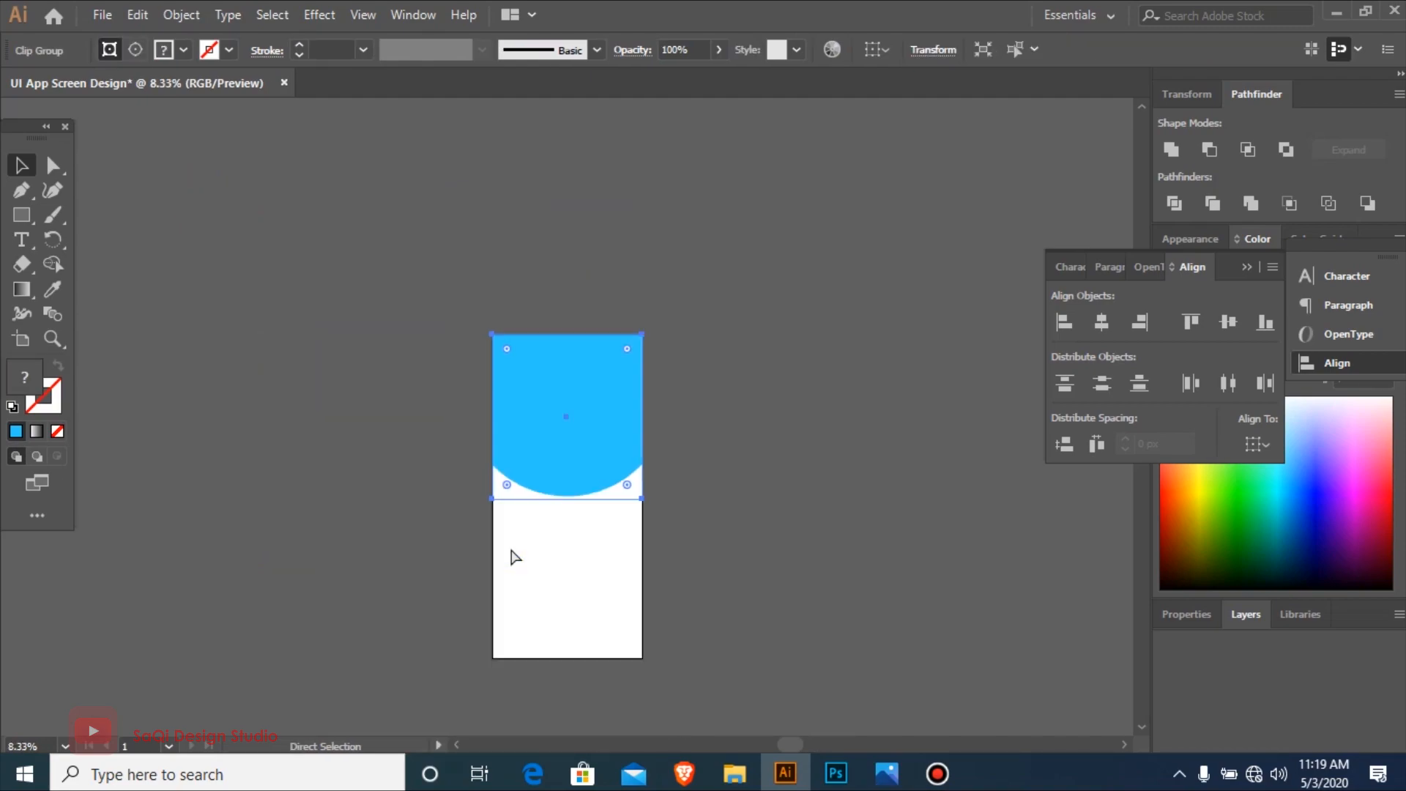
{"action": "left_click_drag", "start_coordinate": [484, 375], "coordinate": [800, 534]}
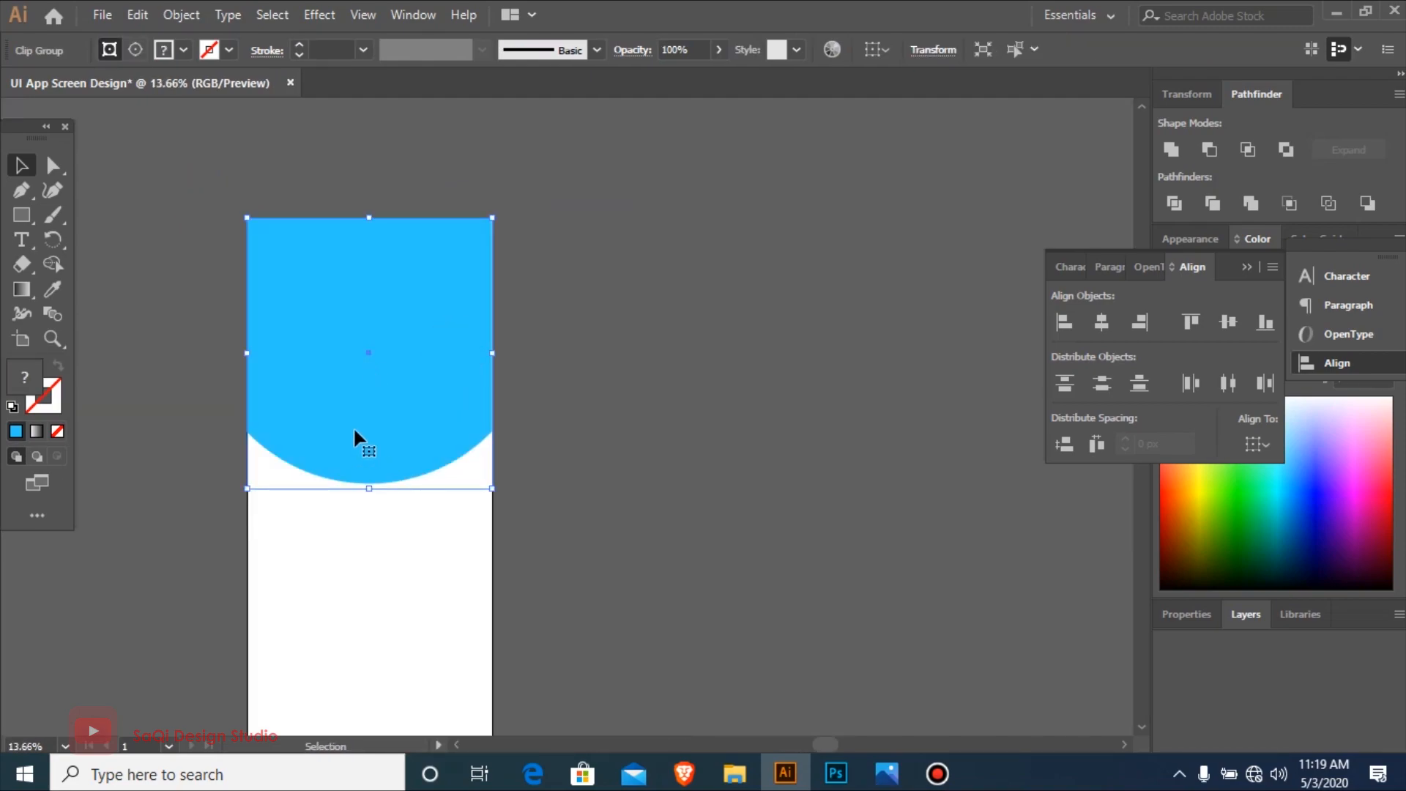
{"action": "left_click_drag", "start_coordinate": [353, 405], "coordinate": [354, 375]}
Show the rulers and place a vertical guide just inside the artboard's left edge, at about 125 px.
{"action": "key", "text": "ctrl+minus"}
{"action": "key", "text": "ctrl+minus"}
{"action": "left_click_drag", "start_coordinate": [382, 264], "coordinate": [879, 741]}
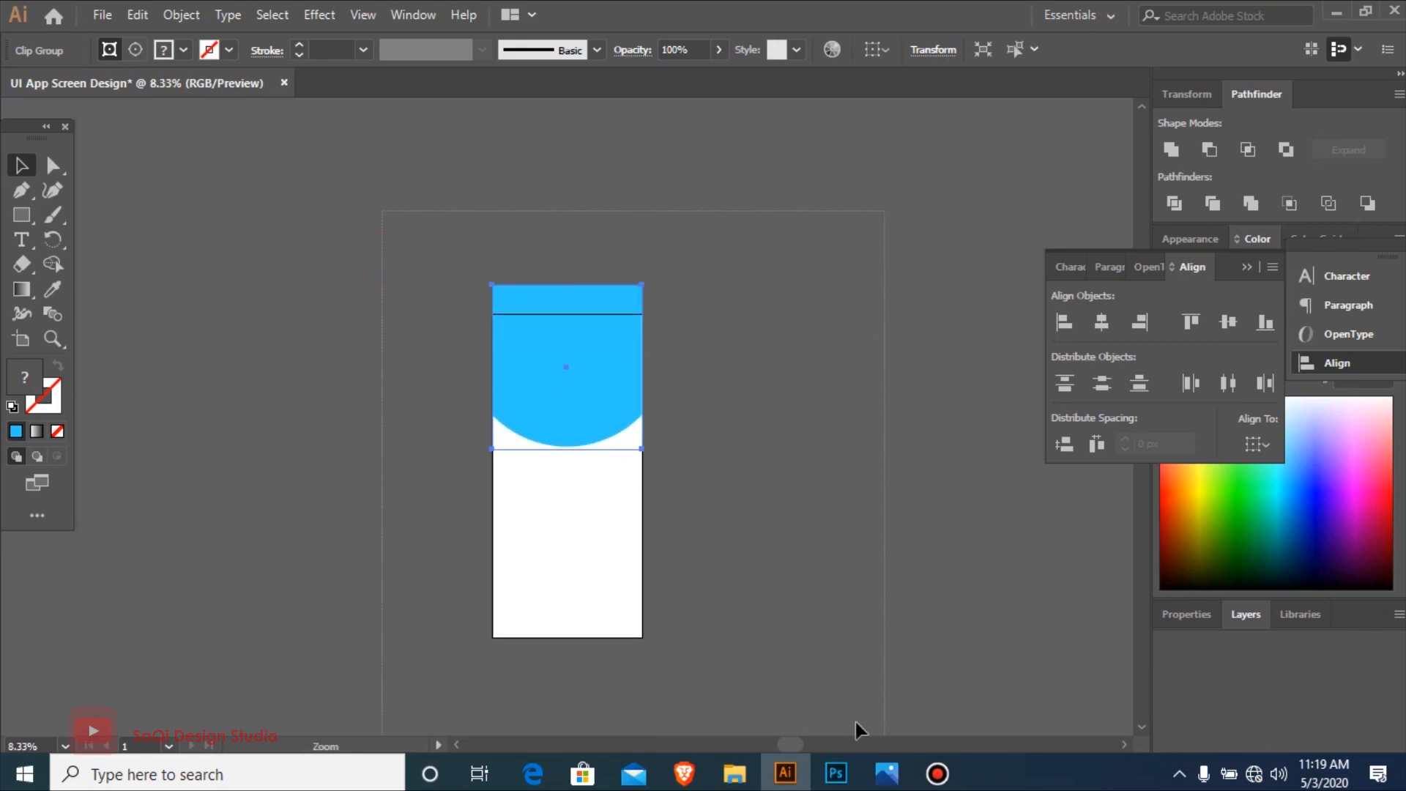
{"action": "key", "text": "ctrl+r"}
{"action": "left_click_drag", "start_coordinate": [11, 566], "coordinate": [204, 576]}
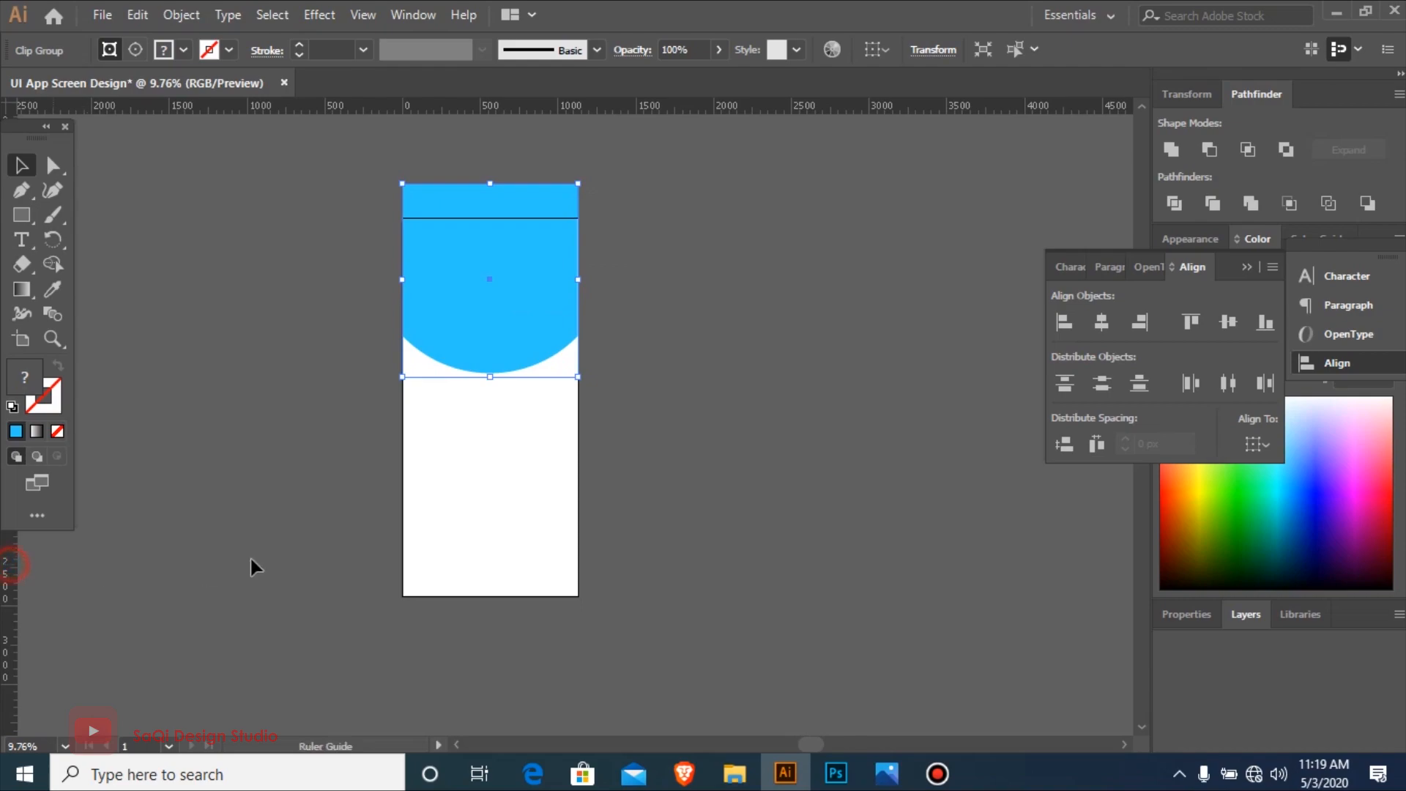
{"action": "left_click_drag", "start_coordinate": [416, 532], "coordinate": [422, 534]}
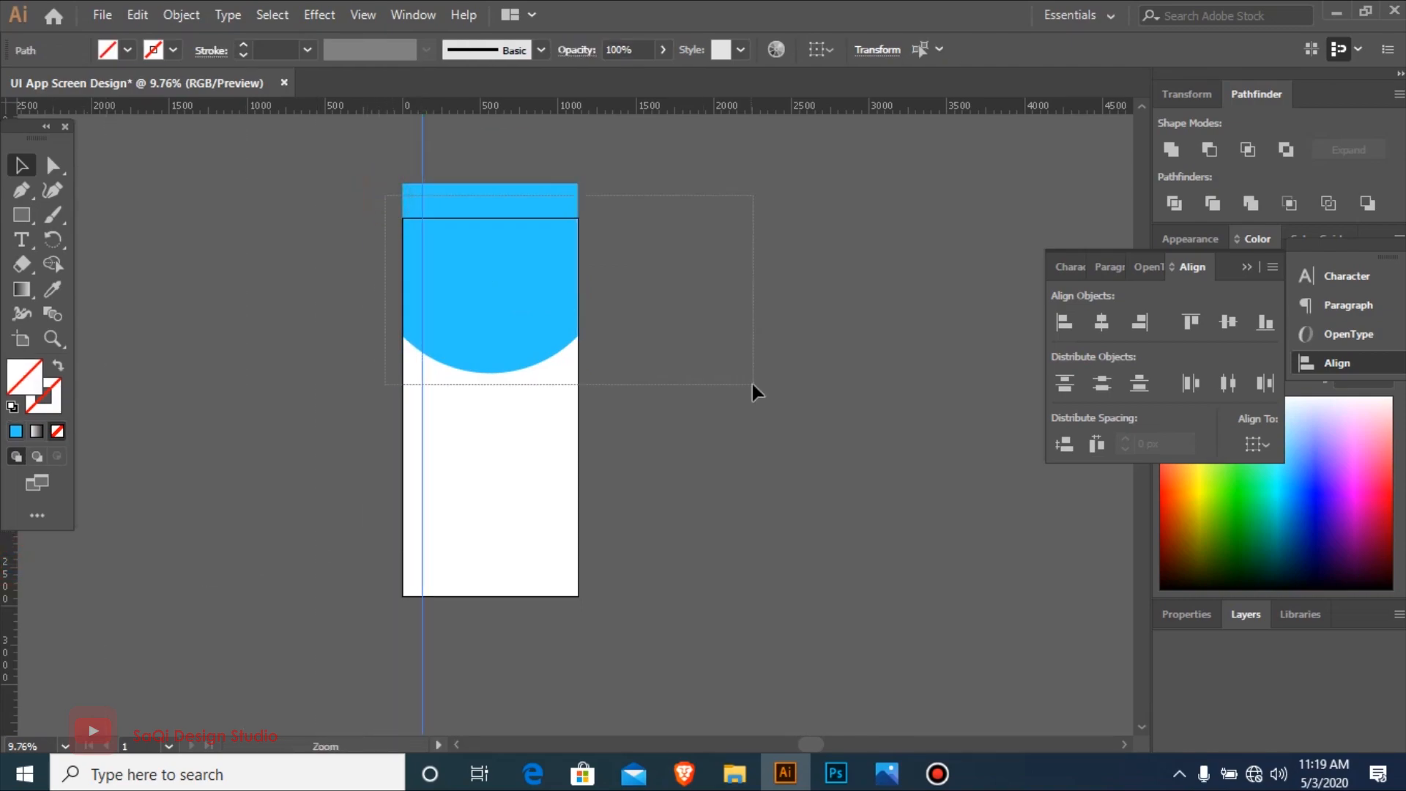
Shift the left guide to about 100 px and place a second vertical guide just inside the artboard's right edge.
{"action": "left_click_drag", "start_coordinate": [755, 385], "coordinate": [755, 385]}
{"action": "key", "text": "ctrl+minus"}
{"action": "key", "text": "ctrl+minus"}
{"action": "key", "text": "ctrl+minus"}
{"action": "key", "text": "ctrl+minus"}
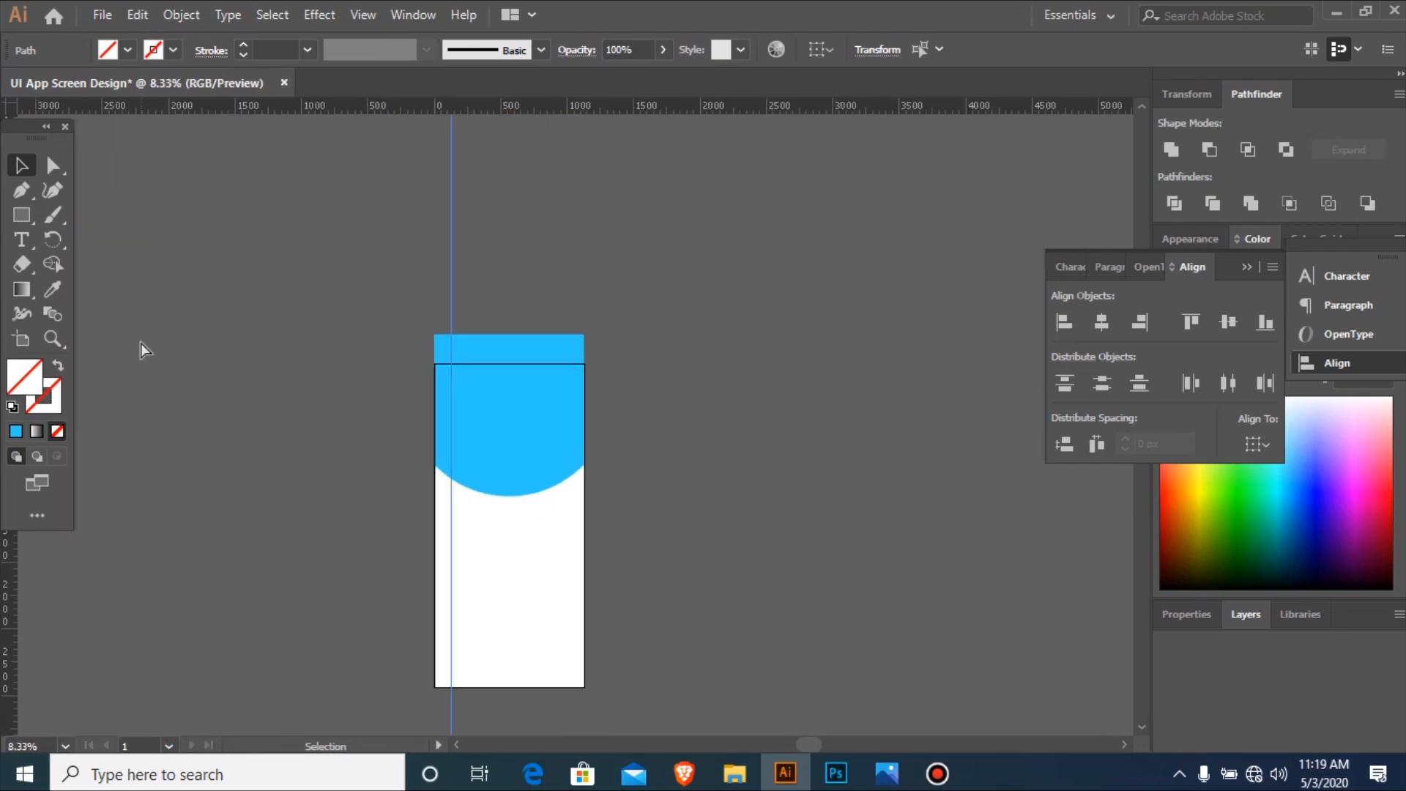
{"action": "left_click_drag", "start_coordinate": [317, 282], "coordinate": [784, 491]}
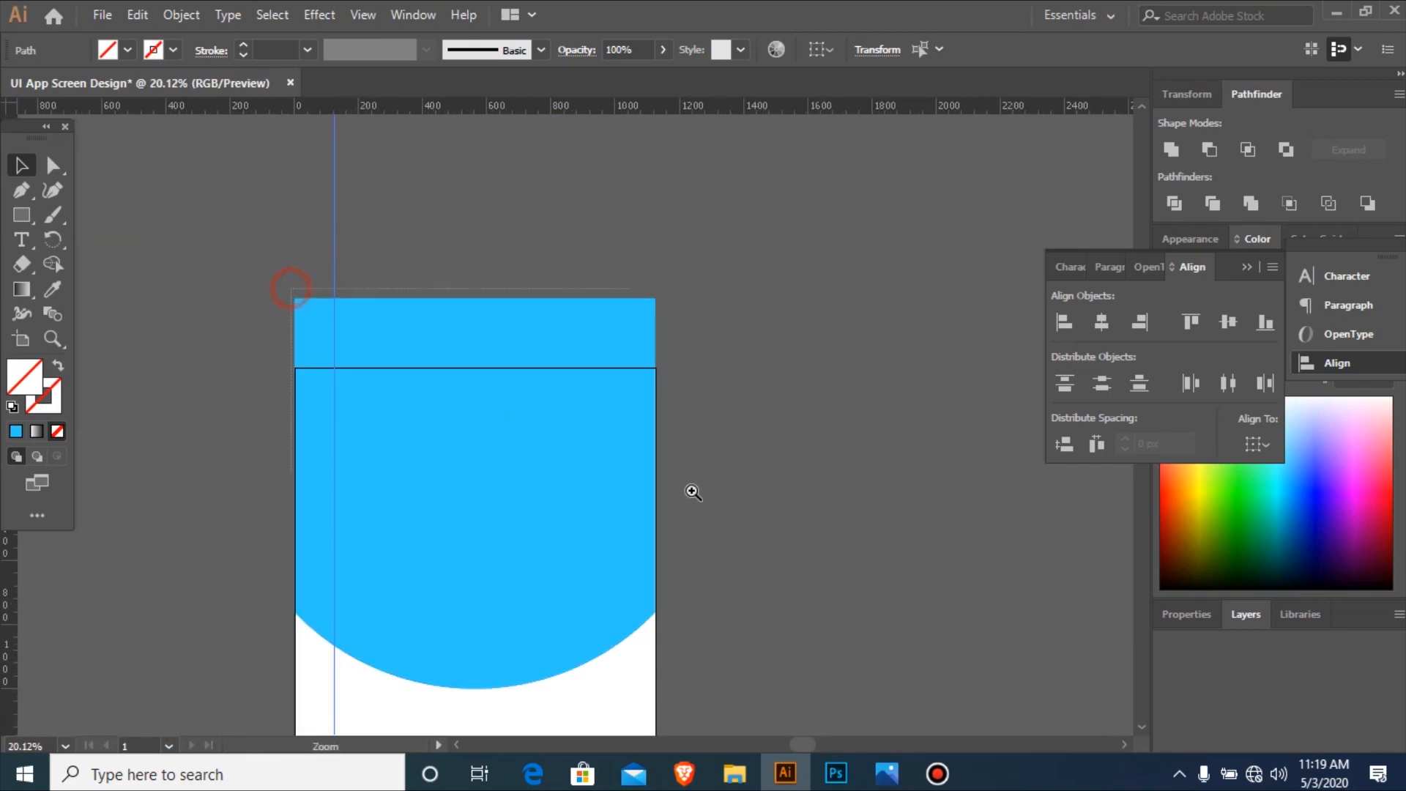
{"action": "left_click_drag", "start_coordinate": [691, 491], "coordinate": [691, 491]}
{"action": "key", "text": "ctrl+minus"}
{"action": "key", "text": "ctrl+minus"}
{"action": "key", "text": "ctrl+minus"}
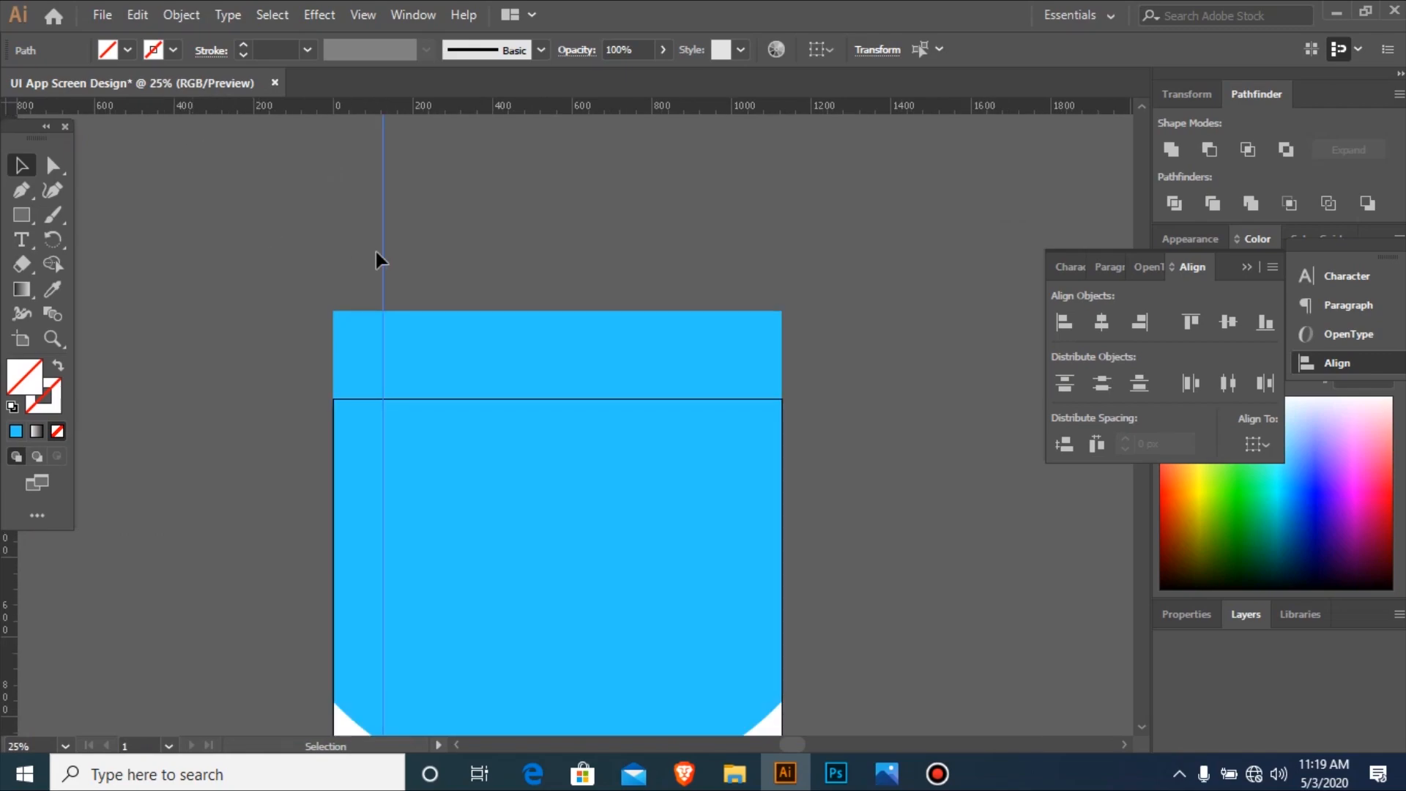
{"action": "left_click_drag", "start_coordinate": [386, 265], "coordinate": [750, 329]}
{"action": "key", "text": "ctrl+minus"}
{"action": "key", "text": "ctrl+minus"}
{"action": "key", "text": "ctrl+minus"}
{"action": "key", "text": "ctrl+minus"}
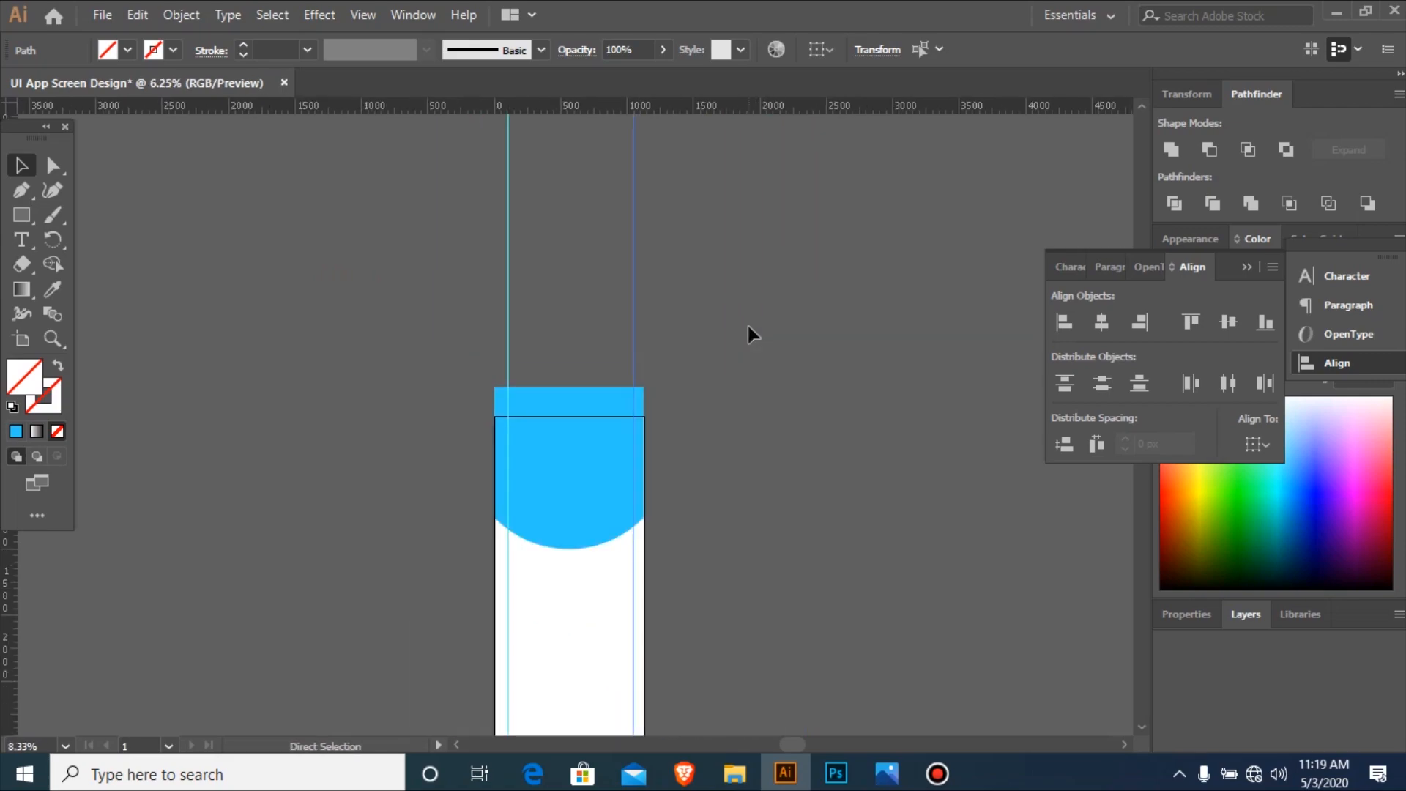
Adjust the right guide to about 1025 px so both side margins are about 100 px.
{"action": "left_click_drag", "start_coordinate": [413, 546], "coordinate": [808, 676]}
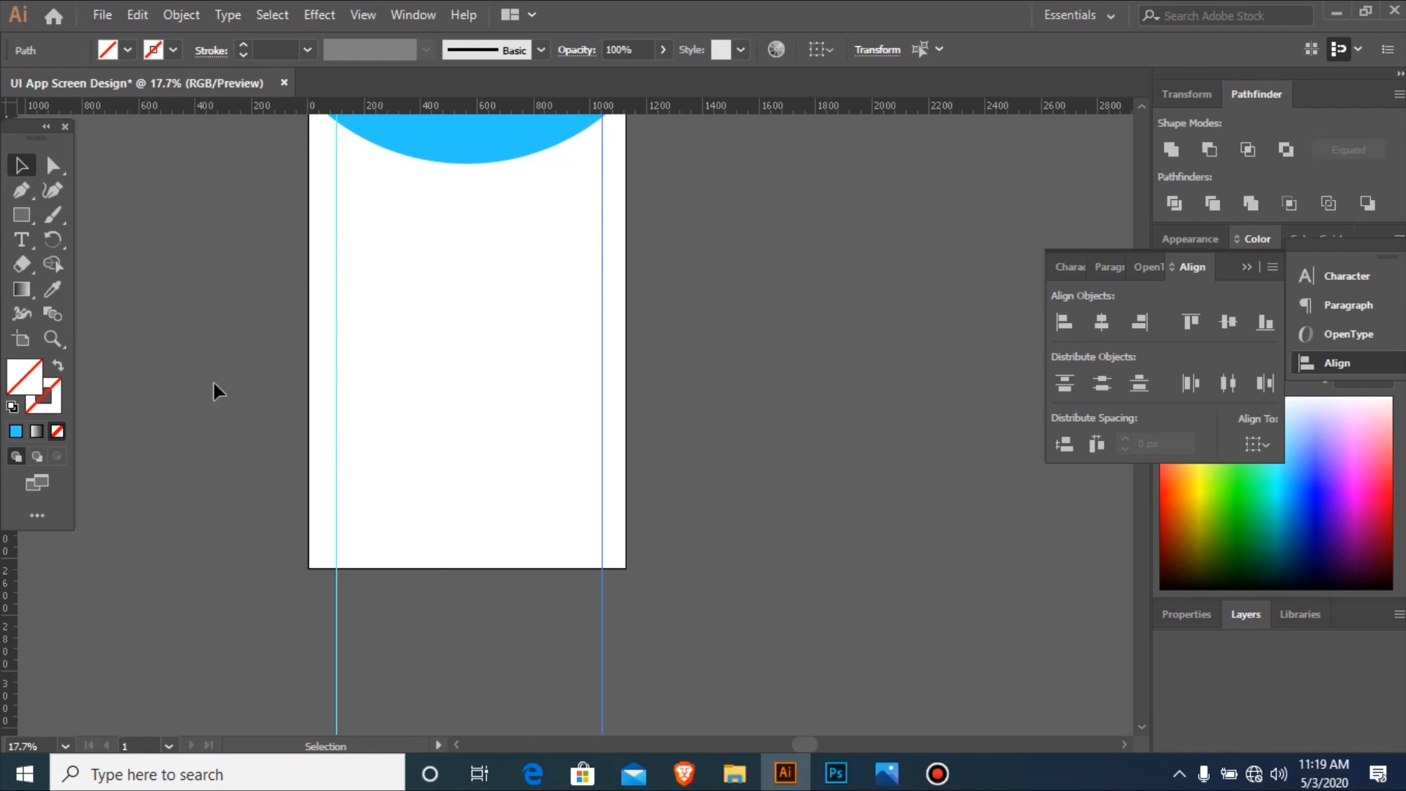
{"action": "left_click_drag", "start_coordinate": [854, 586], "coordinate": [849, 590]}
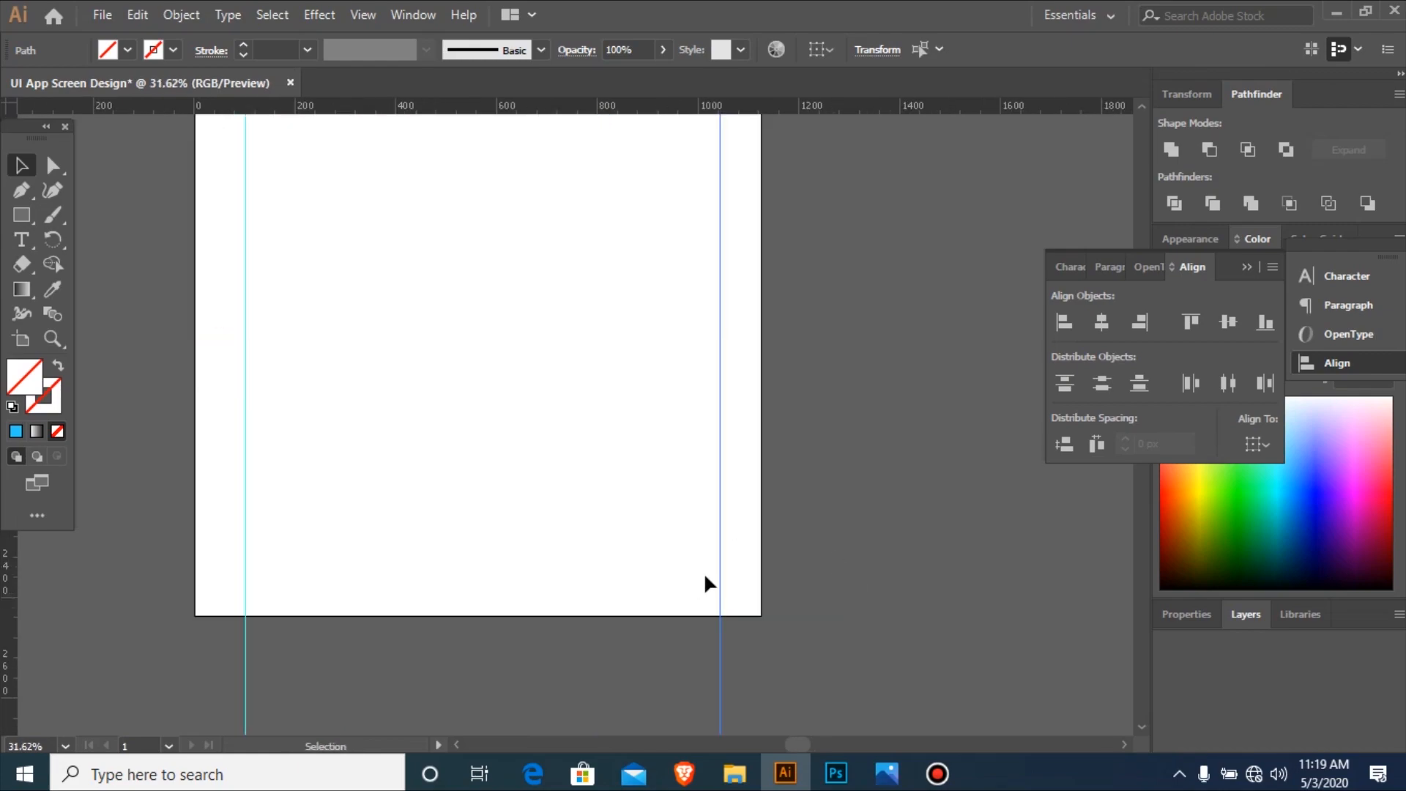
{"action": "left_click_drag", "start_coordinate": [720, 578], "coordinate": [712, 581]}
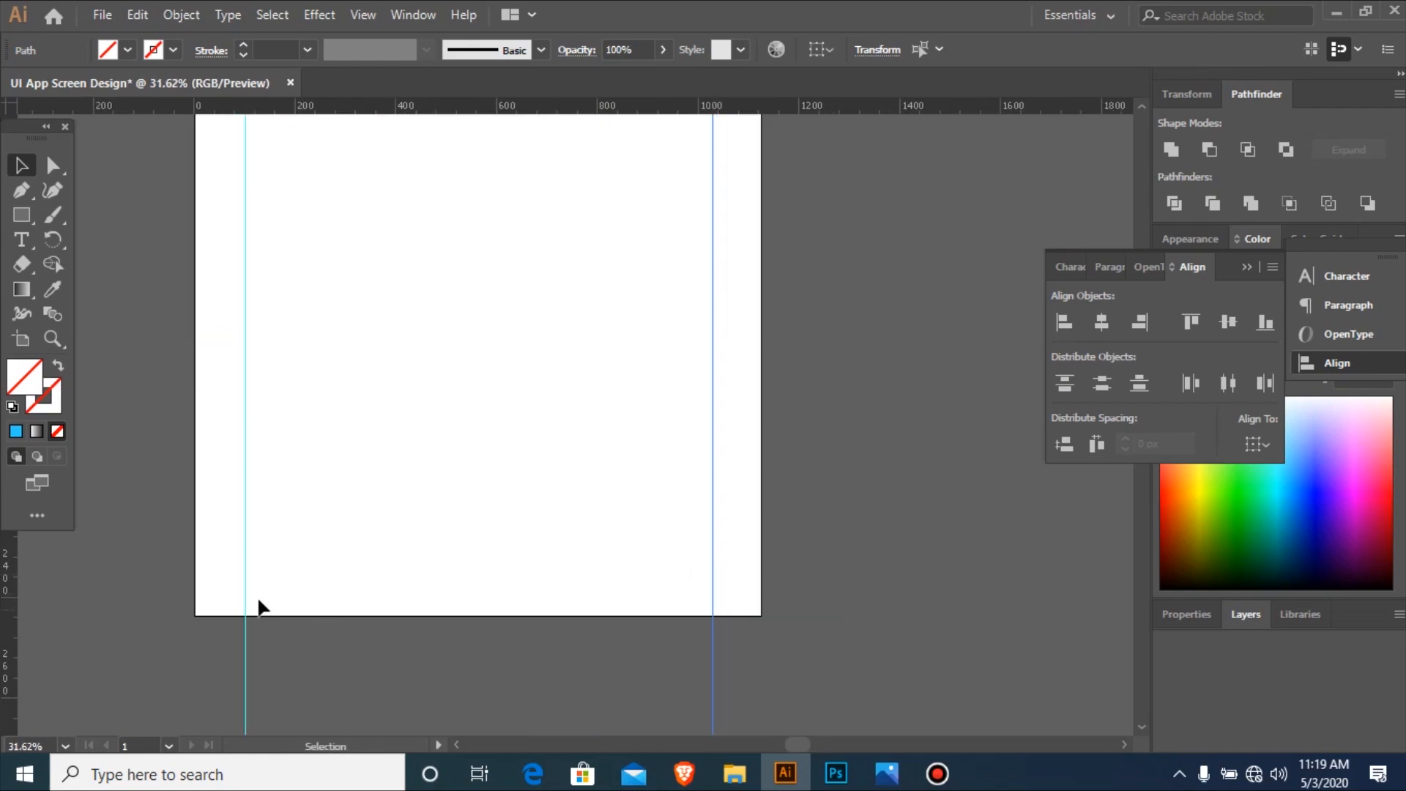
{"action": "left_click_drag", "start_coordinate": [246, 598], "coordinate": [246, 560]}
{"action": "key", "text": "ctrl+minus"}
{"action": "key", "text": "ctrl+minus"}
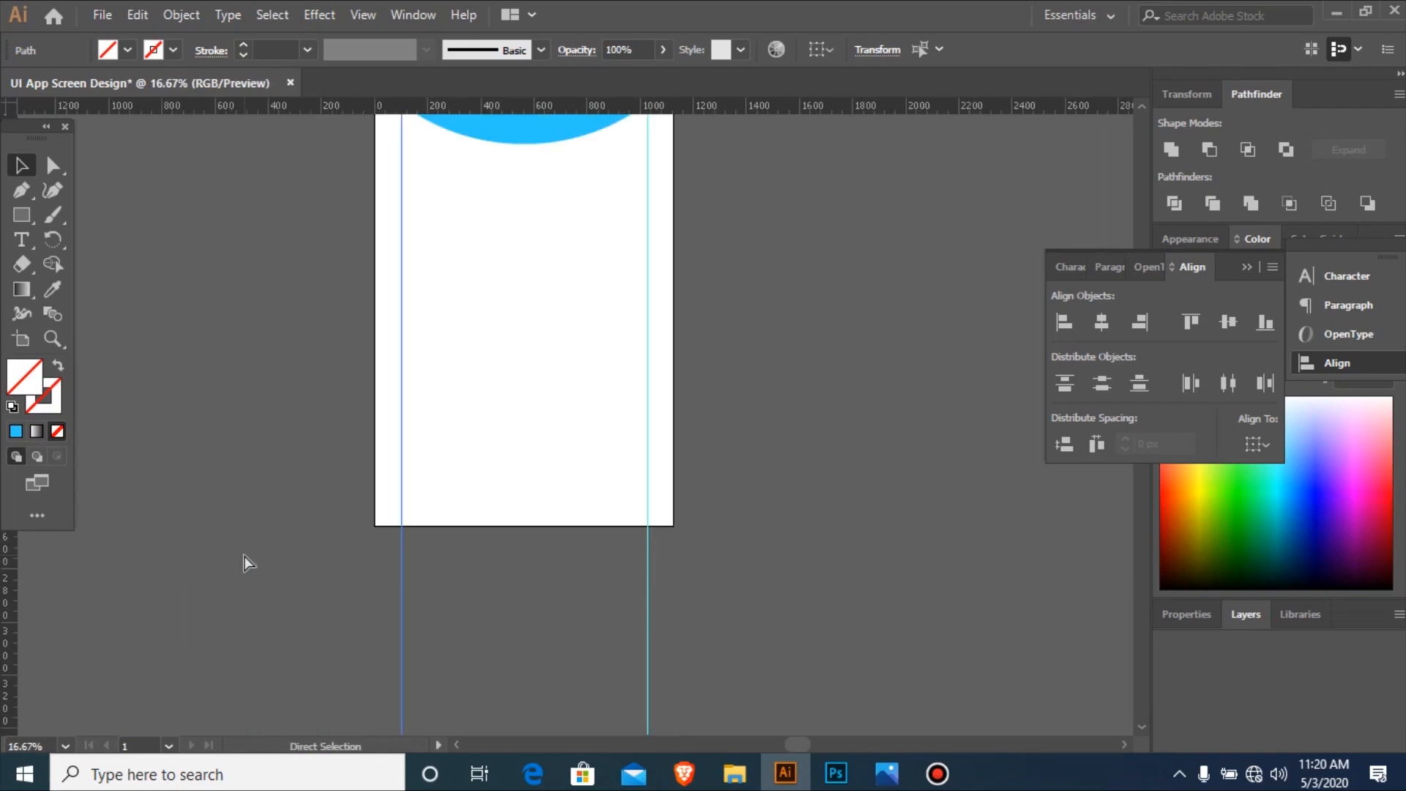
Lower the clipping rectangle's two top anchor points to about 130 px below the artboard's top edge.
{"action": "key", "text": "ctrl+minus"}
{"action": "key", "text": "ctrl+minus"}
{"action": "key", "text": "ctrl+minus"}
{"action": "left_click_drag", "start_coordinate": [277, 315], "coordinate": [839, 512]}
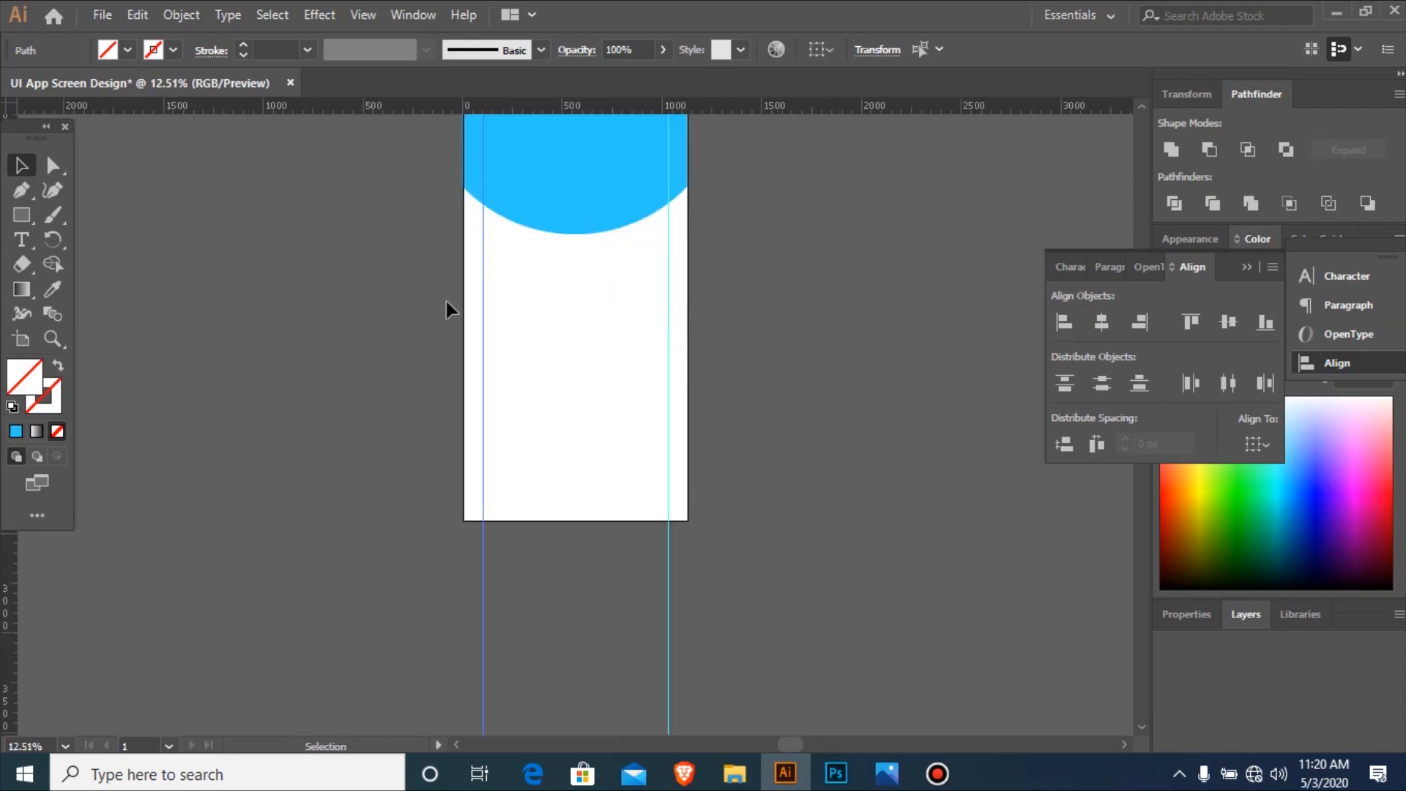
{"action": "key", "text": "ctrl+minus"}
{"action": "key", "text": "ctrl+minus"}
{"action": "key", "text": "ctrl+minus"}
{"action": "key", "text": "ctrl+minus"}
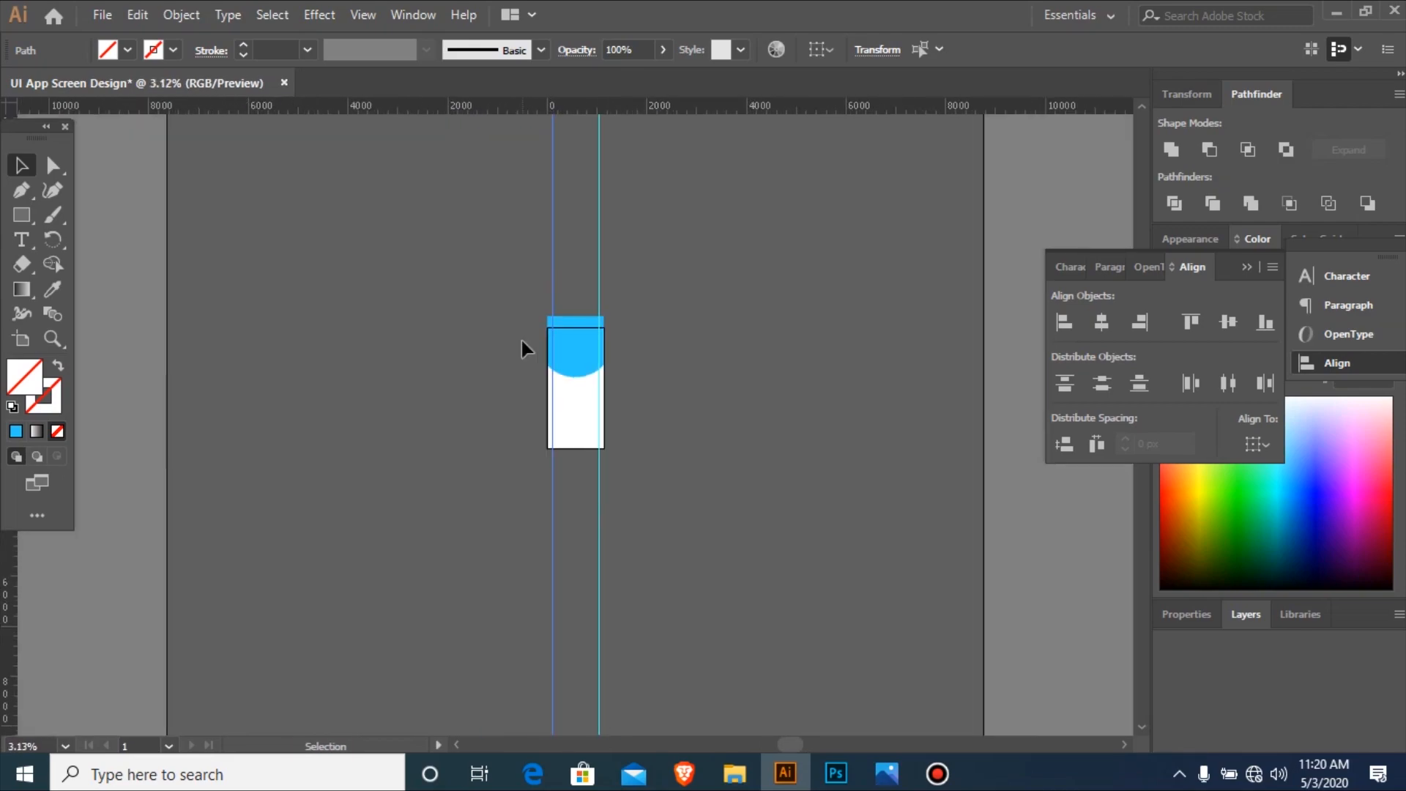
{"action": "left_click_drag", "start_coordinate": [569, 322], "coordinate": [628, 361]}
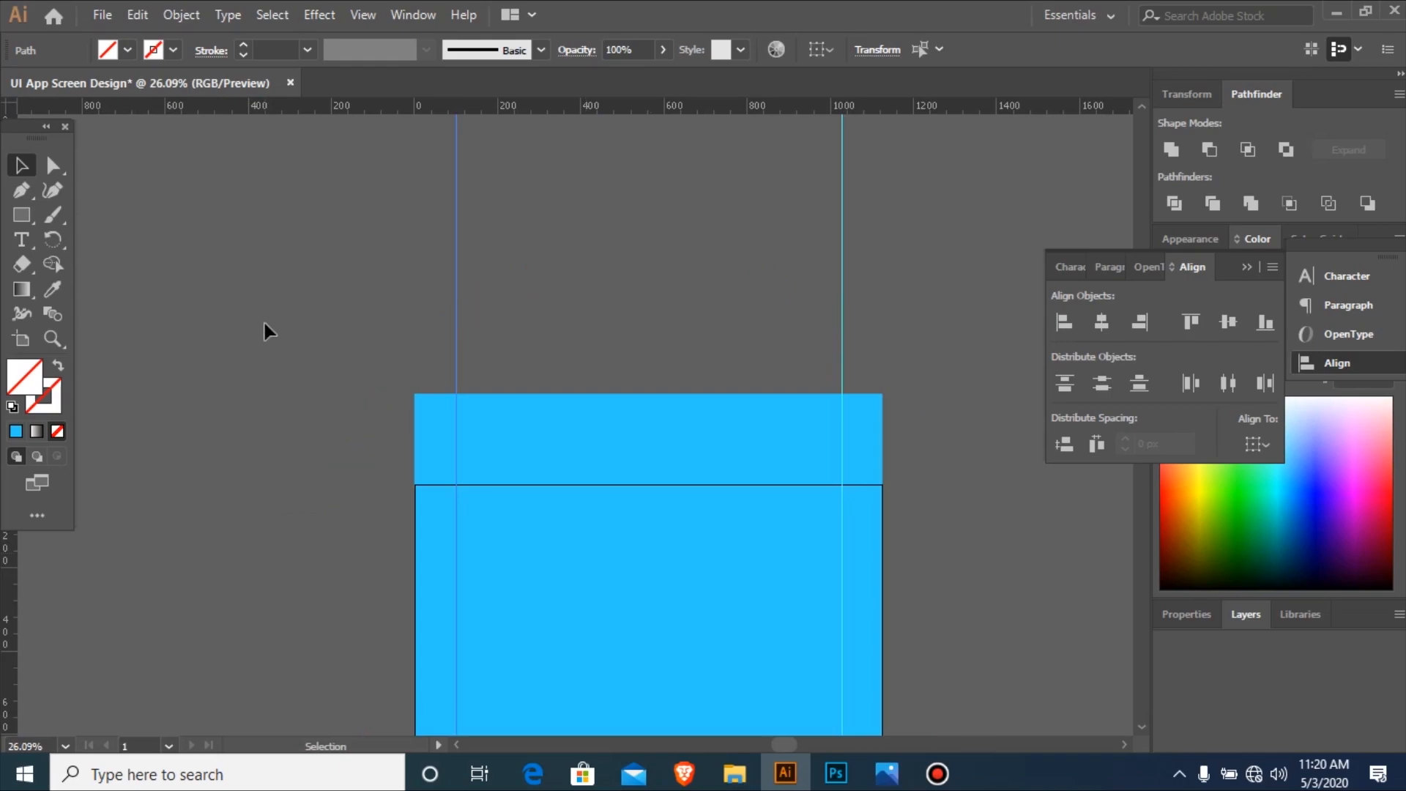
{"action": "left_click", "coordinate": [53, 167]}
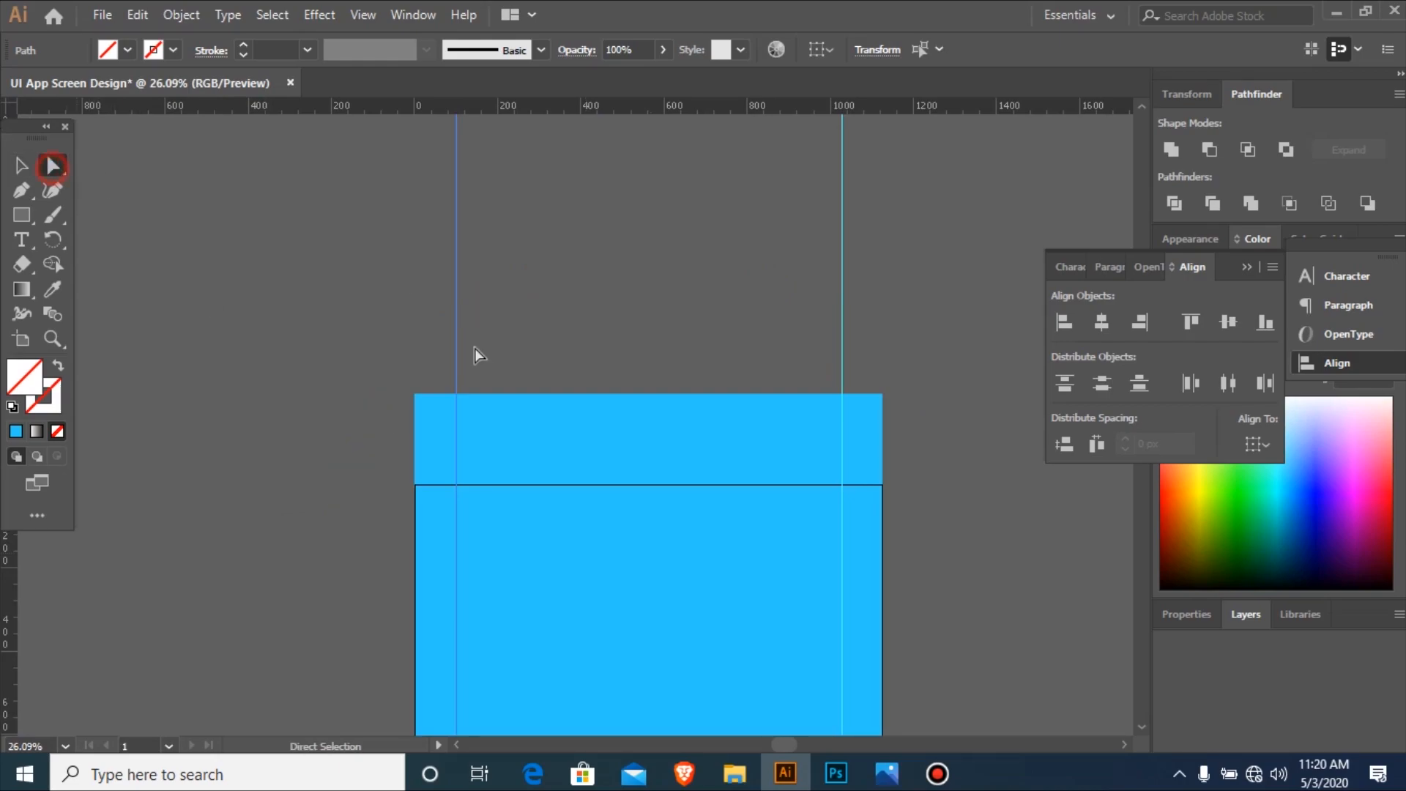
{"action": "left_click", "coordinate": [416, 396]}
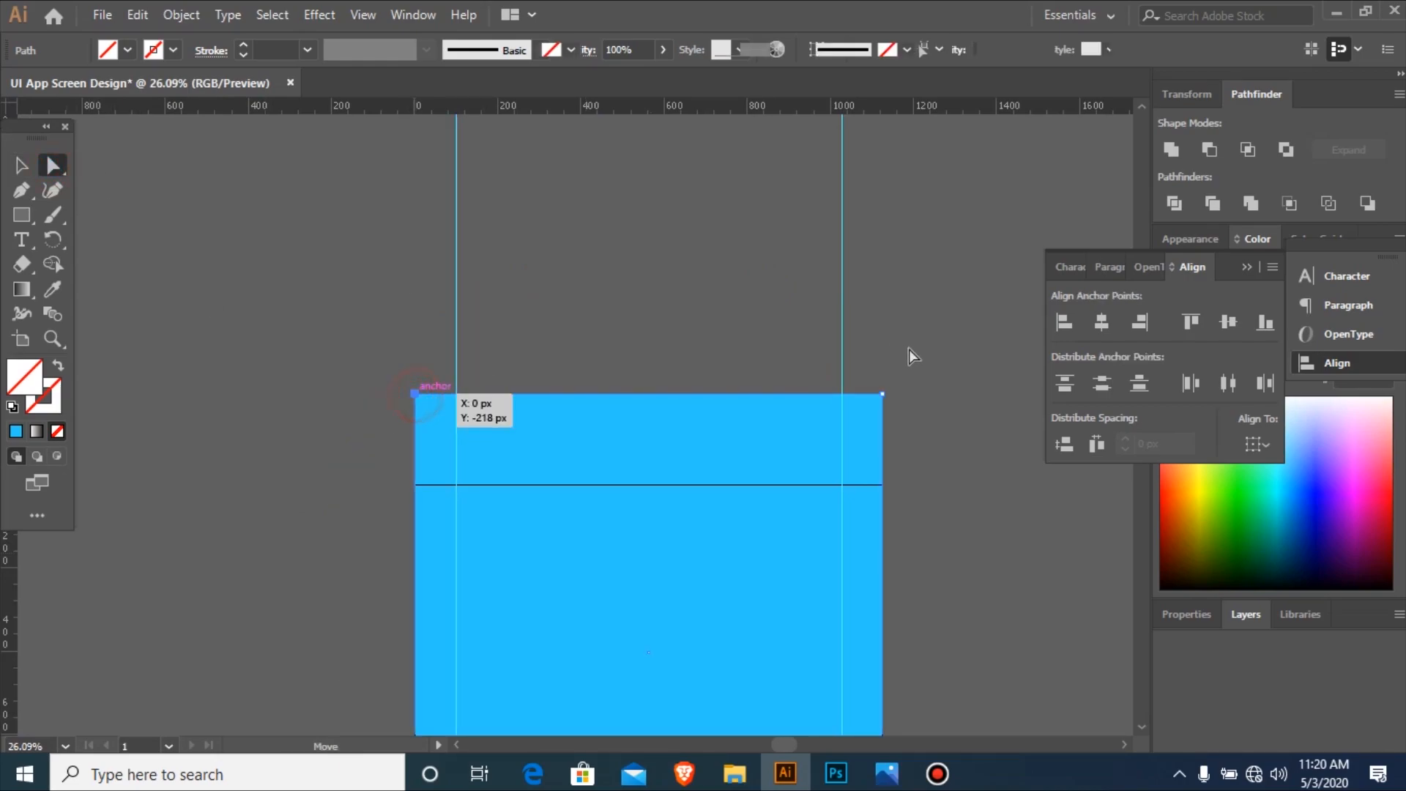
{"action": "left_click", "coordinate": [880, 395], "text": "shift"}
{"action": "left_click_drag", "start_coordinate": [880, 395], "coordinate": [881, 541]}
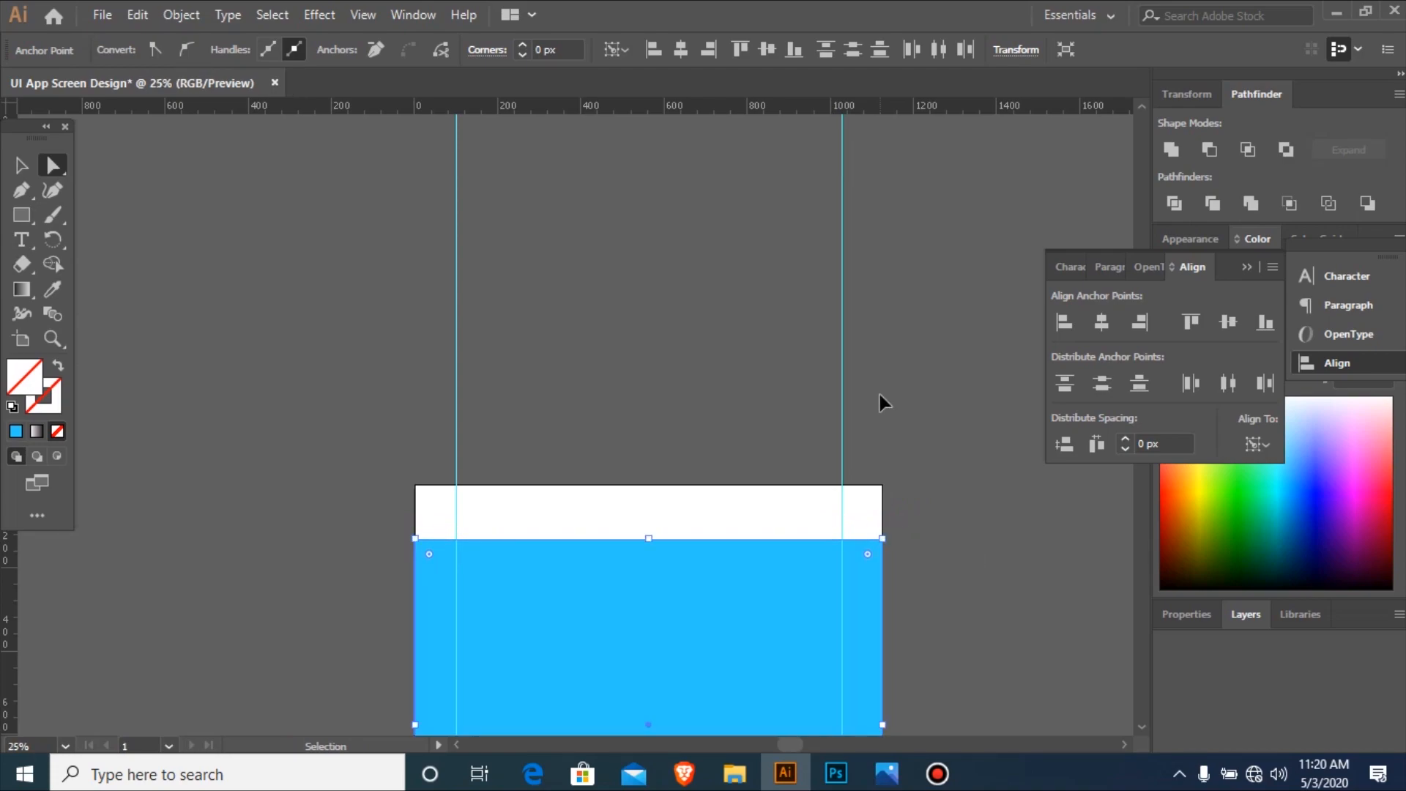
Try to nudge the selected clipping rectangle upward on its own.
{"action": "key", "text": "ctrl+minus"}
{"action": "key", "text": "ctrl+minus"}
{"action": "key", "text": "ctrl+minus"}
{"action": "key", "text": "ctrl+minus"}
{"action": "left_click_drag", "start_coordinate": [352, 239], "coordinate": [687, 578]}
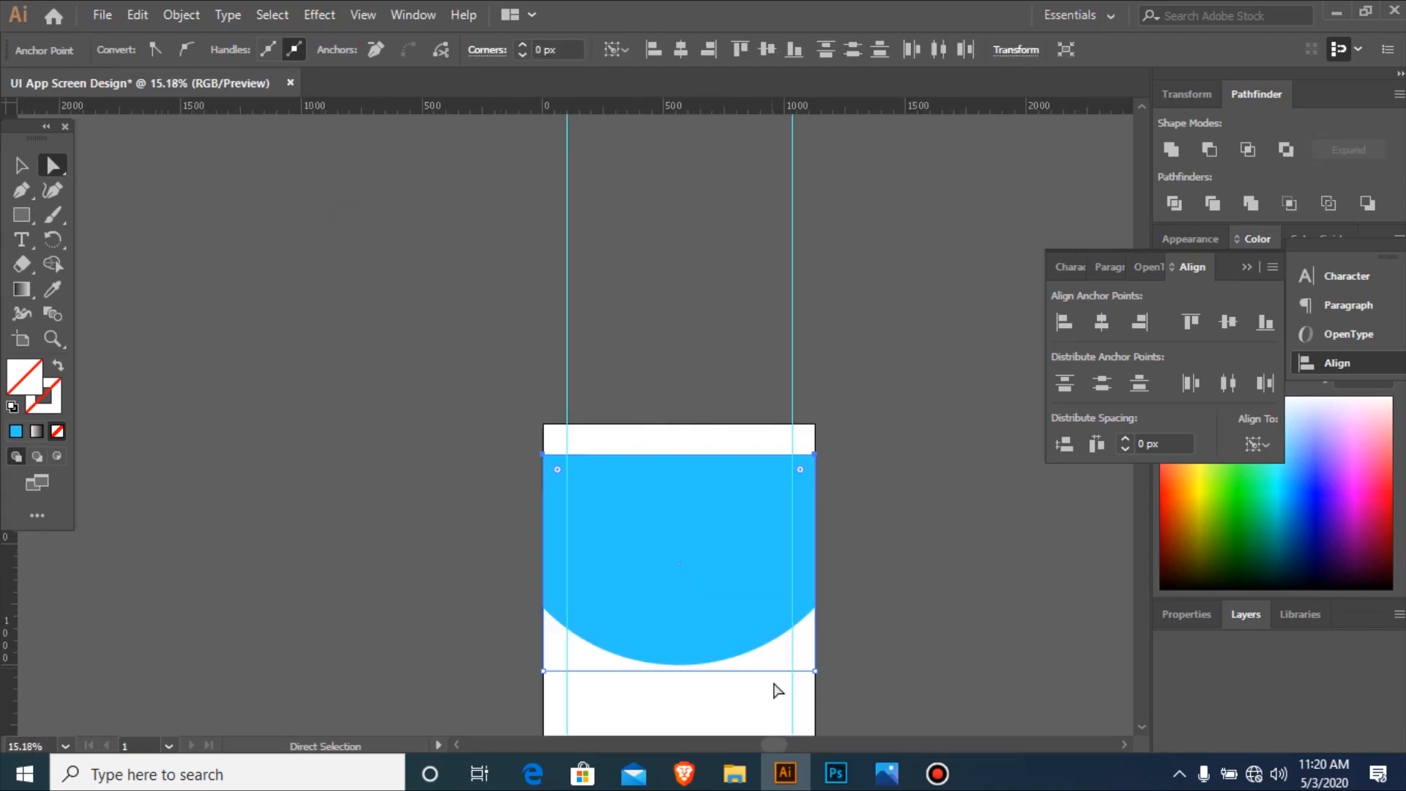
{"action": "key", "text": "v"}
{"action": "key", "text": "Up"}
{"action": "key", "text": "Up"}
{"action": "key", "text": "Up"}
{"action": "key", "text": "Up"}
{"action": "key", "text": "Up"}
{"action": "key", "text": "Up"}
{"action": "key", "text": "Up"}
{"action": "key", "text": "Up"}
{"action": "key", "text": "Up"}
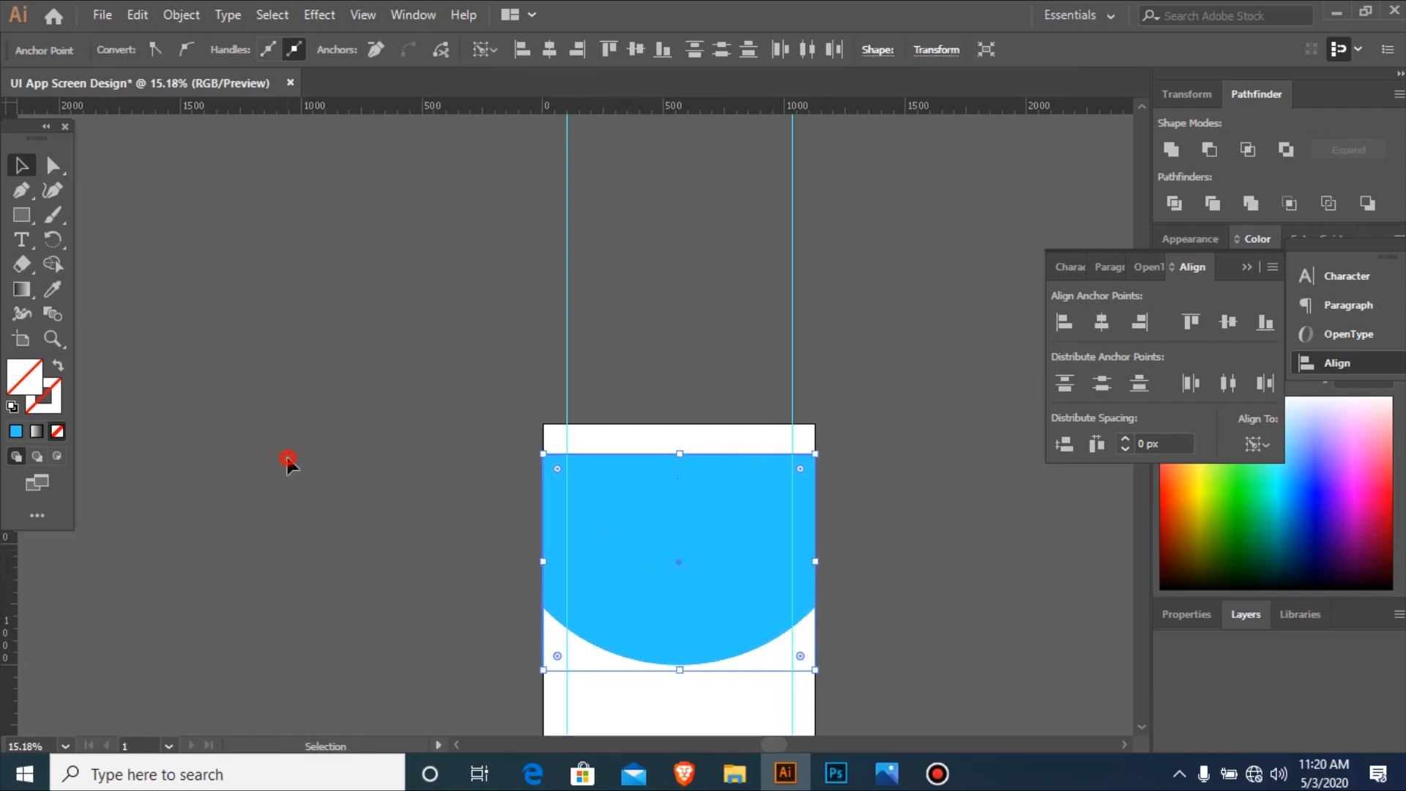
{"action": "left_click", "coordinate": [388, 577]}
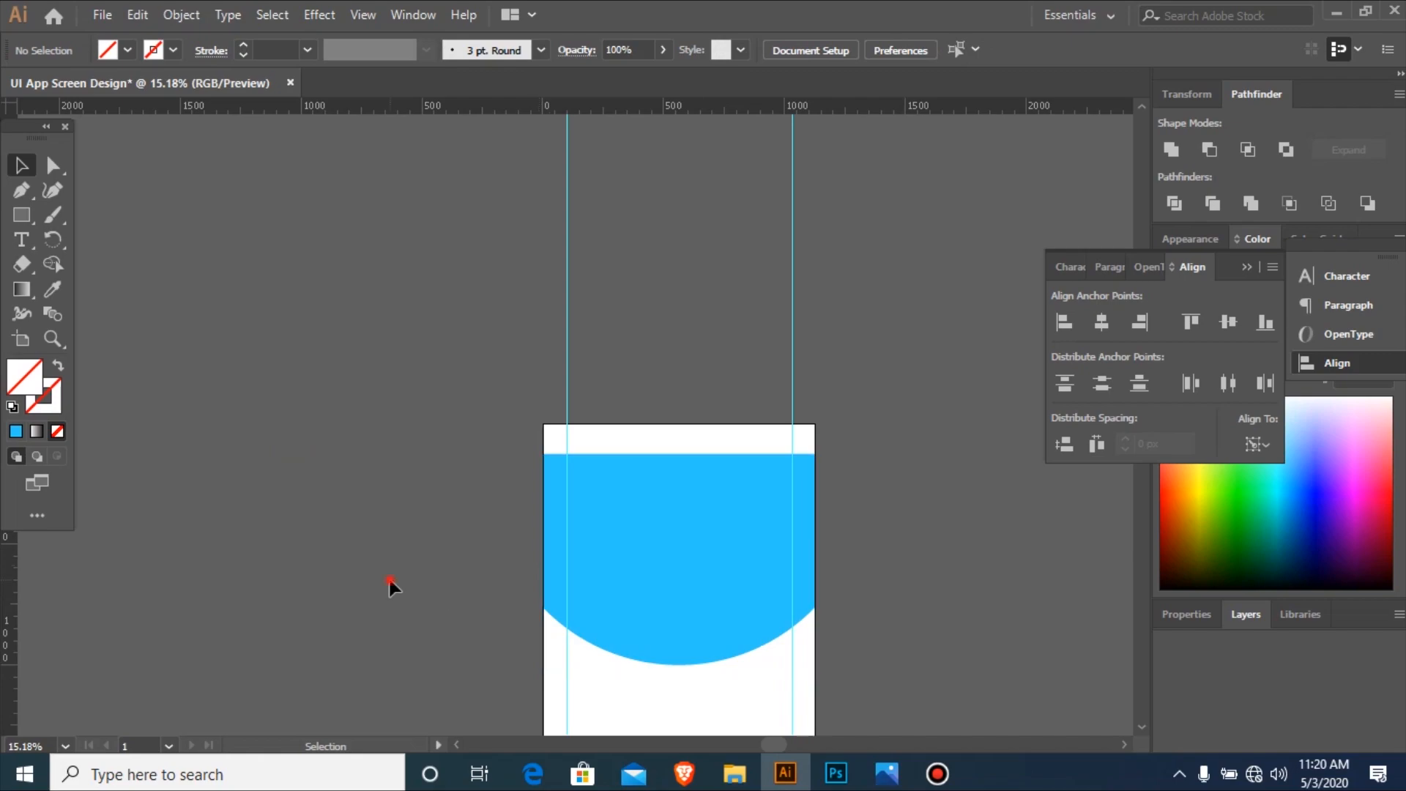
Move the clipped blue header group straight up until its top edge meets the artboard's top edge.
{"action": "left_click", "coordinate": [651, 555]}
{"action": "key", "text": "Up"}
{"action": "key", "text": "Up"}
{"action": "key", "text": "Up"}
{"action": "key", "text": "Up"}
{"action": "key", "text": "Up"}
{"action": "key", "text": "Up"}
{"action": "key", "text": "Up"}
{"action": "key", "text": "Up"}
{"action": "key", "text": "Up"}
{"action": "key", "text": "Up"}
{"action": "key", "text": "Up"}
{"action": "key", "text": "Up"}
{"action": "key", "text": "Up"}
{"action": "key", "text": "Up"}
{"action": "key", "text": "Up"}
{"action": "key", "text": "Up"}
{"action": "key", "text": "Up"}
{"action": "key", "text": "Up"}
{"action": "key", "text": "Up"}
{"action": "key", "text": "Up"}
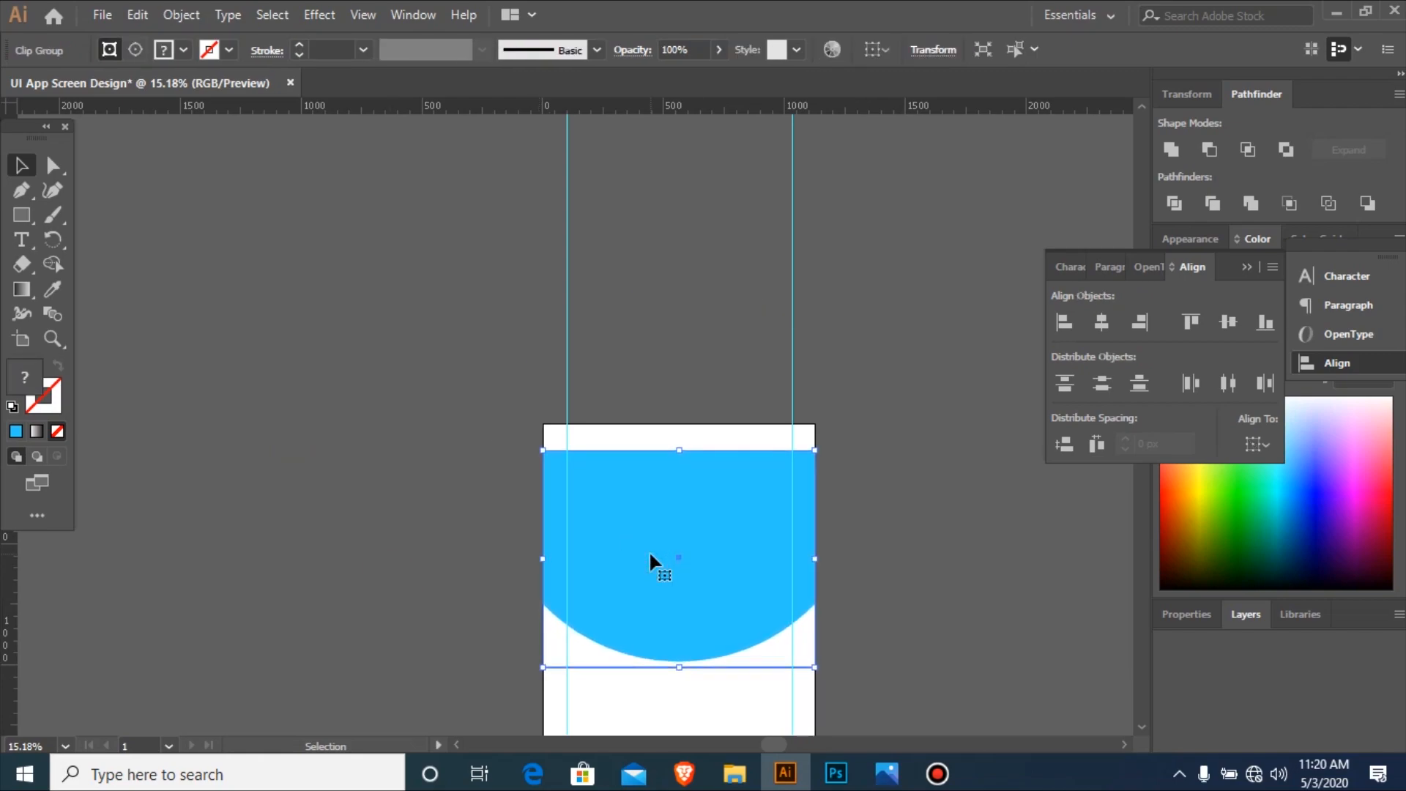
{"action": "key", "text": "Up"}
{"action": "key", "text": "Up"}
{"action": "key", "text": "Up"}
{"action": "key", "text": "Up"}
{"action": "key", "text": "Up"}
{"action": "key", "text": "Up"}
{"action": "key", "text": "Up"}
{"action": "key", "text": "Up"}
{"action": "key", "text": "Up"}
{"action": "key", "text": "Up"}
{"action": "key", "text": "Up"}
{"action": "key", "text": "Up"}
{"action": "key", "text": "Up"}
{"action": "key", "text": "Up"}
{"action": "key", "text": "Up"}
{"action": "key", "text": "Up"}
{"action": "key", "text": "Up"}
{"action": "key", "text": "Up"}
{"action": "key", "text": "Up"}
{"action": "key", "text": "Up"}
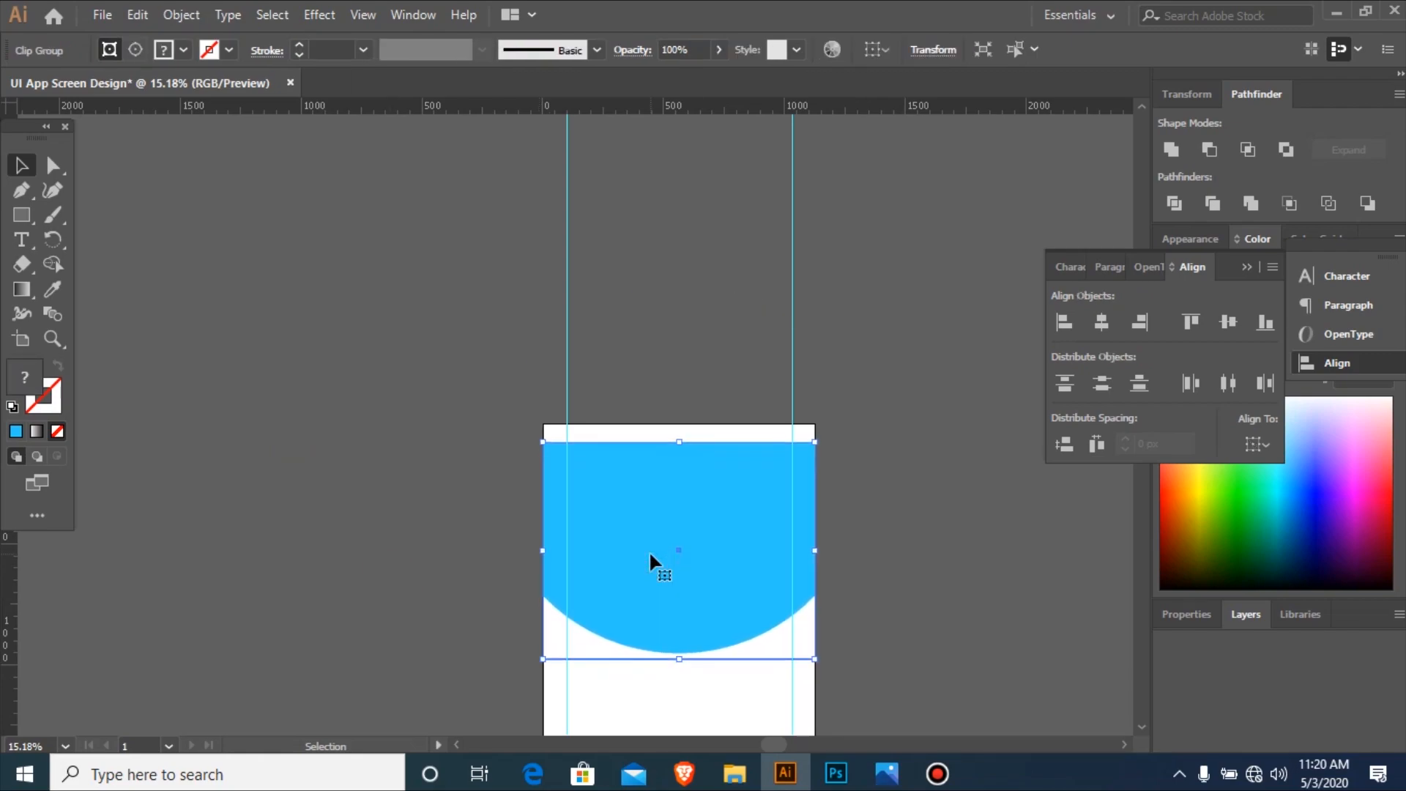
{"action": "key", "text": "Up"}
{"action": "key", "text": "Up"}
{"action": "key", "text": "Up"}
{"action": "key", "text": "Up"}
{"action": "key", "text": "Up"}
{"action": "key", "text": "Up"}
{"action": "key", "text": "Up"}
{"action": "key", "text": "Up"}
{"action": "key", "text": "Up"}
{"action": "key", "text": "Up"}
{"action": "key", "text": "Up"}
{"action": "key", "text": "Up"}
{"action": "key", "text": "Up"}
{"action": "key", "text": "Up"}
{"action": "key", "text": "Up"}
{"action": "key", "text": "Up"}
{"action": "key", "text": "Up"}
{"action": "key", "text": "Up"}
{"action": "key", "text": "Up"}
{"action": "key", "text": "Up"}
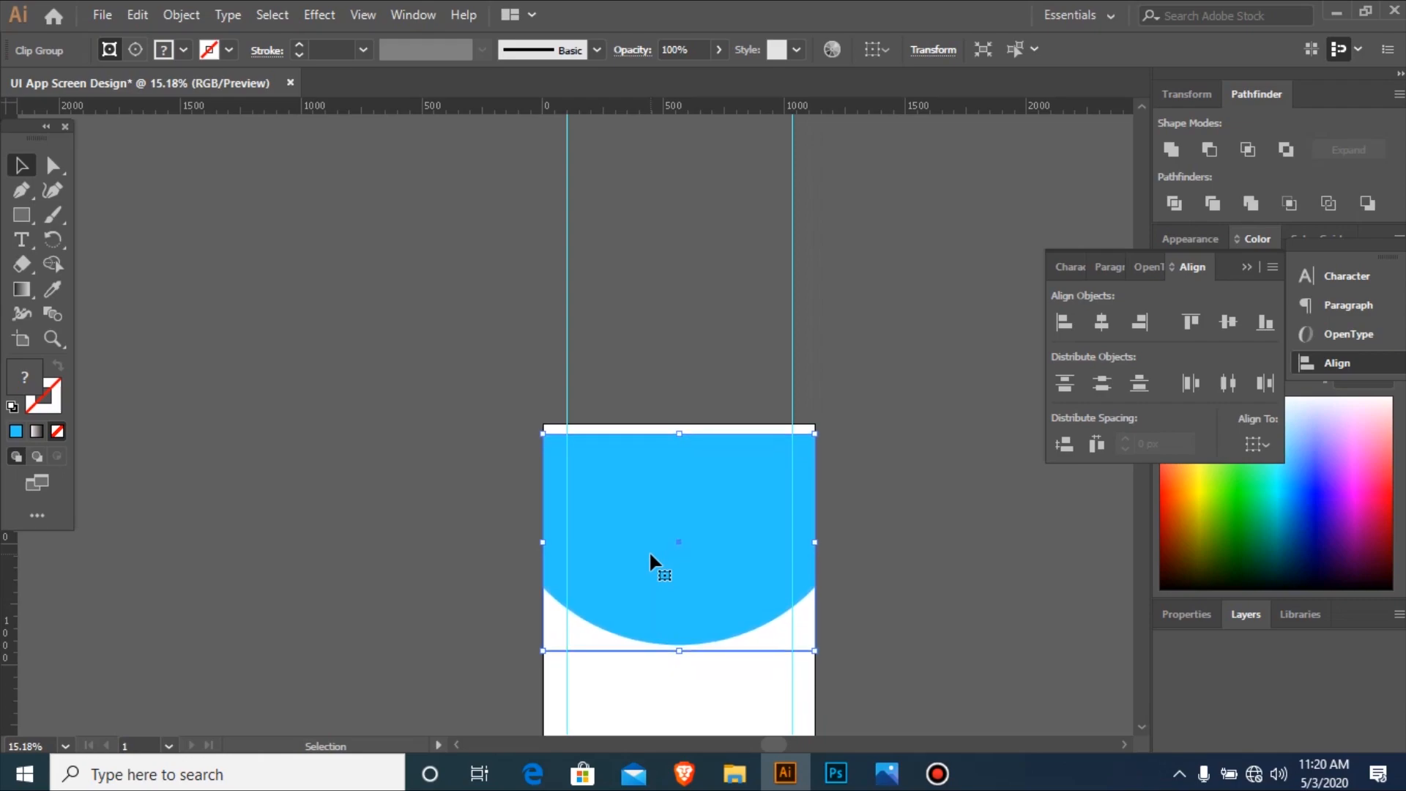
{"action": "key", "text": "Up"}
{"action": "key", "text": "Up"}
{"action": "key", "text": "Up"}
{"action": "key", "text": "Up"}
{"action": "key", "text": "Up"}
{"action": "key", "text": "Up"}
{"action": "key", "text": "Up"}
{"action": "key", "text": "Up"}
{"action": "key", "text": "Up"}
{"action": "key", "text": "Up"}
{"action": "key", "text": "Up"}
{"action": "key", "text": "Up"}
{"action": "key", "text": "Up"}
{"action": "key", "text": "Up"}
{"action": "key", "text": "Up"}
{"action": "key", "text": "Up"}
{"action": "key", "text": "Up"}
{"action": "key", "text": "Up"}
{"action": "key", "text": "Up"}
{"action": "key", "text": "Up"}
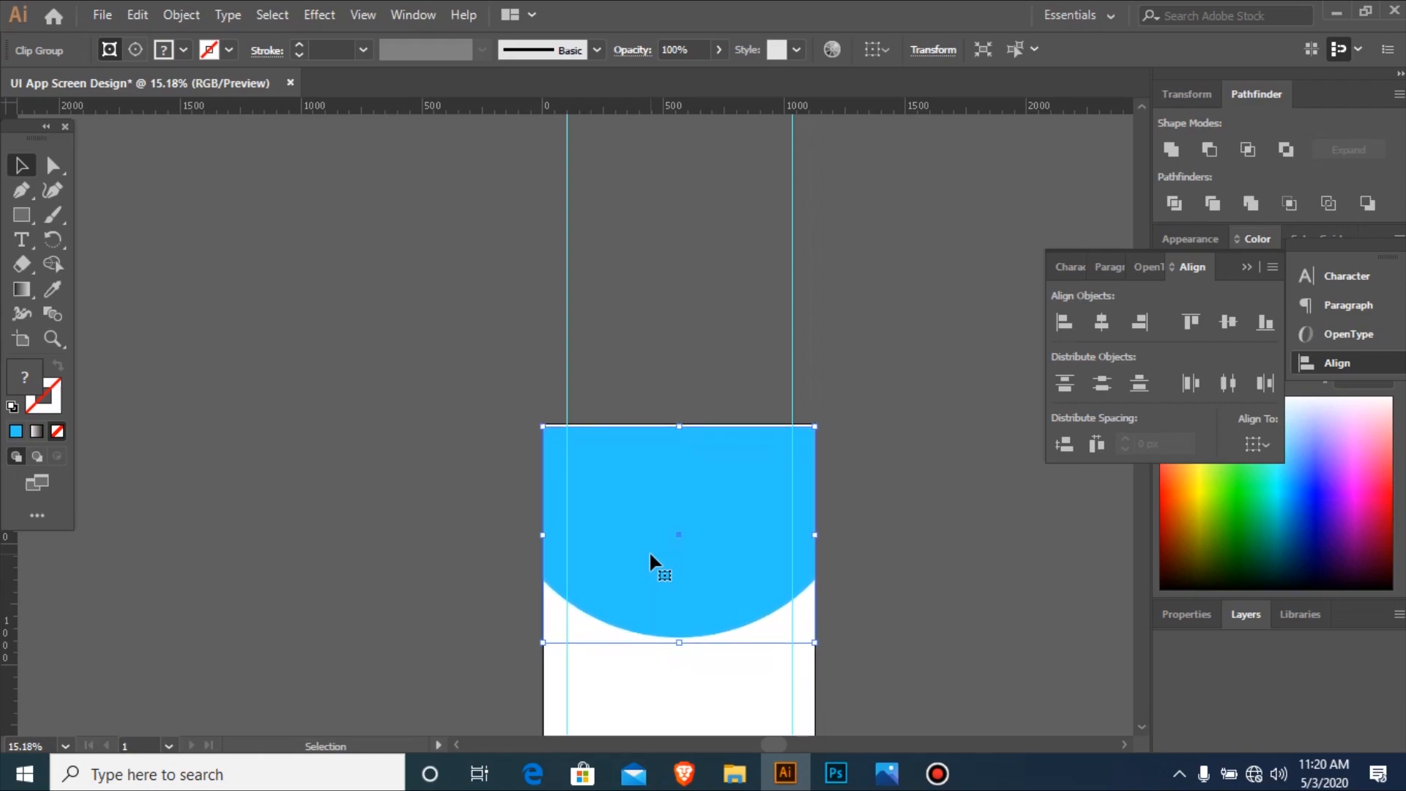
{"action": "key", "text": "Up"}
{"action": "key", "text": "Up"}
{"action": "key", "text": "Up"}
{"action": "key", "text": "Up"}
{"action": "key", "text": "ctrl+minus"}
{"action": "key", "text": "ctrl+minus"}
{"action": "key", "text": "ctrl+minus"}
{"action": "key", "text": "ctrl+minus"}
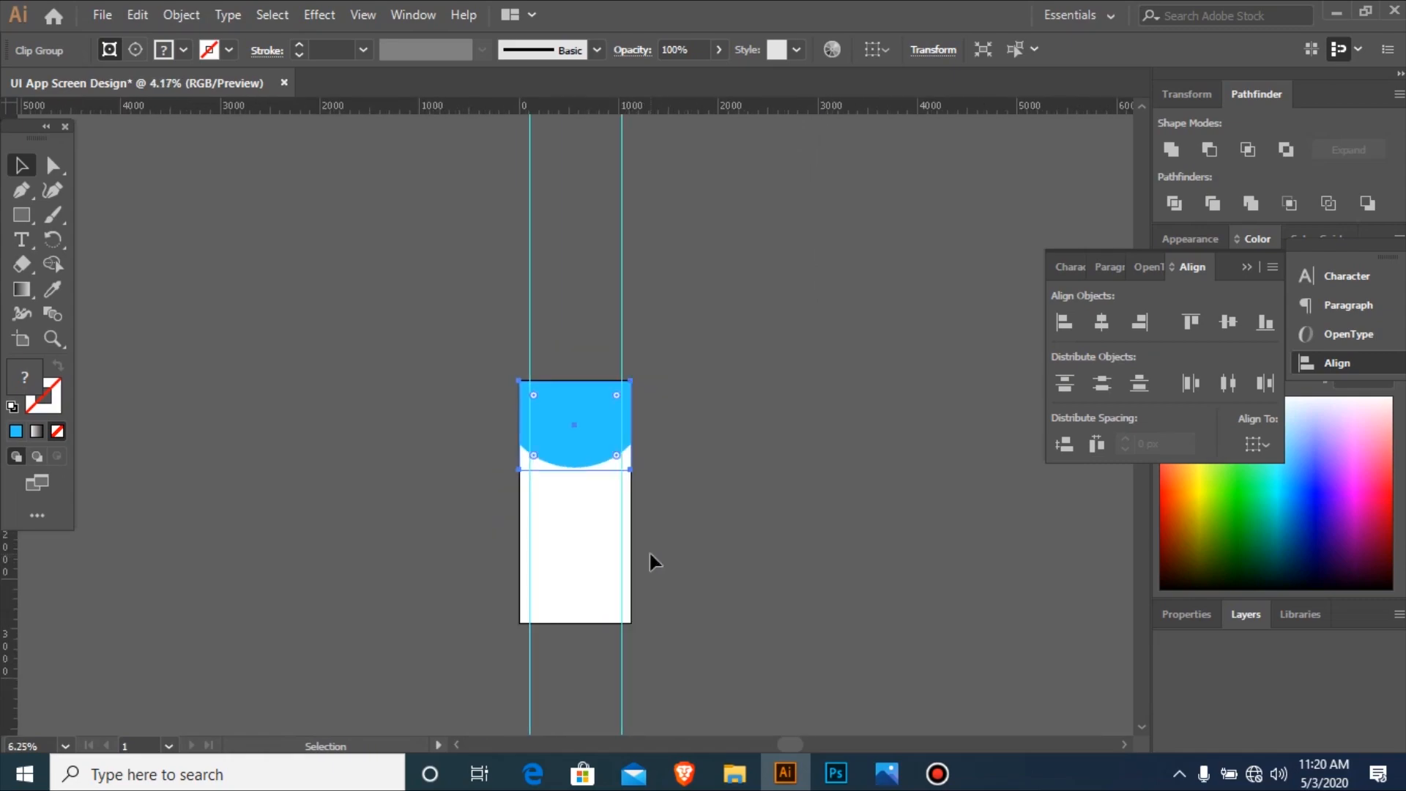
{"action": "left_click_drag", "start_coordinate": [782, 547], "coordinate": [782, 547]}
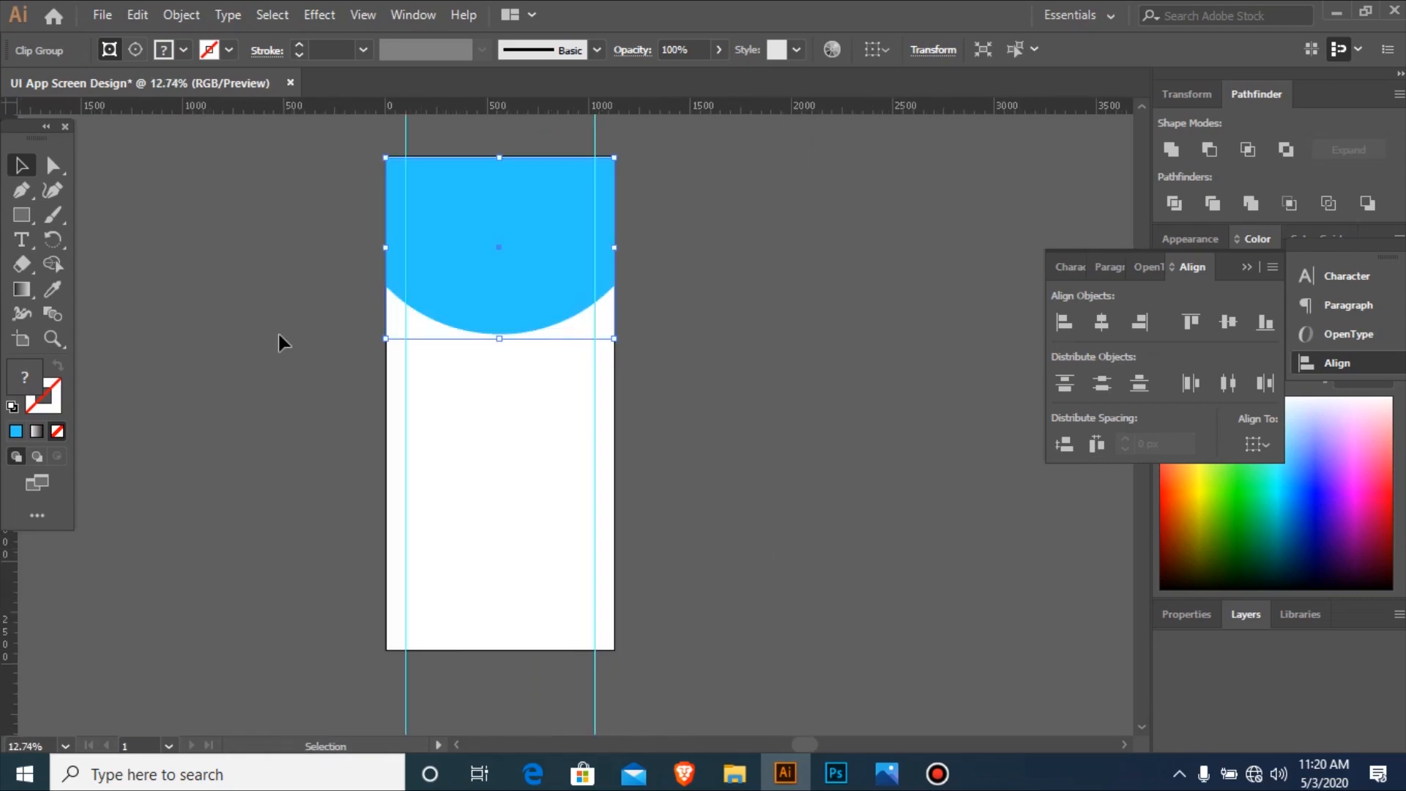
{"action": "left_click", "coordinate": [263, 437]}
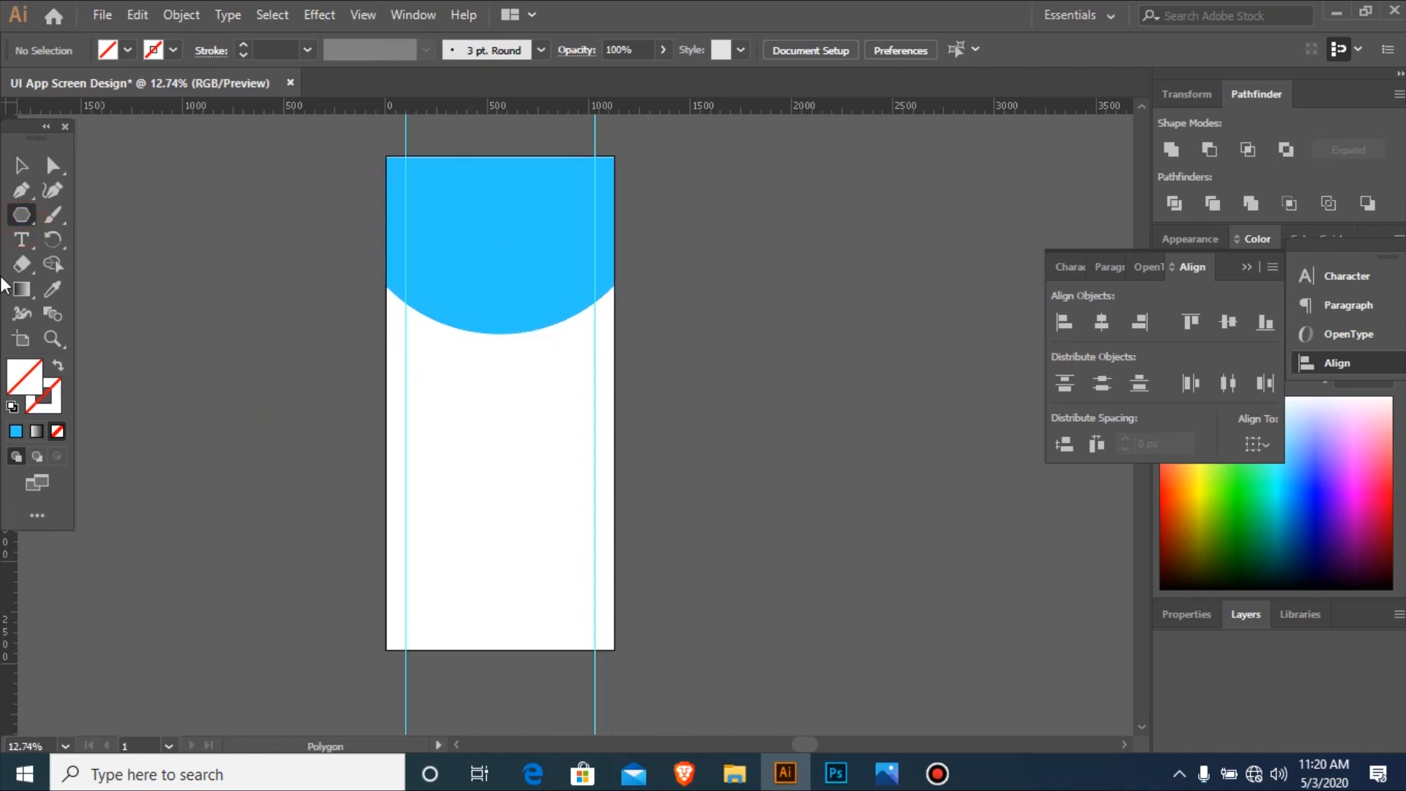
Draw a circle about 314 px in diameter with the Ellipse tool and place it across the lowest part of the header's curve.
{"action": "left_click", "coordinate": [17, 218], "text": "alt"}
{"action": "left_click", "coordinate": [17, 218], "text": "alt"}
{"action": "left_click", "coordinate": [17, 218], "text": "alt"}
{"action": "left_click", "coordinate": [19, 220], "text": "alt"}
{"action": "left_click_drag", "start_coordinate": [274, 190], "coordinate": [892, 523]}
{"action": "left_click_drag", "start_coordinate": [295, 247], "coordinate": [402, 375]}
{"action": "key", "text": "v"}
{"action": "mouse_move", "coordinate": [376, 493]}
{"action": "left_mouse_down"}
{"action": "mouse_move", "coordinate": [419, 469]}
{"action": "mouse_move", "coordinate": [403, 474]}
{"action": "left_mouse_up"}
{"action": "left_click_drag", "start_coordinate": [317, 417], "coordinate": [449, 459]}
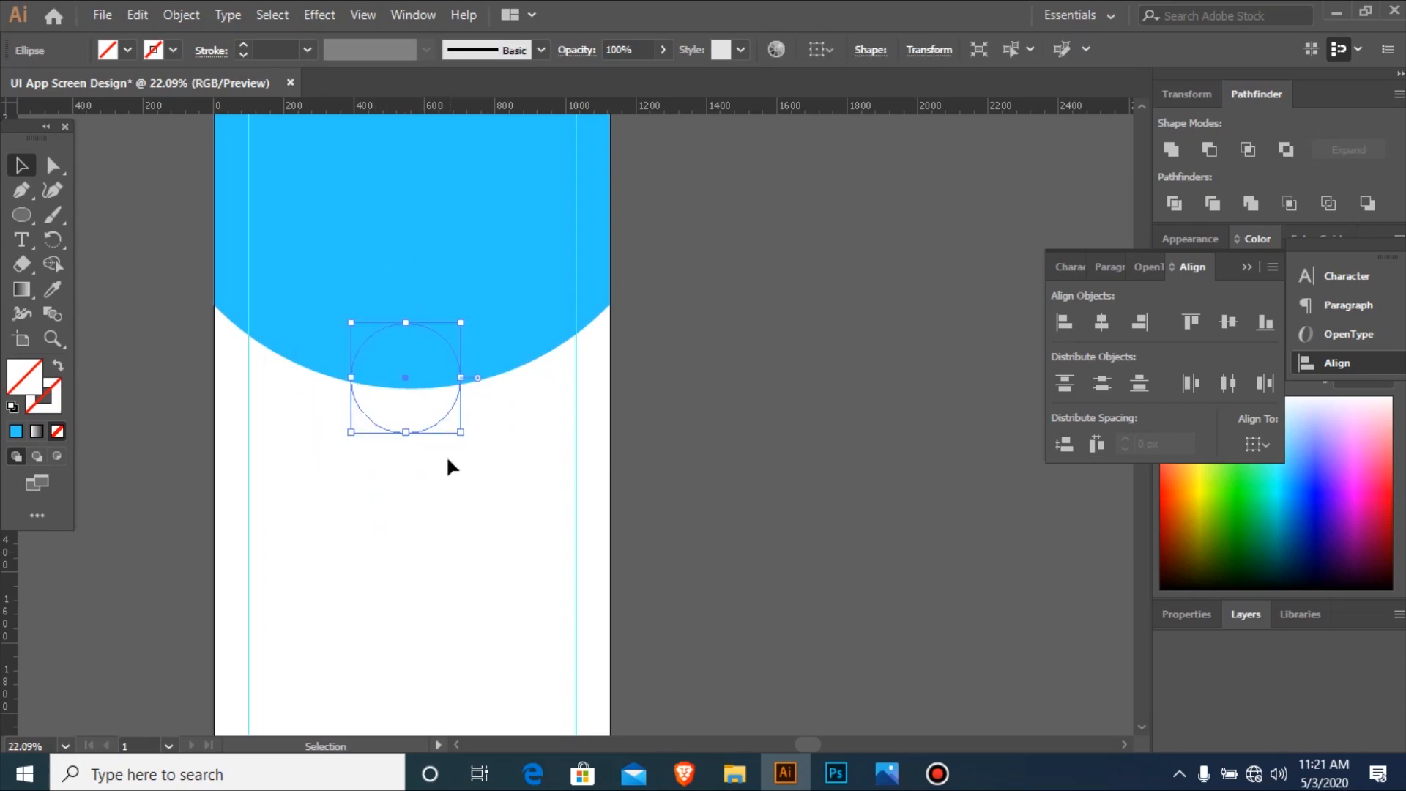
Fill the circle with the artboard's white, sampled with the Eyedropper.
{"action": "key", "text": "i"}
{"action": "left_click", "coordinate": [438, 627]}
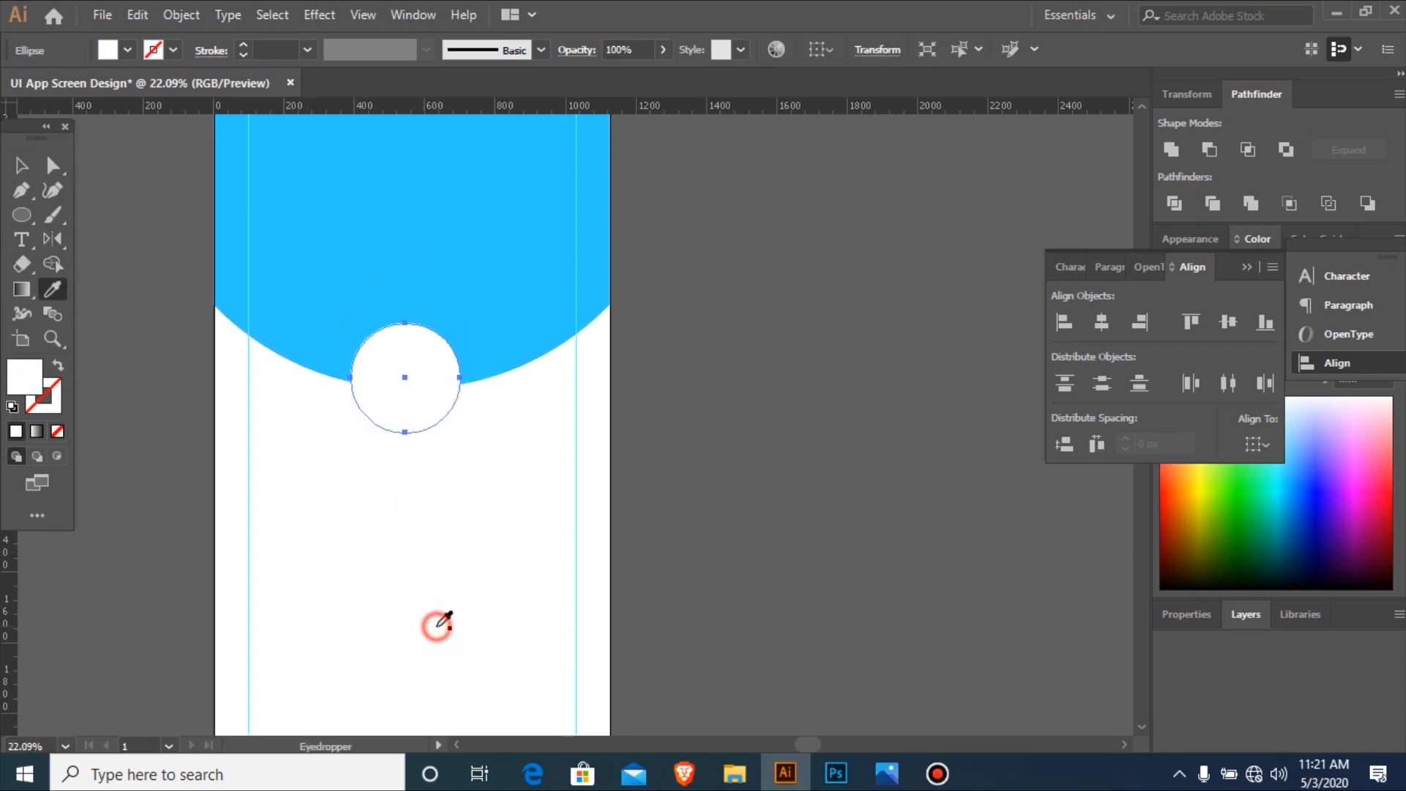
{"action": "key", "text": "v"}
{"action": "left_click_drag", "start_coordinate": [397, 552], "coordinate": [396, 374]}
{"action": "left_click", "coordinate": [395, 430]}
Center the white circle horizontally on the blue header, using the header as the key object.
{"action": "left_click", "coordinate": [401, 378]}
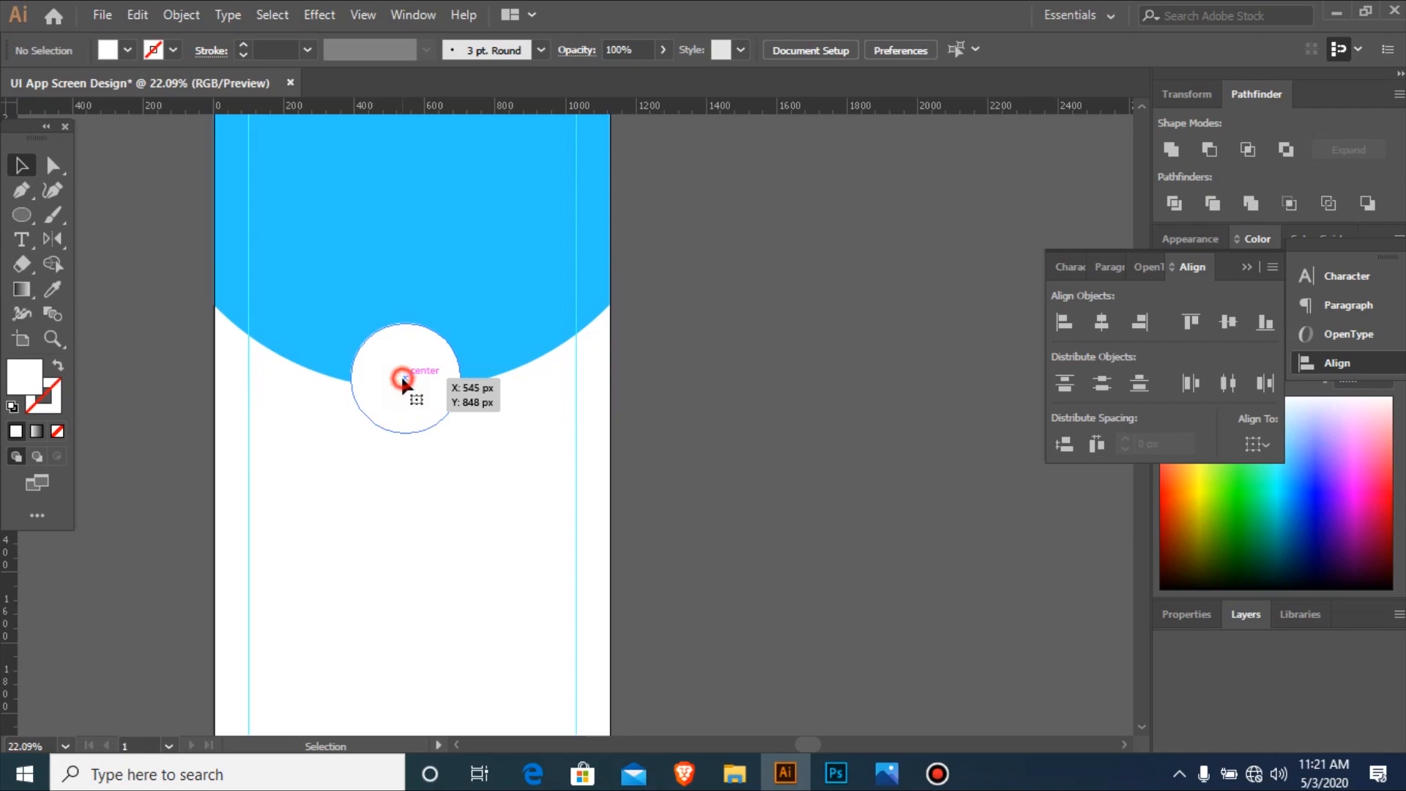
{"action": "left_click", "coordinate": [479, 247], "text": "shift"}
{"action": "key", "text": "space"}
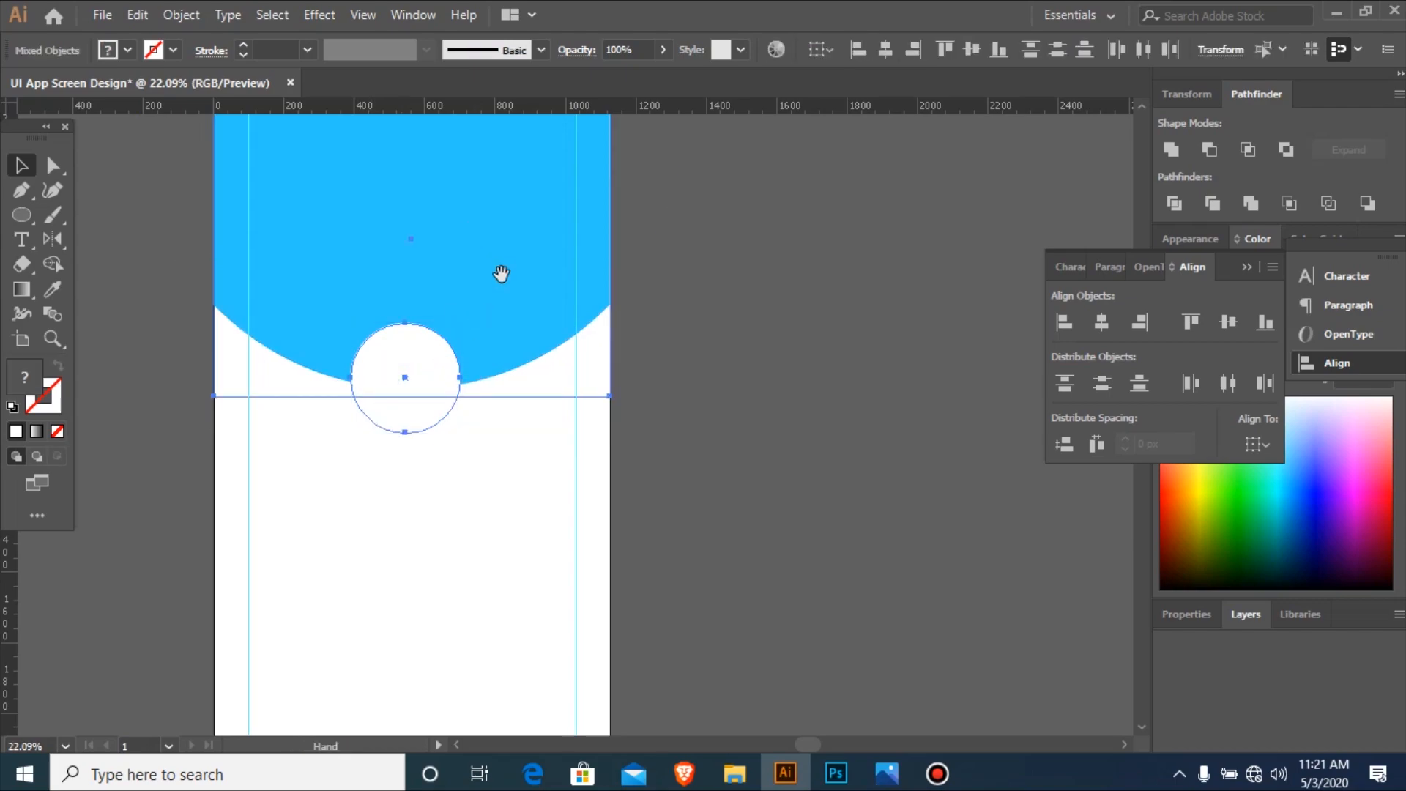
{"action": "left_click", "coordinate": [493, 275], "text": "alt"}
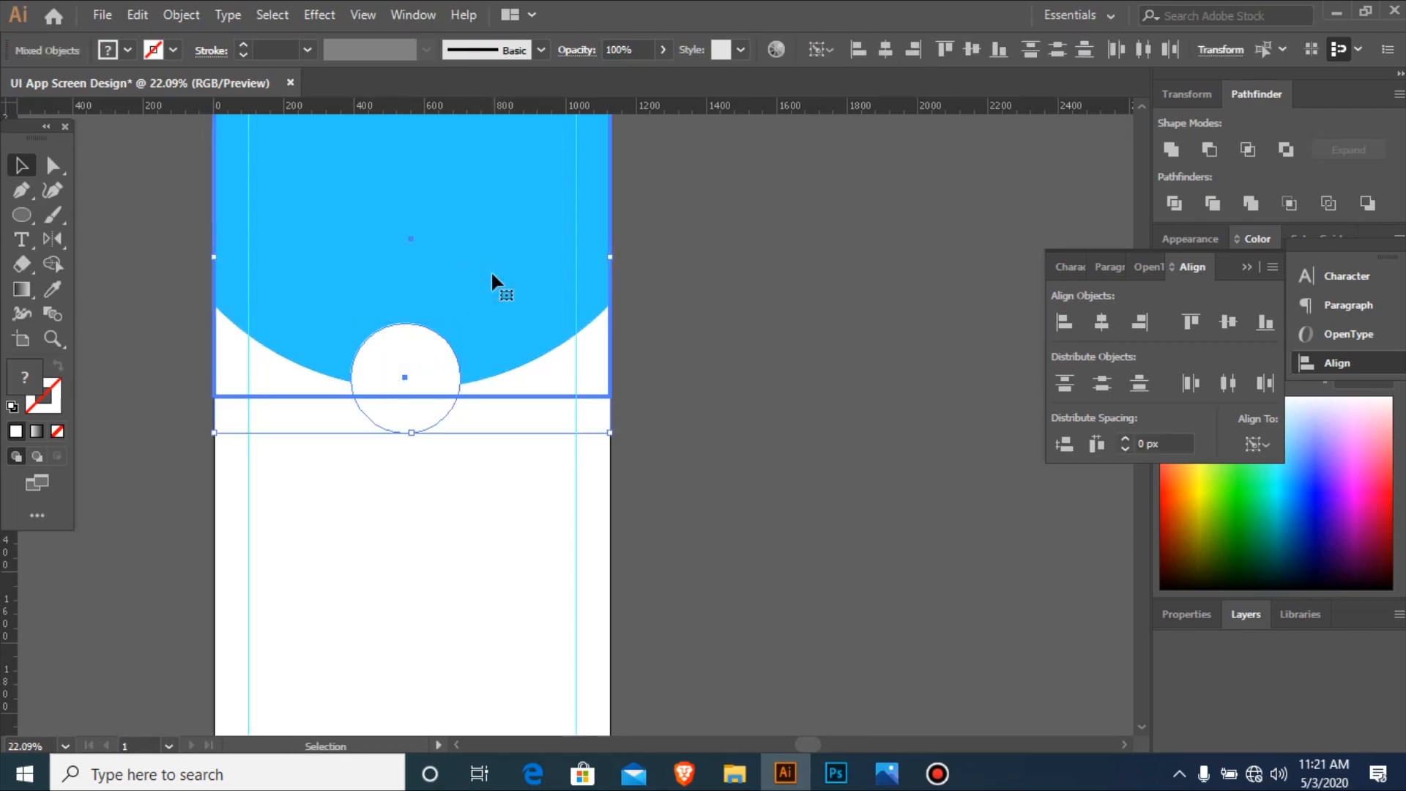
{"action": "left_click", "coordinate": [887, 50]}
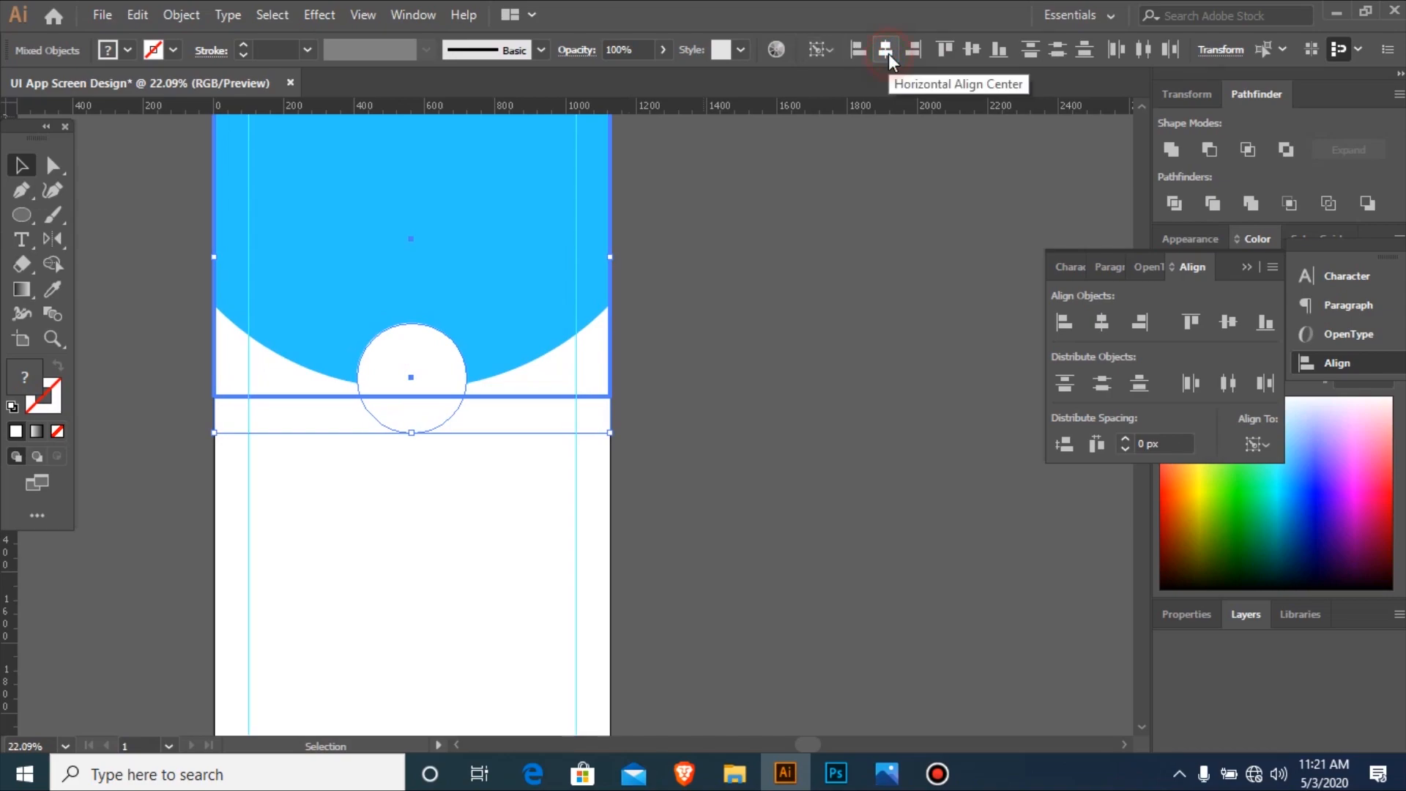
{"action": "left_click", "coordinate": [404, 542]}
Open the Doctor Picture file from the EPS FOR APP folder.
{"action": "key", "text": "ctrl+minus"}
{"action": "key", "text": "ctrl+minus"}
{"action": "key", "text": "ctrl+minus"}
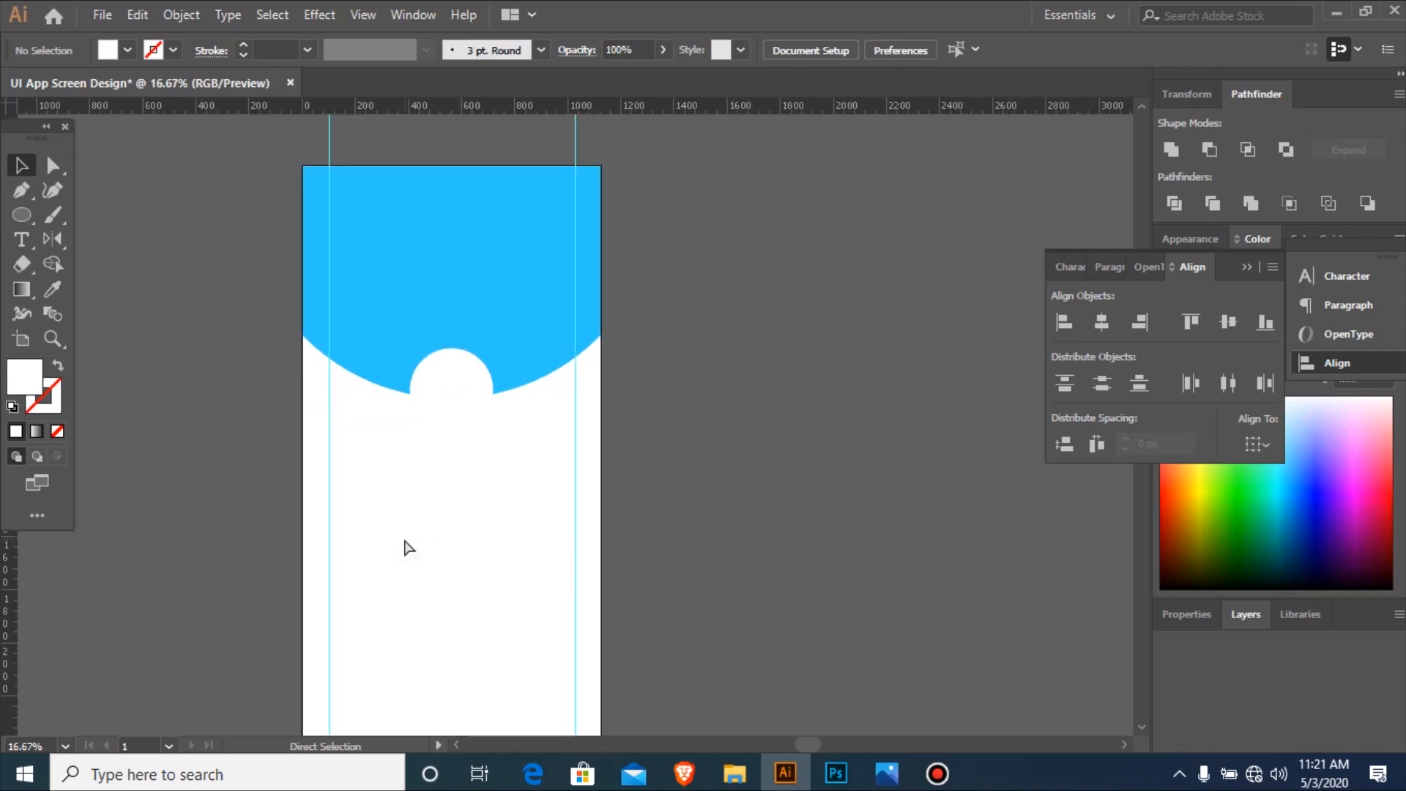
{"action": "left_click_drag", "start_coordinate": [312, 331], "coordinate": [741, 650]}
{"action": "key", "text": "ctrl+o"}
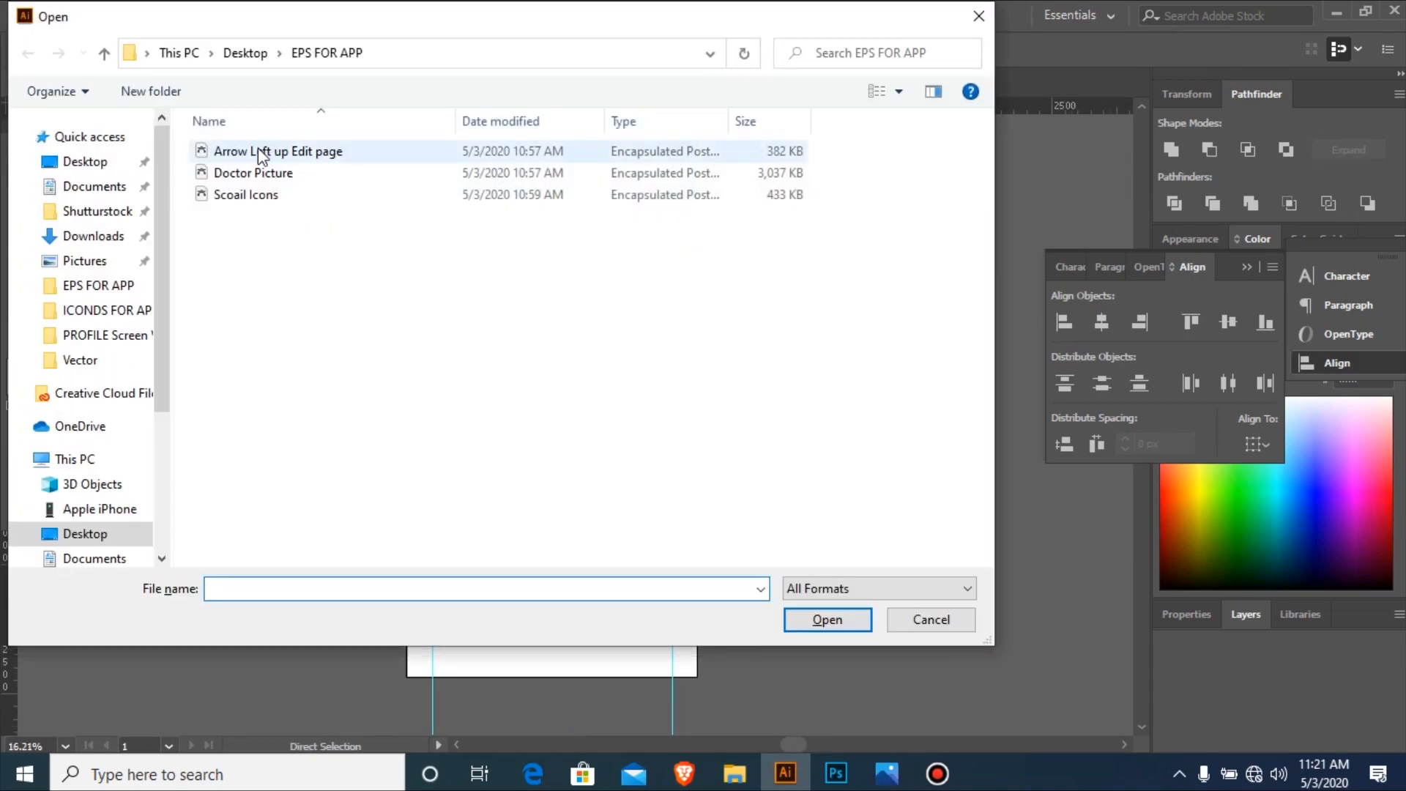
{"action": "left_click", "coordinate": [272, 174]}
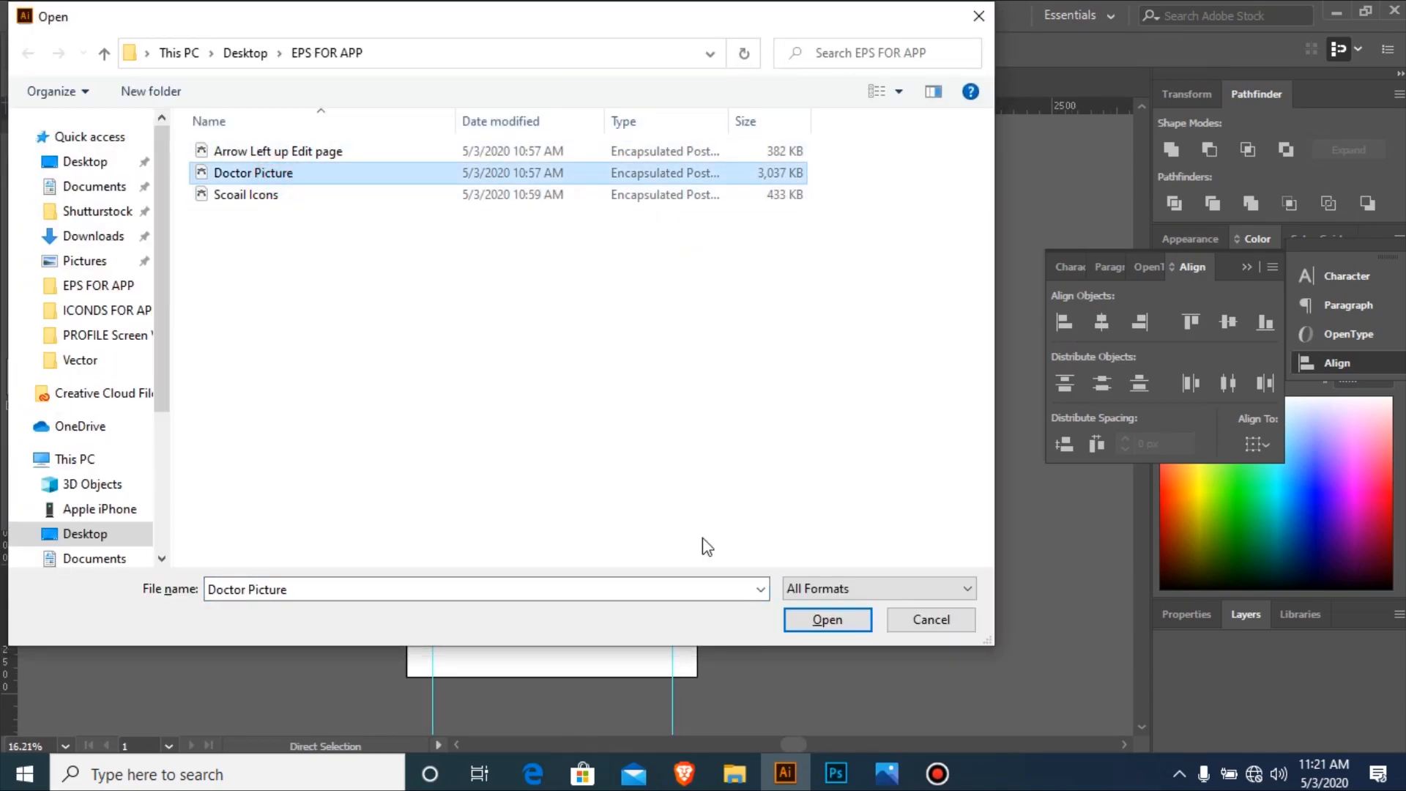
{"action": "left_click", "coordinate": [826, 619]}
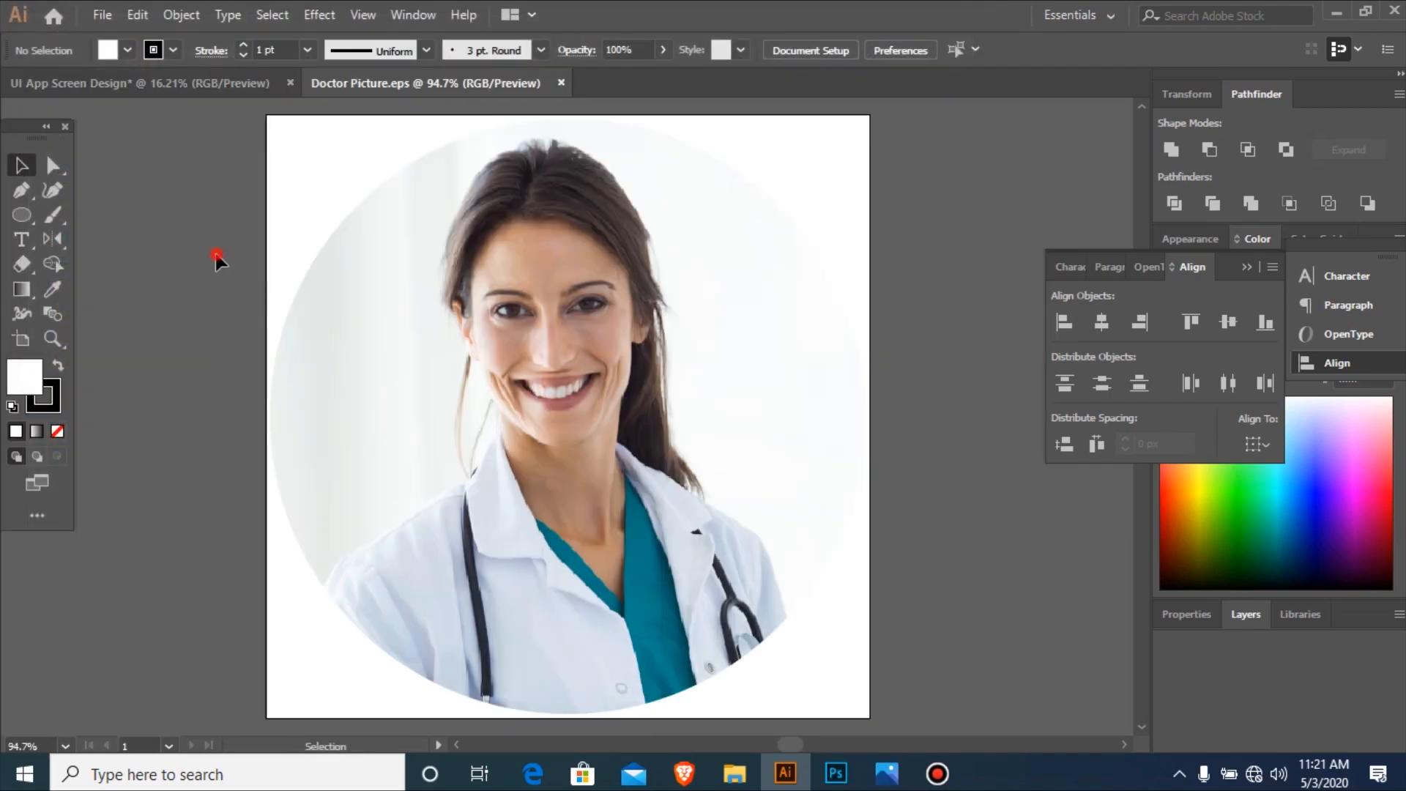
Cut the round doctor photo from its document and paste it into the UI App Screen Design document.
{"action": "left_click_drag", "start_coordinate": [217, 262], "coordinate": [843, 596]}
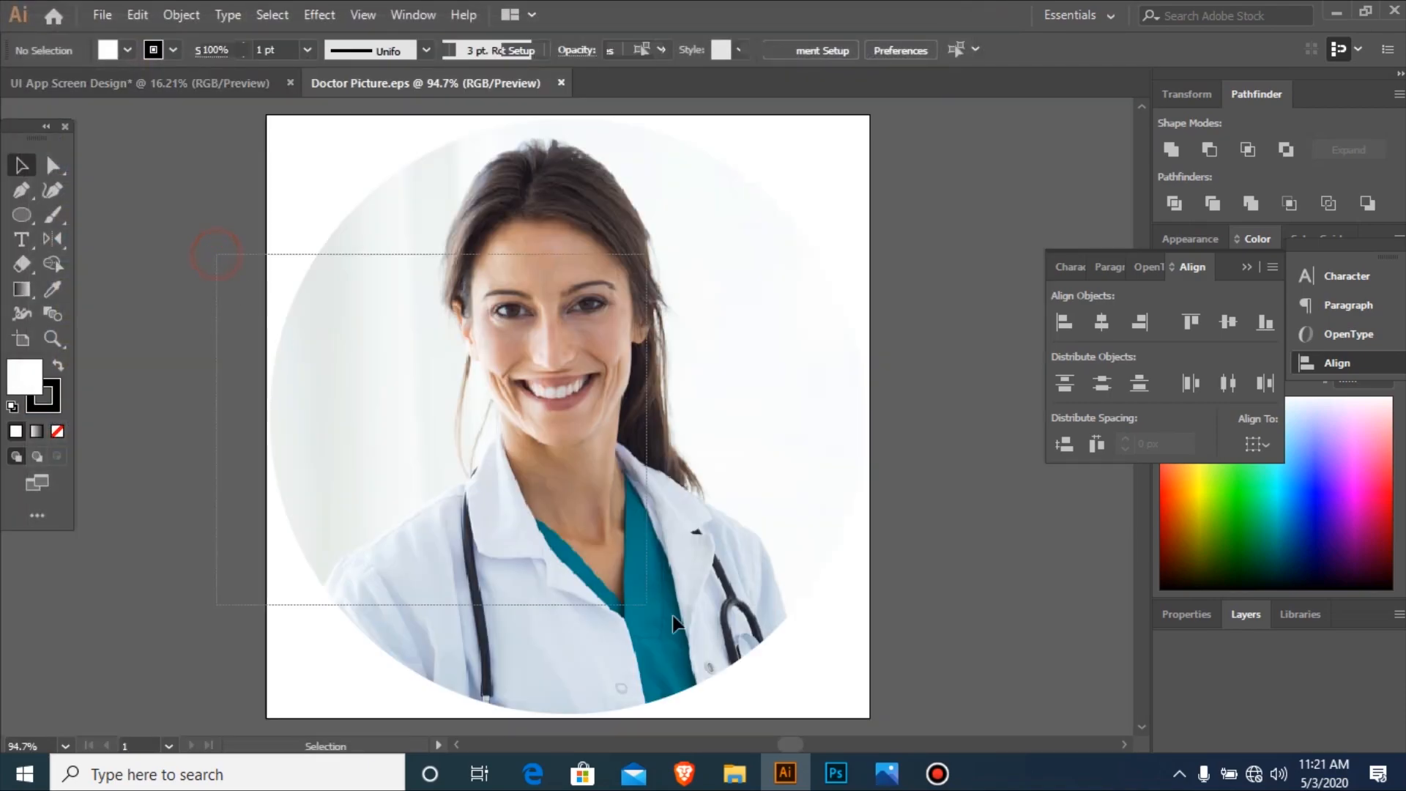
{"action": "key", "text": "Delete"}
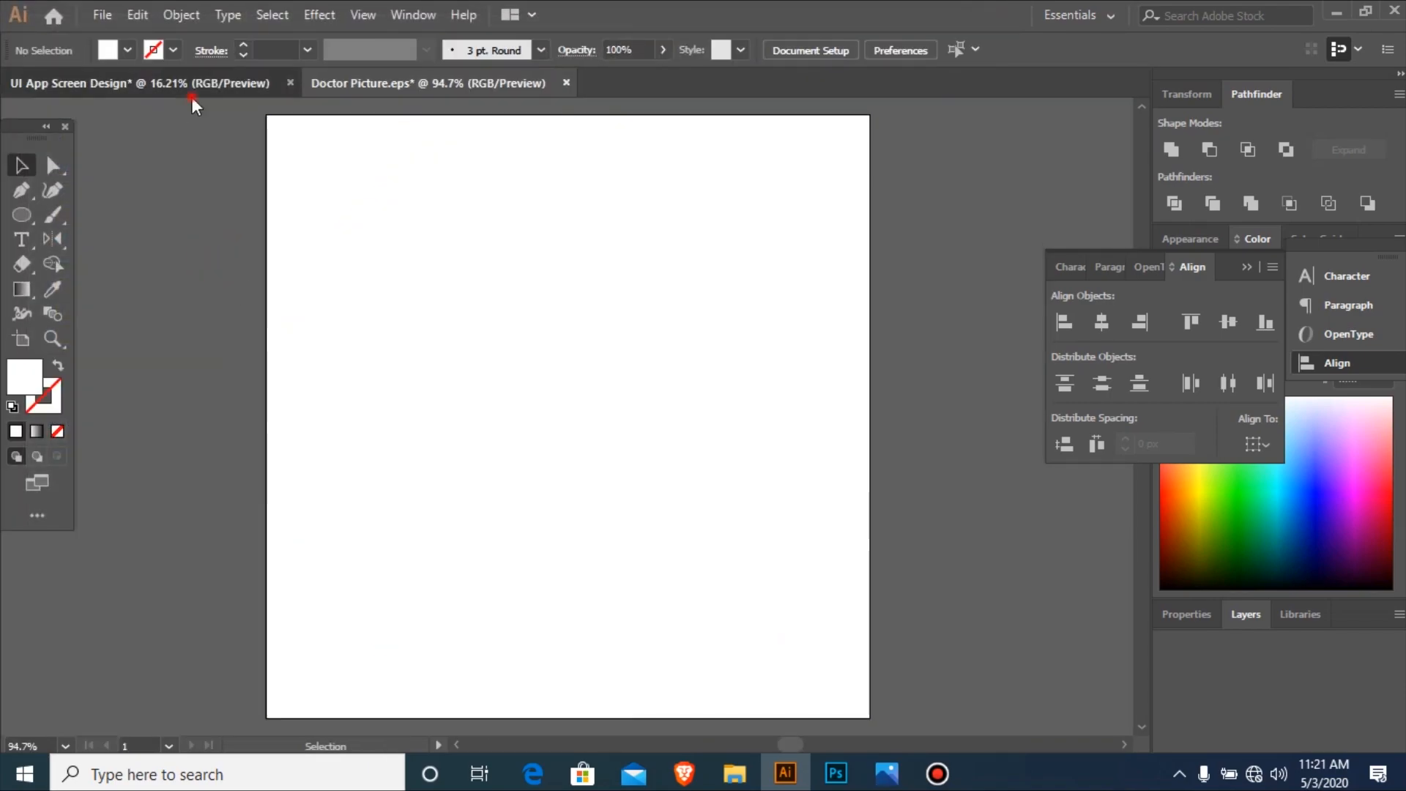
{"action": "left_click", "coordinate": [192, 85]}
{"action": "key", "text": "ctrl+space"}
{"action": "left_click_drag", "start_coordinate": [293, 210], "coordinate": [811, 417]}
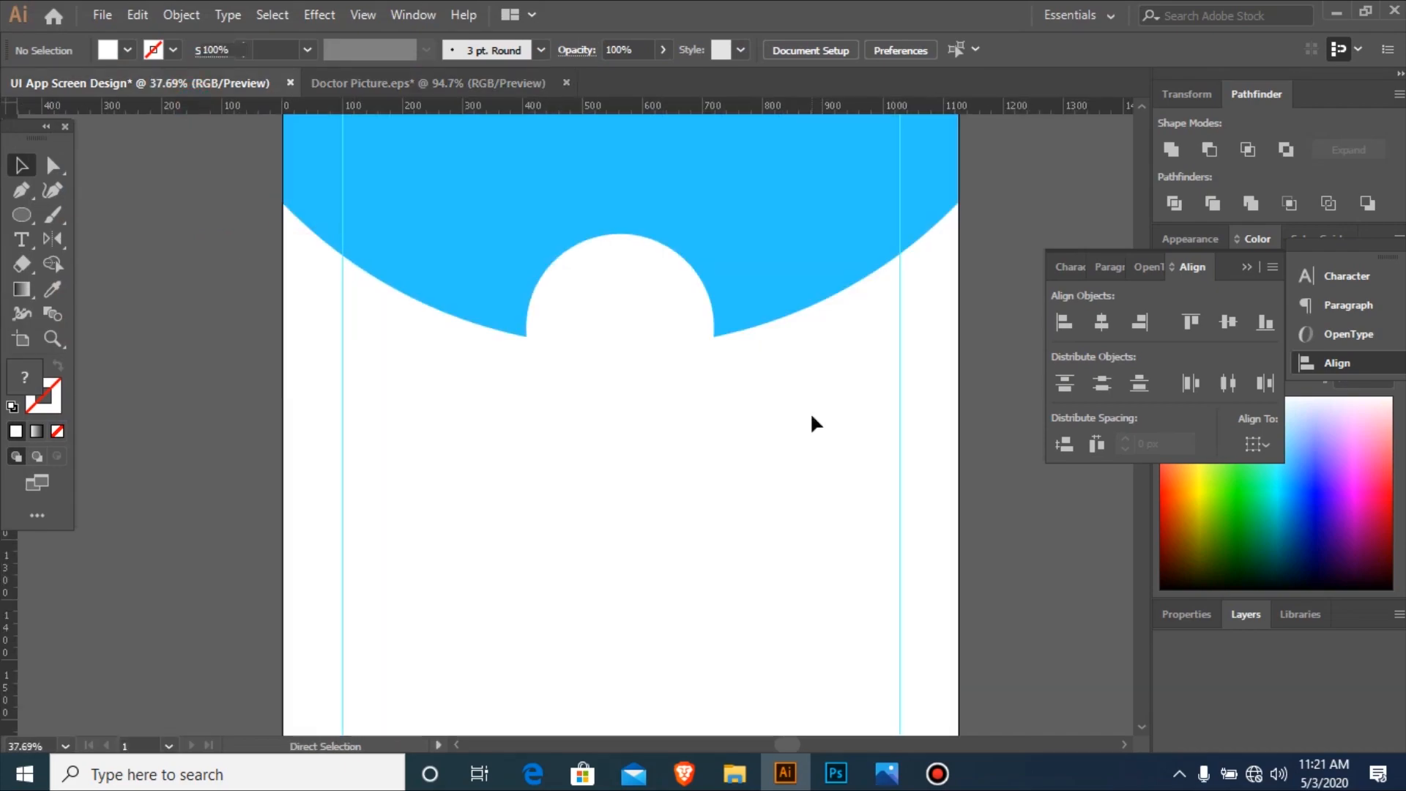
{"action": "key", "text": "ctrl+v"}
Center the doctor photo on the white circle and scale it proportionally to about 287 px, inset from the circle's edge.
{"action": "left_click_drag", "start_coordinate": [534, 354], "coordinate": [578, 364]}
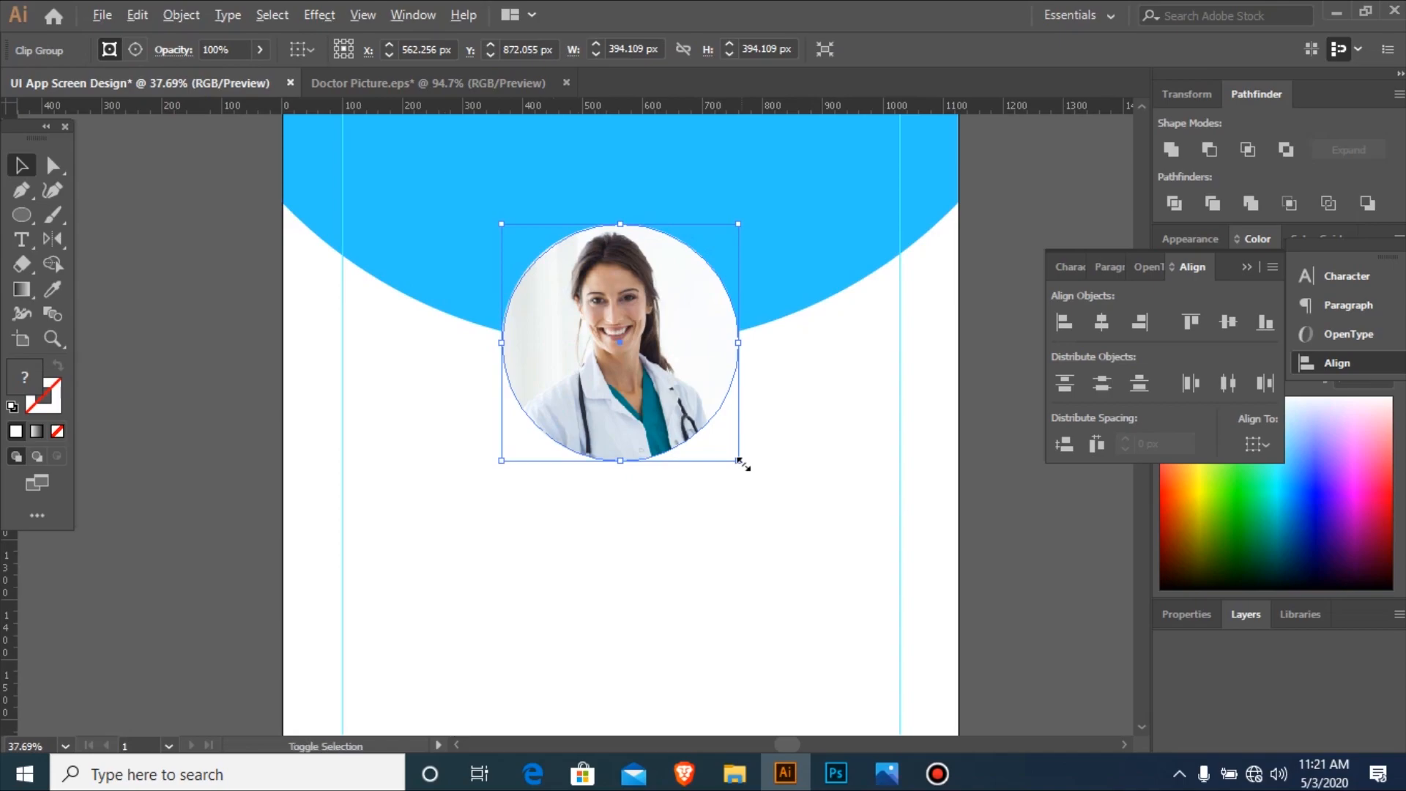
{"action": "left_click_drag", "start_coordinate": [718, 467], "coordinate": [706, 475]}
{"action": "left_click_drag", "start_coordinate": [713, 477], "coordinate": [714, 475]}
{"action": "left_click_drag", "start_coordinate": [621, 364], "coordinate": [622, 346]}
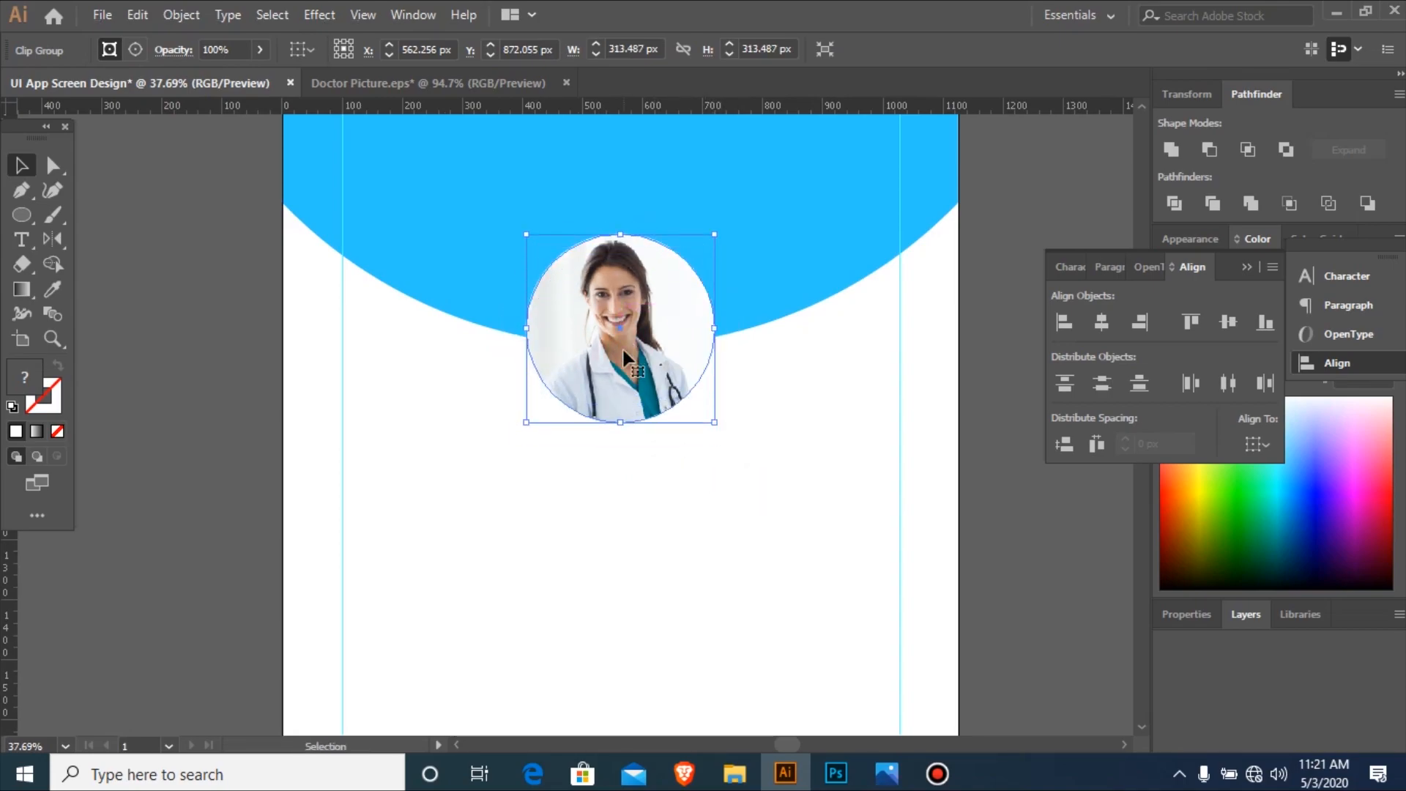
{"action": "left_click_drag", "start_coordinate": [714, 419], "coordinate": [706, 422]}
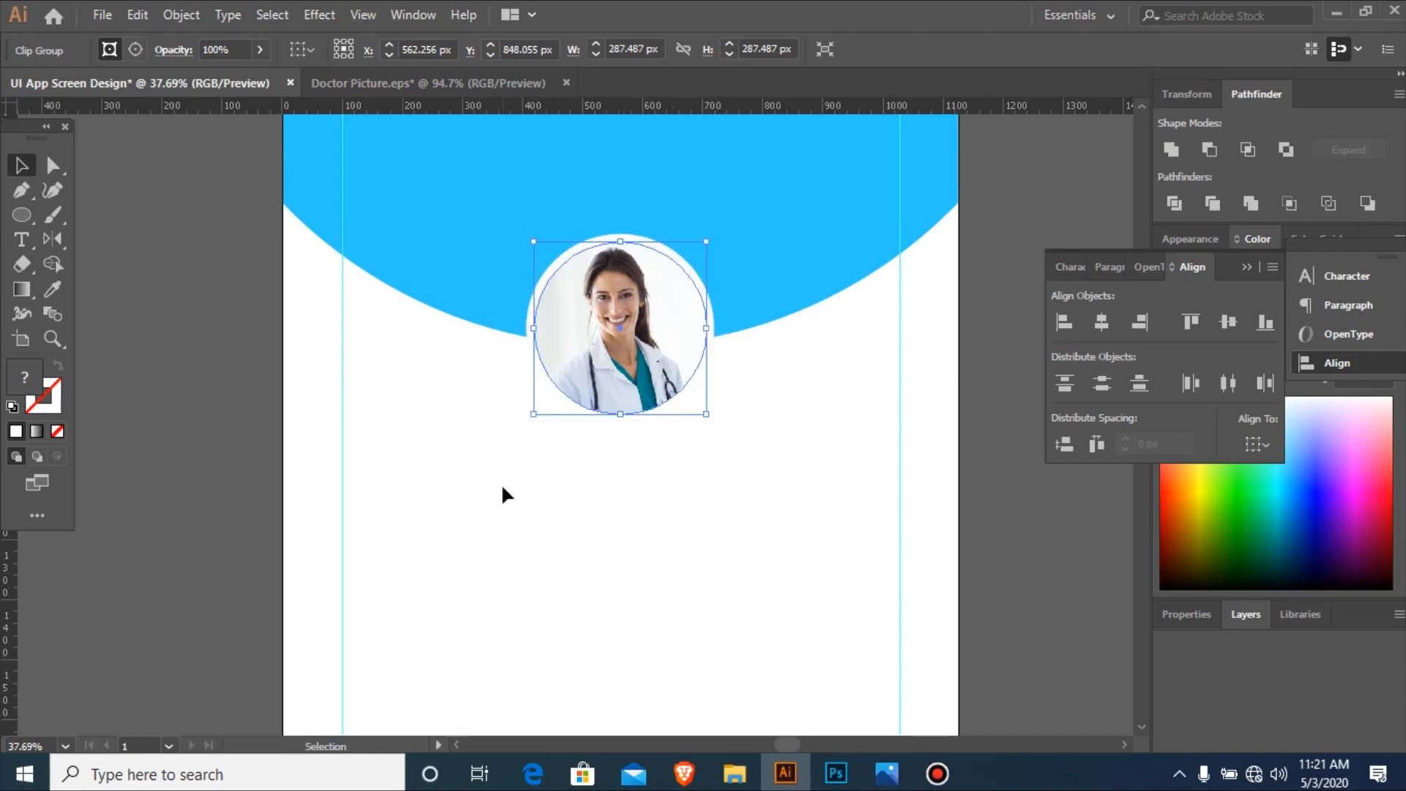
Examine the photo's fit inside the white circle up close and its proportion to the whole artboard.
{"action": "left_click_drag", "start_coordinate": [386, 156], "coordinate": [785, 451]}
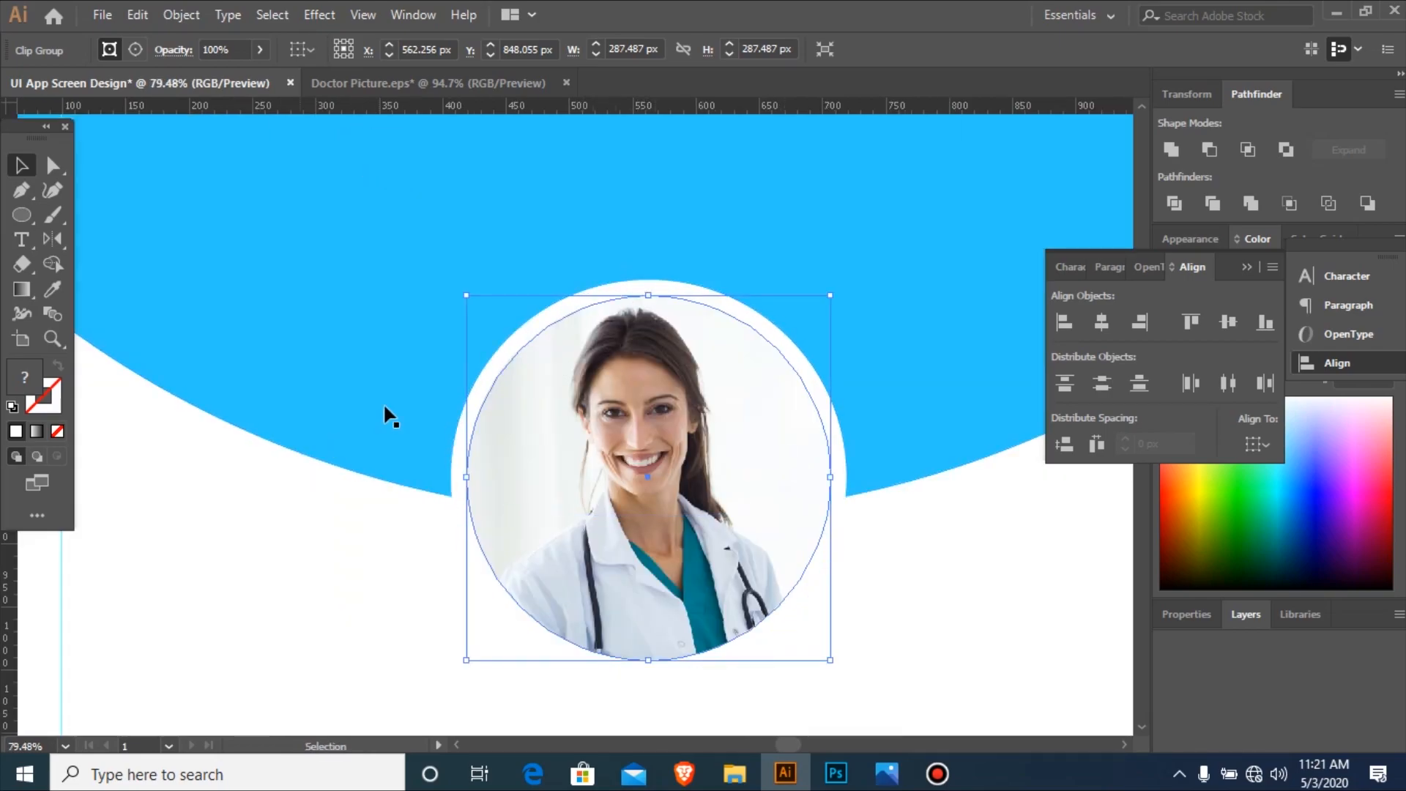
{"action": "key", "text": "ctrl+minus"}
{"action": "key", "text": "ctrl+minus"}
{"action": "key", "text": "ctrl+minus"}
{"action": "key", "text": "ctrl+minus"}
{"action": "key", "text": "ctrl+minus"}
{"action": "key", "text": "ctrl+minus"}
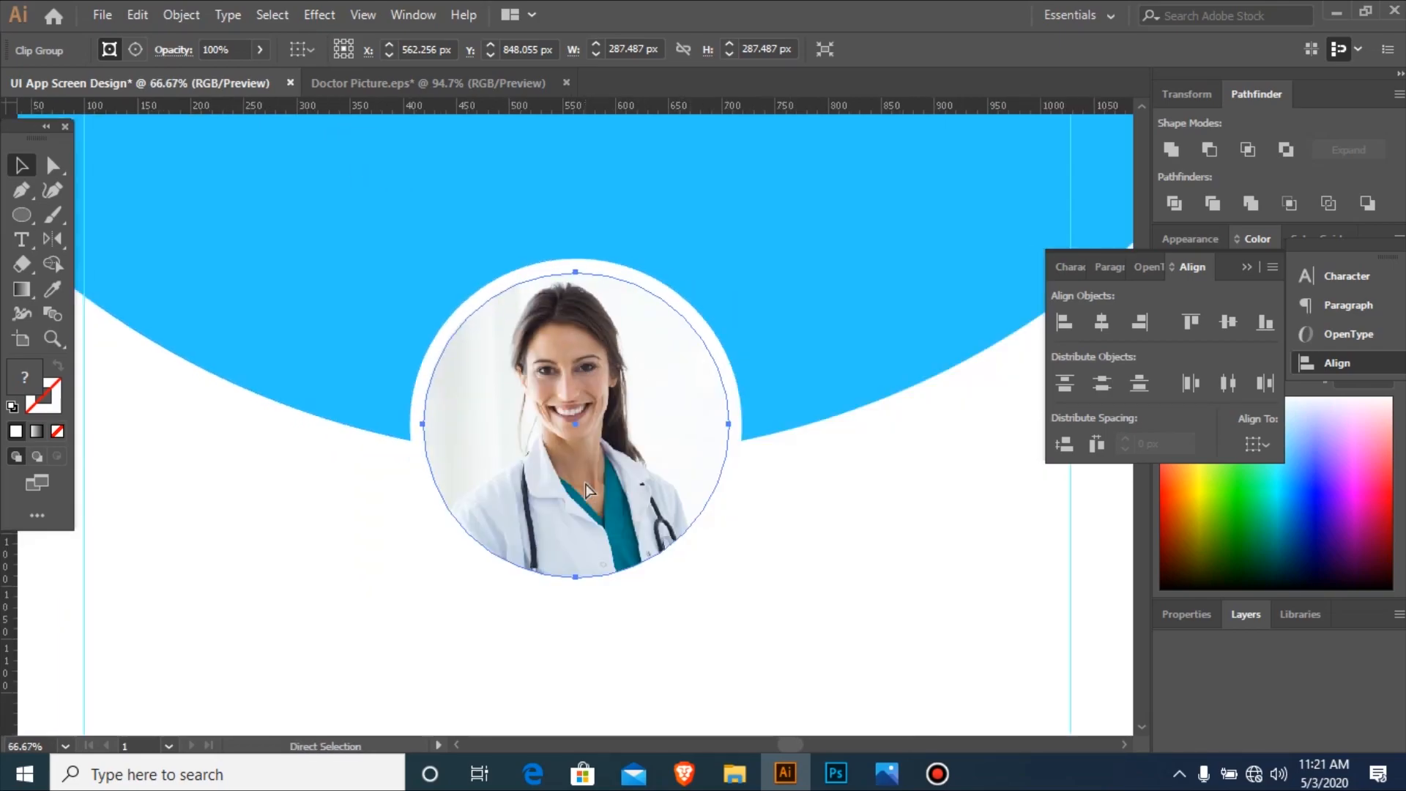
{"action": "key", "text": "ctrl+minus"}
{"action": "left_click", "coordinate": [424, 485]}
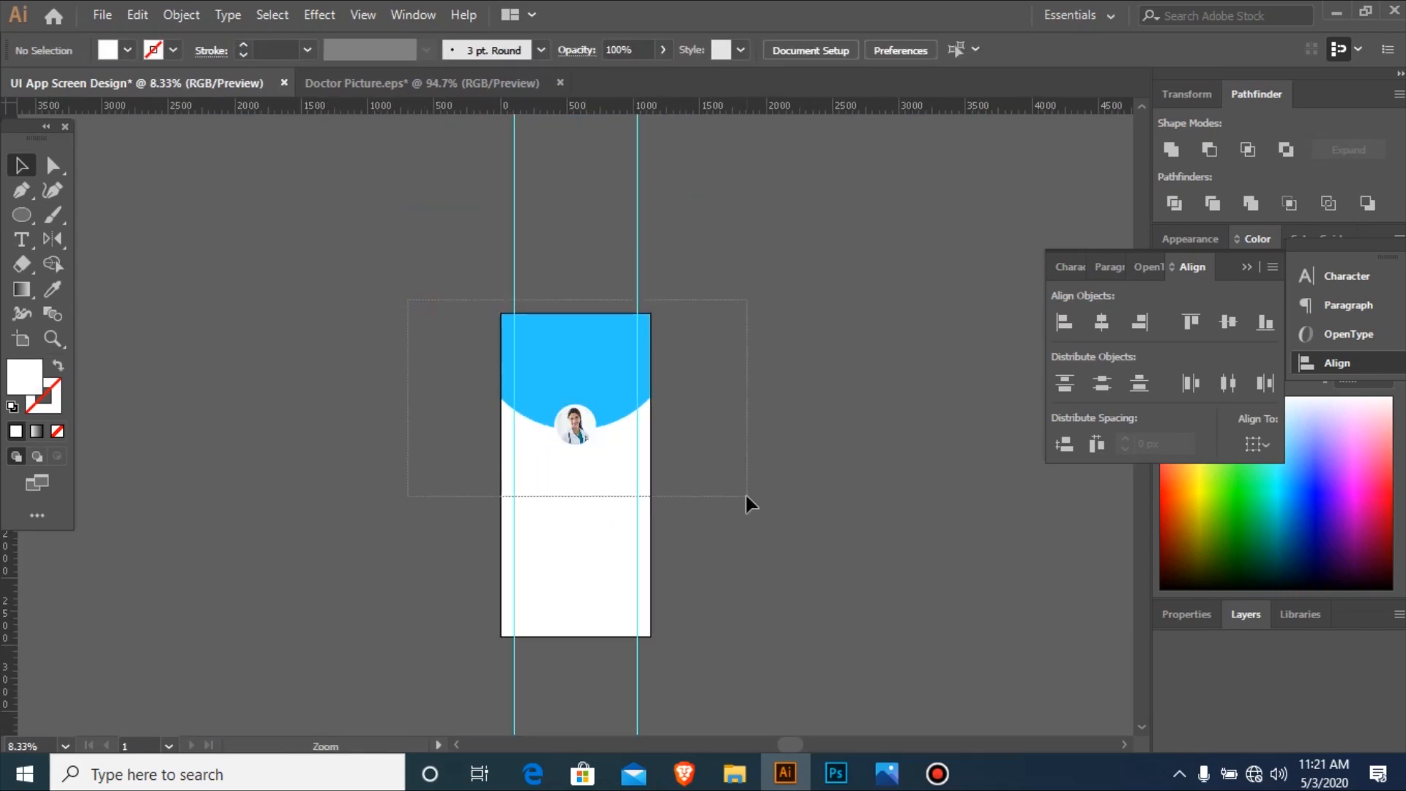
{"action": "left_click_drag", "start_coordinate": [745, 492], "coordinate": [742, 494]}
{"action": "left_click", "coordinate": [561, 538]}
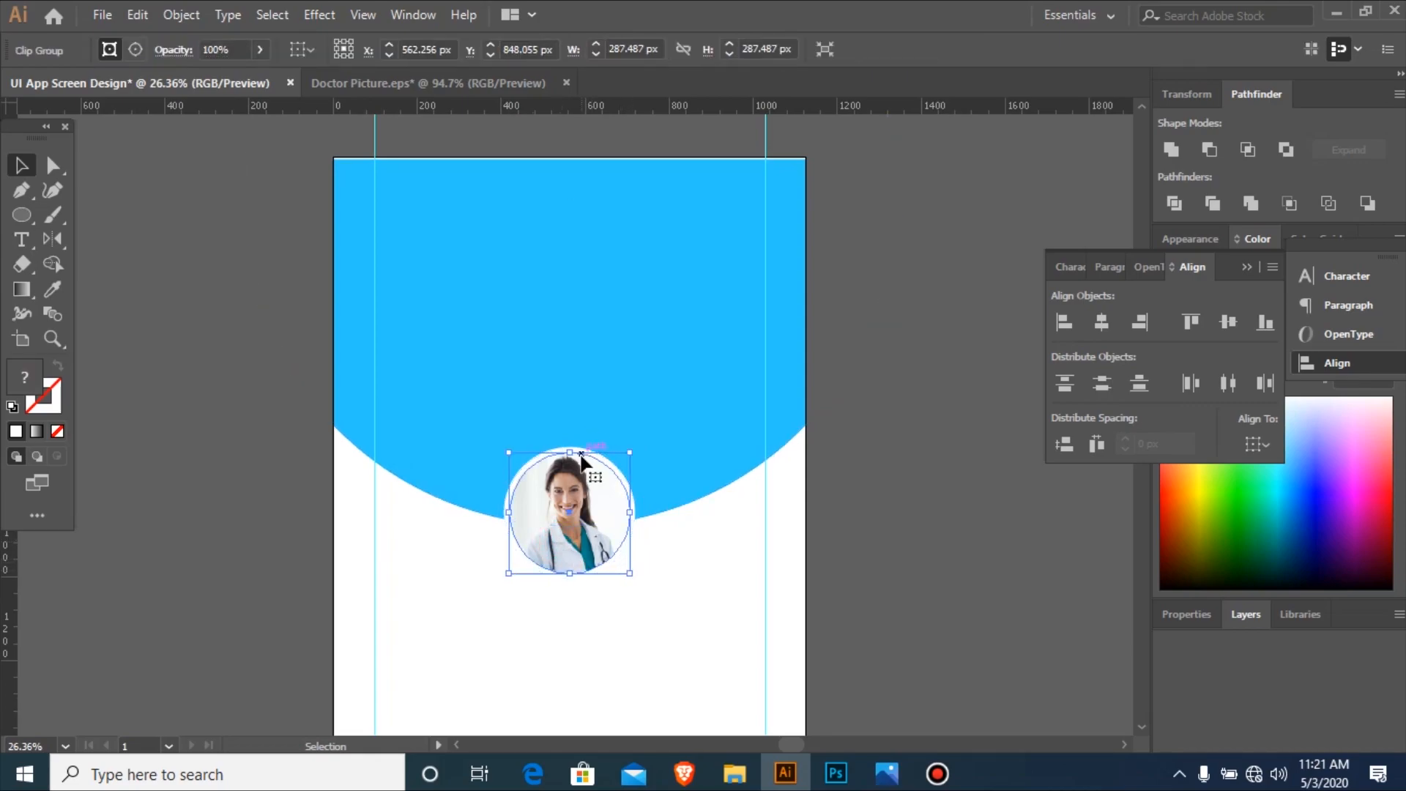
Undo the photo's scaling and placement, and try placing another pasted copy over the white circle.
{"action": "key", "text": "ctrl+z"}
{"action": "key", "text": "ctrl+z"}
{"action": "key", "text": "ctrl+z"}
{"action": "key", "text": "ctrl+z"}
{"action": "key", "text": "ctrl+z"}
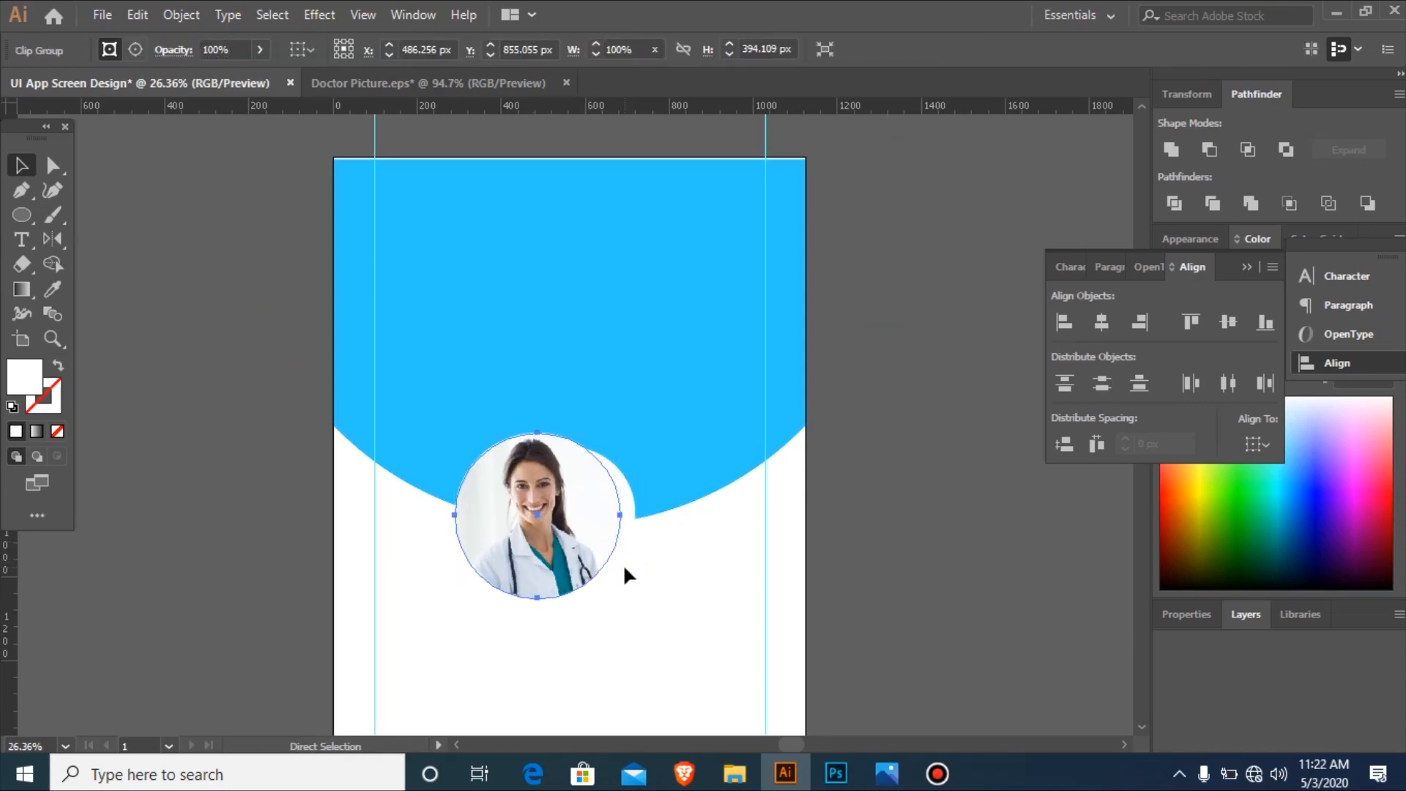
{"action": "key", "text": "ctrl+v"}
{"action": "left_click_drag", "start_coordinate": [560, 360], "coordinate": [548, 511]}
{"action": "key", "text": "ctrl+z"}
{"action": "key", "text": "ctrl+z"}
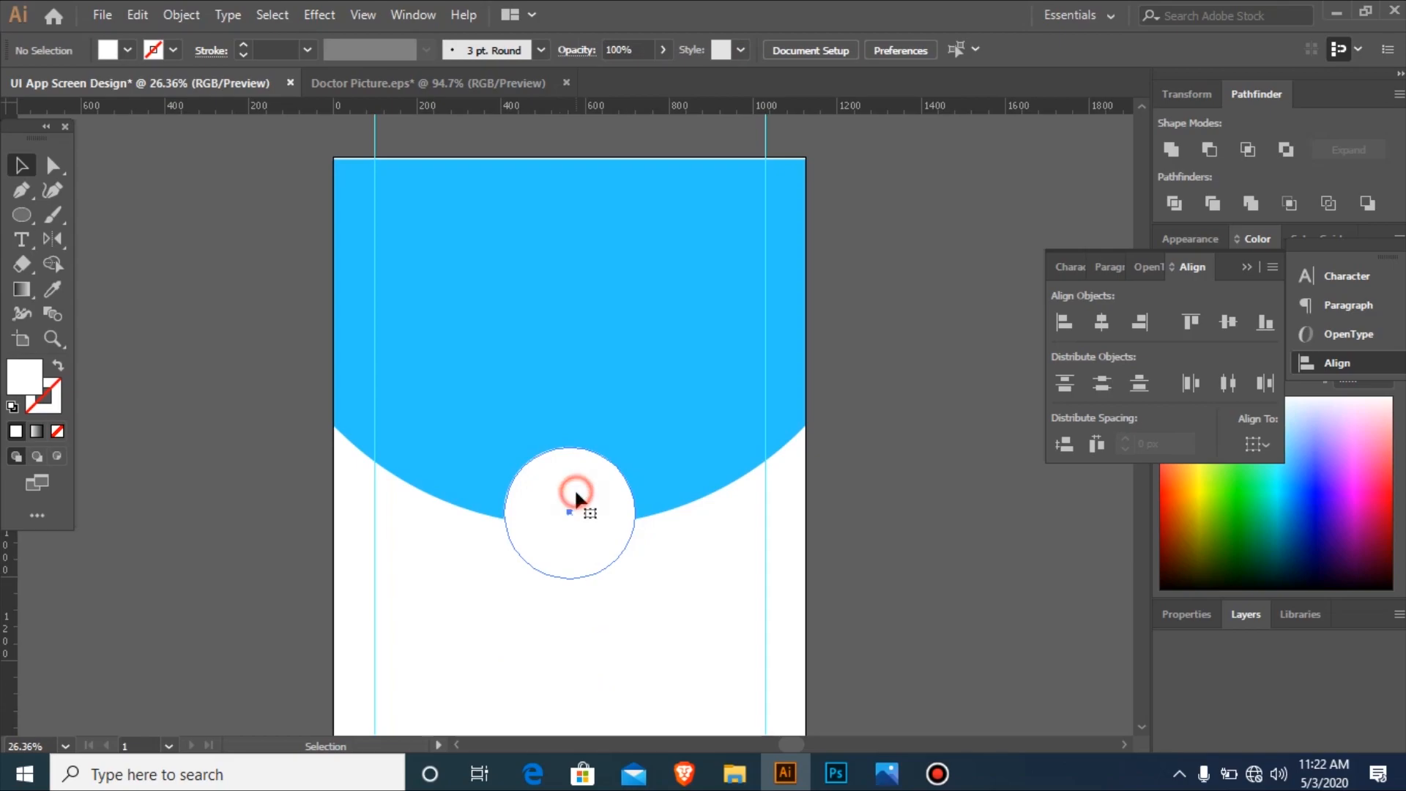
Enlarge the white circle proportionally from its center to about 442 px in diameter.
{"action": "left_click", "coordinate": [575, 493]}
{"action": "left_click_drag", "start_coordinate": [635, 578], "coordinate": [681, 608]}
{"action": "left_click", "coordinate": [668, 683]}
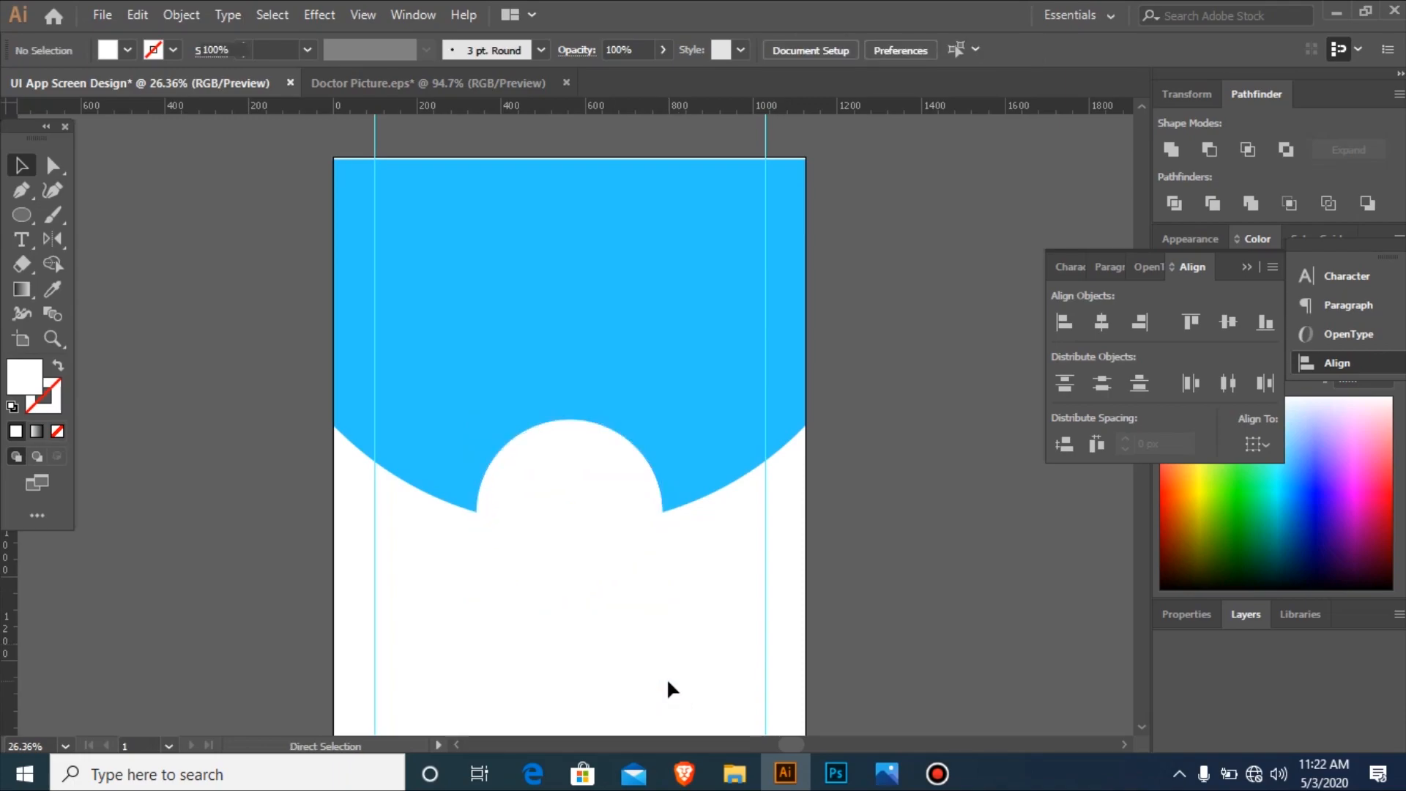
Paste the doctor photo in front of the white circle and center it horizontally and vertically with the circle as key object.
{"action": "key", "text": "ctrl+f"}
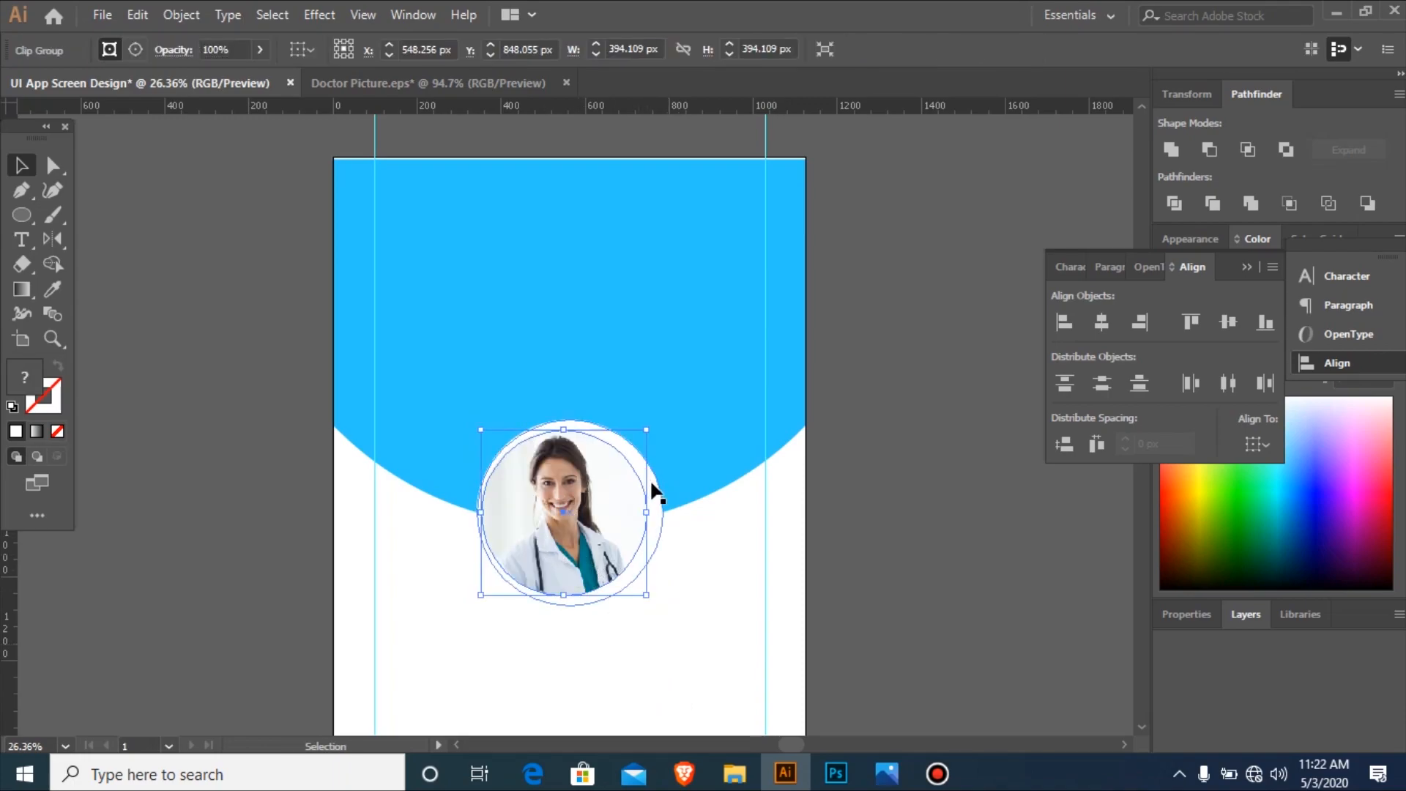
{"action": "left_click", "coordinate": [653, 487], "text": "shift"}
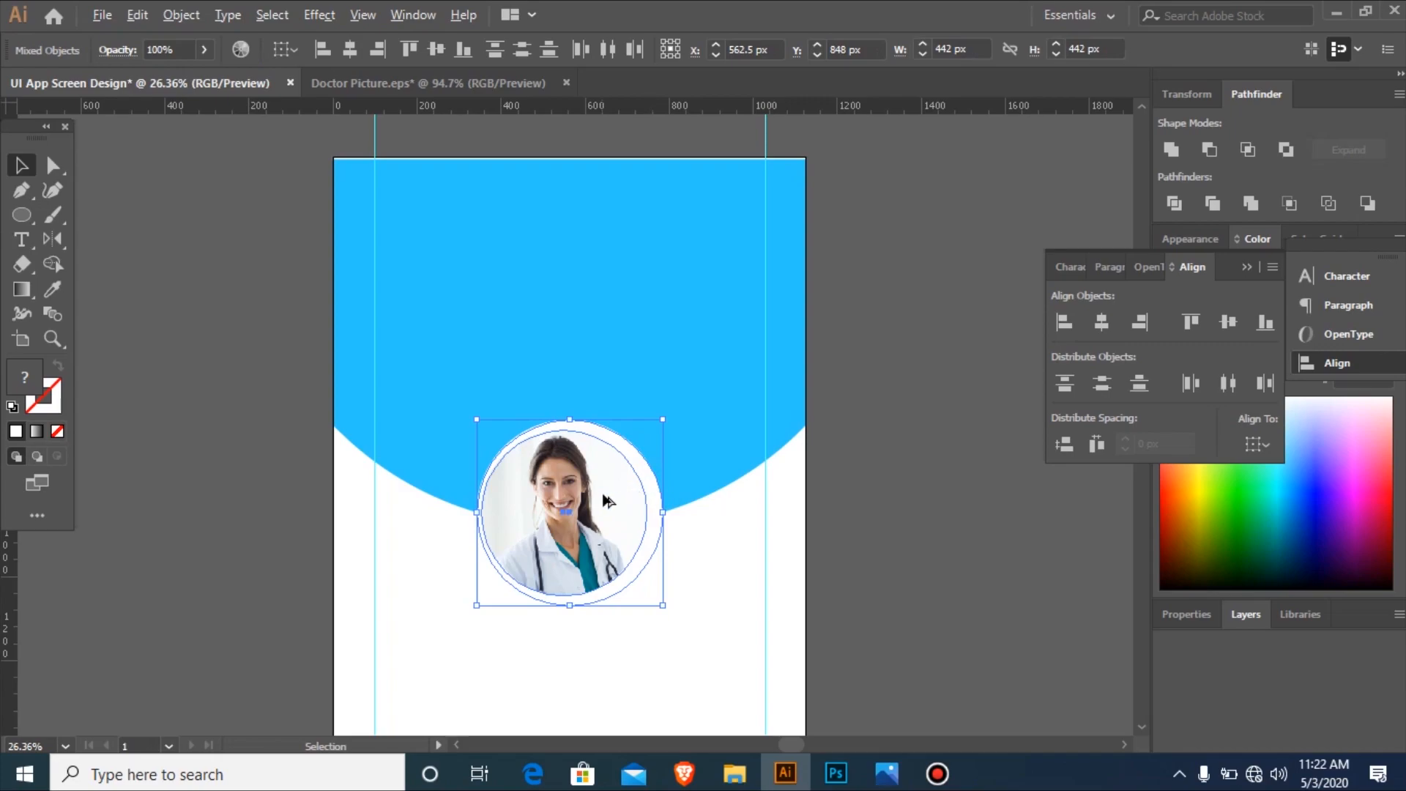
{"action": "left_click", "coordinate": [651, 492]}
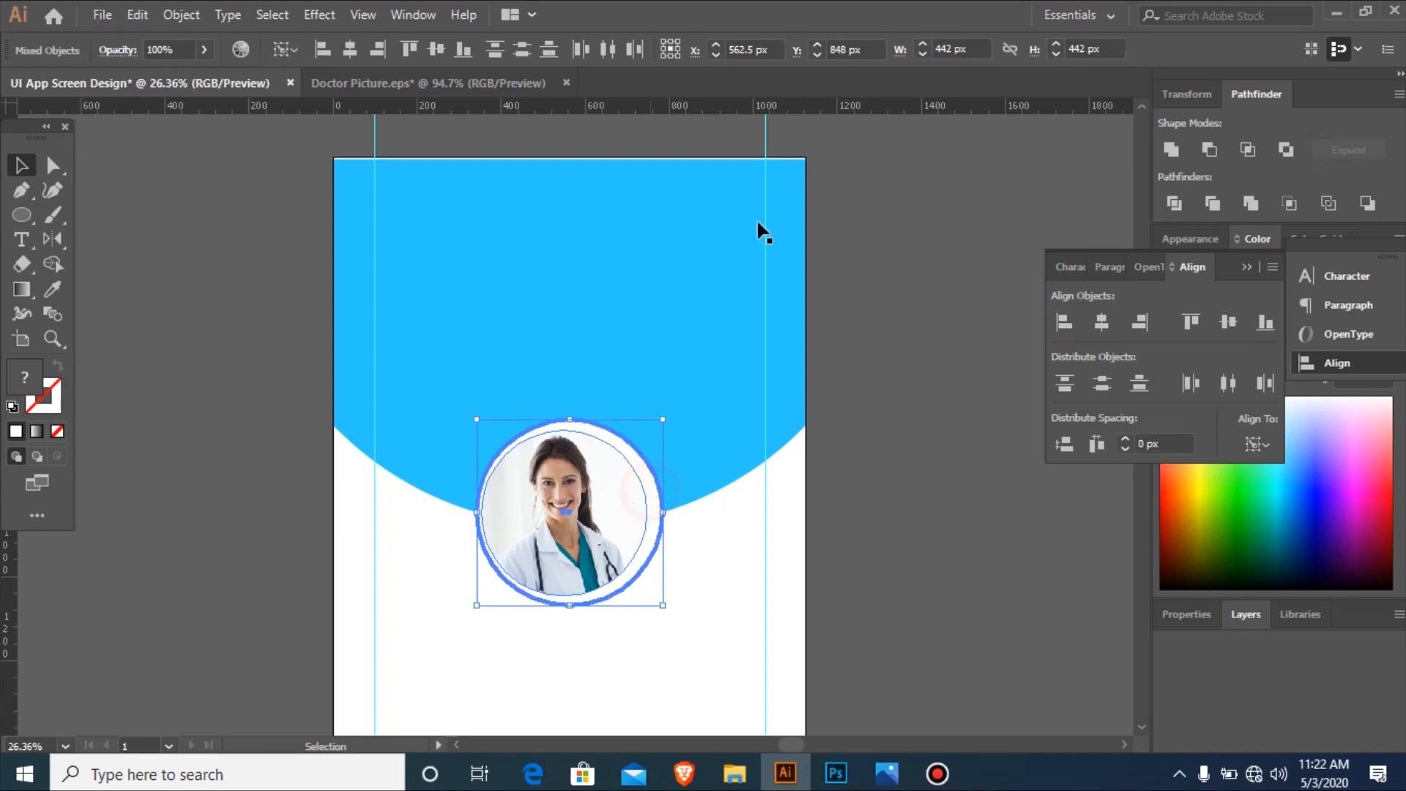
{"action": "left_click", "coordinate": [348, 52]}
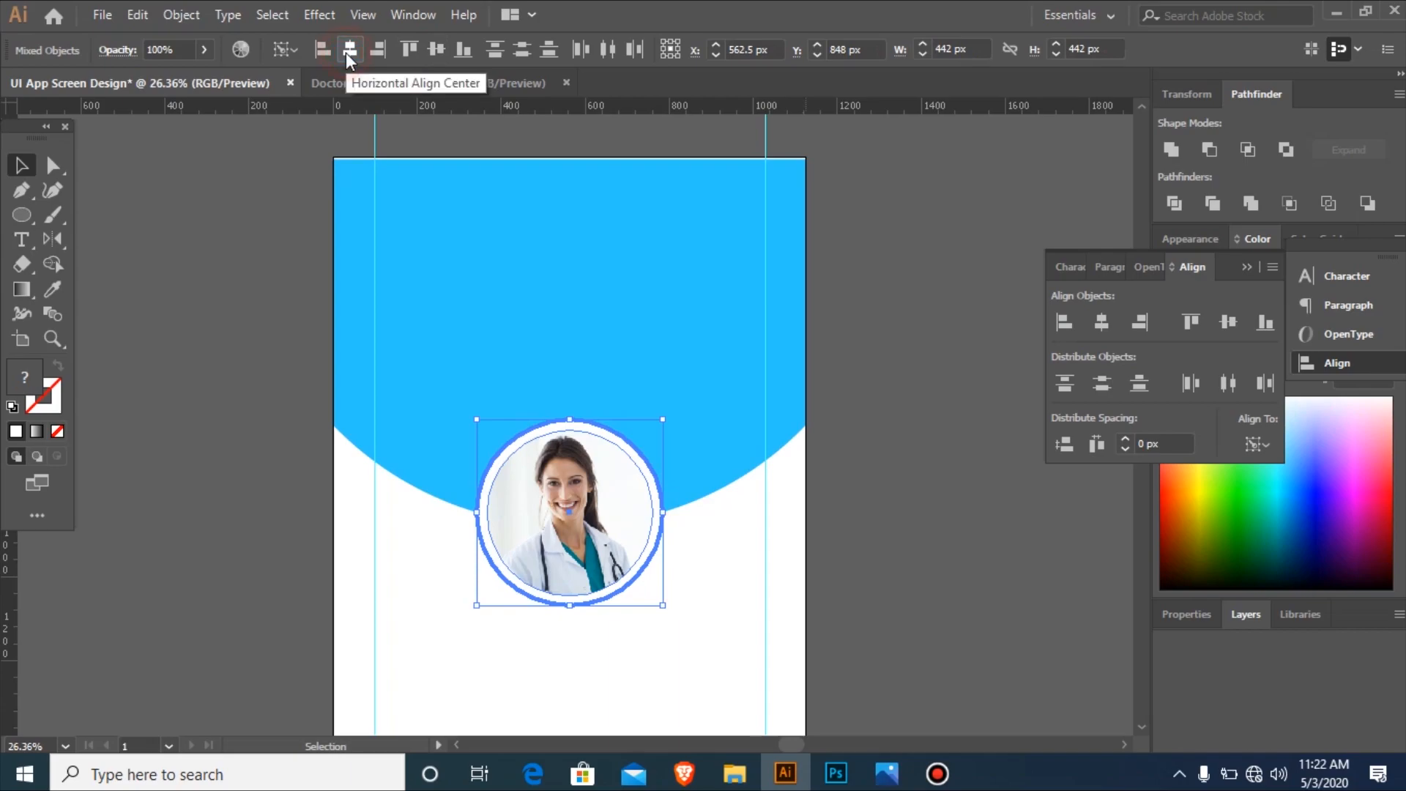
{"action": "left_click", "coordinate": [436, 49]}
{"action": "left_click", "coordinate": [974, 485]}
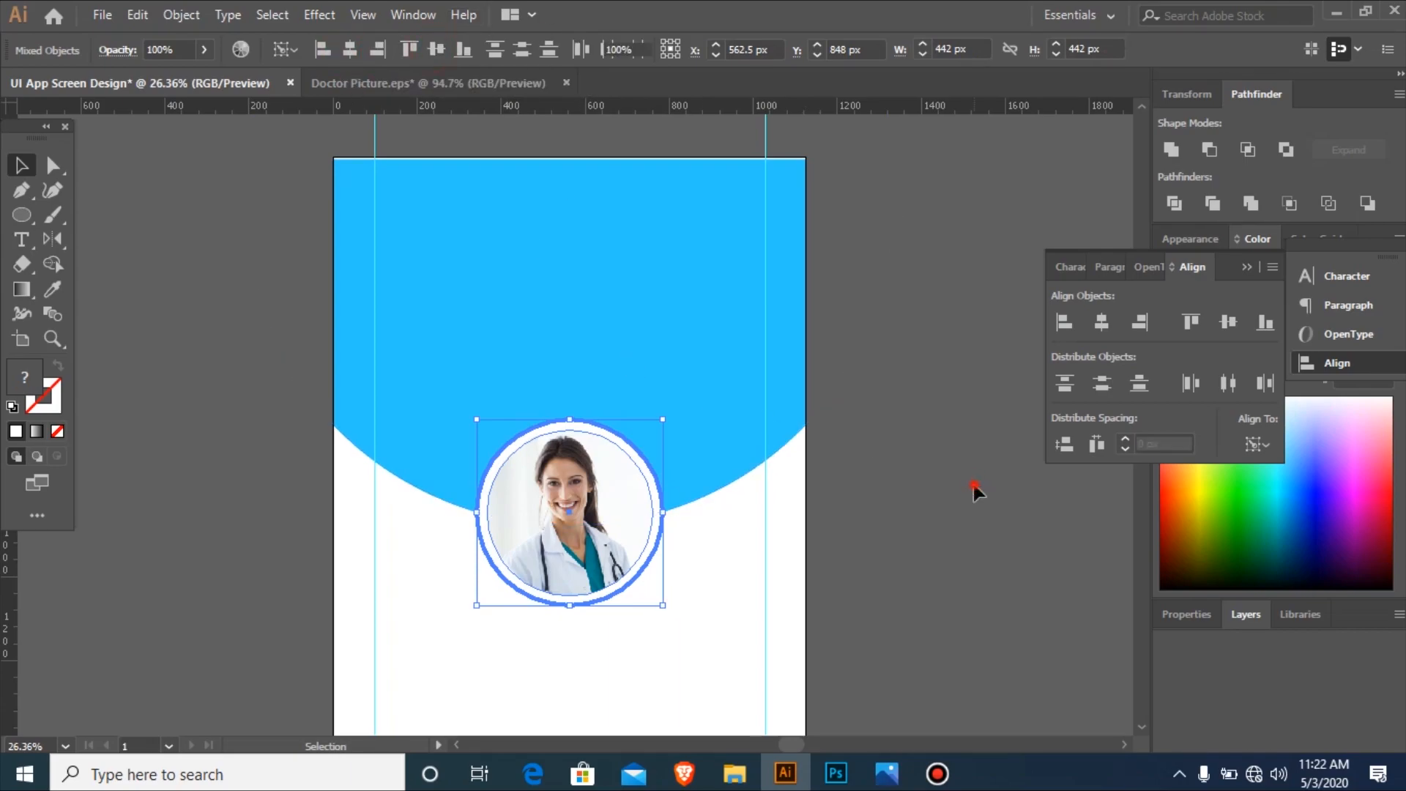
Examine the circular photo's size and placement against the curved header and the whole artboard.
{"action": "key", "text": "ctrl+minus"}
{"action": "key", "text": "ctrl+minus"}
{"action": "key", "text": "ctrl+minus"}
{"action": "key", "text": "ctrl+minus"}
{"action": "key", "text": "ctrl+minus"}
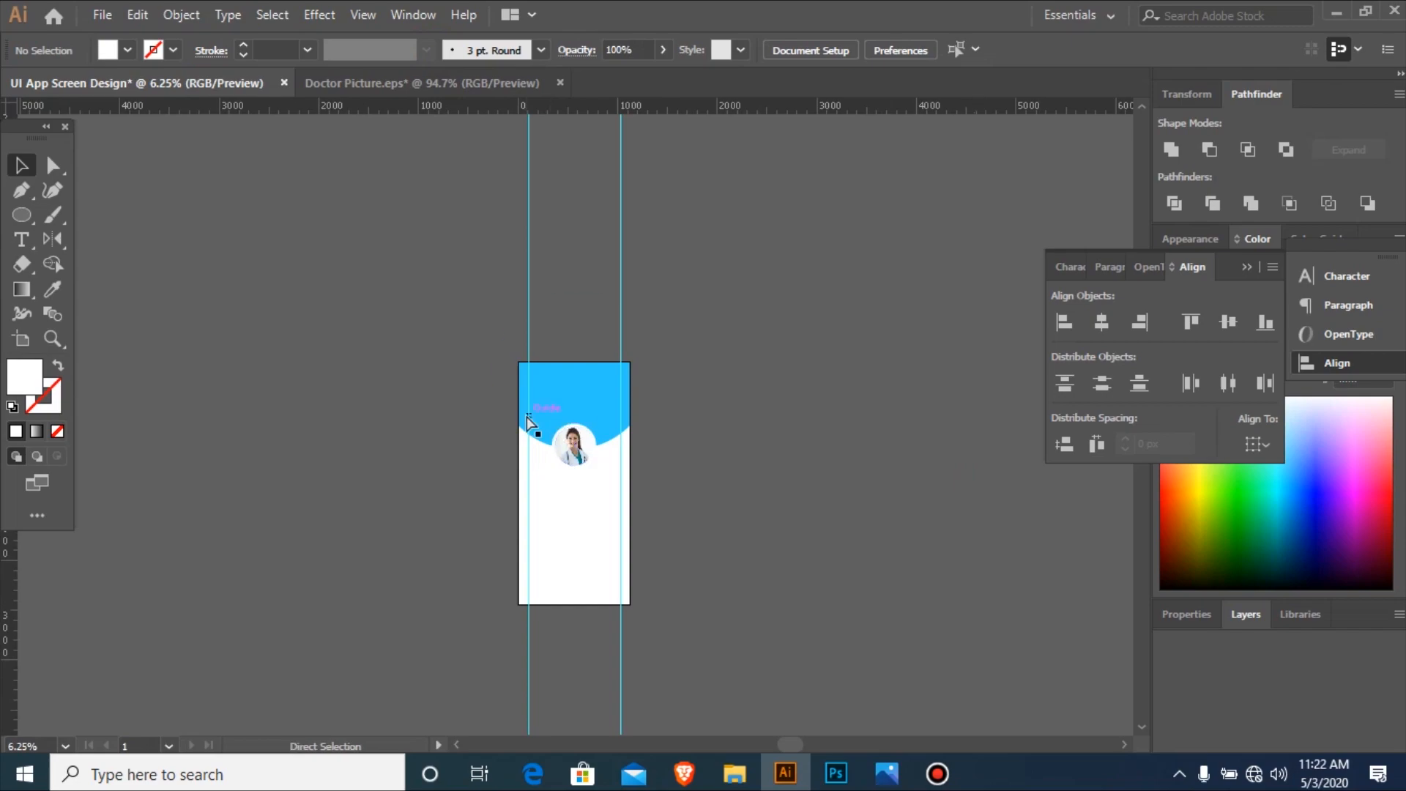
{"action": "left_click_drag", "start_coordinate": [461, 353], "coordinate": [745, 598]}
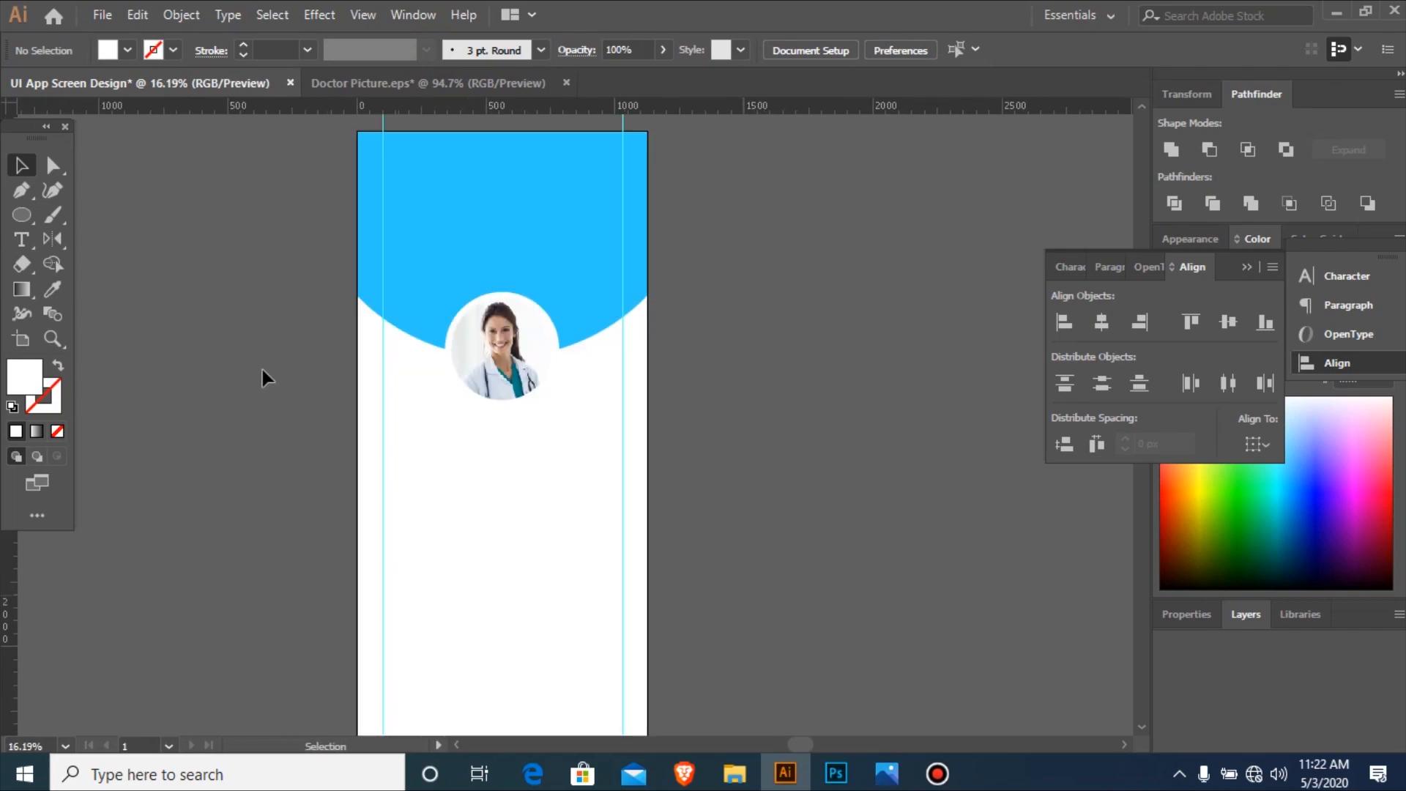
{"action": "key", "text": "ctrl+minus"}
{"action": "key", "text": "ctrl+minus"}
{"action": "key", "text": "ctrl+minus"}
{"action": "left_click_drag", "start_coordinate": [297, 318], "coordinate": [720, 534]}
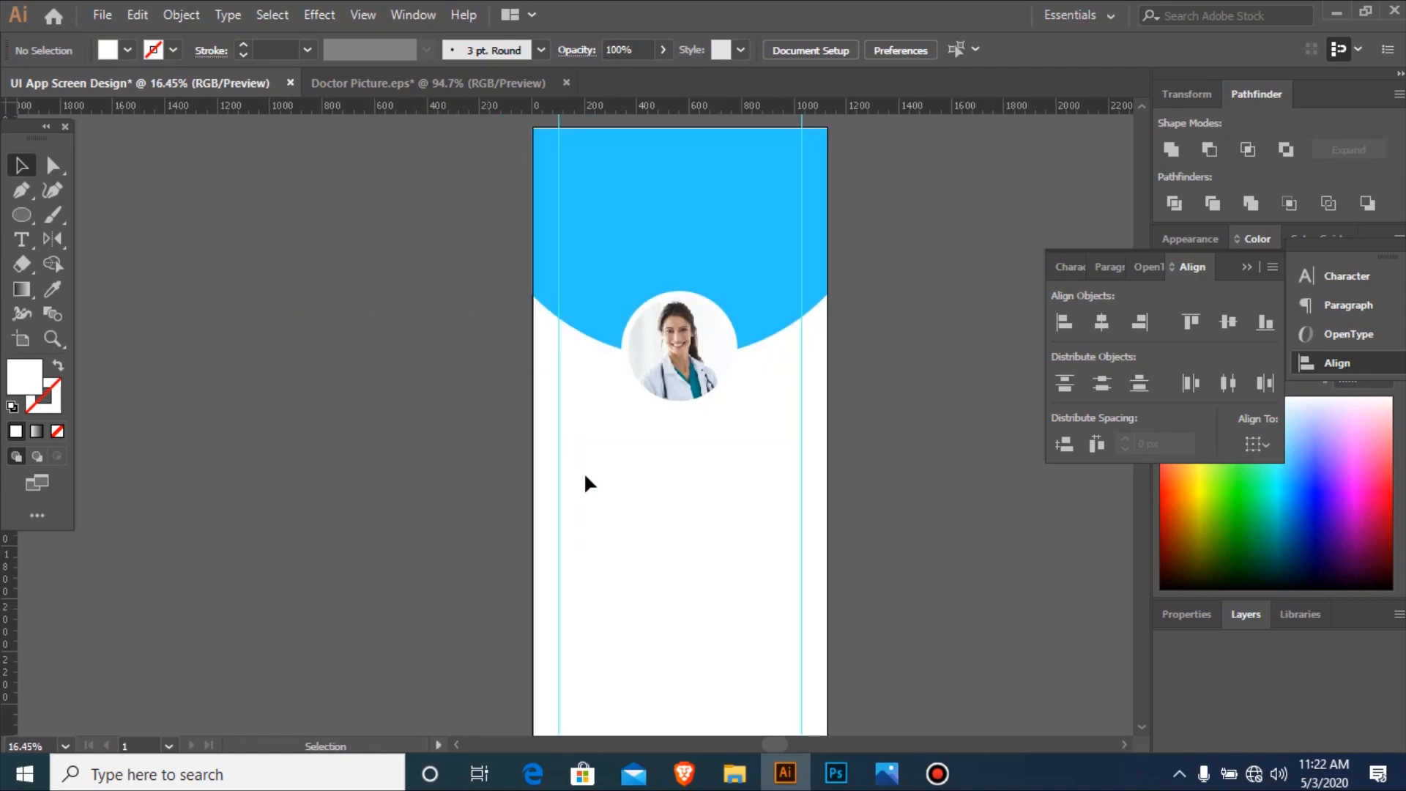
Add a text line with the doctor's title and name below the circular photo at 72 pt.
{"action": "key", "text": "t"}
{"action": "left_click", "coordinate": [628, 459]}
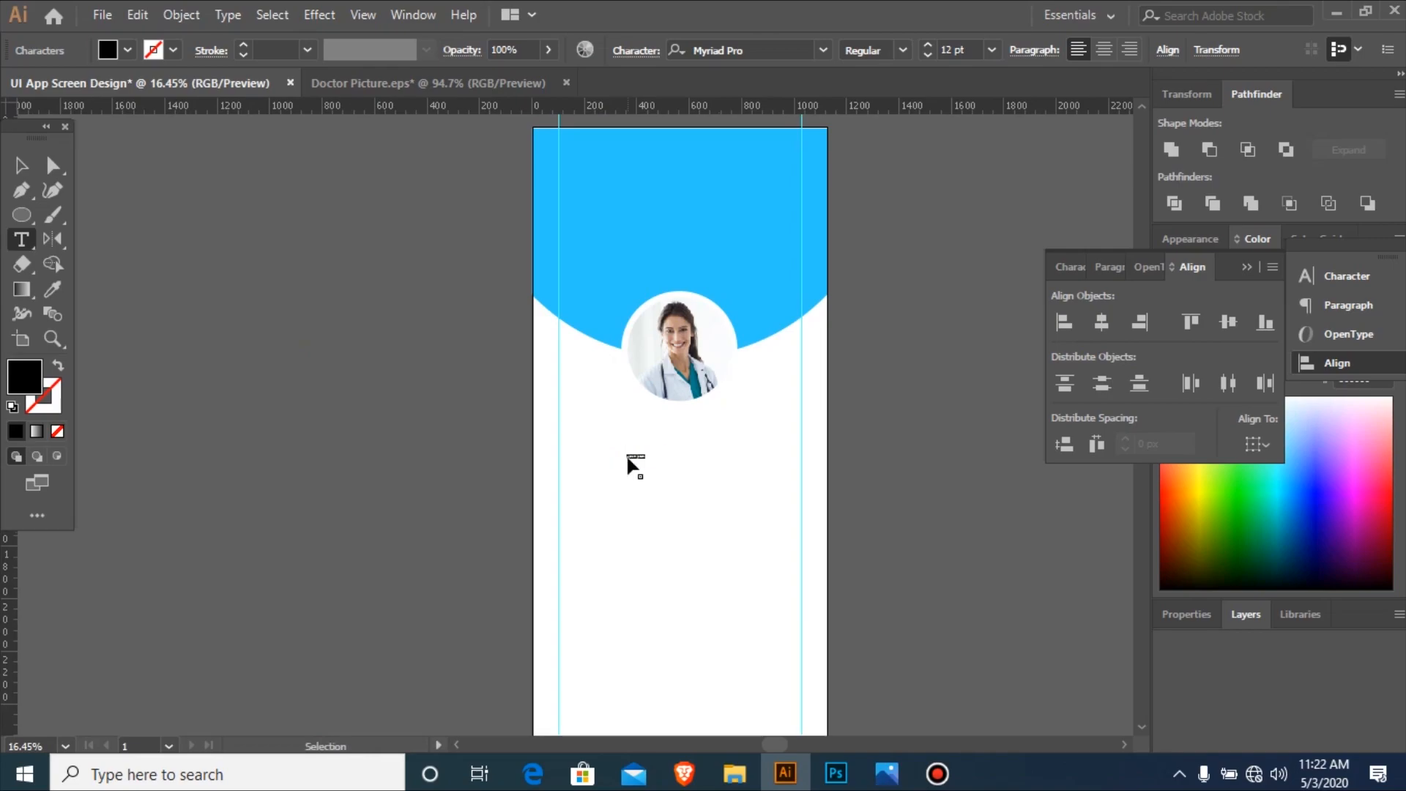
{"action": "key", "text": "ctrl+shift+period"}
{"action": "key", "text": "ctrl+shift+period"}
{"action": "key", "text": "ctrl+shift+period"}
{"action": "key", "text": "ctrl+shift+period"}
{"action": "key", "text": "ctrl+shift+period"}
{"action": "key", "text": "ctrl+shift+period"}
{"action": "key", "text": "ctrl+shift+period"}
{"action": "key", "text": "ctrl+shift+period"}
{"action": "key", "text": "ctrl+shift+period"}
{"action": "key", "text": "ctrl+shift+period"}
{"action": "key", "text": "ctrl+shift+period"}
{"action": "key", "text": "ctrl+shift+period"}
{"action": "key", "text": "ctrl+shift+period"}
{"action": "key", "text": "ctrl+shift+period"}
{"action": "key", "text": "ctrl+shift+period"}
{"action": "key", "text": "ctrl+shift+period"}
{"action": "key", "text": "ctrl+shift+period"}
{"action": "key", "text": "ctrl+shift+period"}
{"action": "key", "text": "ctrl+shift+period"}
{"action": "key", "text": "ctrl+shift+period"}
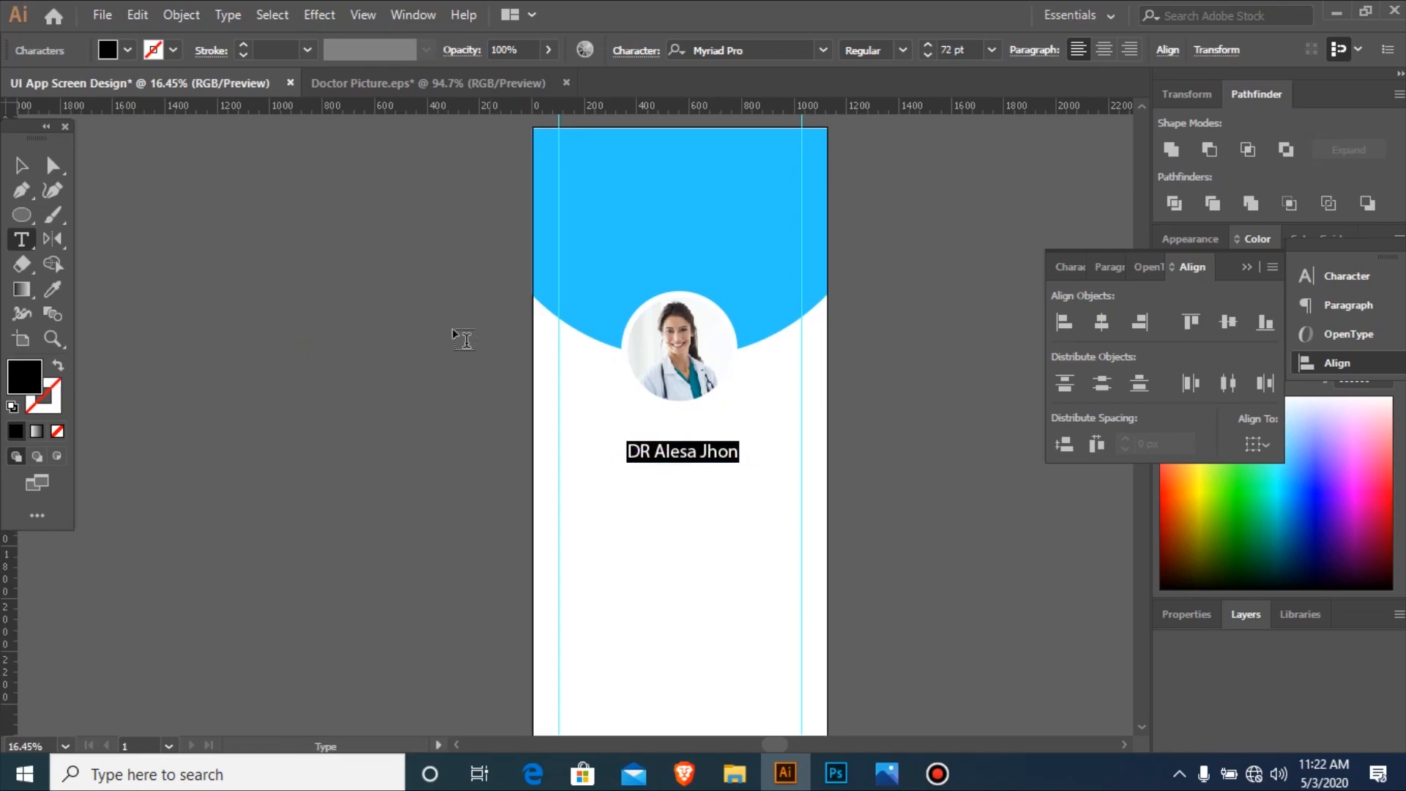
{"action": "left_click", "coordinate": [21, 165]}
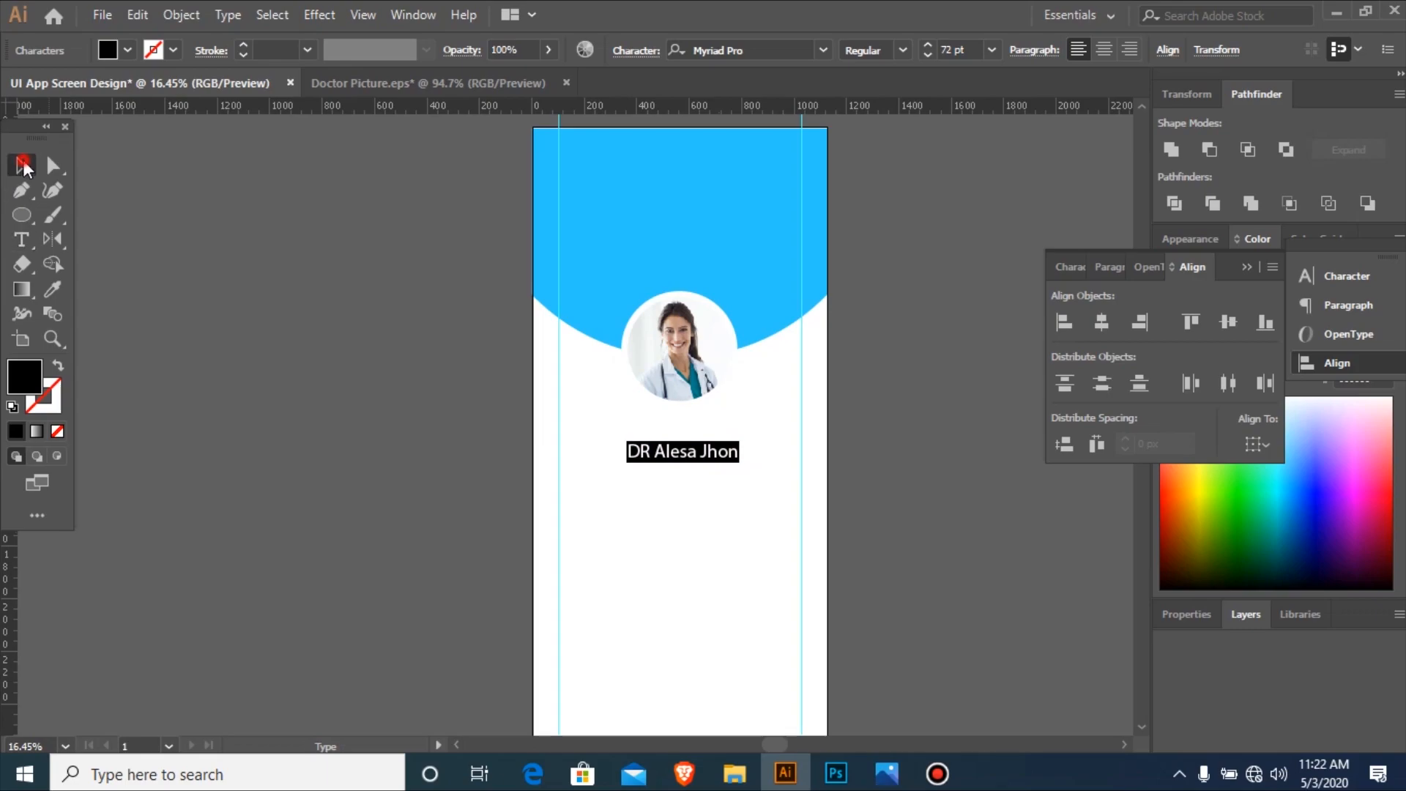
Duplicate the name text directly beneath itself and replace the copy's text with MBBS,FCPS,RMS.
{"action": "left_click_drag", "start_coordinate": [386, 277], "coordinate": [978, 567]}
{"action": "mouse_move", "coordinate": [572, 497]}
{"action": "left_mouse_down"}
{"action": "mouse_move", "coordinate": [538, 387]}
{"action": "mouse_move", "coordinate": [574, 451]}
{"action": "mouse_move", "coordinate": [565, 475]}
{"action": "left_mouse_up"}
{"action": "double_click", "coordinate": [566, 474]}
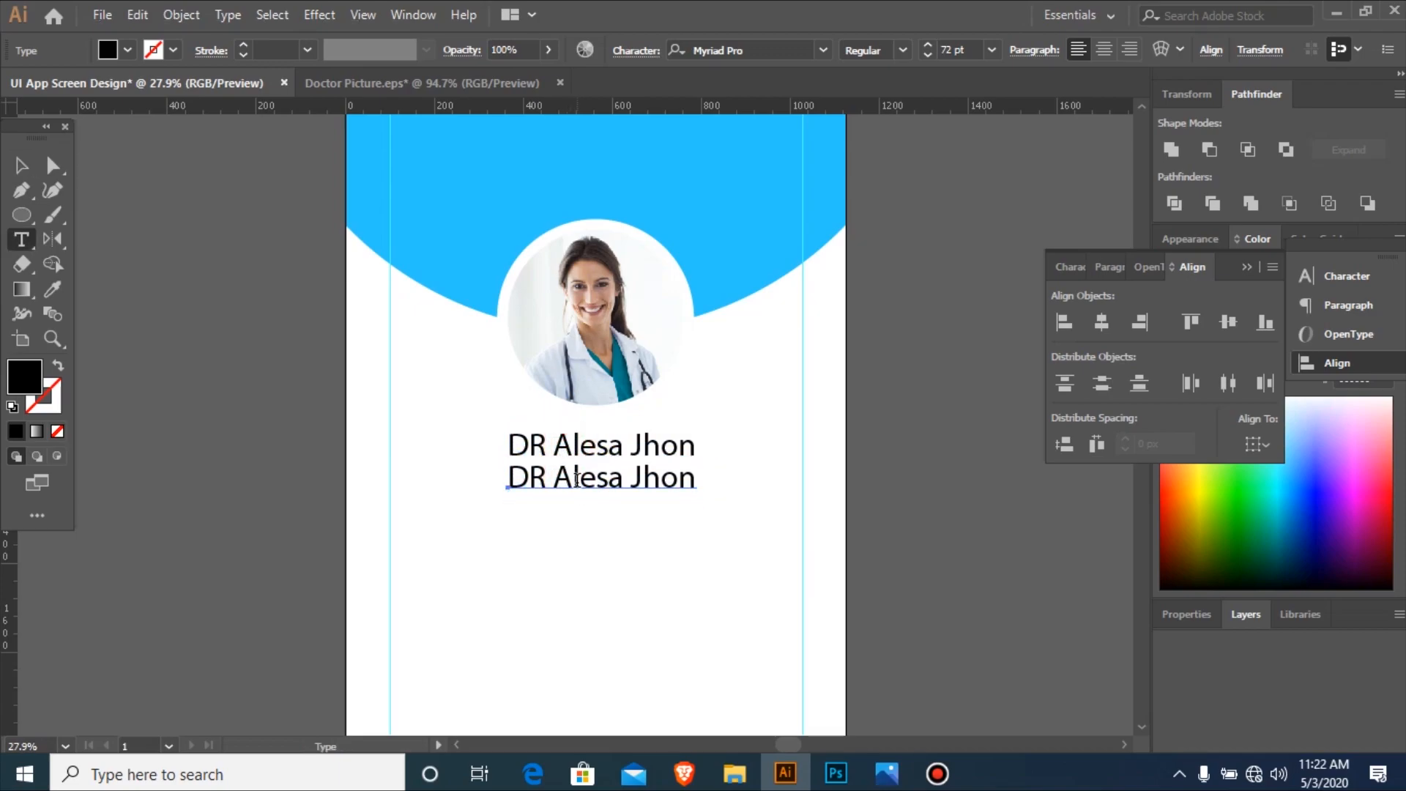
{"action": "double_click", "coordinate": [577, 479]}
{"action": "triple_click", "coordinate": [577, 479]}
{"action": "type", "text": "MBBS,FCPS,RMS"}
Reduce the qualifications text to 32 pt and shift it under the end of the doctor's name.
{"action": "key", "text": "ctrl+a"}
{"action": "key", "text": "ctrl+shift+comma"}
{"action": "key", "text": "ctrl+shift+comma"}
{"action": "key", "text": "ctrl+shift+comma"}
{"action": "key", "text": "ctrl+shift+comma"}
{"action": "key", "text": "ctrl+shift+comma"}
{"action": "key", "text": "ctrl+shift+comma"}
{"action": "key", "text": "ctrl+shift+comma"}
{"action": "key", "text": "ctrl+shift+comma"}
{"action": "key", "text": "ctrl+shift+comma"}
{"action": "key", "text": "ctrl+shift+comma"}
{"action": "key", "text": "ctrl+shift+comma"}
{"action": "key", "text": "ctrl+shift+comma"}
{"action": "key", "text": "ctrl+shift+comma"}
{"action": "key", "text": "ctrl+shift+comma"}
{"action": "key", "text": "ctrl+shift+comma"}
{"action": "key", "text": "ctrl+shift+comma"}
{"action": "key", "text": "ctrl+shift+comma"}
{"action": "key", "text": "ctrl+shift+comma"}
{"action": "key", "text": "ctrl+shift+comma"}
{"action": "key", "text": "ctrl+shift+comma"}
{"action": "key", "text": "ctrl+shift+period"}
{"action": "left_click", "coordinate": [20, 165]}
{"action": "left_click_drag", "start_coordinate": [575, 493], "coordinate": [663, 487]}
Set the font of the doctor's name text to Tw Cen MT.
{"action": "left_click", "coordinate": [570, 450]}
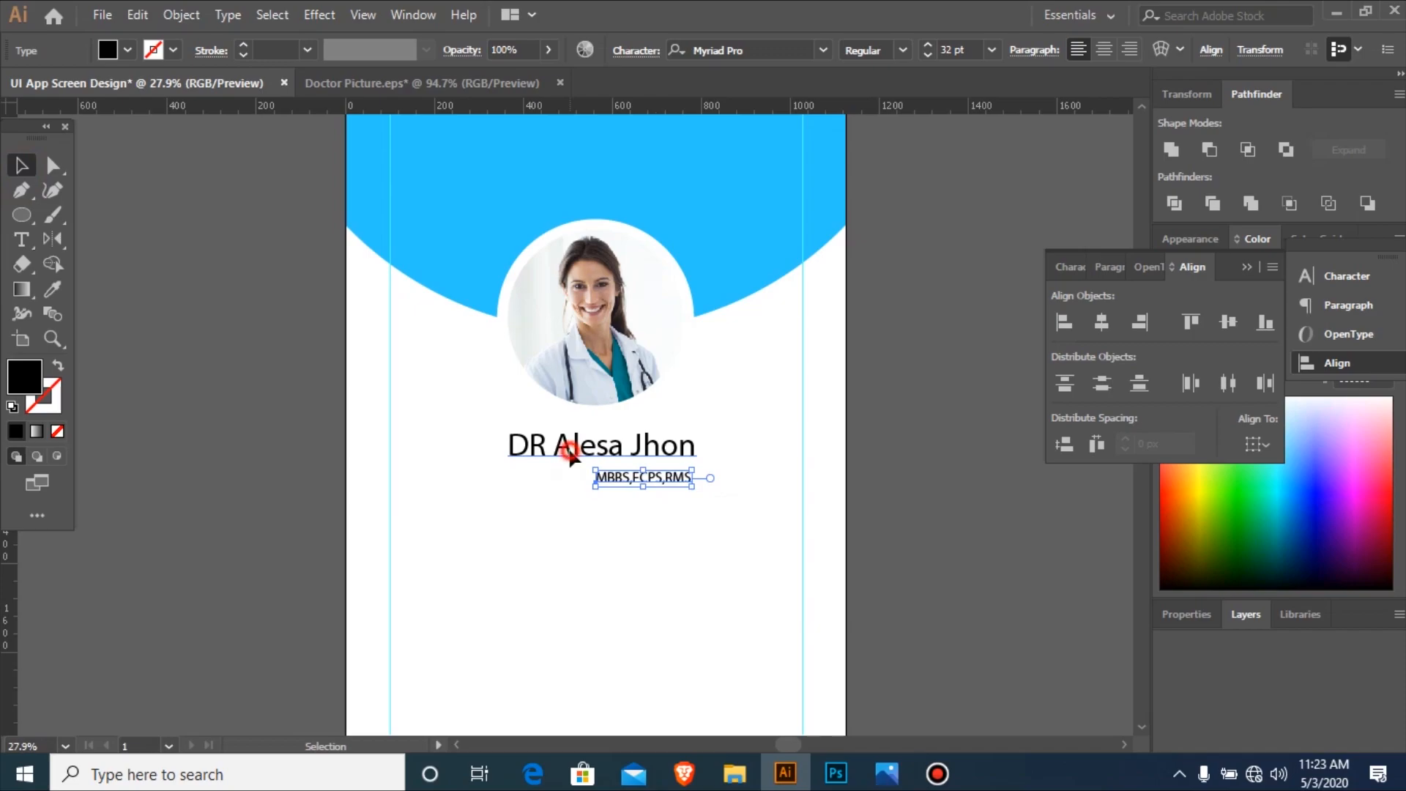
{"action": "left_click", "coordinate": [830, 54]}
{"action": "key", "text": "Down"}
{"action": "key", "text": "Return"}
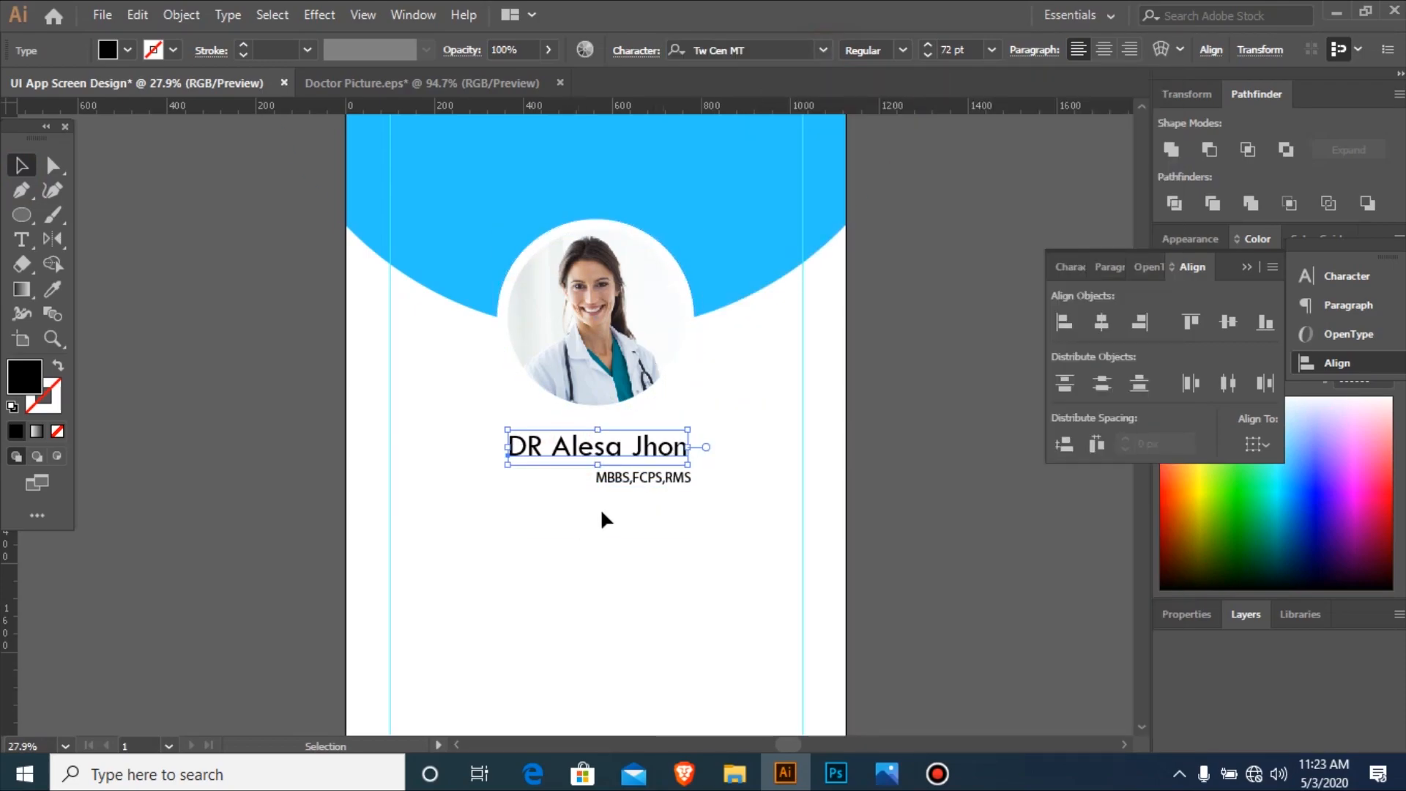
Copy the name's text style to the qualifications line with the Eyedropper and reduce it to 30 pt.
{"action": "left_click", "coordinate": [640, 482]}
{"action": "key", "text": "i"}
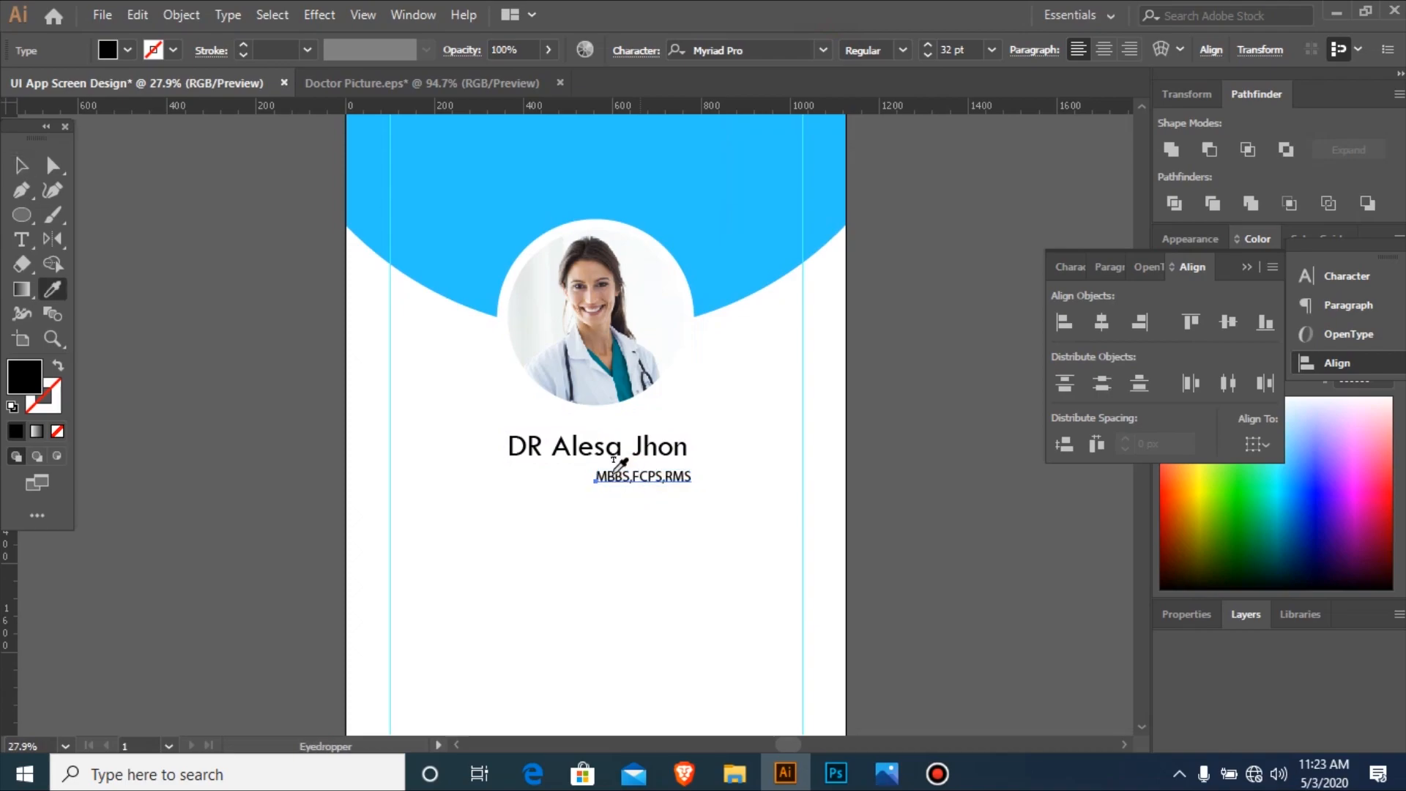
{"action": "left_click", "coordinate": [661, 442]}
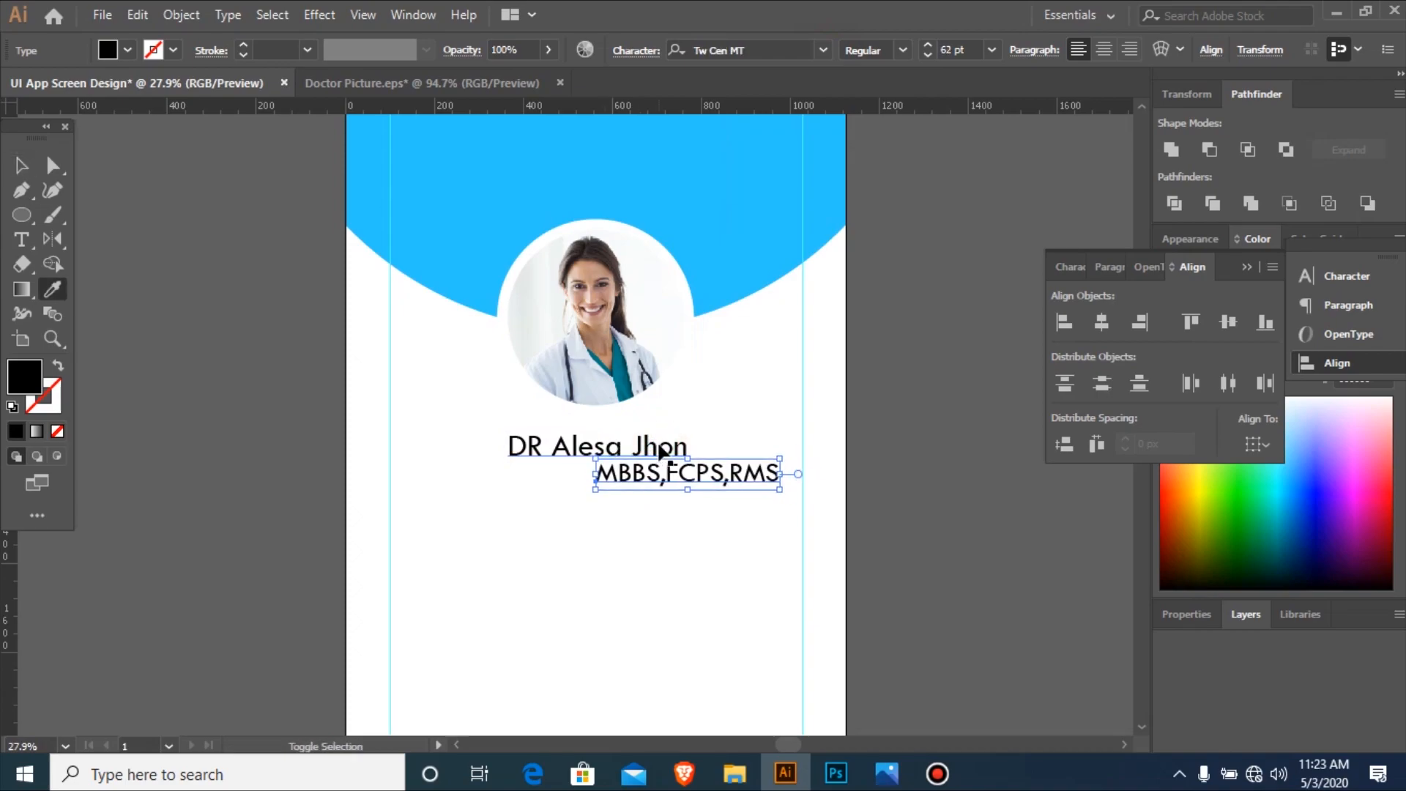
{"action": "key", "text": "ctrl+shift+comma"}
{"action": "key", "text": "ctrl+shift+comma"}
{"action": "key", "text": "ctrl+shift+comma"}
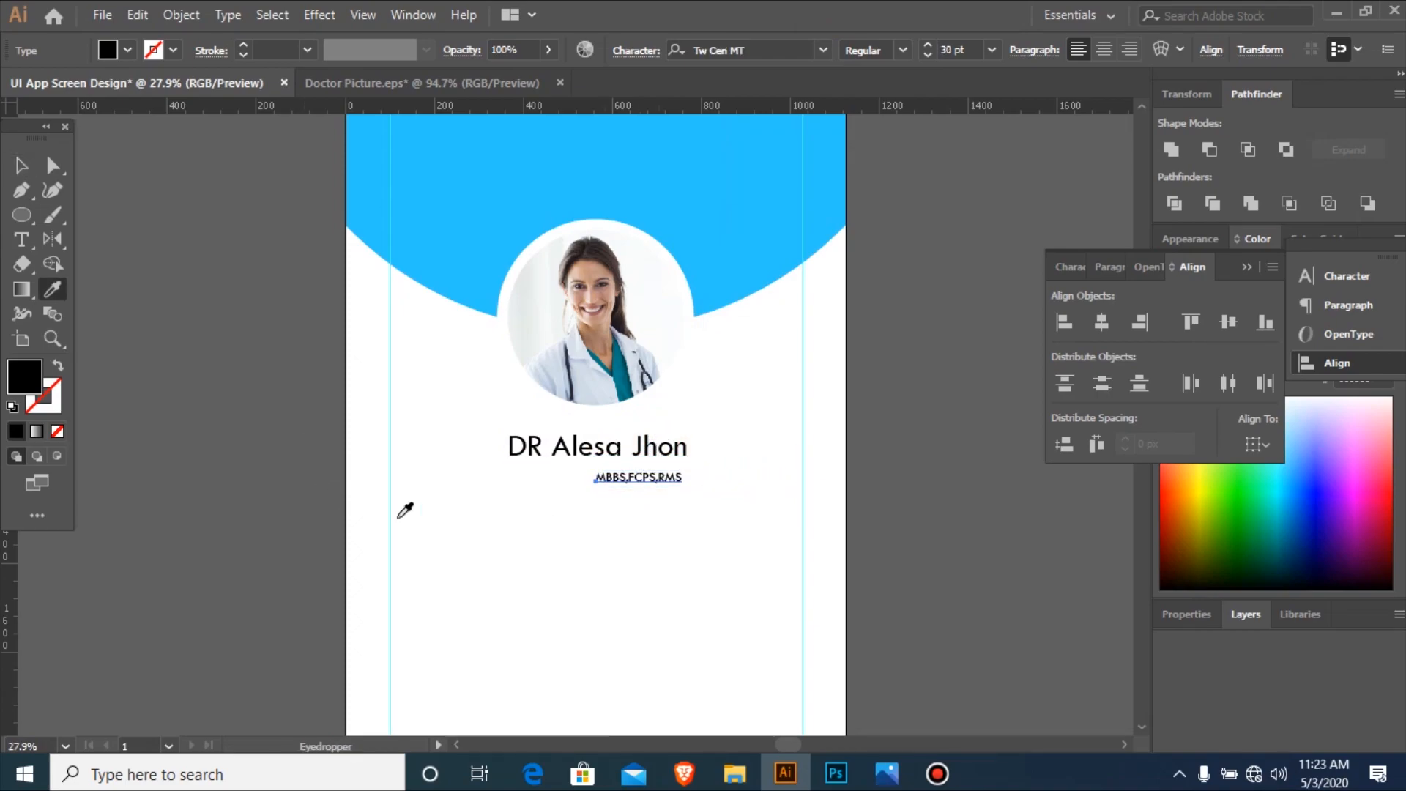
Align the right edges of the name and qualifications text and move the qualifications line up closer to the name.
{"action": "key", "text": "v"}
{"action": "key", "text": "ctrl+space"}
{"action": "left_click_drag", "start_coordinate": [287, 340], "coordinate": [911, 624]}
{"action": "left_click_drag", "start_coordinate": [815, 336], "coordinate": [630, 472]}
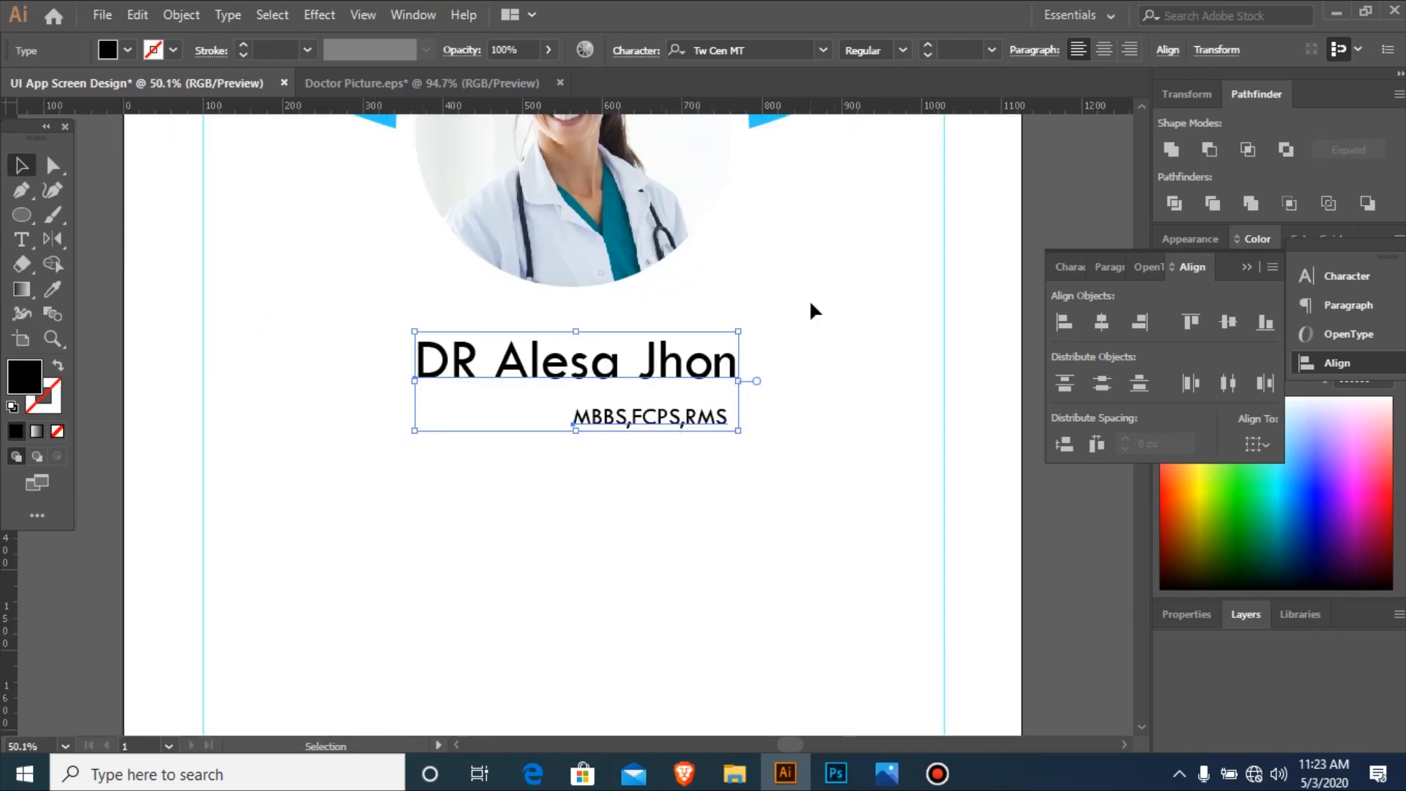
{"action": "left_click", "coordinate": [1139, 322]}
{"action": "left_click", "coordinate": [681, 524]}
{"action": "left_click_drag", "start_coordinate": [725, 482], "coordinate": [725, 484]}
{"action": "key", "text": "shift+Up"}
{"action": "key", "text": "shift+Up"}
{"action": "key", "text": "shift+Up"}
{"action": "key", "text": "shift+Up"}
Change the title in the doctor's name text to "Dr :".
{"action": "left_click_drag", "start_coordinate": [350, 300], "coordinate": [788, 487]}
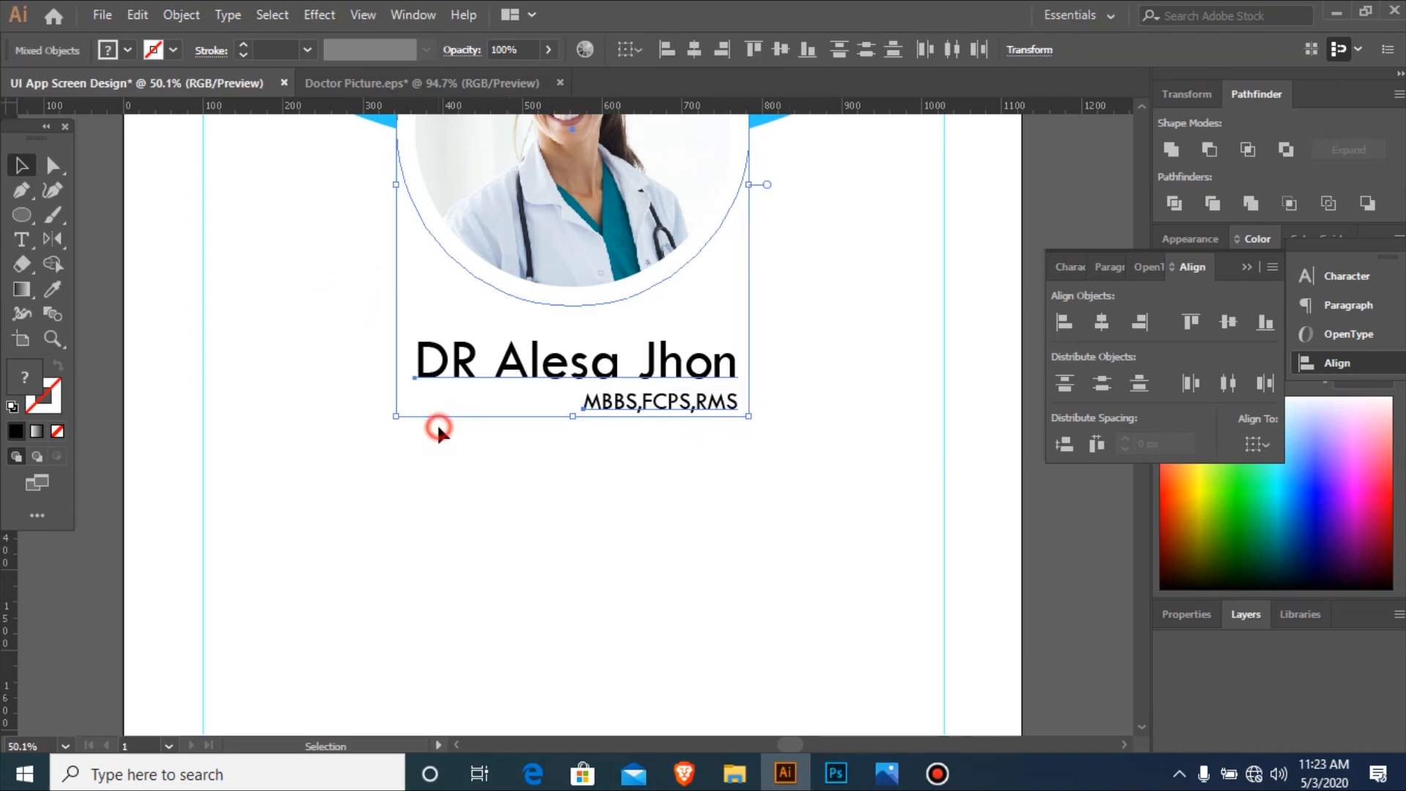
{"action": "key", "text": "t"}
{"action": "key", "text": "ctrl+shift+a"}
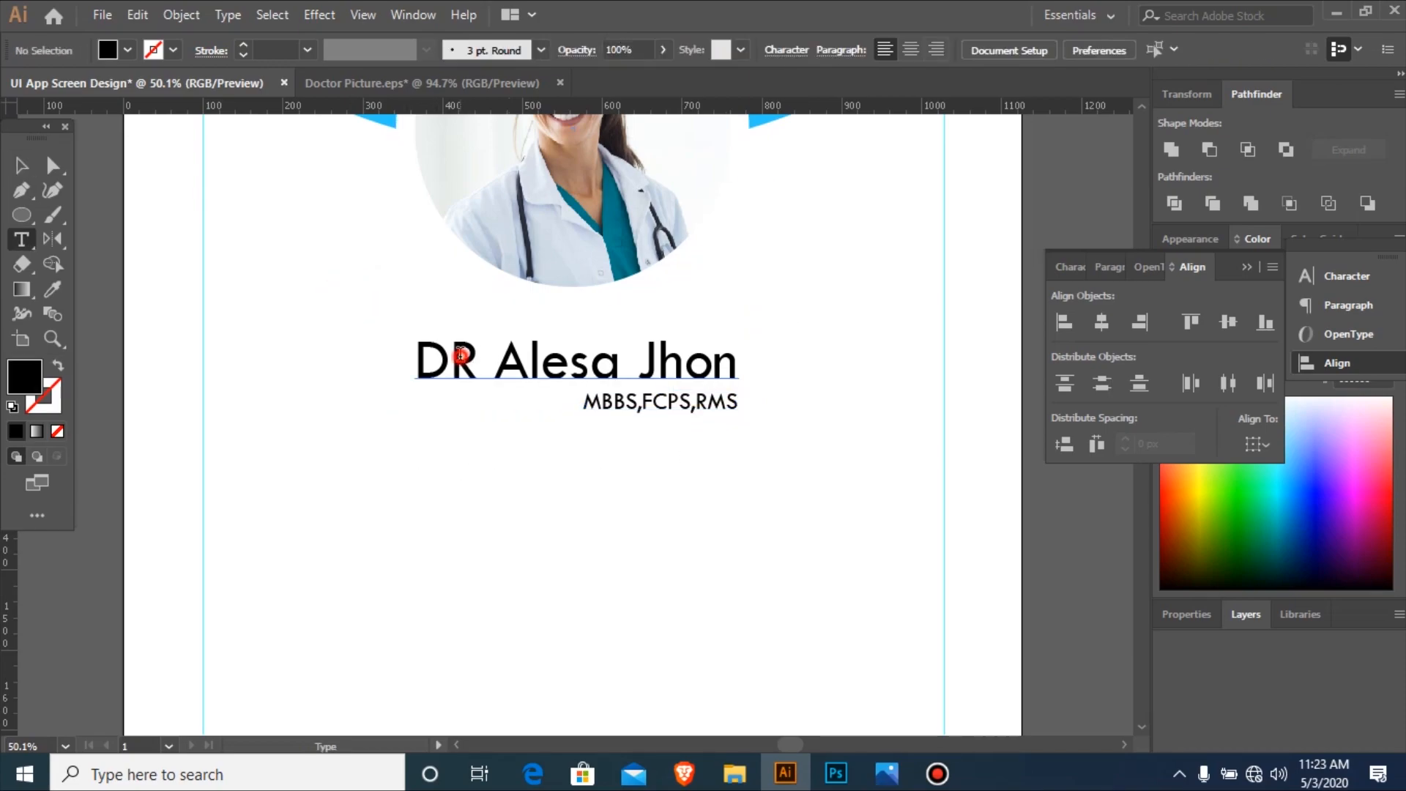
{"action": "left_click", "coordinate": [460, 356]}
{"action": "key", "text": "BackSpace"}
{"action": "type", "text": "r:"}
{"action": "key", "text": "Left"}
{"action": "left_click", "coordinate": [24, 172]}
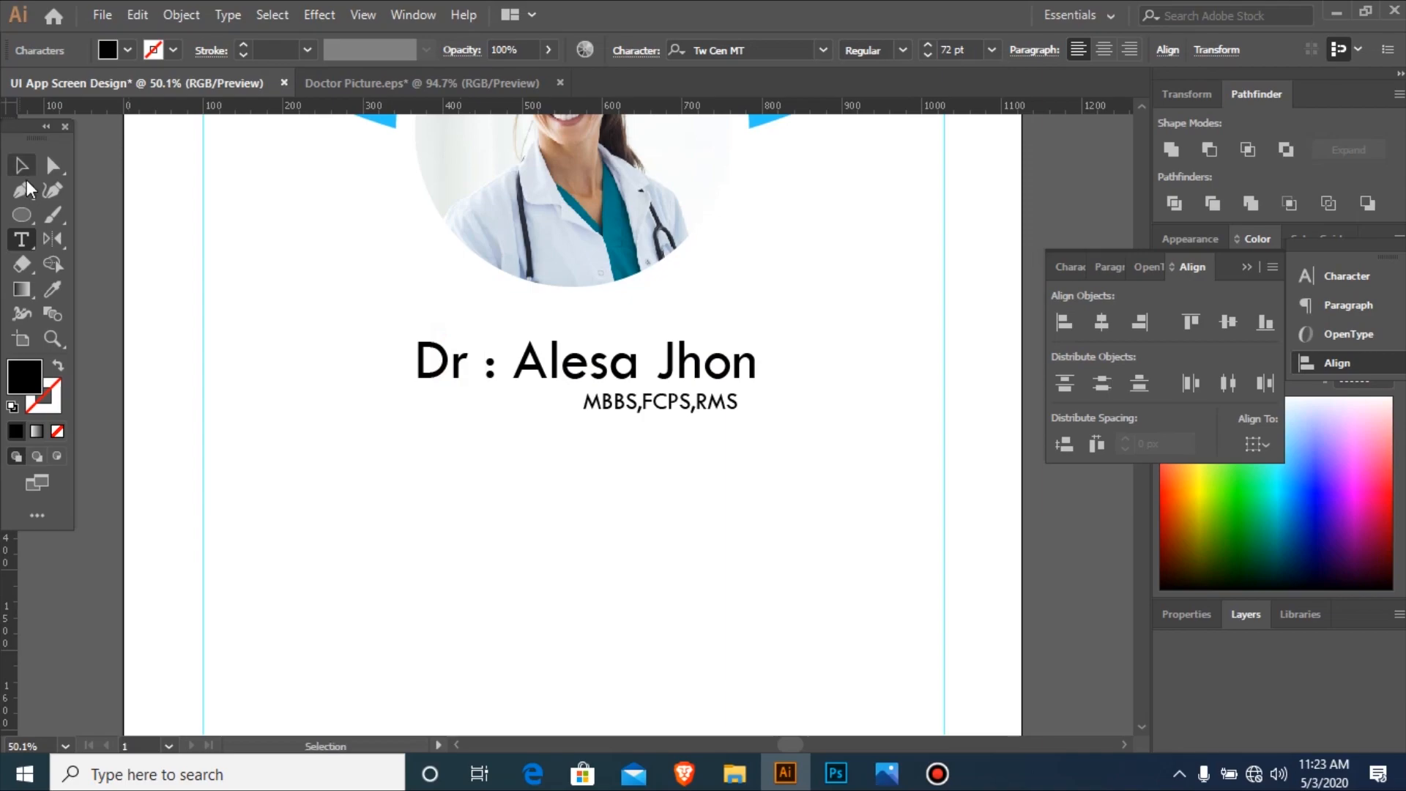
Select the header, circular photo and both text lines and move them up together past the artboard's top edge.
{"action": "key", "text": "ctrl+minus"}
{"action": "key", "text": "ctrl+minus"}
{"action": "key", "text": "ctrl+minus"}
{"action": "key", "text": "ctrl+minus"}
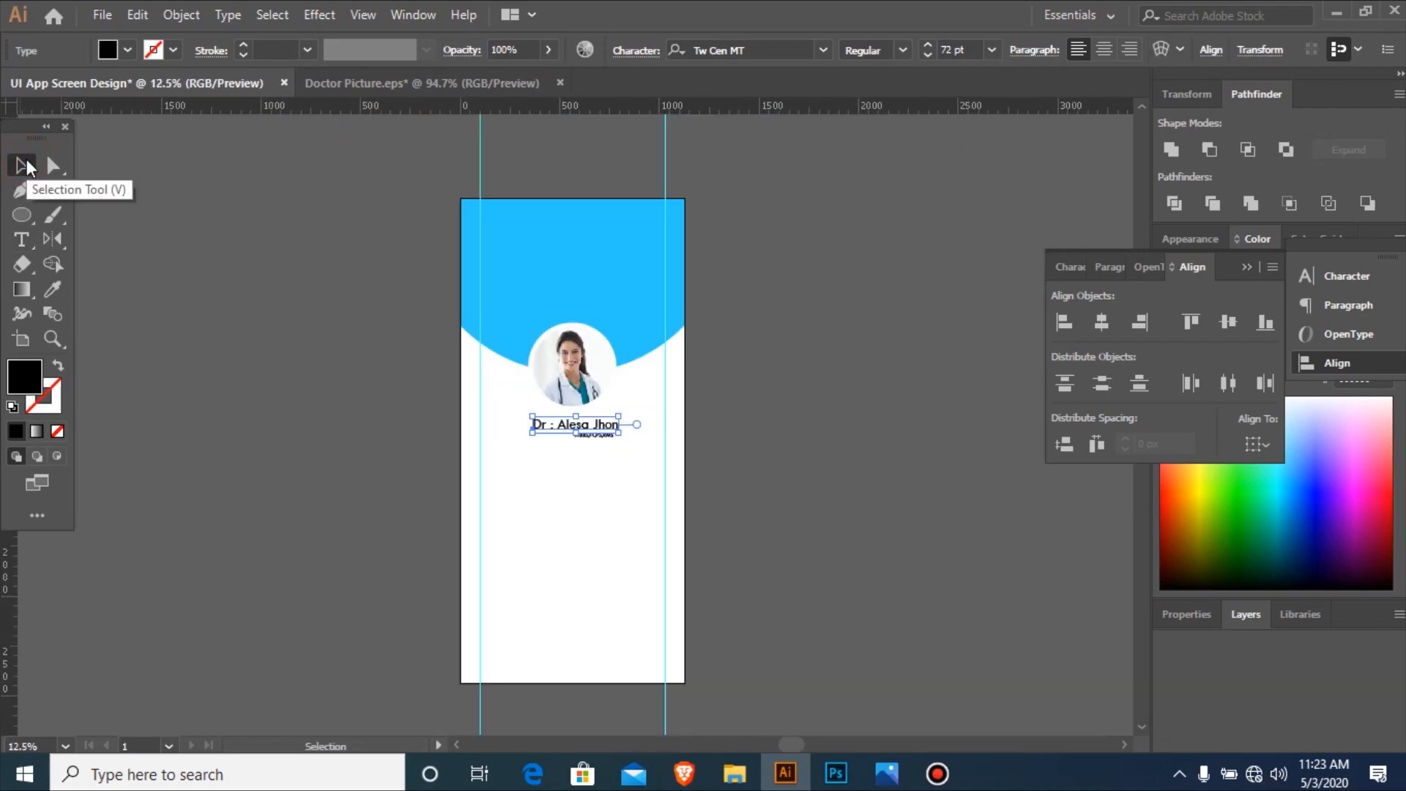
{"action": "left_click_drag", "start_coordinate": [209, 130], "coordinate": [870, 580]}
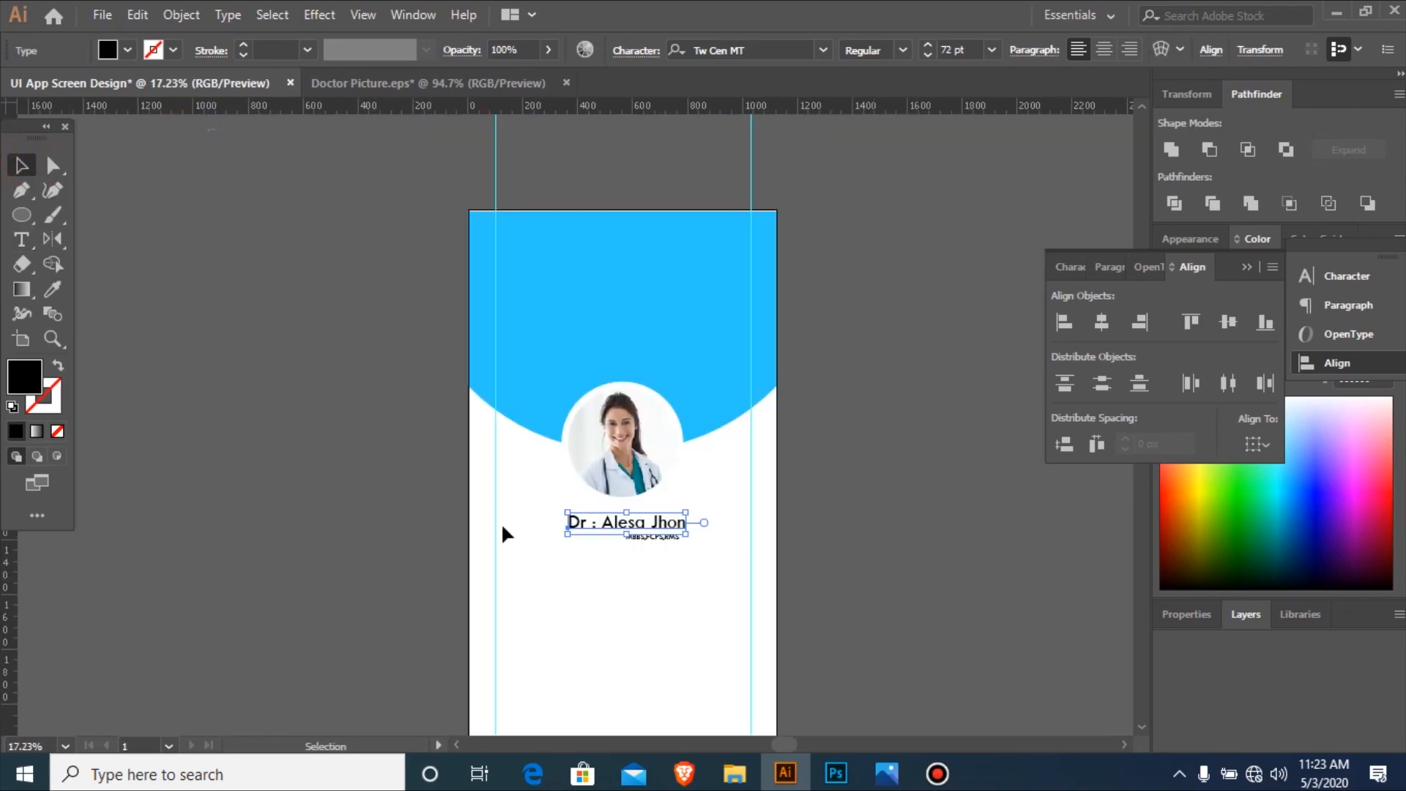
{"action": "left_click_drag", "start_coordinate": [427, 354], "coordinate": [758, 574]}
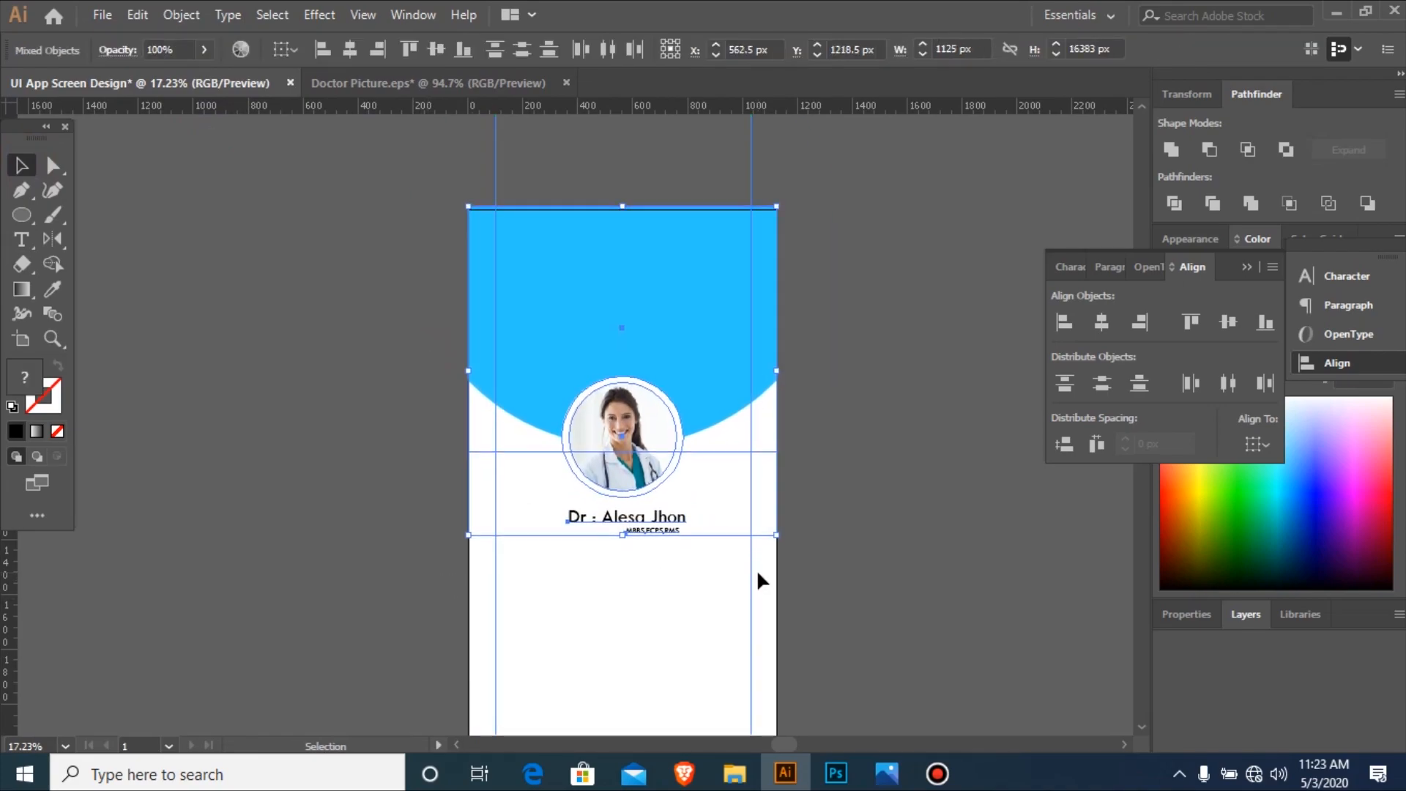
{"action": "key", "text": "Up"}
{"action": "key", "text": "Up"}
{"action": "key", "text": "Up"}
{"action": "key", "text": "Up"}
{"action": "key", "text": "Up"}
{"action": "key", "text": "Up"}
{"action": "key", "text": "Up"}
{"action": "key", "text": "Up"}
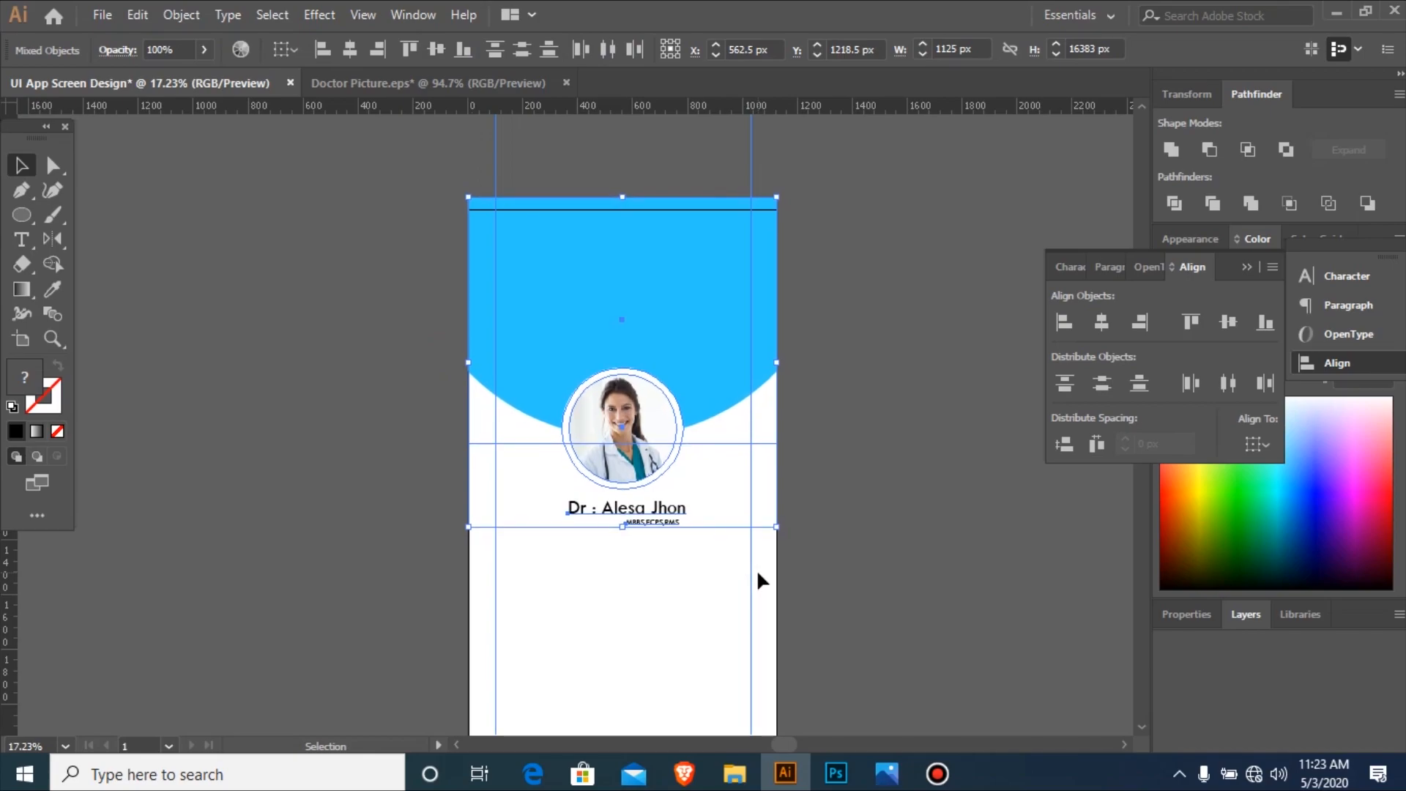
{"action": "key", "text": "Up"}
{"action": "key", "text": "Up"}
{"action": "key", "text": "Up"}
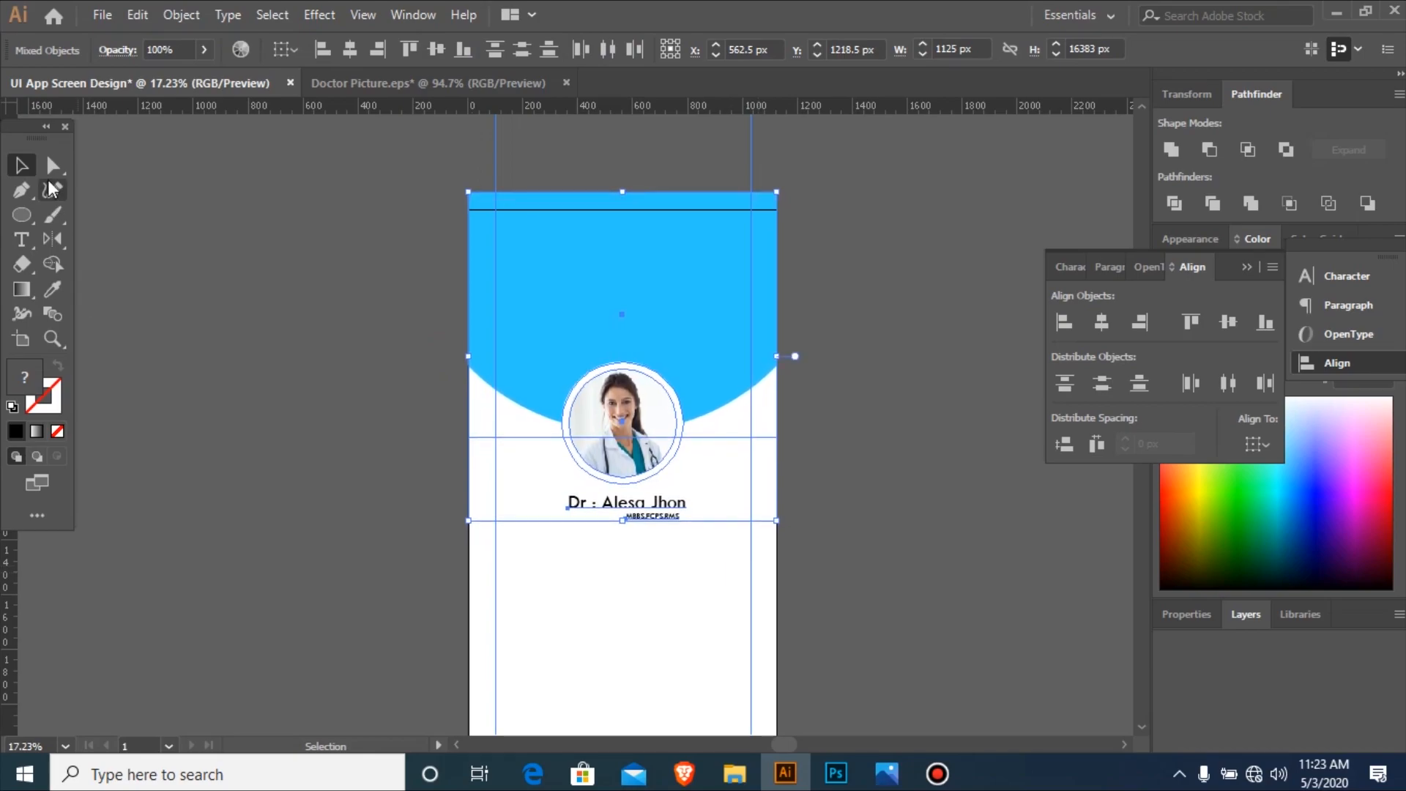
Move the two top anchor points of the header shape down to just above the artboard's top edge, at about Y -7 px.
{"action": "left_click", "coordinate": [52, 167]}
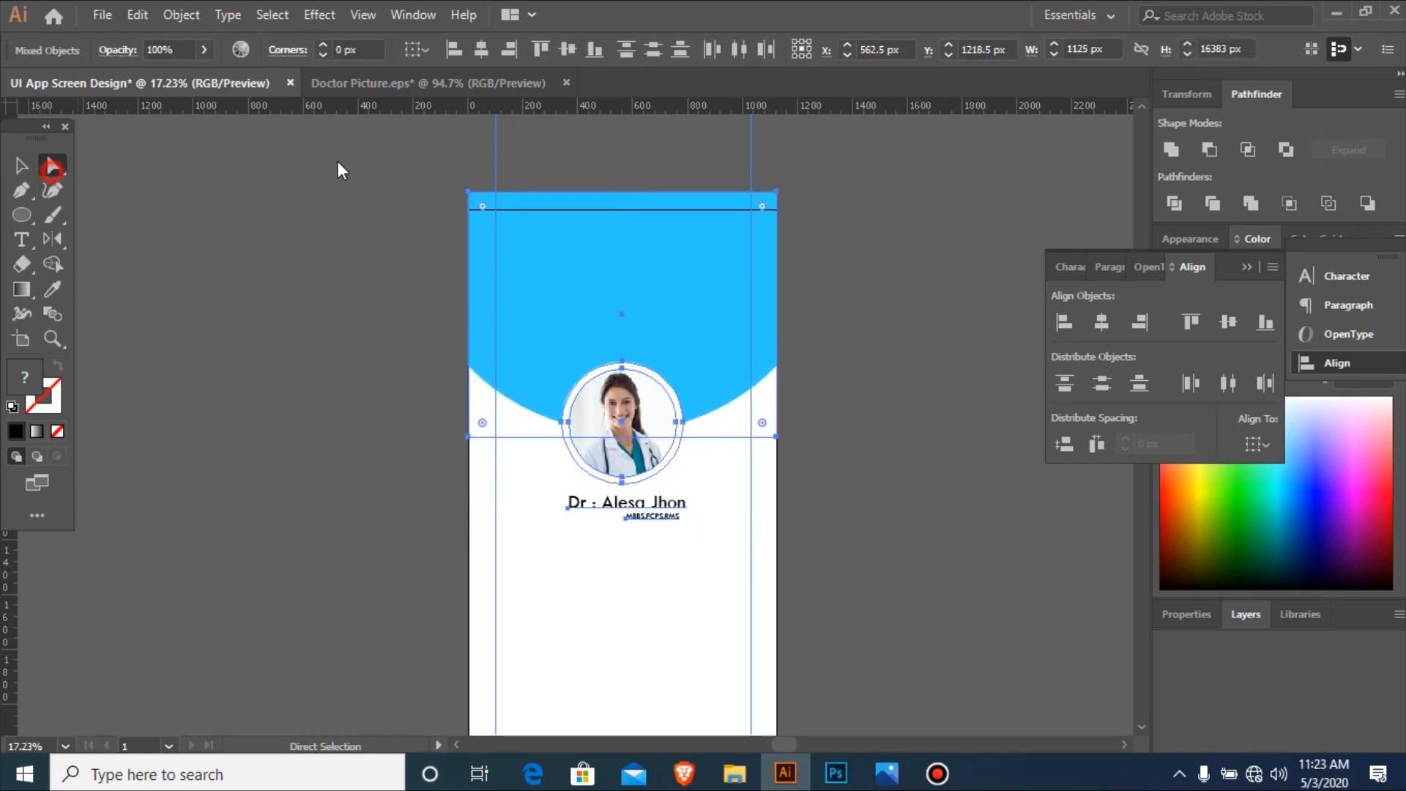
{"action": "left_click", "coordinate": [469, 192]}
{"action": "left_click", "coordinate": [777, 194], "text": "shift"}
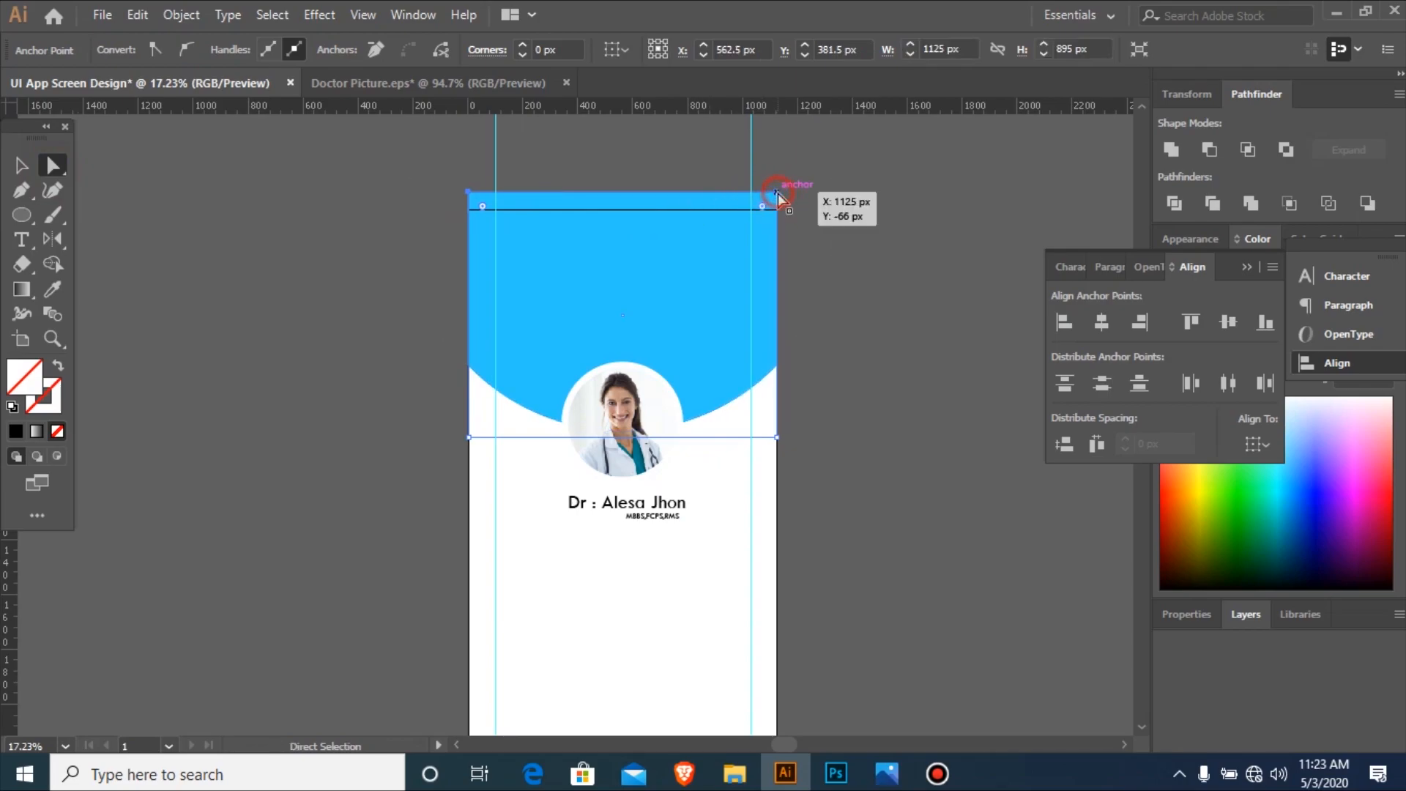
{"action": "key", "text": "shift+Down"}
{"action": "key", "text": "shift+Down"}
{"action": "key", "text": "shift+Down"}
{"action": "key", "text": "shift+Down"}
{"action": "key", "text": "shift+Down"}
{"action": "key", "text": "shift+Down"}
{"action": "key", "text": "shift+Down"}
{"action": "key", "text": "shift+Down"}
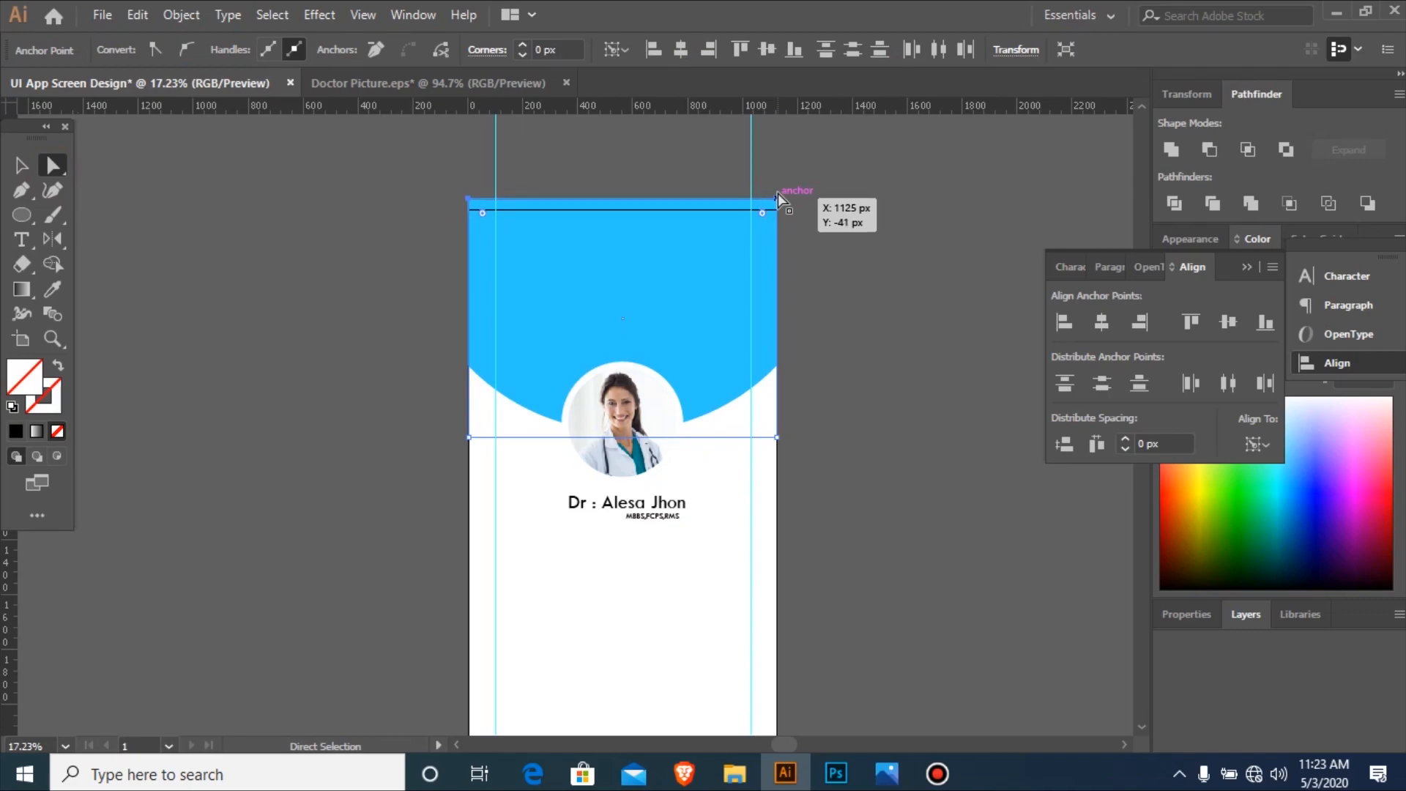
{"action": "key", "text": "shift+Down"}
{"action": "key", "text": "shift+Down"}
{"action": "key", "text": "shift+Down"}
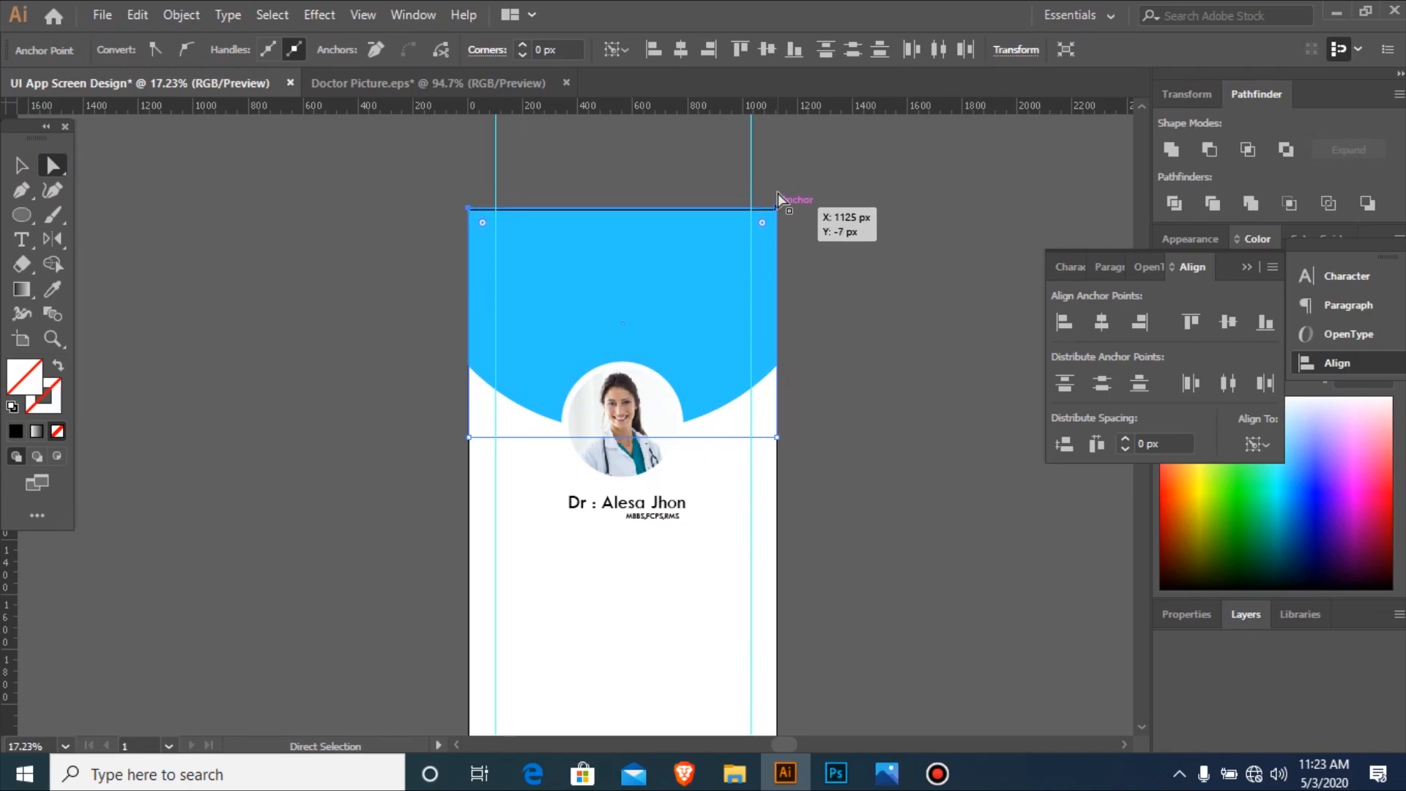
Examine the header, photo and text placement up close and on the whole artboard.
{"action": "key", "text": "ctrl+minus"}
{"action": "key", "text": "ctrl+minus"}
{"action": "key", "text": "ctrl+minus"}
{"action": "key", "text": "ctrl+minus"}
{"action": "key", "text": "ctrl+minus"}
{"action": "key", "text": "ctrl+minus"}
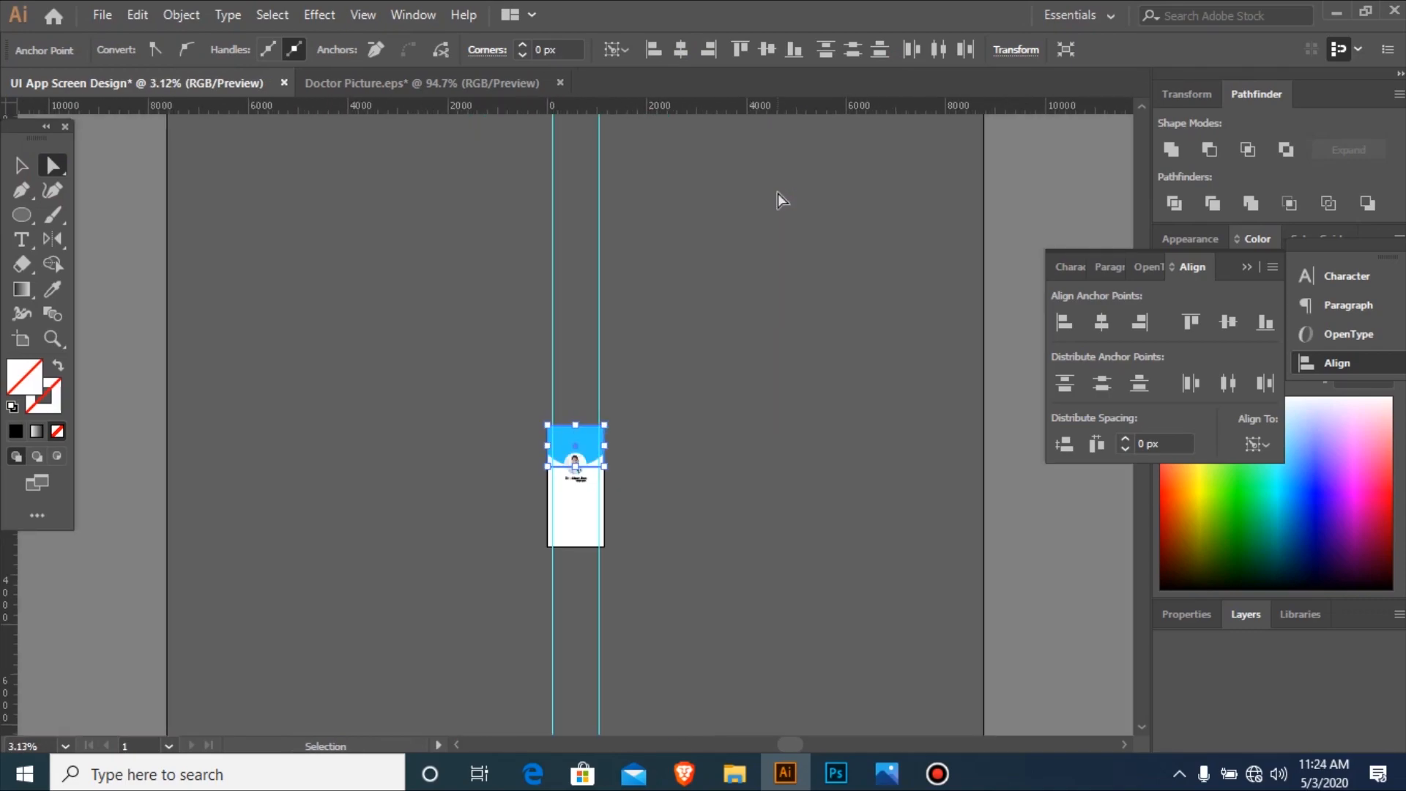
{"action": "left_click_drag", "start_coordinate": [477, 441], "coordinate": [703, 574]}
{"action": "left_click_drag", "start_coordinate": [716, 404], "coordinate": [717, 412]}
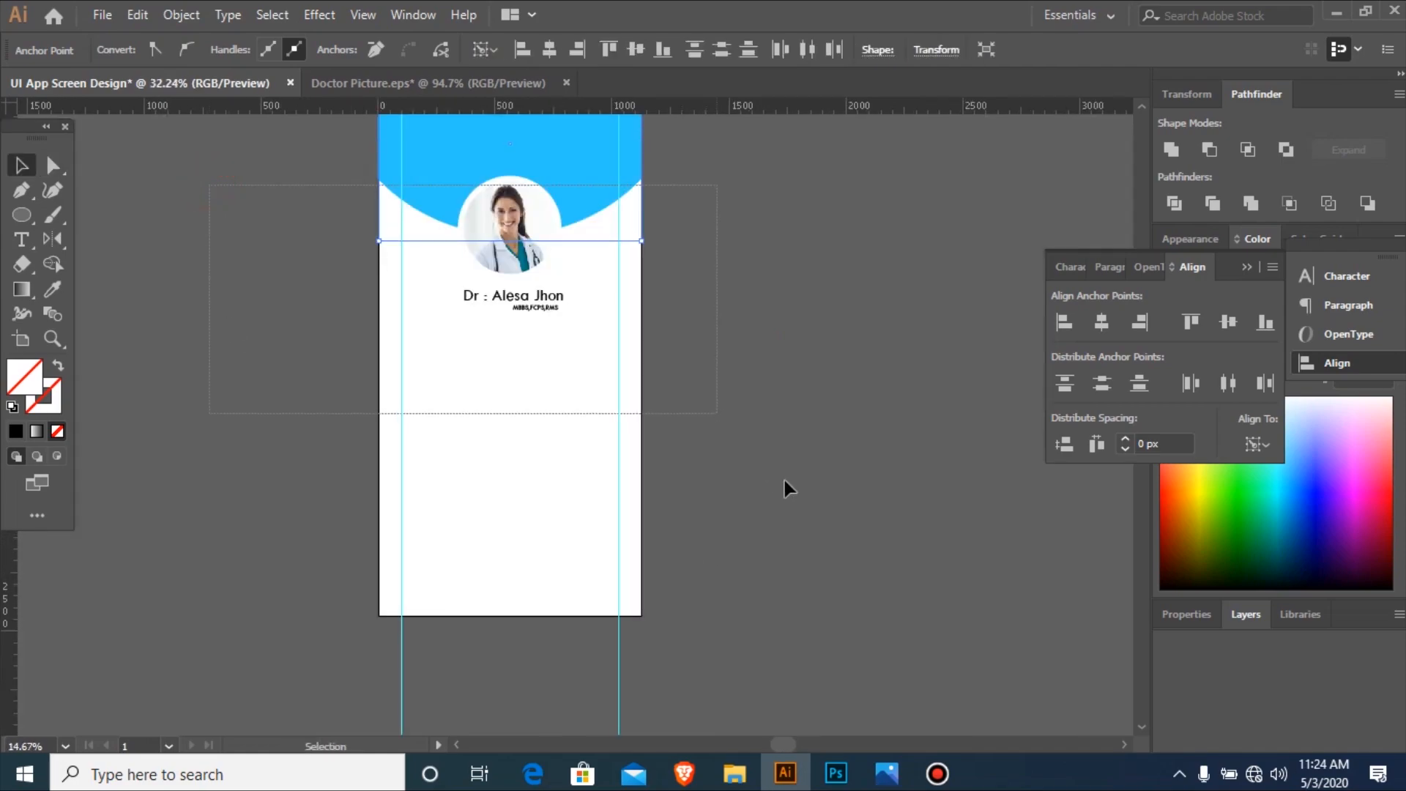
{"action": "left_click", "coordinate": [669, 591]}
{"action": "key", "text": "ctrl+minus"}
{"action": "key", "text": "ctrl+minus"}
{"action": "key", "text": "ctrl+minus"}
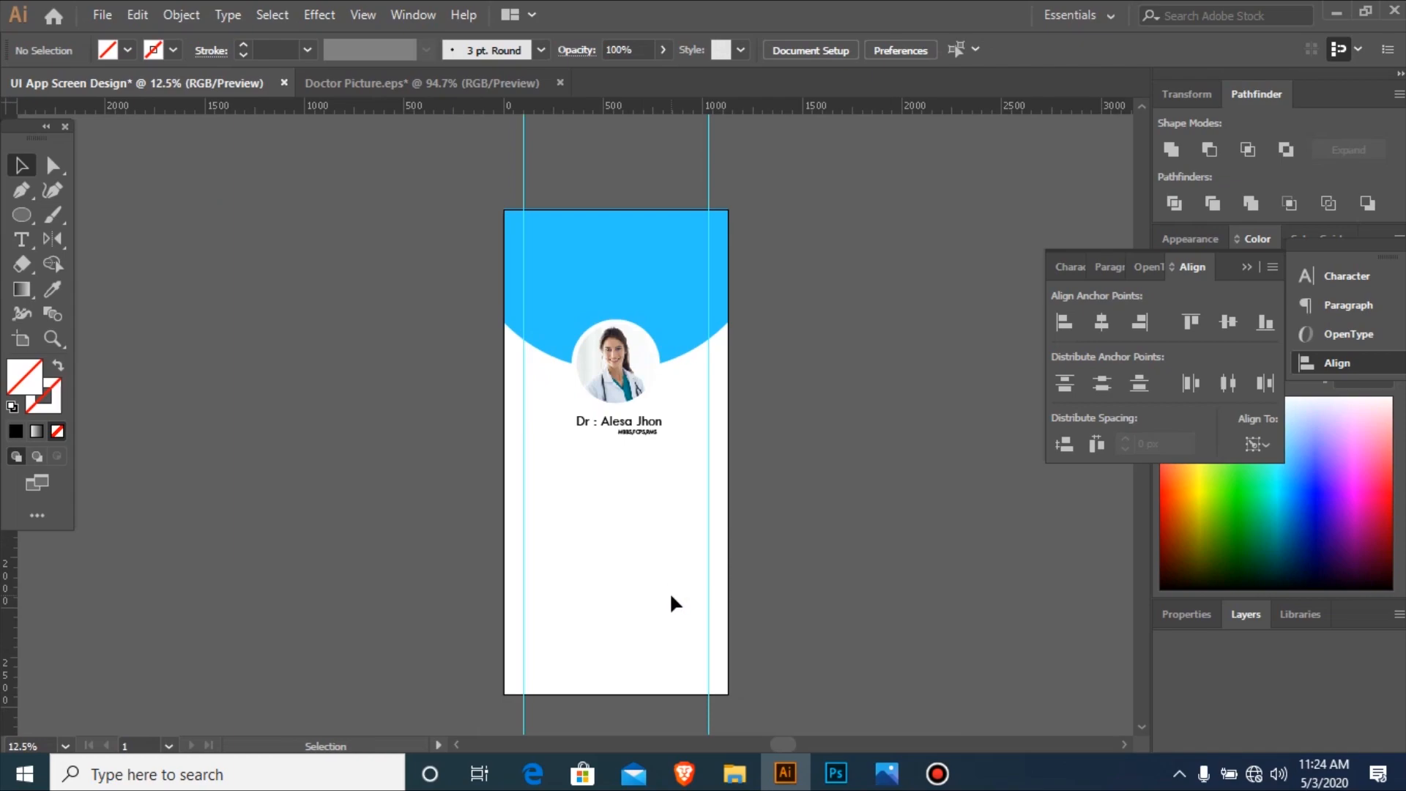
Draw a thin rectangle between the margin guides below the qualifications text and fill it with the header's blue.
{"action": "left_click_drag", "start_coordinate": [939, 624], "coordinate": [939, 624]}
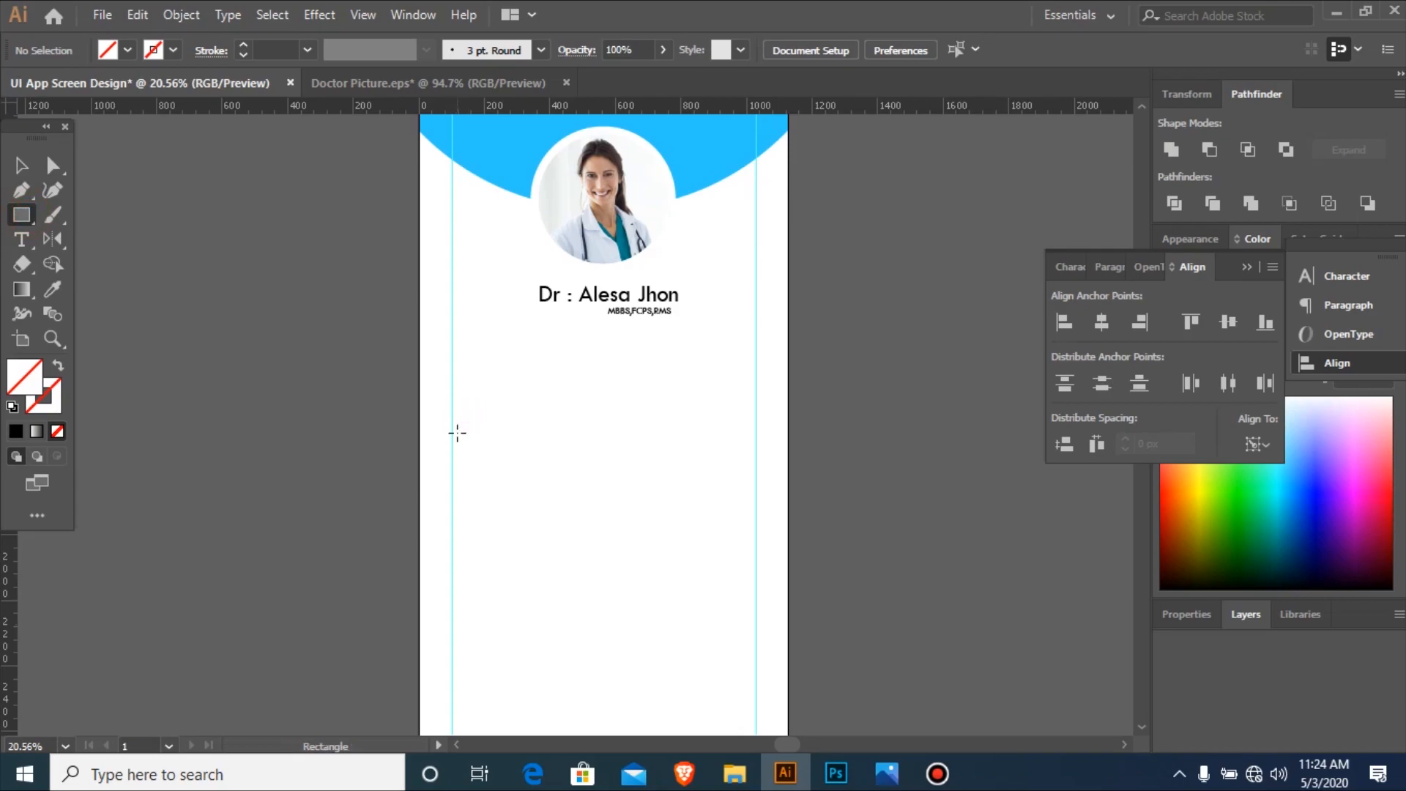
{"action": "left_click_drag", "start_coordinate": [455, 429], "coordinate": [755, 462]}
{"action": "key", "text": "i"}
{"action": "left_click", "coordinate": [729, 151]}
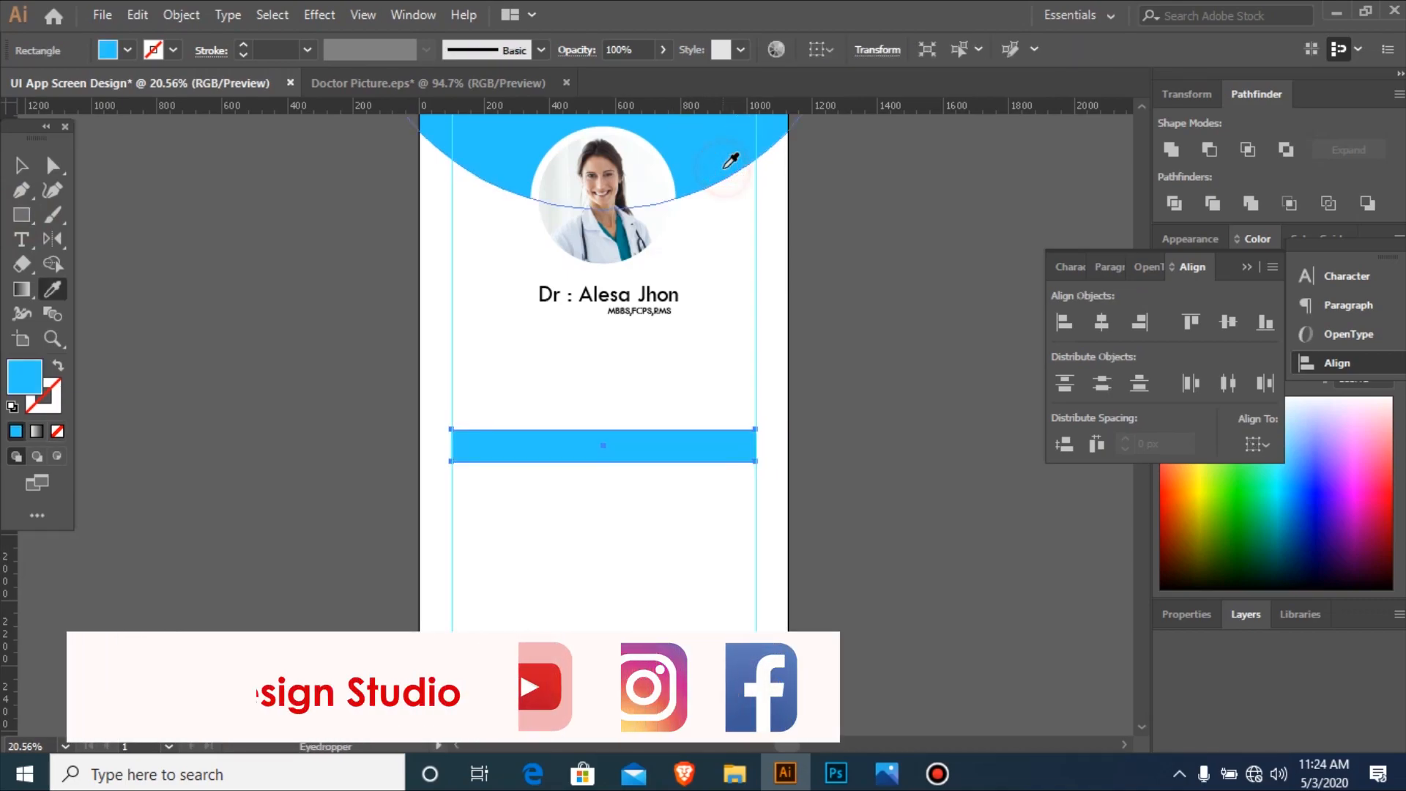
Try the blue rectangle at 12% opacity and set it to 17%.
{"action": "key", "text": "v"}
{"action": "left_click", "coordinate": [632, 41]}
{"action": "type", "text": "12"}
{"action": "key", "text": "Return"}
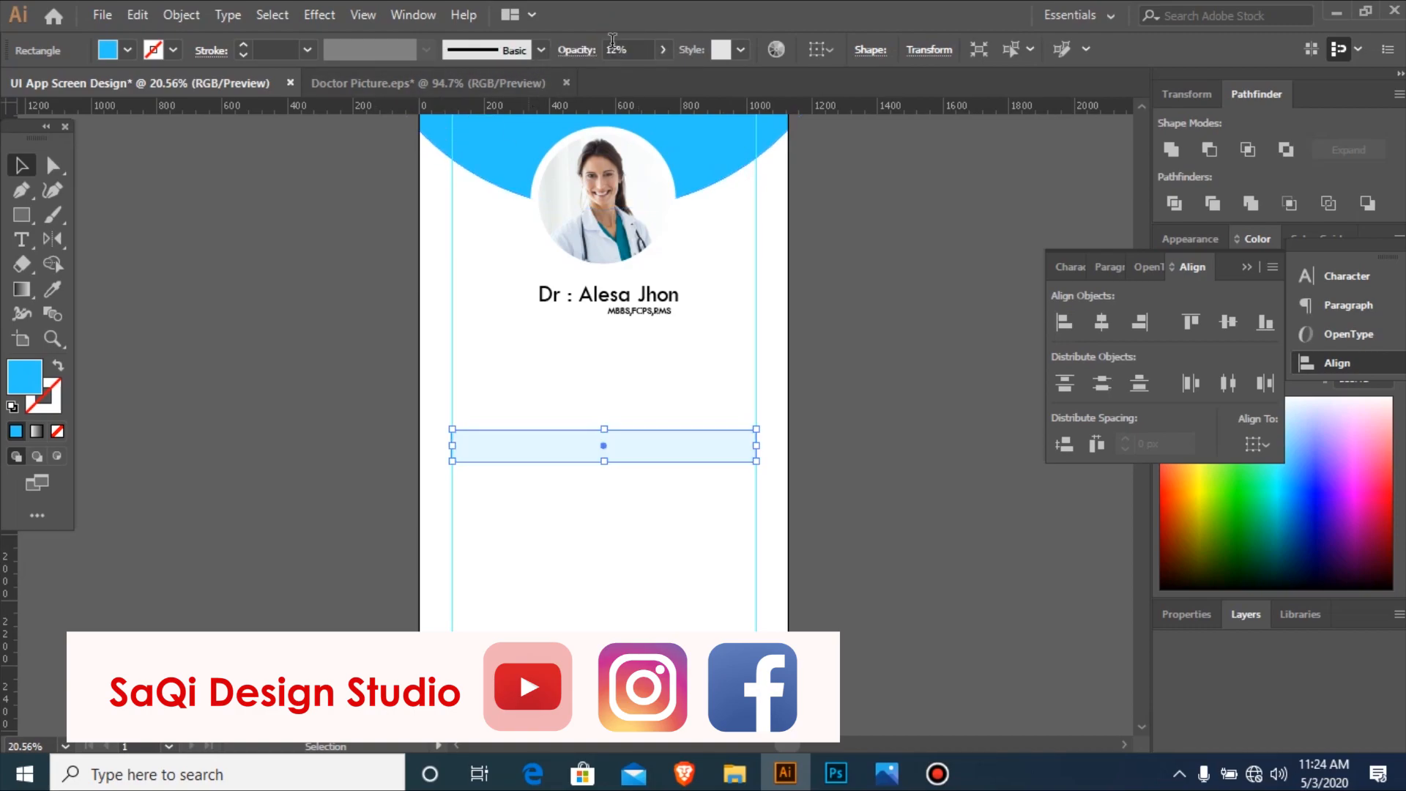
{"action": "left_click", "coordinate": [617, 48]}
{"action": "type", "text": "17"}
{"action": "key", "text": "Return"}
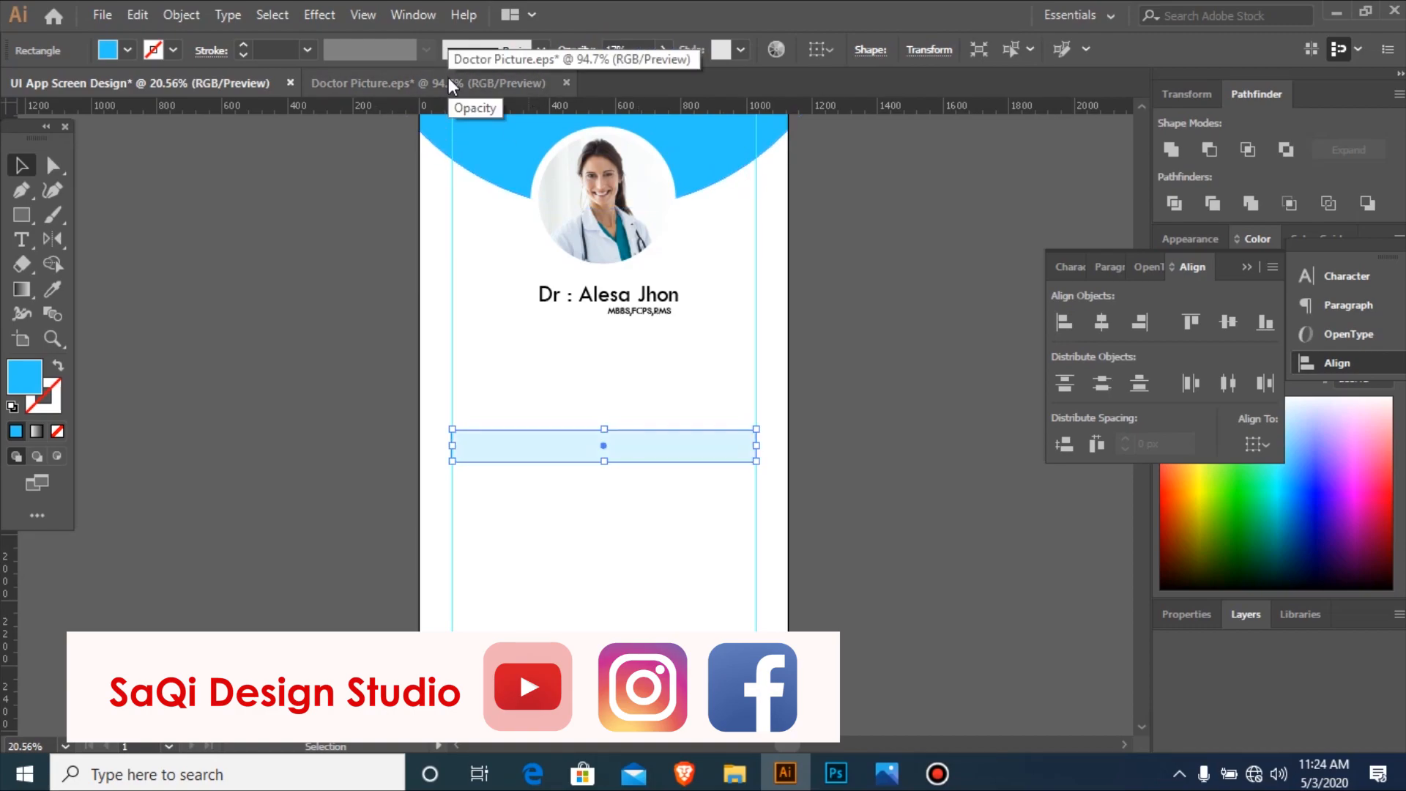
Examine the pale blue rectangle's position and proportion on the artboard.
{"action": "left_click_drag", "start_coordinate": [334, 384], "coordinate": [1027, 674]}
{"action": "key", "text": "ctrl+minus"}
{"action": "key", "text": "ctrl+minus"}
{"action": "key", "text": "ctrl+minus"}
{"action": "key", "text": "ctrl+minus"}
{"action": "key", "text": "ctrl+minus"}
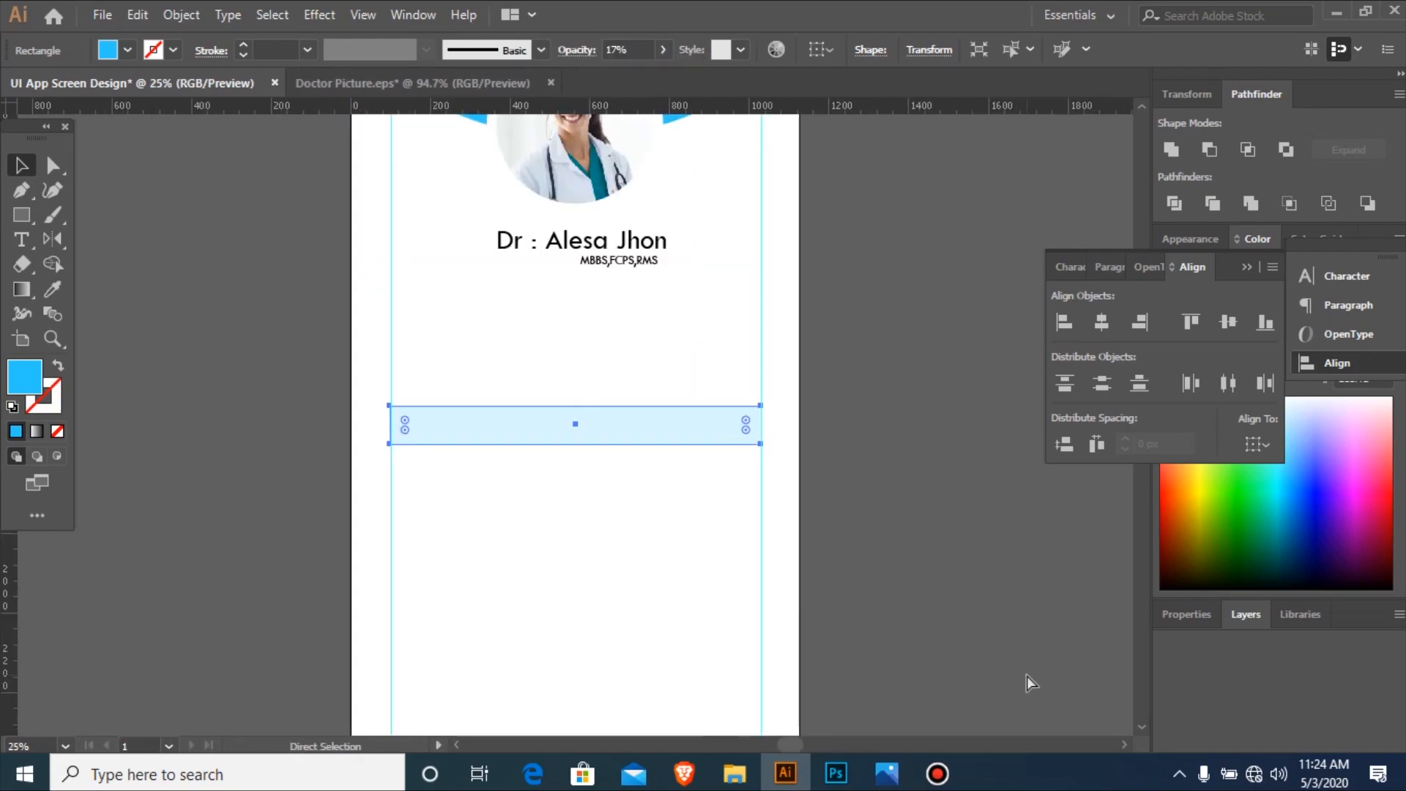
{"action": "key", "text": "ctrl+space"}
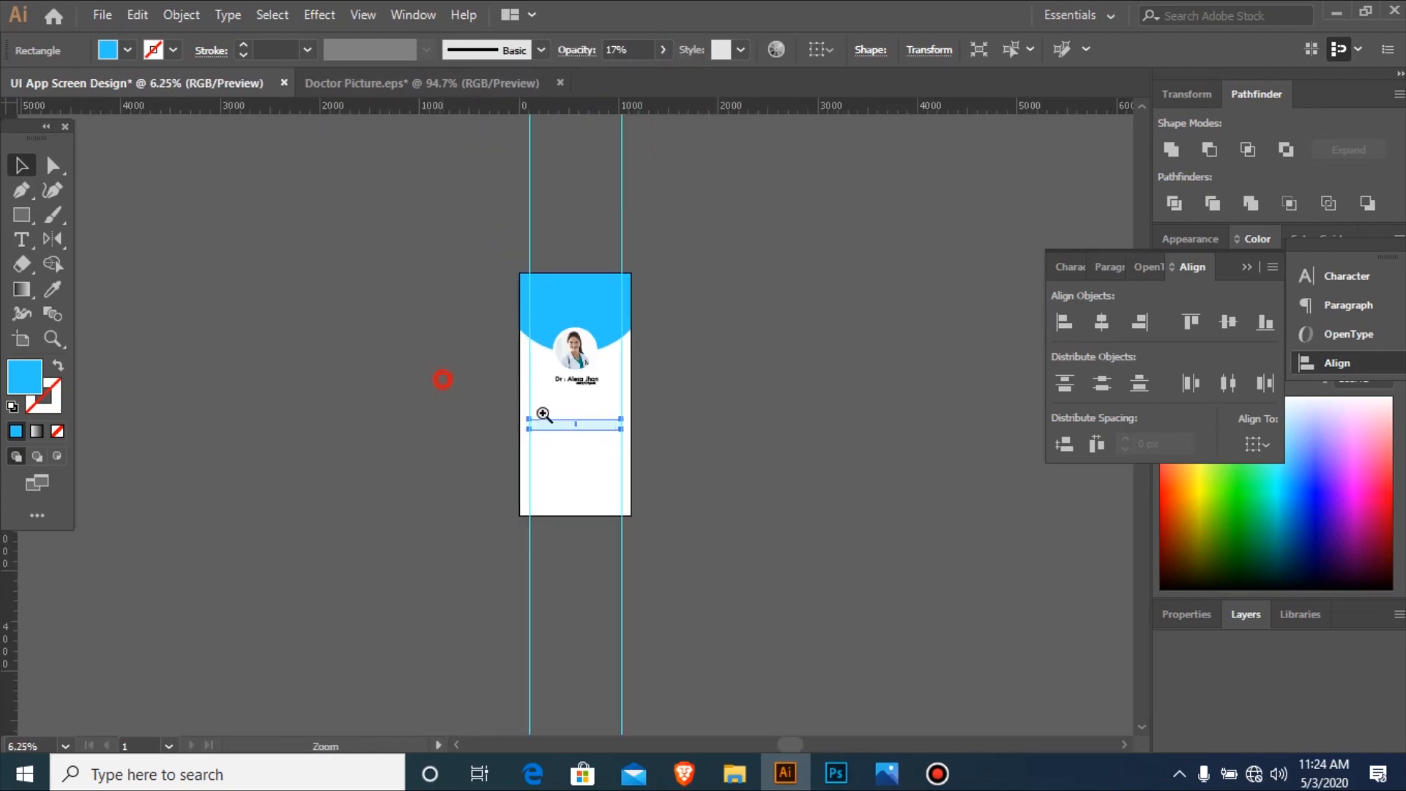
{"action": "left_click_drag", "start_coordinate": [705, 497], "coordinate": [709, 497]}
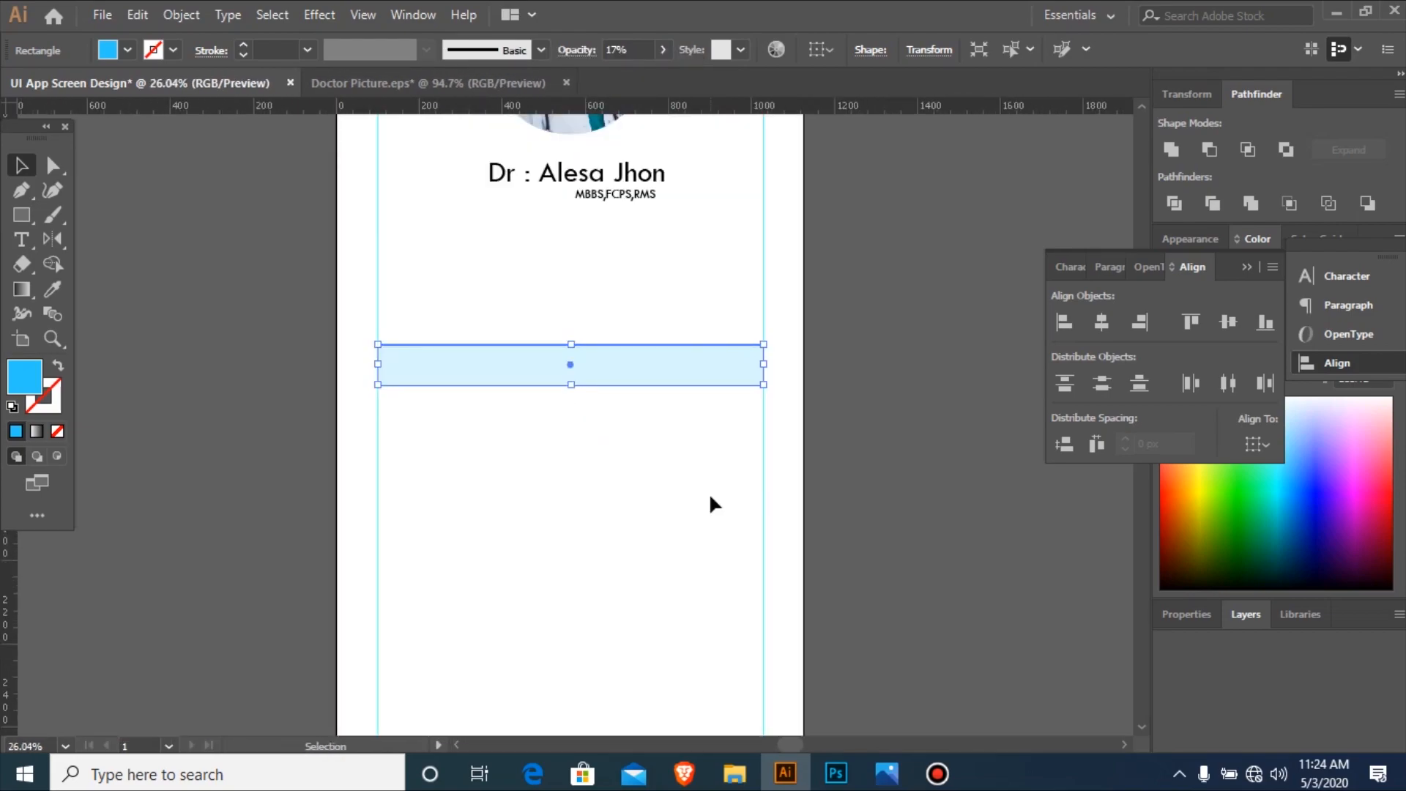
Duplicate the pale blue bar directly below the original and nudge the copy down to leave a white gap between them.
{"action": "left_click", "coordinate": [540, 370]}
{"action": "left_click_drag", "start_coordinate": [540, 369], "coordinate": [543, 418]}
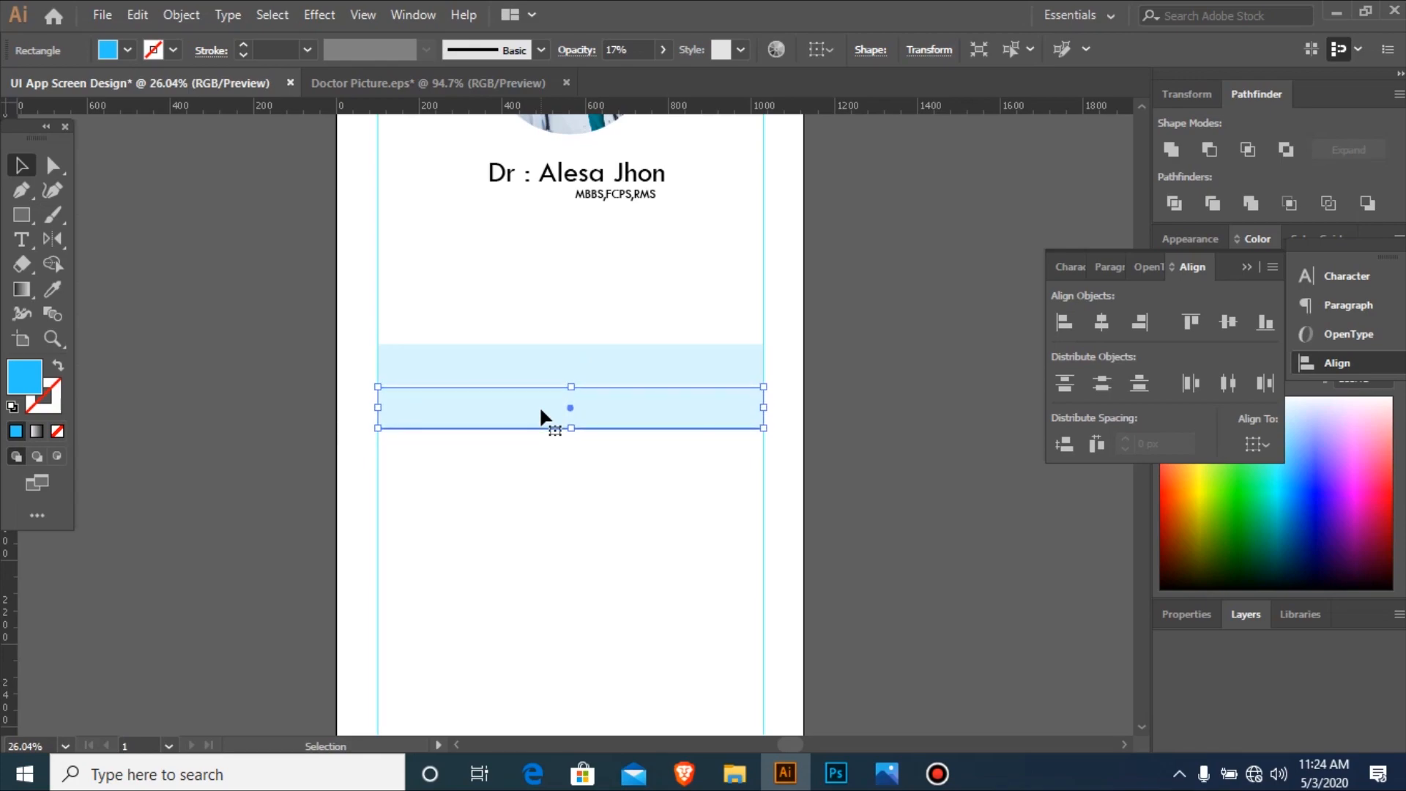
{"action": "key", "text": "Down"}
{"action": "key", "text": "Down"}
{"action": "key", "text": "Down"}
{"action": "key", "text": "Down"}
{"action": "key", "text": "Down"}
{"action": "key", "text": "Down"}
{"action": "key", "text": "Down"}
{"action": "key", "text": "Down"}
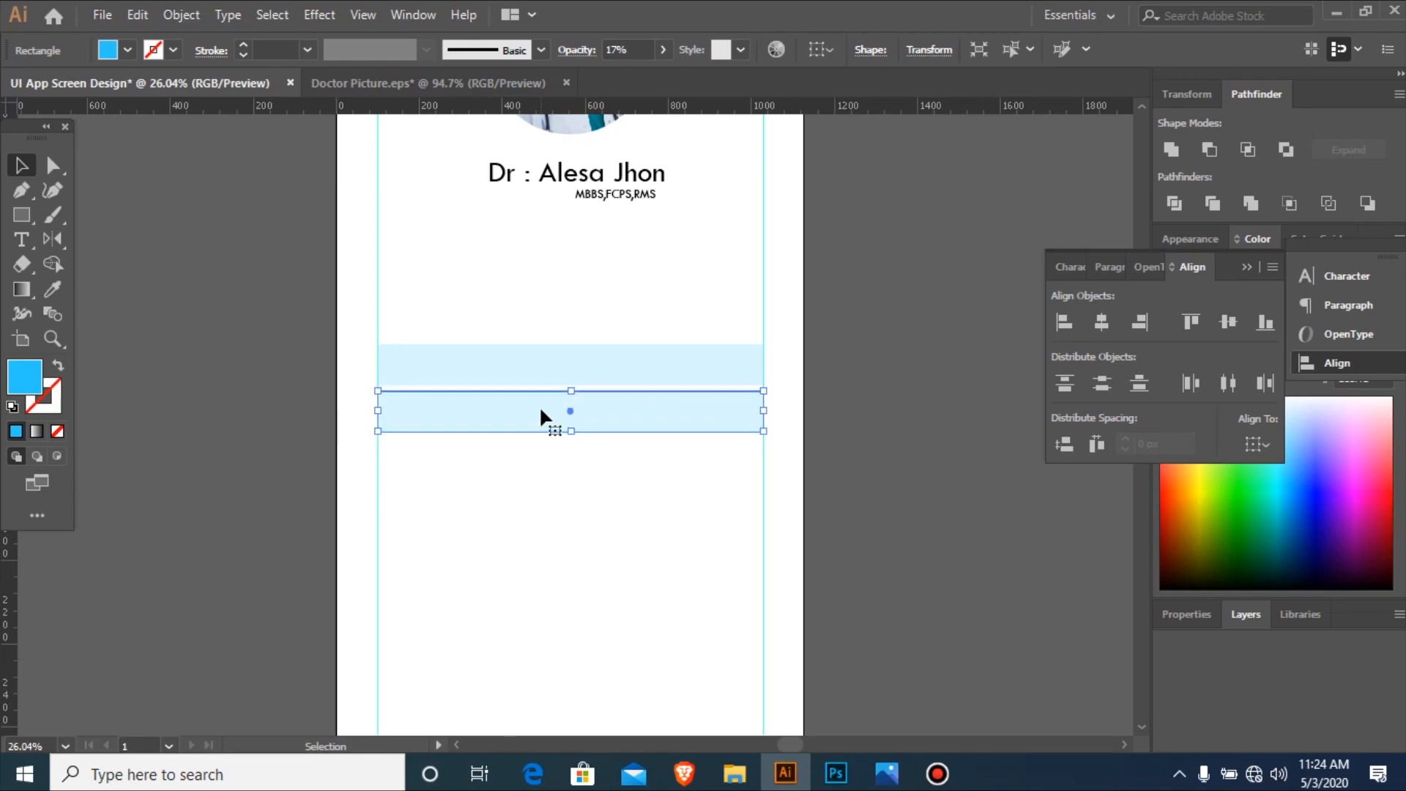
{"action": "key", "text": "Down"}
{"action": "key", "text": "Down"}
{"action": "key", "text": "Down"}
{"action": "key", "text": "Down"}
{"action": "key", "text": "Down"}
{"action": "key", "text": "Down"}
{"action": "key", "text": "Down"}
{"action": "key", "text": "Down"}
{"action": "key", "text": "Down"}
{"action": "key", "text": "Down"}
{"action": "key", "text": "Down"}
{"action": "key", "text": "Down"}
{"action": "key", "text": "Down"}
{"action": "key", "text": "Down"}
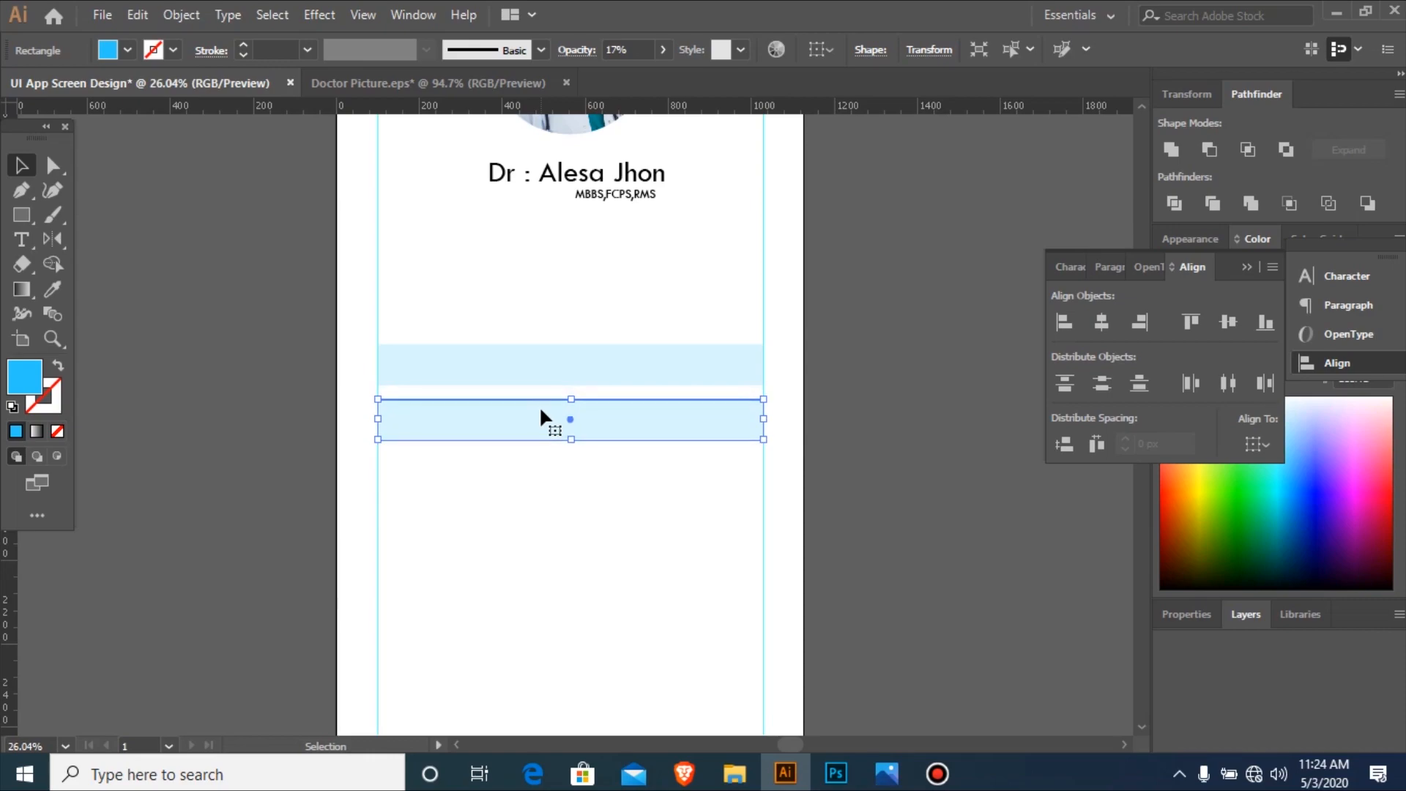
{"action": "key", "text": "Down"}
{"action": "key", "text": "Down"}
{"action": "key", "text": "Down"}
{"action": "key", "text": "Down"}
{"action": "key", "text": "Down"}
{"action": "key", "text": "Down"}
{"action": "key", "text": "Down"}
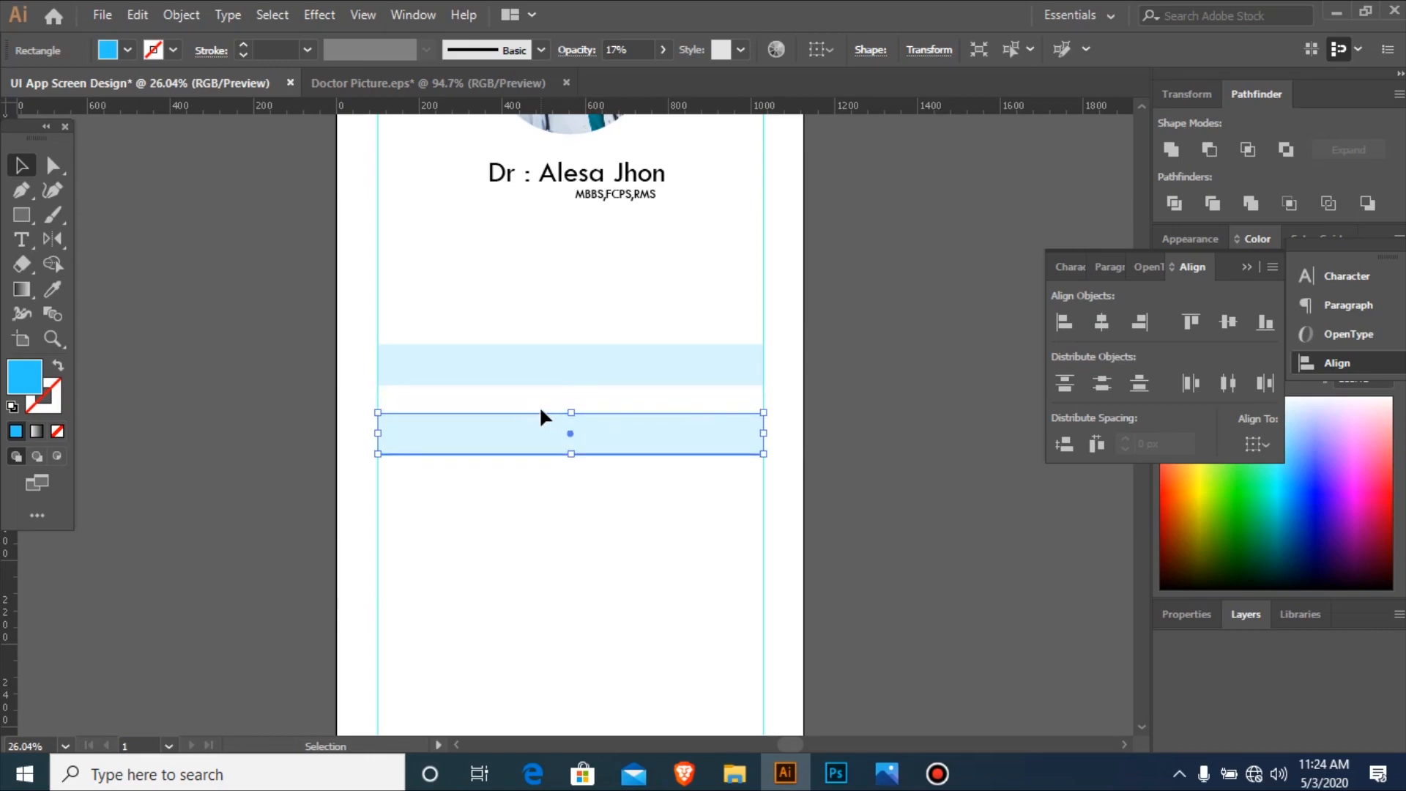
Duplicate the second bar below with the same gap and shorten the copy to a box about 170 px wide at the left margin guide.
{"action": "key", "text": "ctrl+minus"}
{"action": "key", "text": "ctrl+minus"}
{"action": "key", "text": "ctrl+minus"}
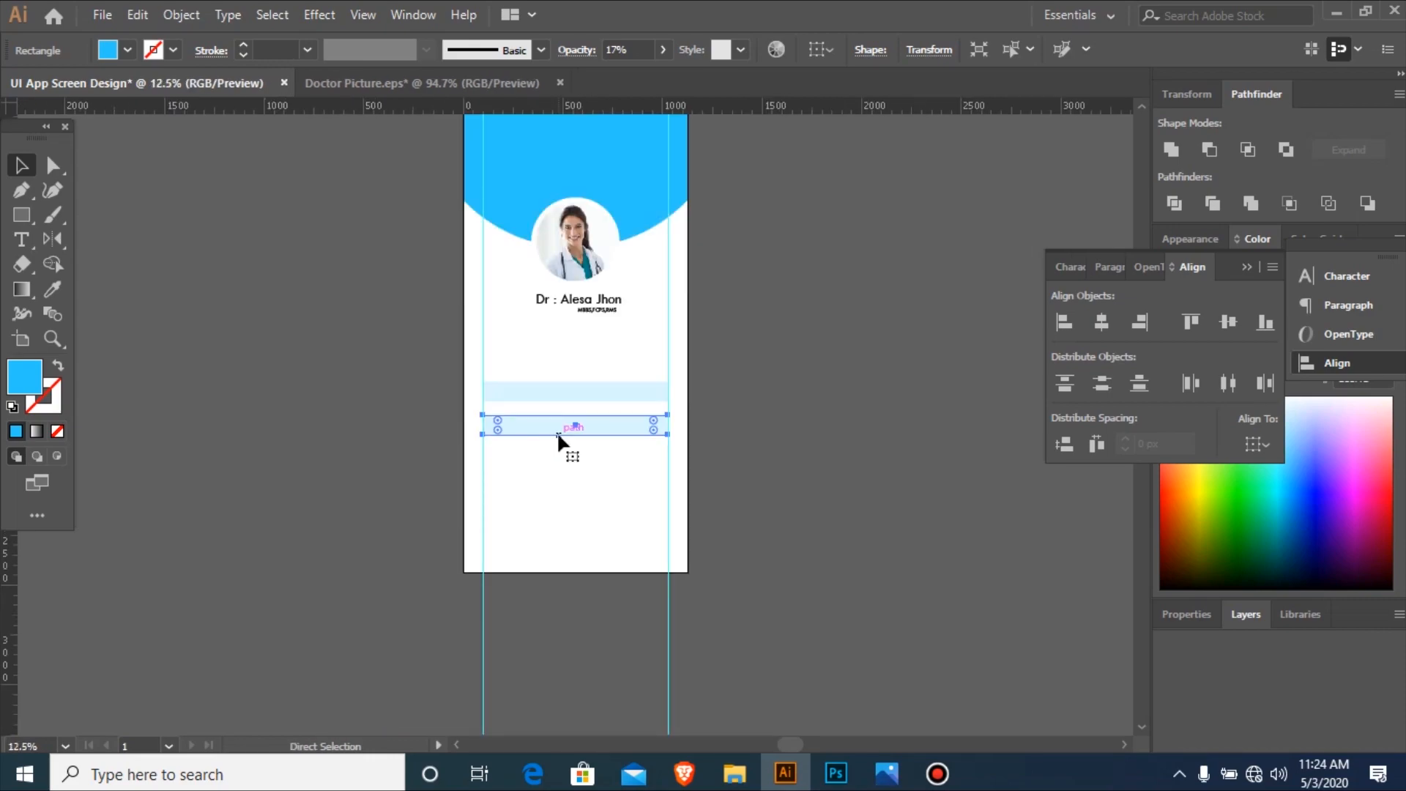
{"action": "left_click_drag", "start_coordinate": [356, 319], "coordinate": [840, 593]}
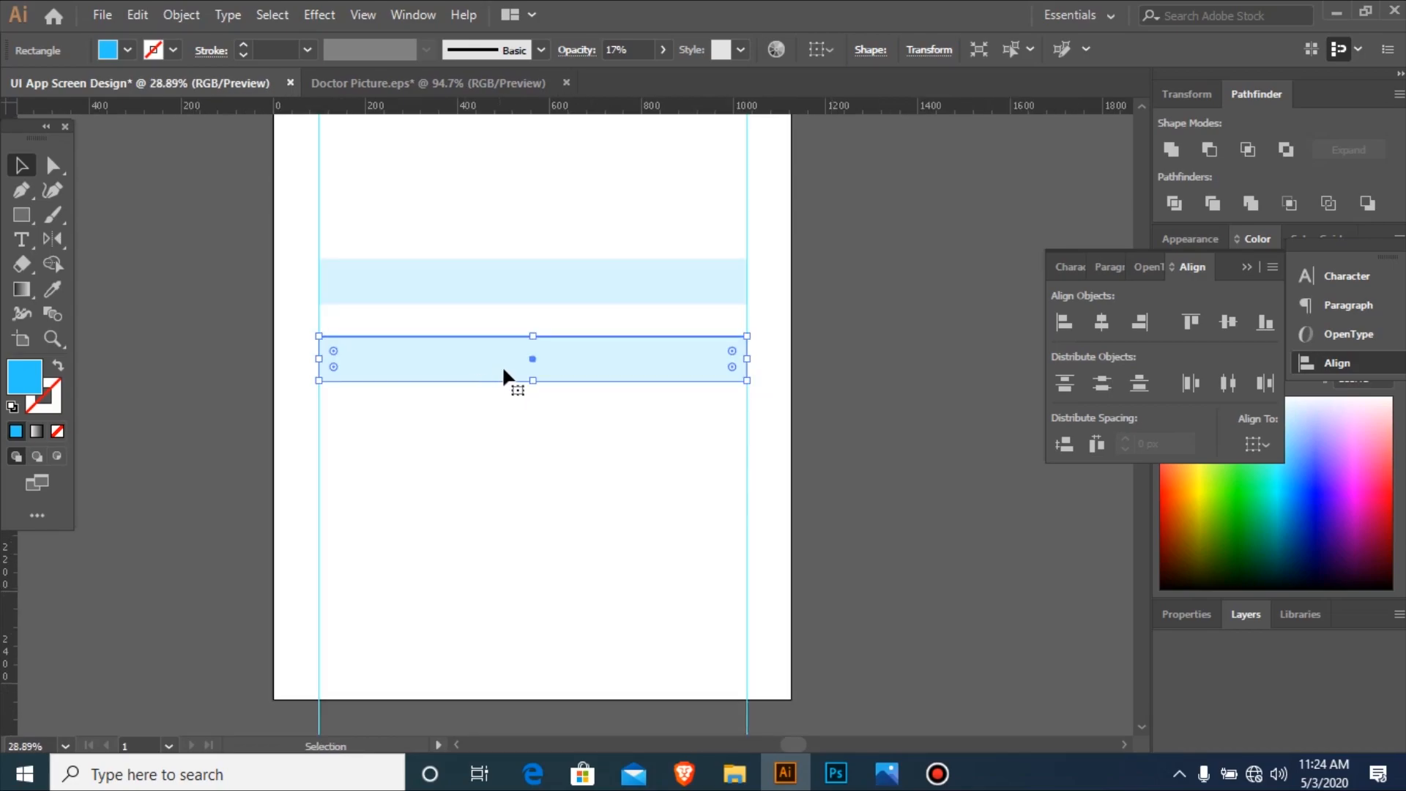
{"action": "left_click_drag", "start_coordinate": [514, 367], "coordinate": [515, 449]}
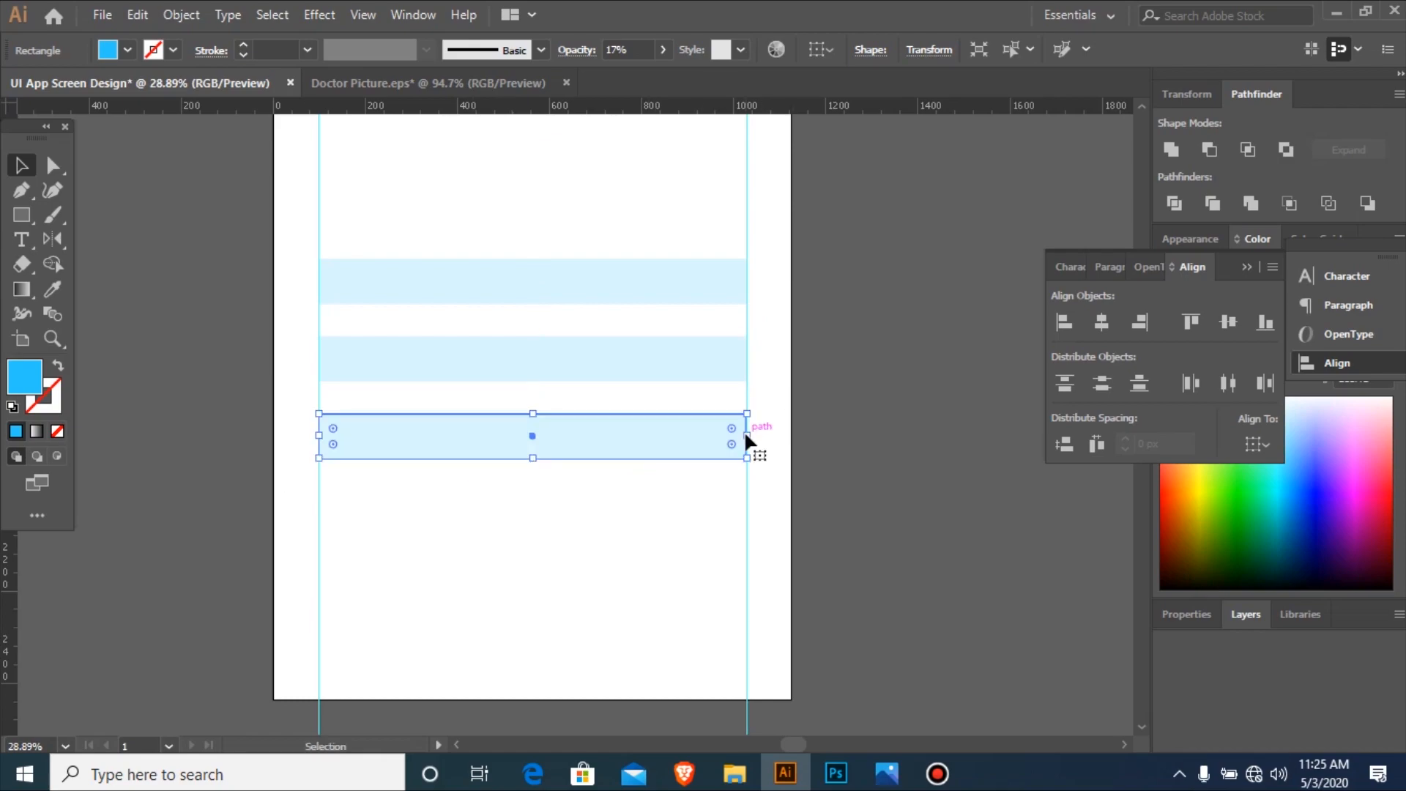
{"action": "left_click_drag", "start_coordinate": [749, 437], "coordinate": [395, 477]}
Copy the small box to its right, then copy the pair to form a row of four boxes and adjust the middle boxes' spacing.
{"action": "left_click_drag", "start_coordinate": [237, 278], "coordinate": [794, 582]}
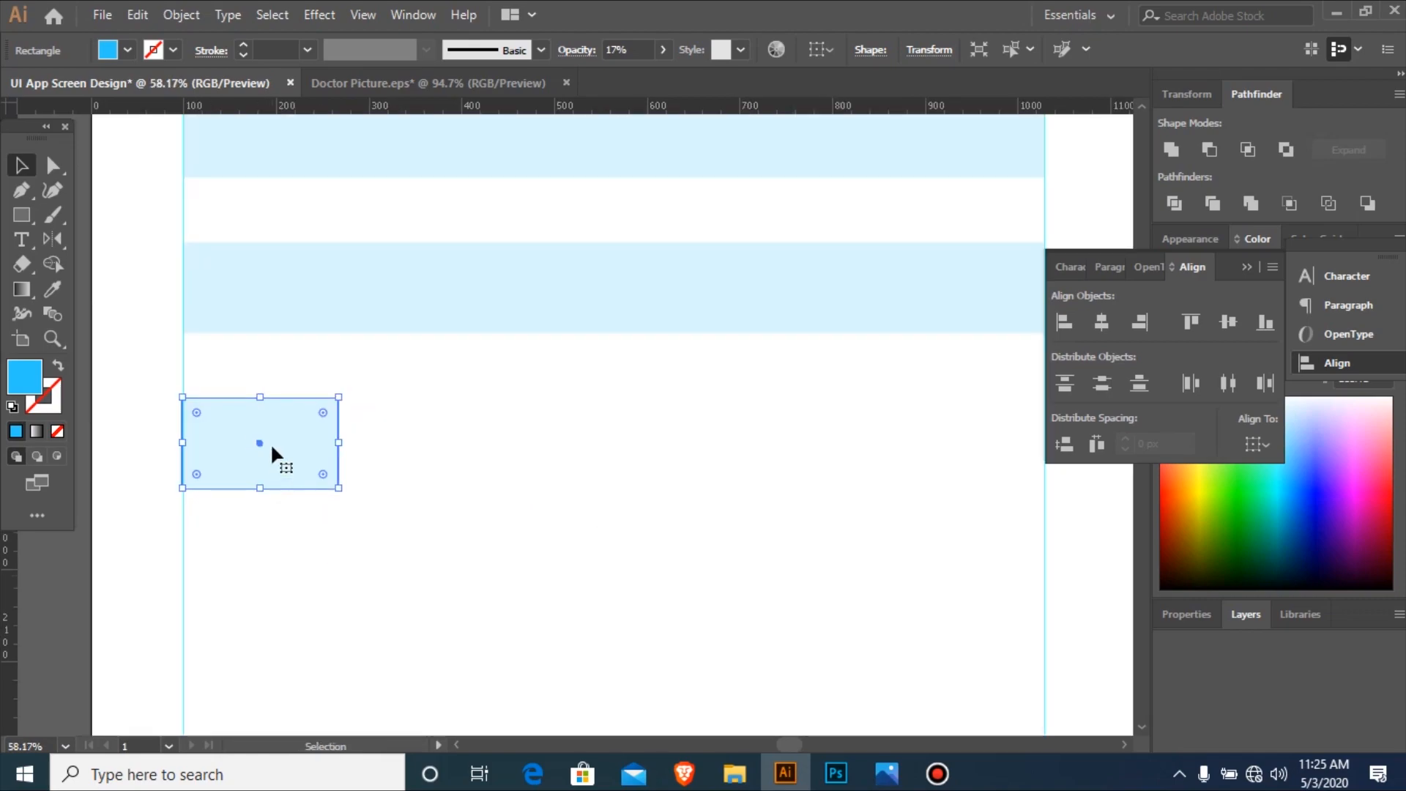
{"action": "left_click_drag", "start_coordinate": [267, 449], "coordinate": [463, 448]}
{"action": "left_click_drag", "start_coordinate": [264, 372], "coordinate": [487, 470]}
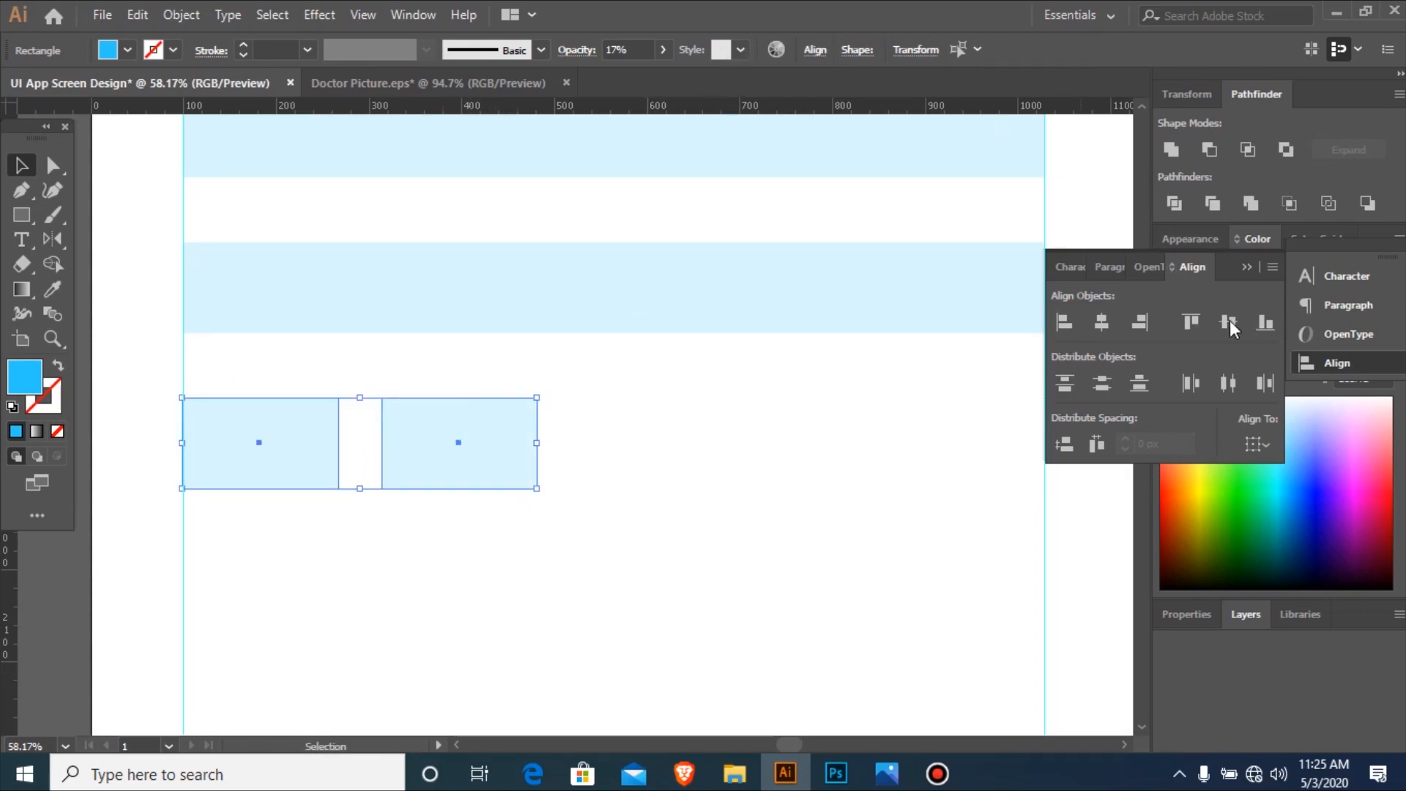
{"action": "key", "text": "ctrl+minus"}
{"action": "key", "text": "ctrl+minus"}
{"action": "key", "text": "ctrl+minus"}
{"action": "key", "text": "ctrl+minus"}
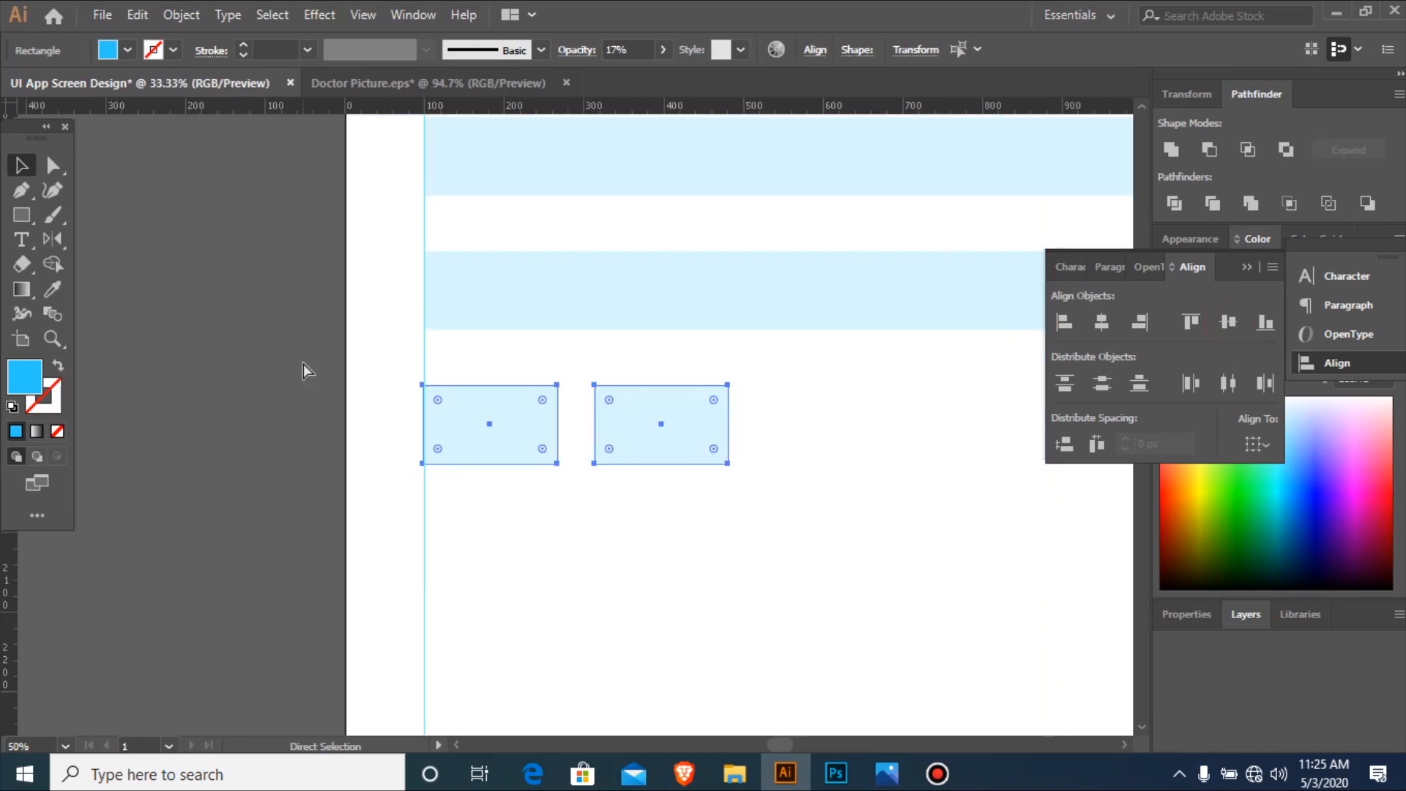
{"action": "left_click_drag", "start_coordinate": [309, 338], "coordinate": [986, 599]}
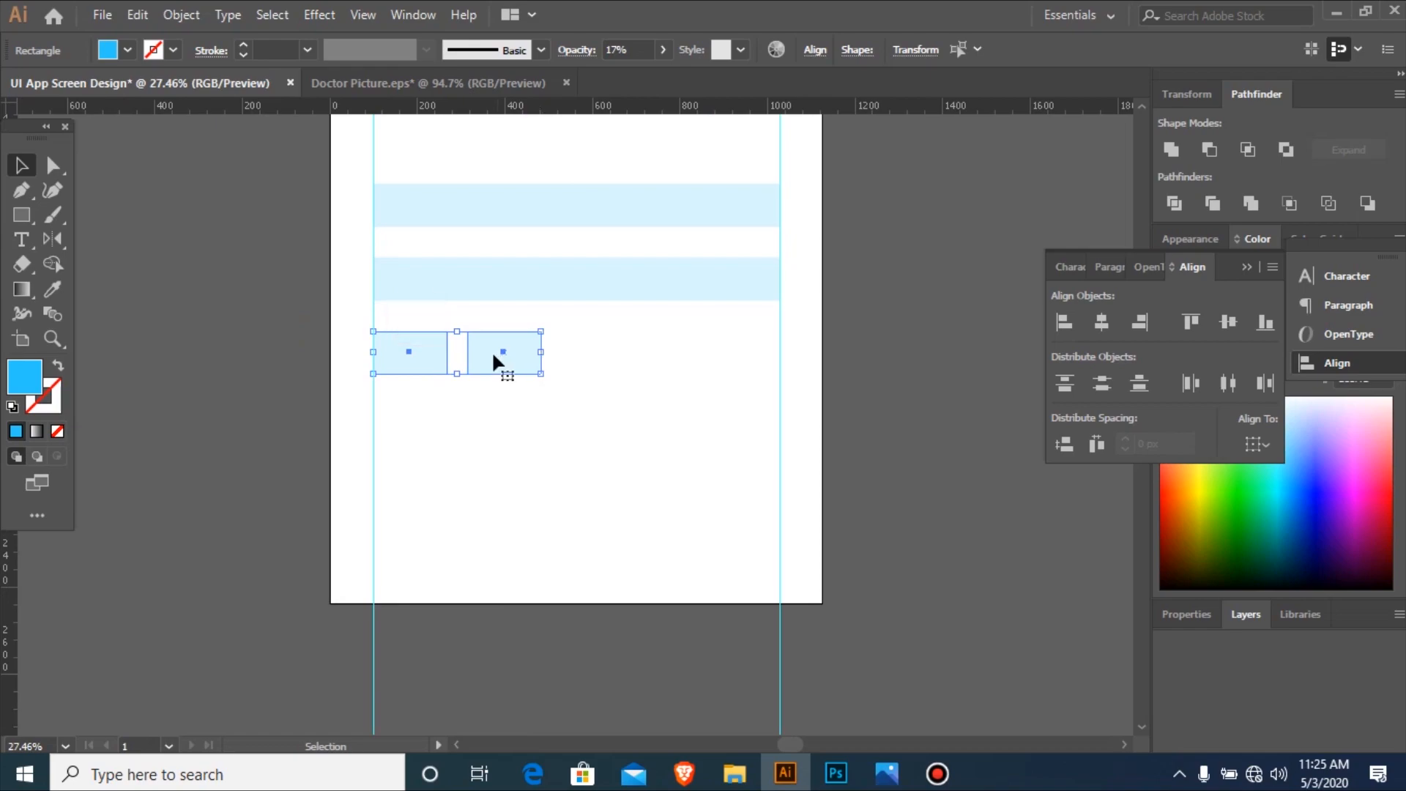
{"action": "left_click_drag", "start_coordinate": [486, 351], "coordinate": [697, 364]}
{"action": "left_click_drag", "start_coordinate": [471, 320], "coordinate": [529, 373]}
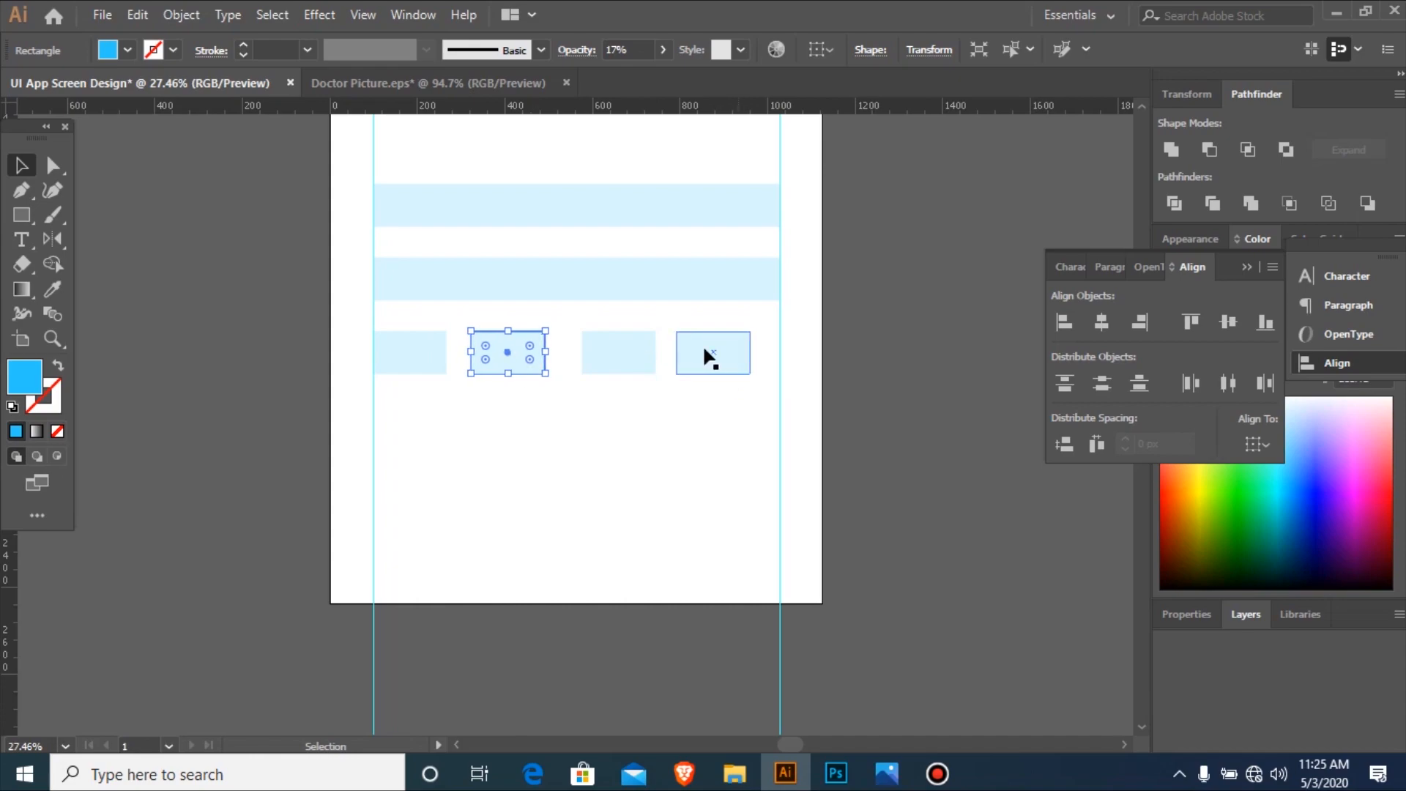
{"action": "left_click_drag", "start_coordinate": [605, 317], "coordinate": [645, 402]}
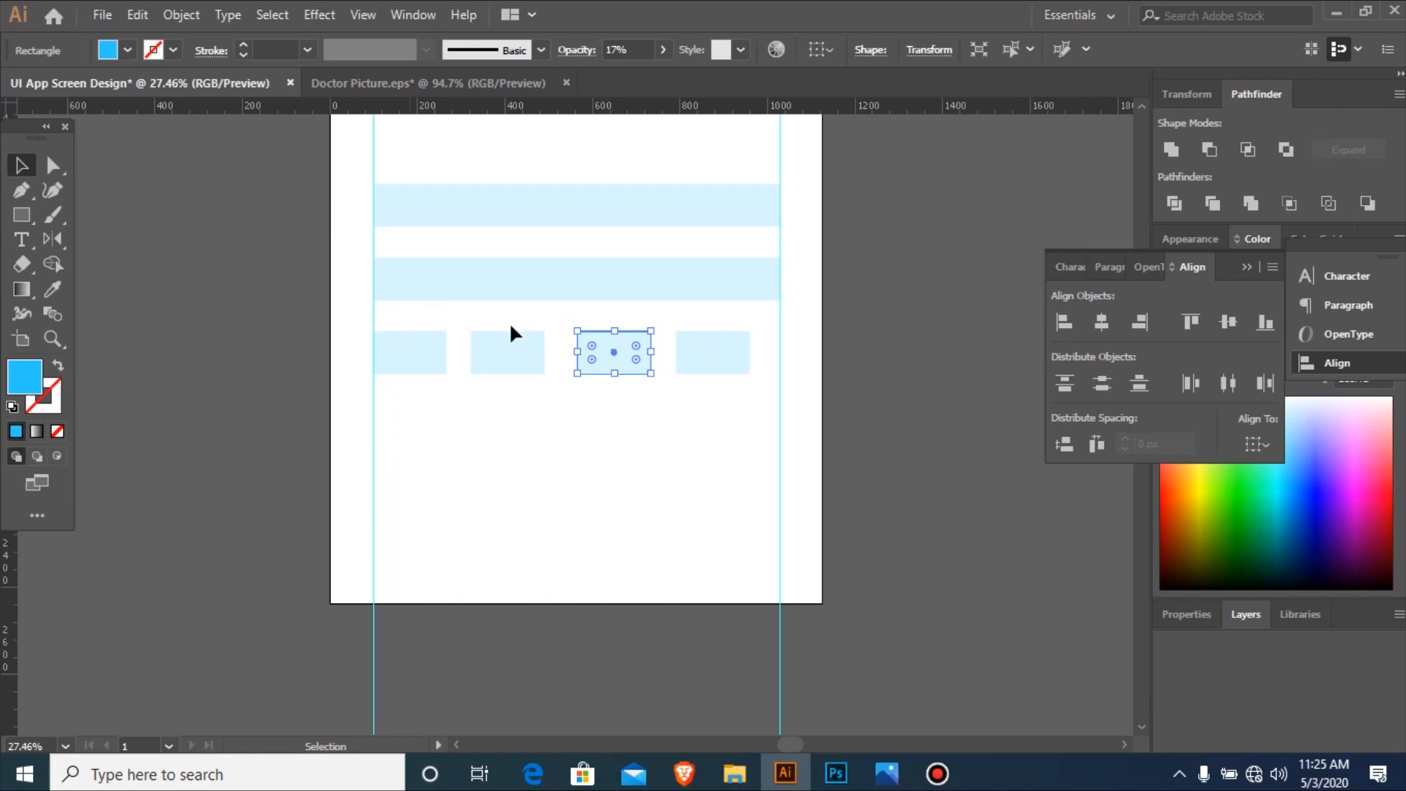
Nudge the fourth box right until its edge meets the right margin guide.
{"action": "left_click_drag", "start_coordinate": [712, 316], "coordinate": [754, 375]}
{"action": "key", "text": "Right"}
{"action": "key", "text": "Right"}
{"action": "key", "text": "Right"}
{"action": "key", "text": "Right"}
{"action": "key", "text": "Right"}
{"action": "key", "text": "Right"}
{"action": "key", "text": "Right"}
{"action": "key", "text": "Right"}
{"action": "key", "text": "Right"}
{"action": "key", "text": "Right"}
{"action": "key", "text": "Right"}
{"action": "key", "text": "Right"}
{"action": "key", "text": "Right"}
{"action": "key", "text": "Right"}
{"action": "key", "text": "Right"}
{"action": "key", "text": "Right"}
{"action": "key", "text": "Right"}
{"action": "key", "text": "Right"}
{"action": "key", "text": "Right"}
{"action": "key", "text": "Right"}
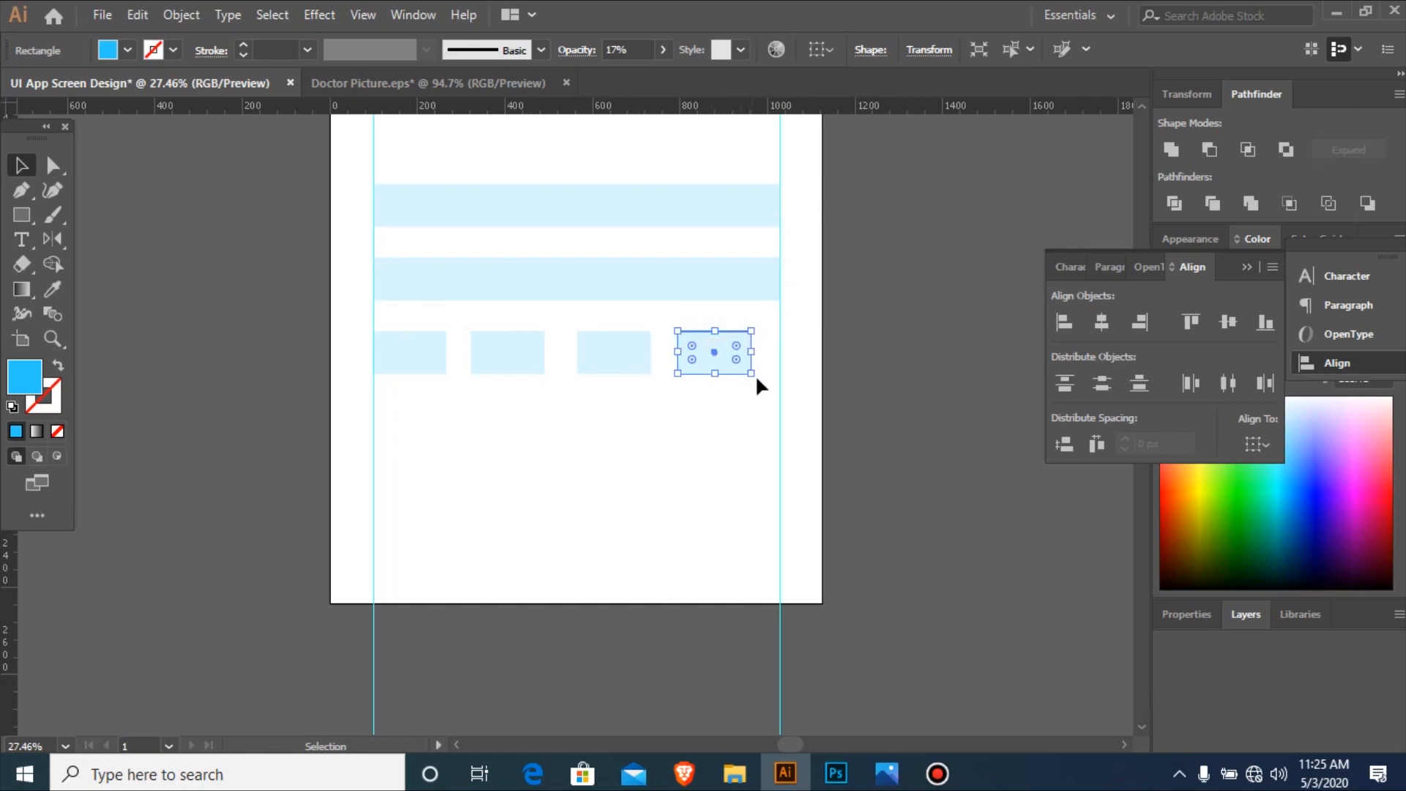
{"action": "key", "text": "Right"}
{"action": "key", "text": "Right"}
{"action": "key", "text": "Right"}
{"action": "key", "text": "Right"}
{"action": "key", "text": "Right"}
{"action": "key", "text": "Right"}
{"action": "key", "text": "Right"}
{"action": "key", "text": "Right"}
{"action": "key", "text": "Right"}
{"action": "key", "text": "Right"}
{"action": "key", "text": "Right"}
{"action": "key", "text": "Right"}
{"action": "key", "text": "Right"}
{"action": "key", "text": "Right"}
{"action": "key", "text": "Right"}
{"action": "key", "text": "Right"}
{"action": "key", "text": "Right"}
{"action": "key", "text": "Right"}
{"action": "key", "text": "Right"}
{"action": "key", "text": "Right"}
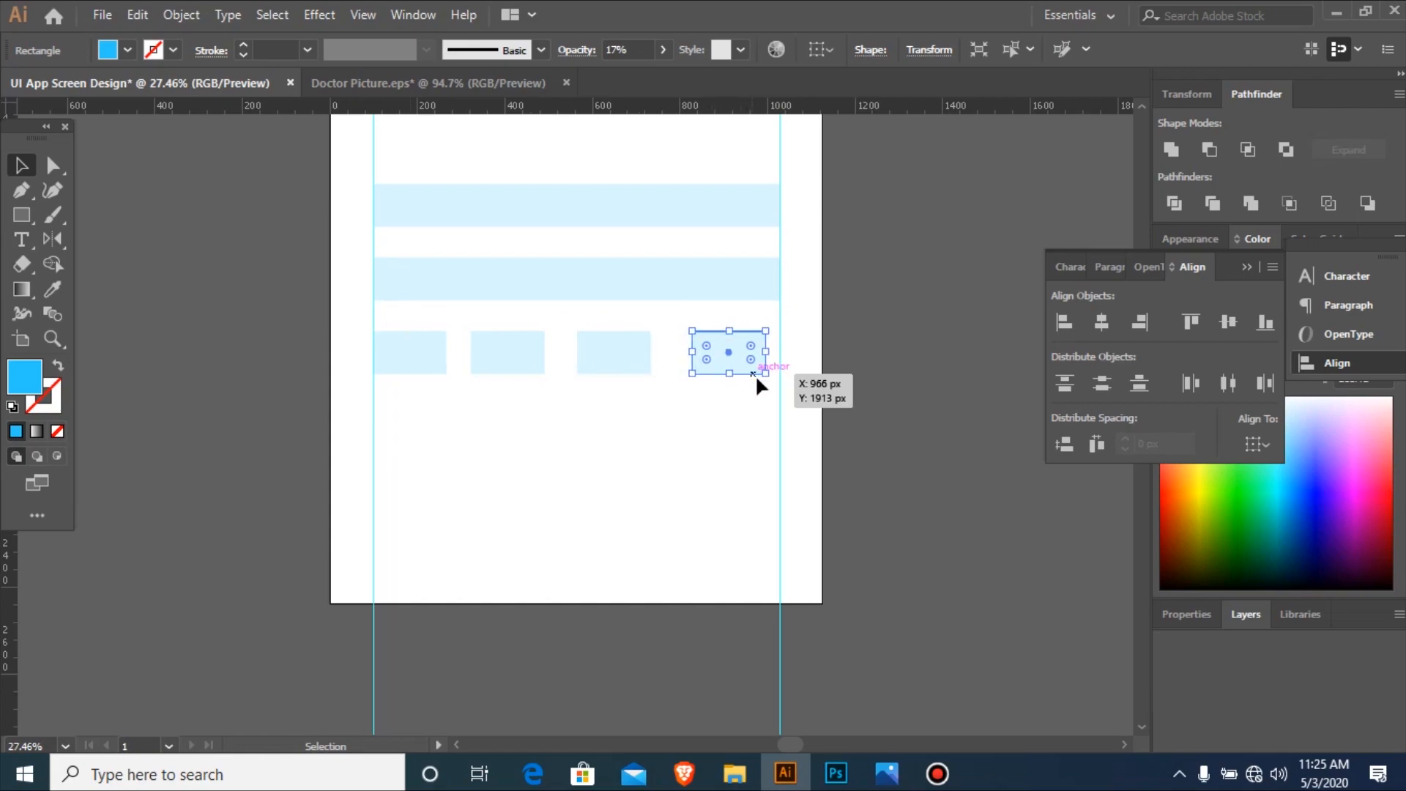
{"action": "key", "text": "Right"}
{"action": "key", "text": "Right"}
{"action": "key", "text": "Right"}
{"action": "key", "text": "Right"}
{"action": "key", "text": "Right"}
{"action": "key", "text": "Right"}
{"action": "key", "text": "Right"}
{"action": "key", "text": "Right"}
{"action": "key", "text": "Right"}
{"action": "key", "text": "Right"}
{"action": "key", "text": "Right"}
{"action": "key", "text": "Right"}
{"action": "key", "text": "Right"}
{"action": "key", "text": "Right"}
{"action": "key", "text": "Right"}
{"action": "key", "text": "Right"}
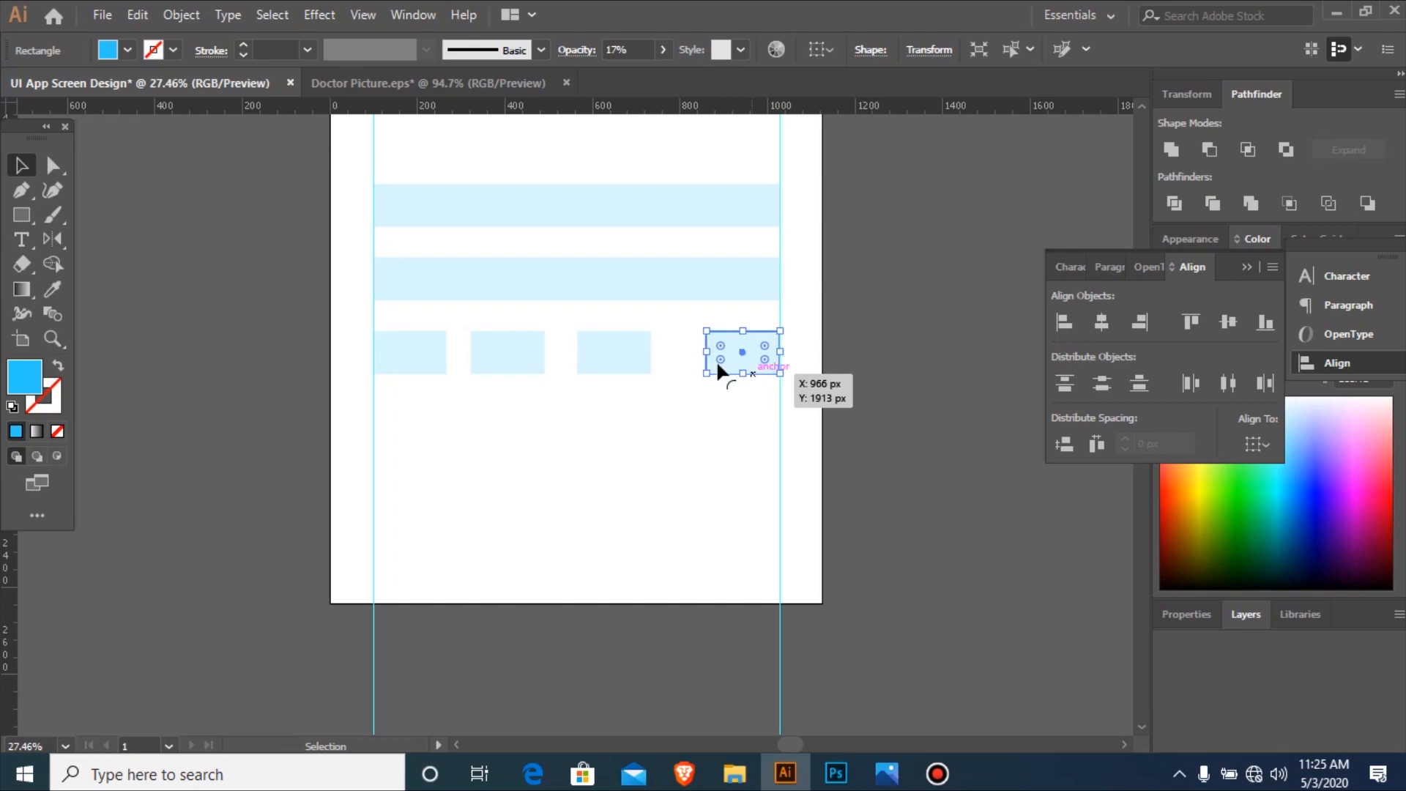
Nudge the third box right to narrow its gap to the fourth box.
{"action": "left_click_drag", "start_coordinate": [588, 328], "coordinate": [638, 386]}
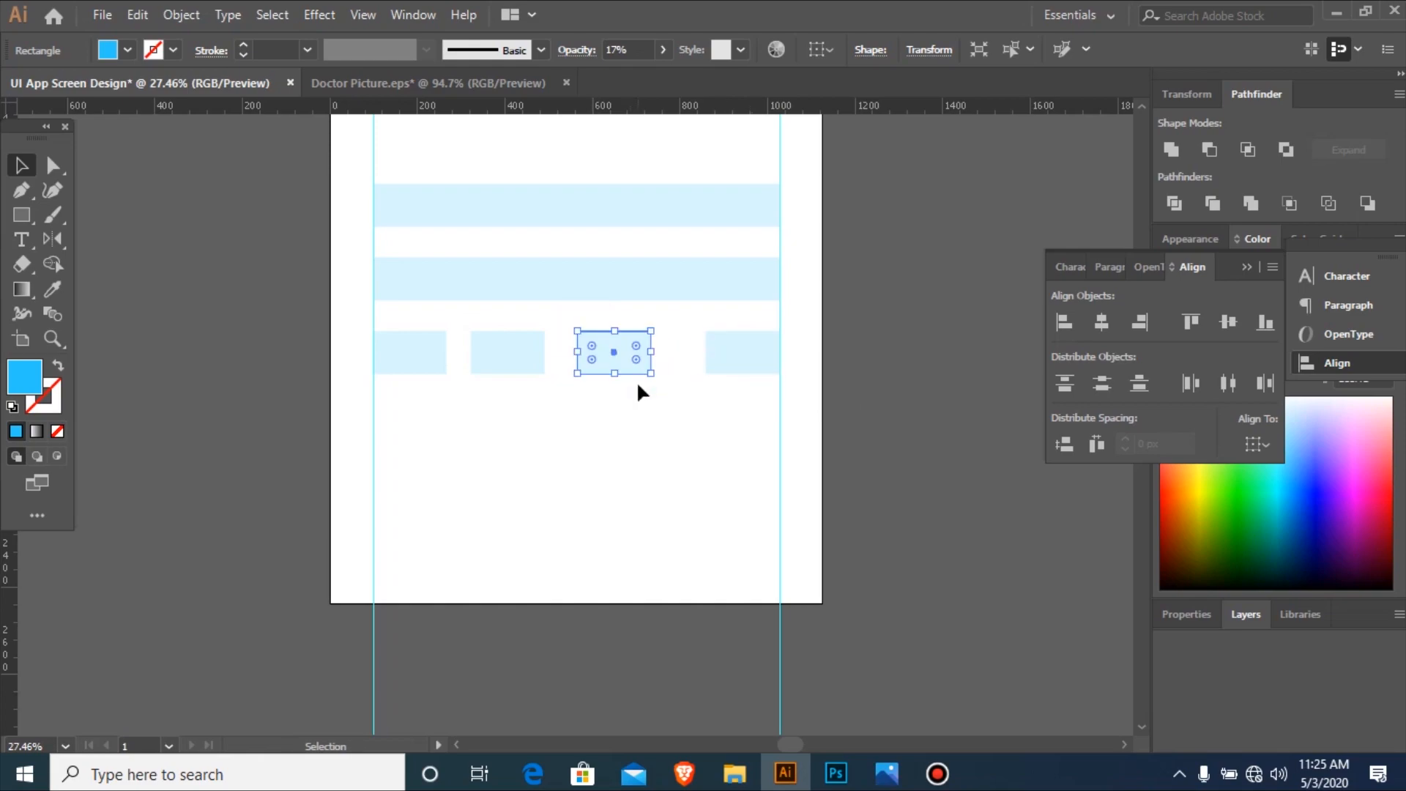
{"action": "left_click_drag", "start_coordinate": [204, 242], "coordinate": [904, 416]}
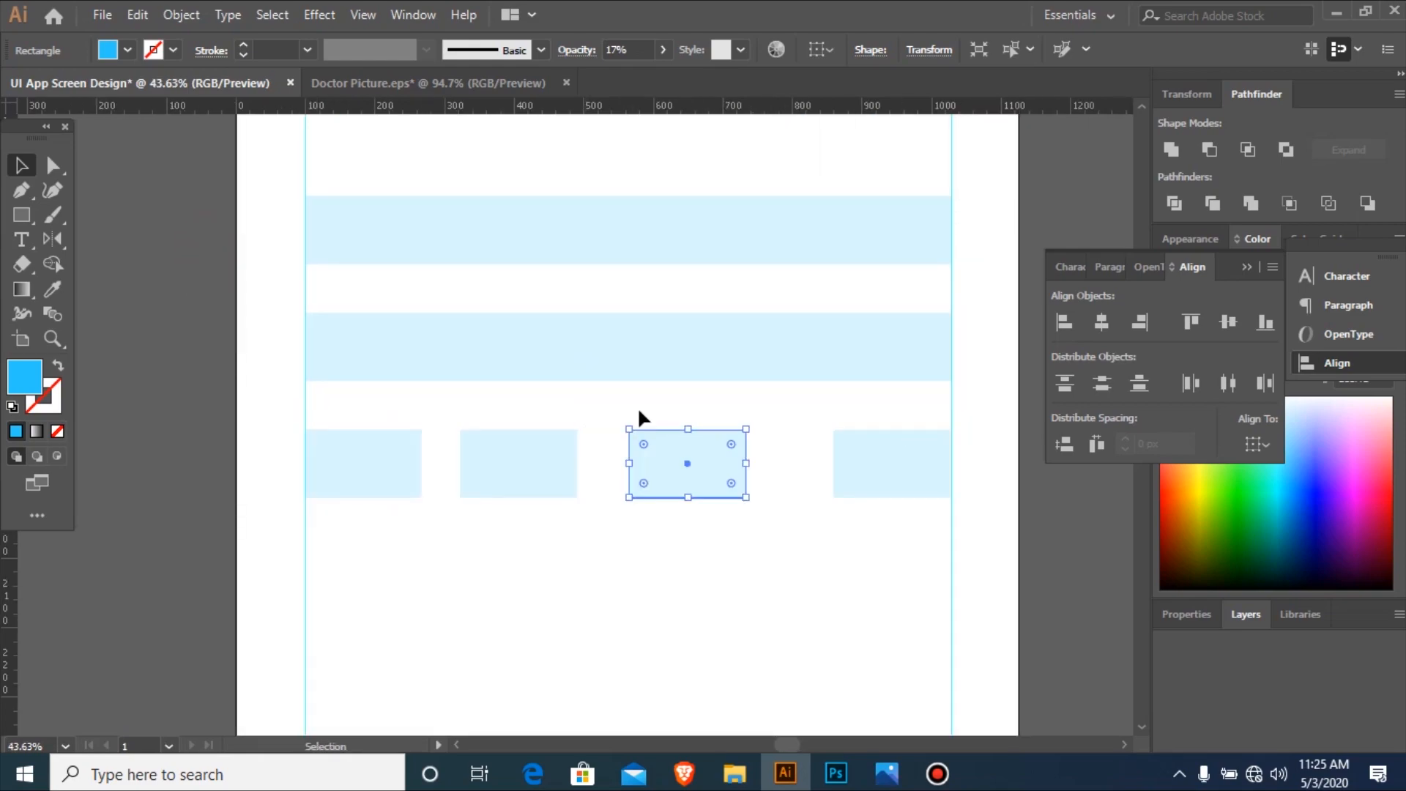
{"action": "key", "text": "Right"}
{"action": "key", "text": "Right"}
{"action": "key", "text": "Right"}
{"action": "key", "text": "Right"}
{"action": "key", "text": "Right"}
{"action": "key", "text": "Right"}
{"action": "key", "text": "Right"}
{"action": "key", "text": "Right"}
{"action": "key", "text": "Right"}
{"action": "key", "text": "Right"}
{"action": "key", "text": "Right"}
{"action": "key", "text": "Right"}
{"action": "key", "text": "Right"}
{"action": "key", "text": "Right"}
{"action": "key", "text": "Right"}
{"action": "key", "text": "Right"}
{"action": "key", "text": "Right"}
{"action": "key", "text": "Right"}
{"action": "key", "text": "Right"}
{"action": "key", "text": "Right"}
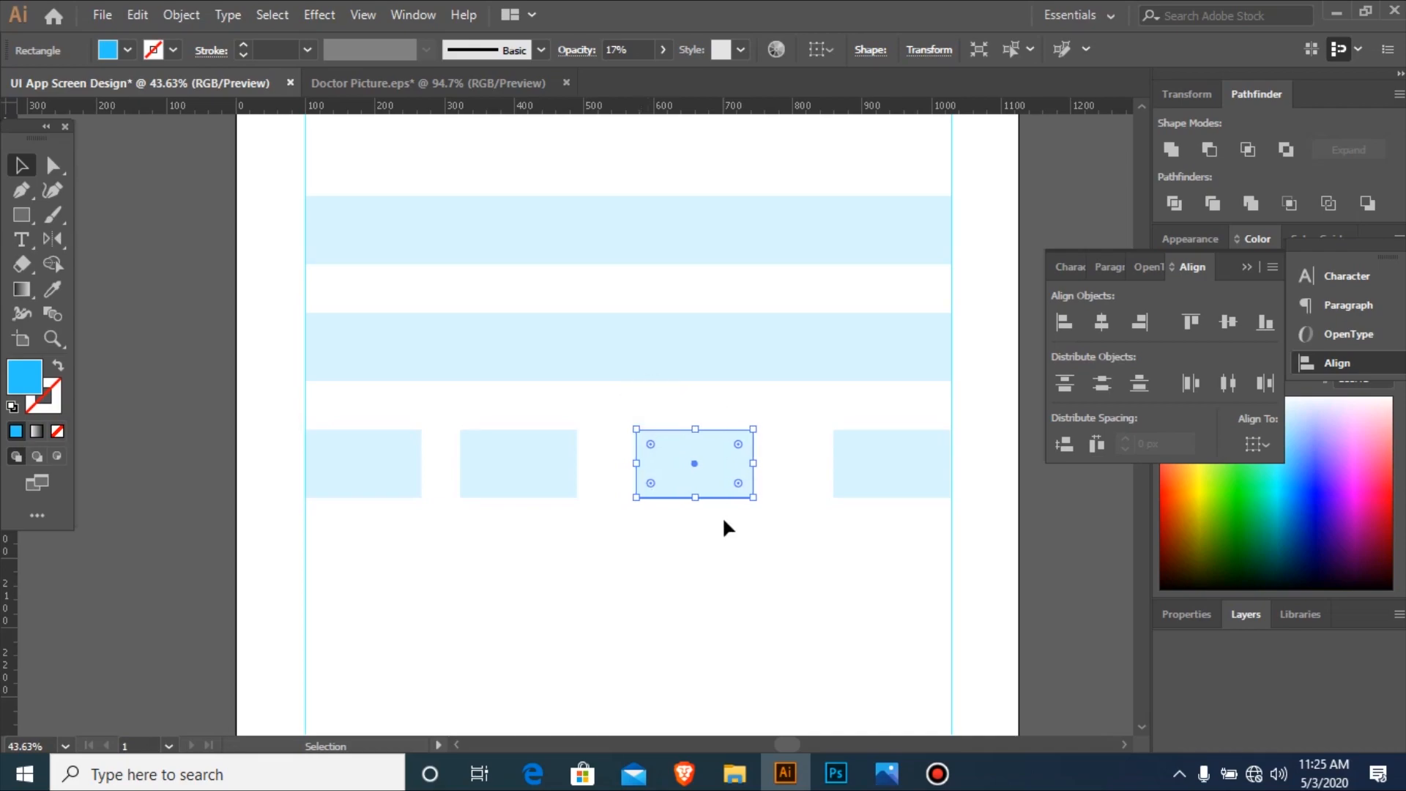
{"action": "key", "text": "Right"}
{"action": "key", "text": "Right"}
{"action": "key", "text": "Right"}
{"action": "key", "text": "Right"}
{"action": "key", "text": "Right"}
{"action": "key", "text": "Right"}
{"action": "key", "text": "Right"}
{"action": "key", "text": "Right"}
{"action": "key", "text": "Right"}
{"action": "key", "text": "Right"}
{"action": "key", "text": "Right"}
{"action": "key", "text": "Right"}
{"action": "key", "text": "Right"}
{"action": "key", "text": "Right"}
{"action": "key", "text": "Right"}
{"action": "key", "text": "Right"}
{"action": "key", "text": "Right"}
{"action": "key", "text": "Right"}
{"action": "key", "text": "Right"}
{"action": "key", "text": "Right"}
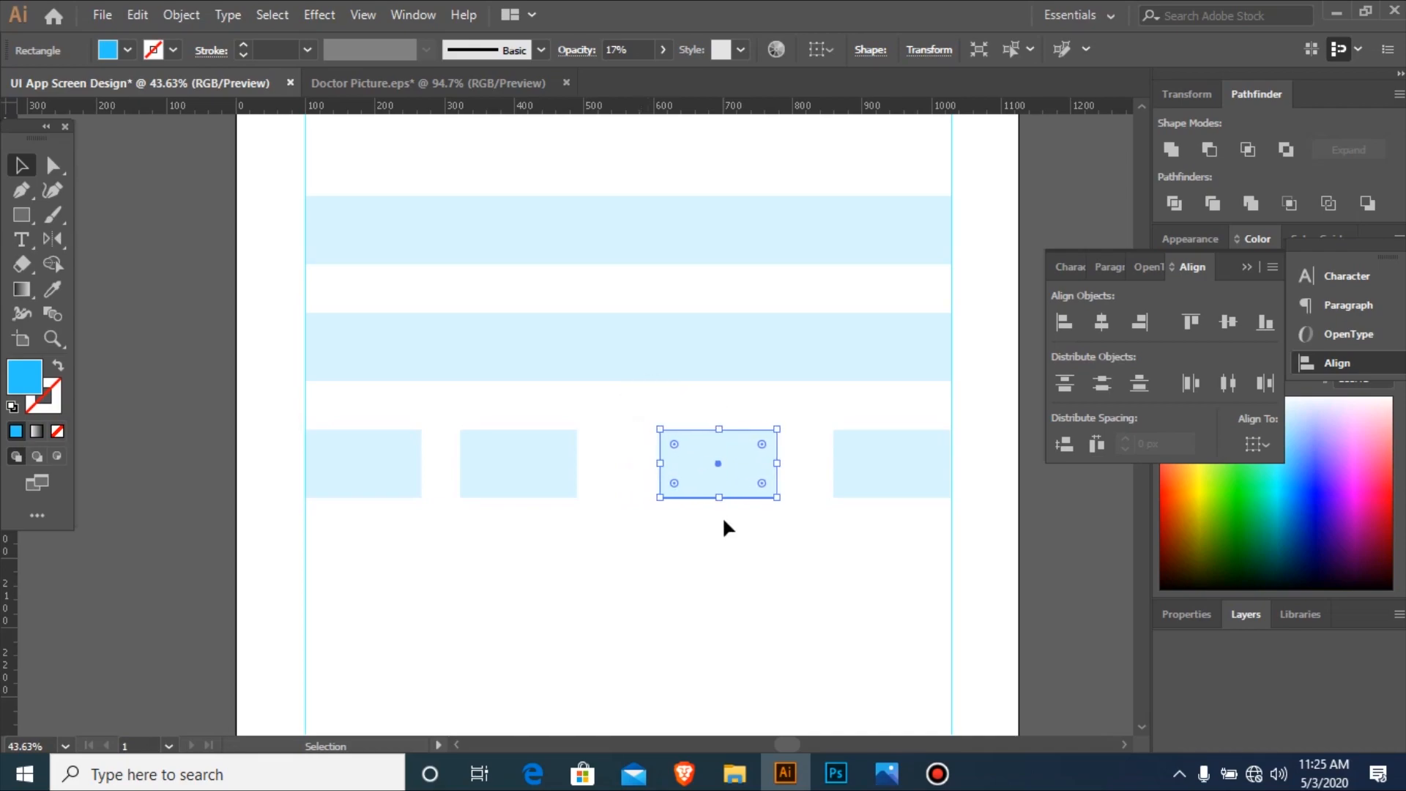
Move the third box in the row further right until only a small gap separates it from the fourth box.
{"action": "key", "text": "Right"}
{"action": "key", "text": "Right"}
{"action": "key", "text": "Right"}
{"action": "key", "text": "Right"}
{"action": "key", "text": "Right"}
{"action": "key", "text": "Right"}
{"action": "key", "text": "Right"}
{"action": "key", "text": "Right"}
{"action": "key", "text": "Right"}
{"action": "key", "text": "Right"}
{"action": "key", "text": "Right"}
{"action": "key", "text": "Right"}
{"action": "key", "text": "Right"}
{"action": "key", "text": "Right"}
{"action": "key", "text": "Right"}
{"action": "key", "text": "Right"}
{"action": "key", "text": "Right"}
{"action": "key", "text": "Right"}
{"action": "key", "text": "Right"}
{"action": "key", "text": "Right"}
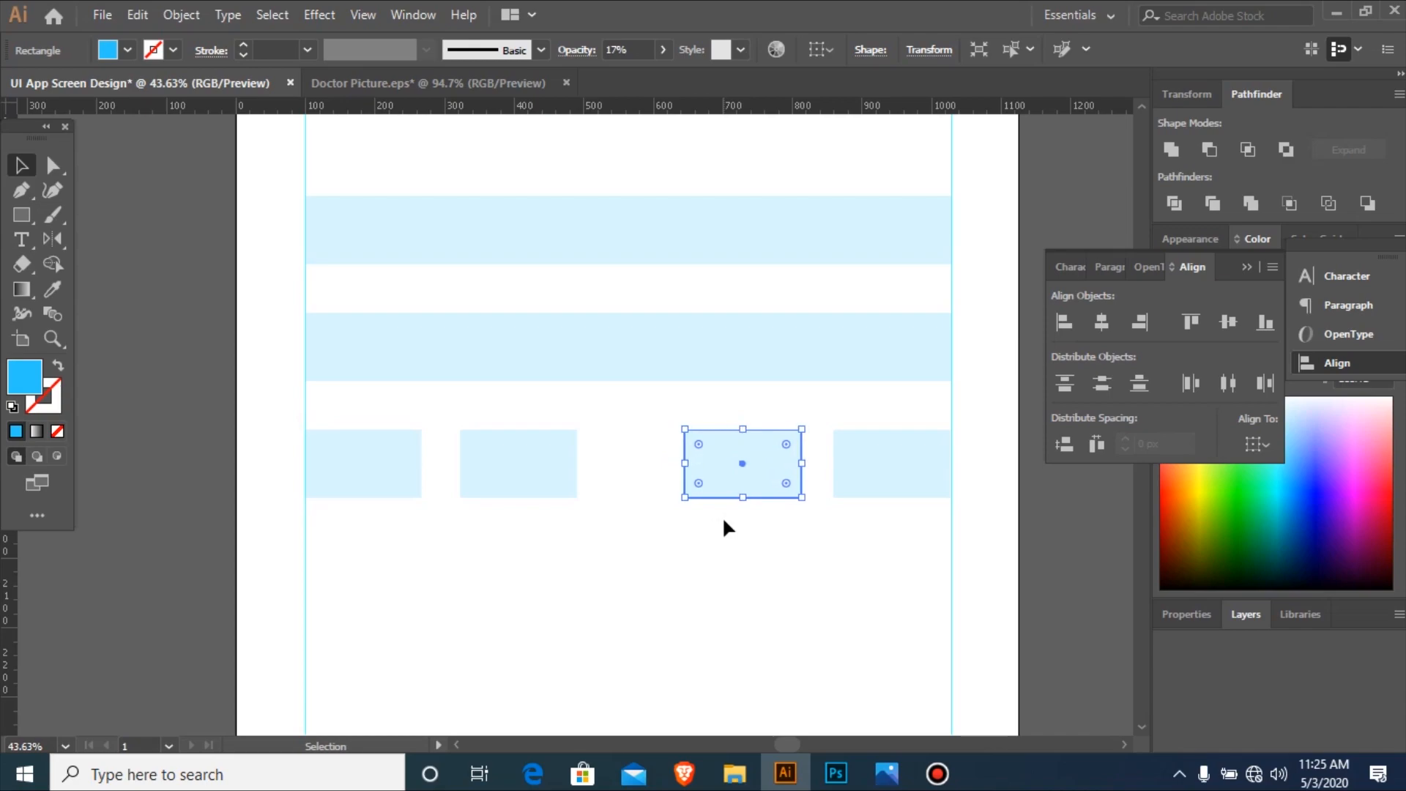
{"action": "key", "text": "Right"}
{"action": "key", "text": "Right"}
{"action": "key", "text": "Right"}
{"action": "key", "text": "Right"}
{"action": "key", "text": "Right"}
{"action": "key", "text": "Right"}
{"action": "key", "text": "Right"}
{"action": "key", "text": "Right"}
Nudge the second box in the row right until it sits a short gap from the third box.
{"action": "left_click", "coordinate": [530, 411]}
{"action": "left_click", "coordinate": [537, 486]}
{"action": "key", "text": "Right"}
{"action": "key", "text": "Right"}
{"action": "key", "text": "Right"}
{"action": "key", "text": "Right"}
{"action": "key", "text": "Right"}
{"action": "key", "text": "Right"}
{"action": "key", "text": "Right"}
{"action": "key", "text": "Right"}
{"action": "key", "text": "Right"}
{"action": "key", "text": "Right"}
{"action": "key", "text": "Right"}
{"action": "key", "text": "Right"}
{"action": "key", "text": "Right"}
{"action": "key", "text": "Right"}
{"action": "key", "text": "Right"}
{"action": "key", "text": "Right"}
{"action": "key", "text": "Right"}
{"action": "key", "text": "Right"}
{"action": "key", "text": "Right"}
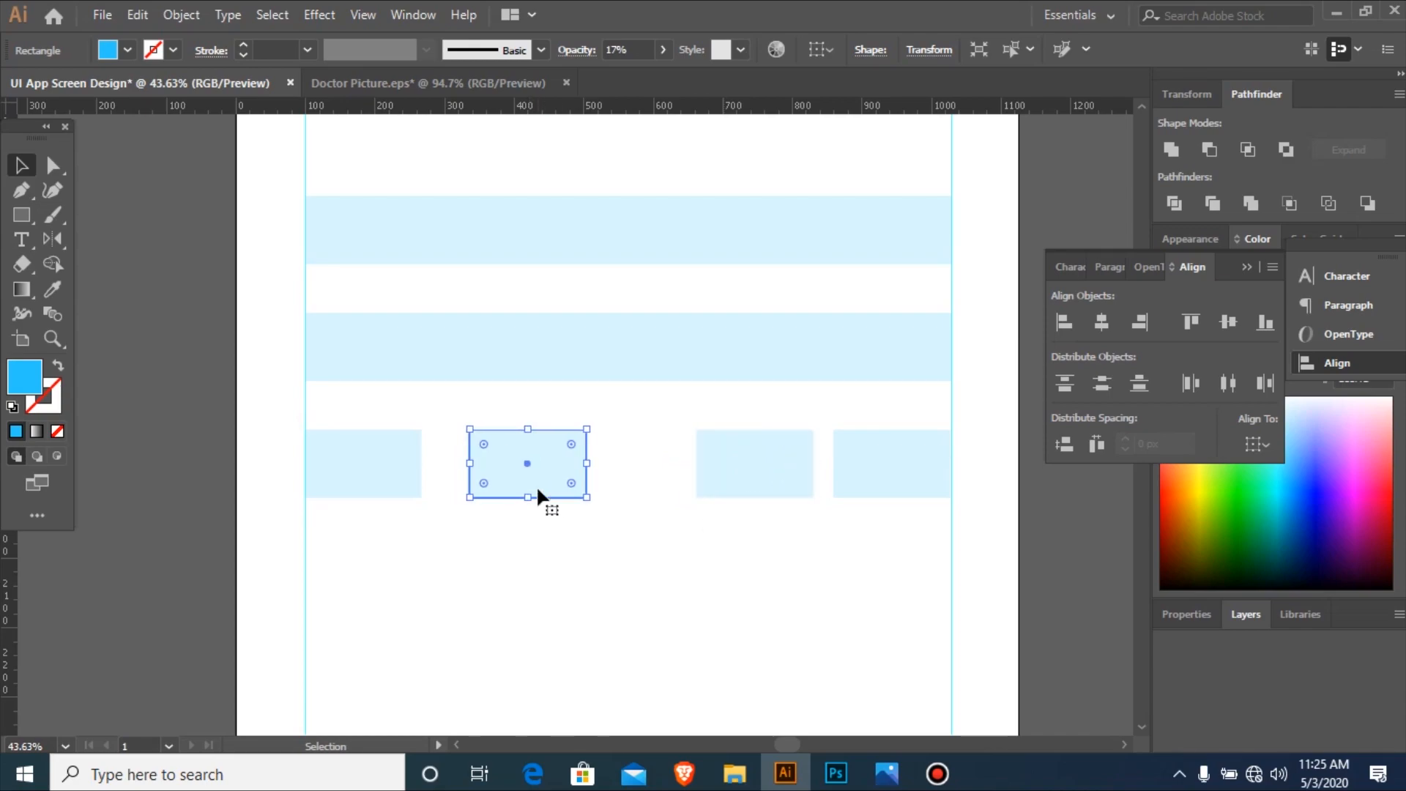
{"action": "key", "text": "Right"}
{"action": "key", "text": "Right"}
{"action": "key", "text": "Right"}
{"action": "key", "text": "Right"}
{"action": "key", "text": "Right"}
{"action": "key", "text": "Right"}
{"action": "key", "text": "Right"}
{"action": "key", "text": "Right"}
{"action": "key", "text": "Right"}
{"action": "key", "text": "Right"}
{"action": "key", "text": "Right"}
{"action": "key", "text": "Right"}
{"action": "key", "text": "Right"}
{"action": "key", "text": "Right"}
{"action": "key", "text": "Right"}
{"action": "key", "text": "Right"}
{"action": "key", "text": "Right"}
{"action": "key", "text": "Right"}
{"action": "key", "text": "Right"}
{"action": "key", "text": "Right"}
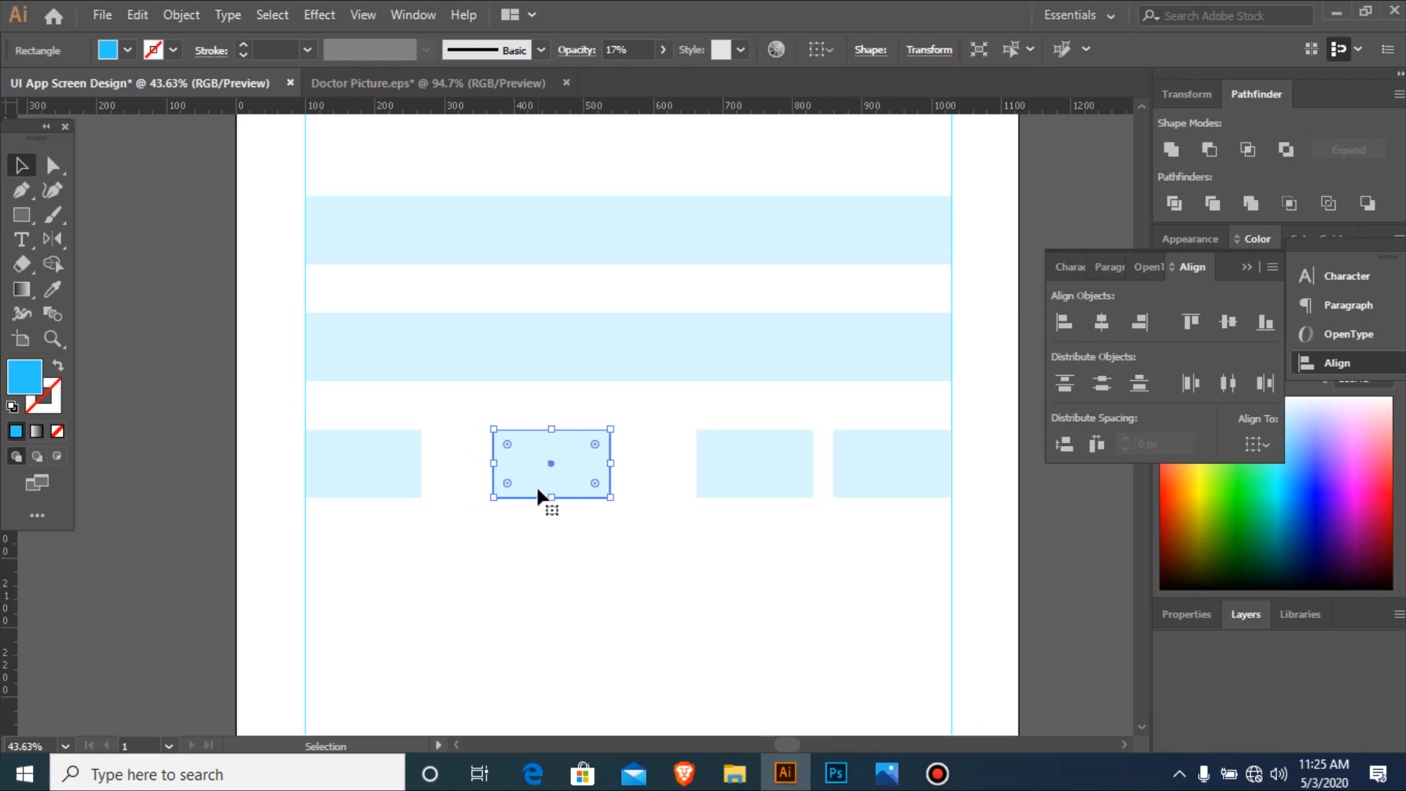
{"action": "key", "text": "Right"}
{"action": "key", "text": "Right"}
{"action": "key", "text": "Right"}
{"action": "key", "text": "Right"}
{"action": "key", "text": "Right"}
{"action": "key", "text": "Right"}
{"action": "key", "text": "Right"}
{"action": "key", "text": "Right"}
{"action": "key", "text": "Right"}
{"action": "key", "text": "Right"}
{"action": "key", "text": "Right"}
{"action": "key", "text": "Right"}
{"action": "key", "text": "Right"}
{"action": "key", "text": "Right"}
{"action": "key", "text": "Right"}
{"action": "key", "text": "Right"}
{"action": "key", "text": "Right"}
{"action": "key", "text": "Right"}
{"action": "key", "text": "Right"}
{"action": "key", "text": "Right"}
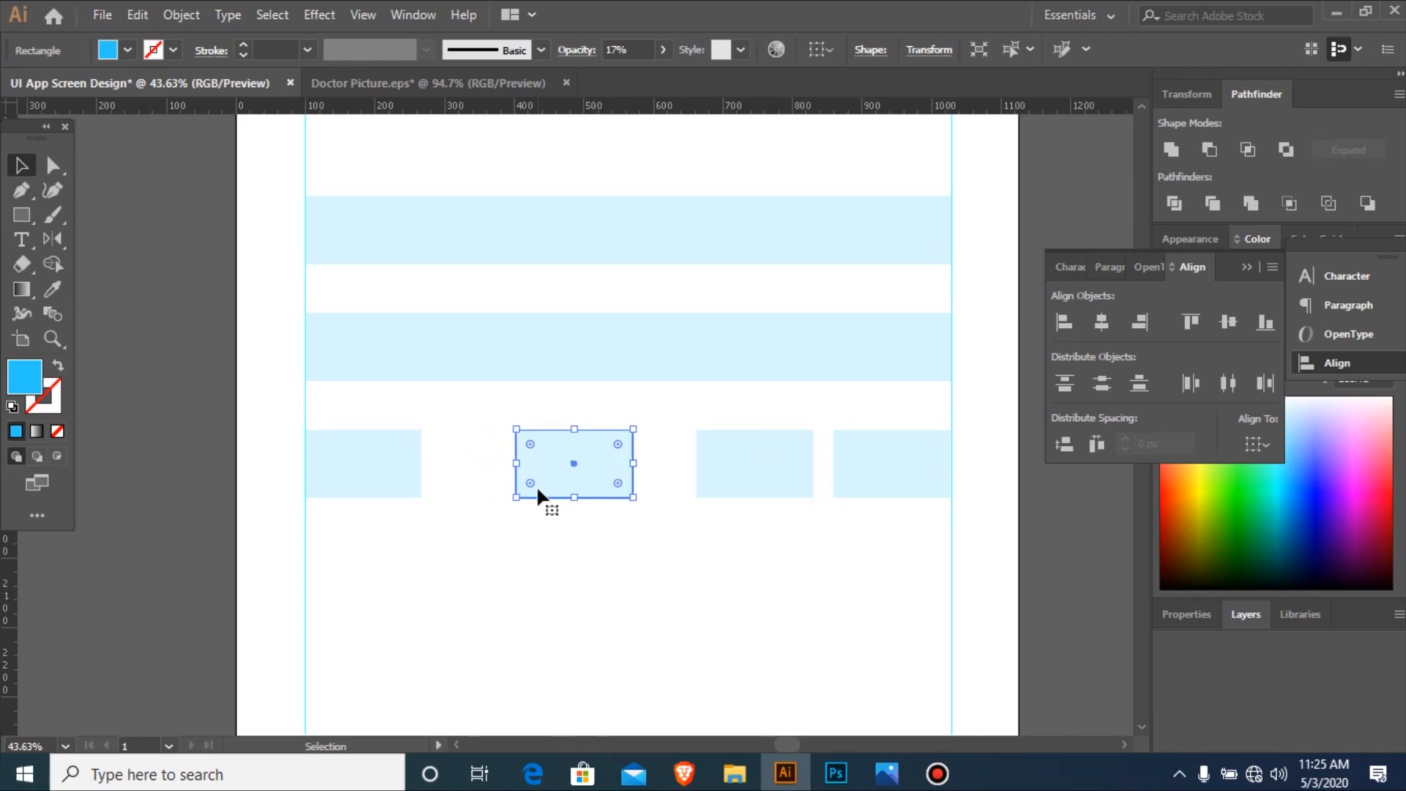
{"action": "key", "text": "Right"}
{"action": "key", "text": "Right"}
{"action": "key", "text": "Right"}
{"action": "key", "text": "Right"}
{"action": "key", "text": "Right"}
{"action": "key", "text": "Right"}
{"action": "key", "text": "Right"}
{"action": "key", "text": "Right"}
{"action": "key", "text": "Right"}
{"action": "key", "text": "Right"}
{"action": "key", "text": "Right"}
{"action": "key", "text": "Right"}
{"action": "key", "text": "Right"}
{"action": "key", "text": "Right"}
{"action": "key", "text": "Right"}
{"action": "key", "text": "Right"}
{"action": "key", "text": "Right"}
{"action": "key", "text": "Right"}
{"action": "key", "text": "Right"}
{"action": "key", "text": "Right"}
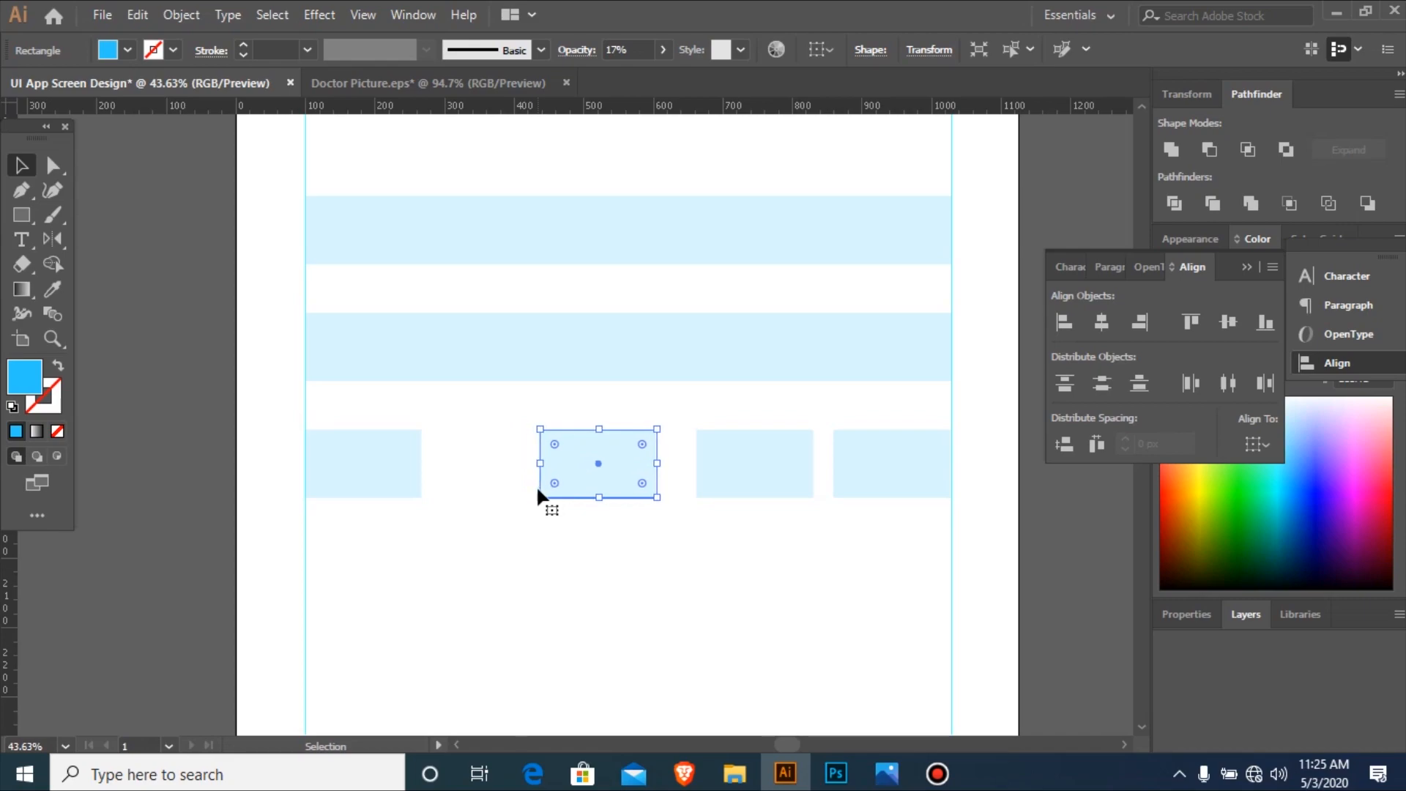
{"action": "key", "text": "Right"}
Widen the first box by extending its right edge toward the second box, keeping its left edge on the margin guide.
{"action": "left_click_drag", "start_coordinate": [420, 505], "coordinate": [490, 463]}
{"action": "left_click", "coordinate": [499, 577]}
Move the row of four boxes down together to widen its gap below the second bar, and select that bar.
{"action": "key", "text": "ctrl+minus"}
{"action": "key", "text": "ctrl+minus"}
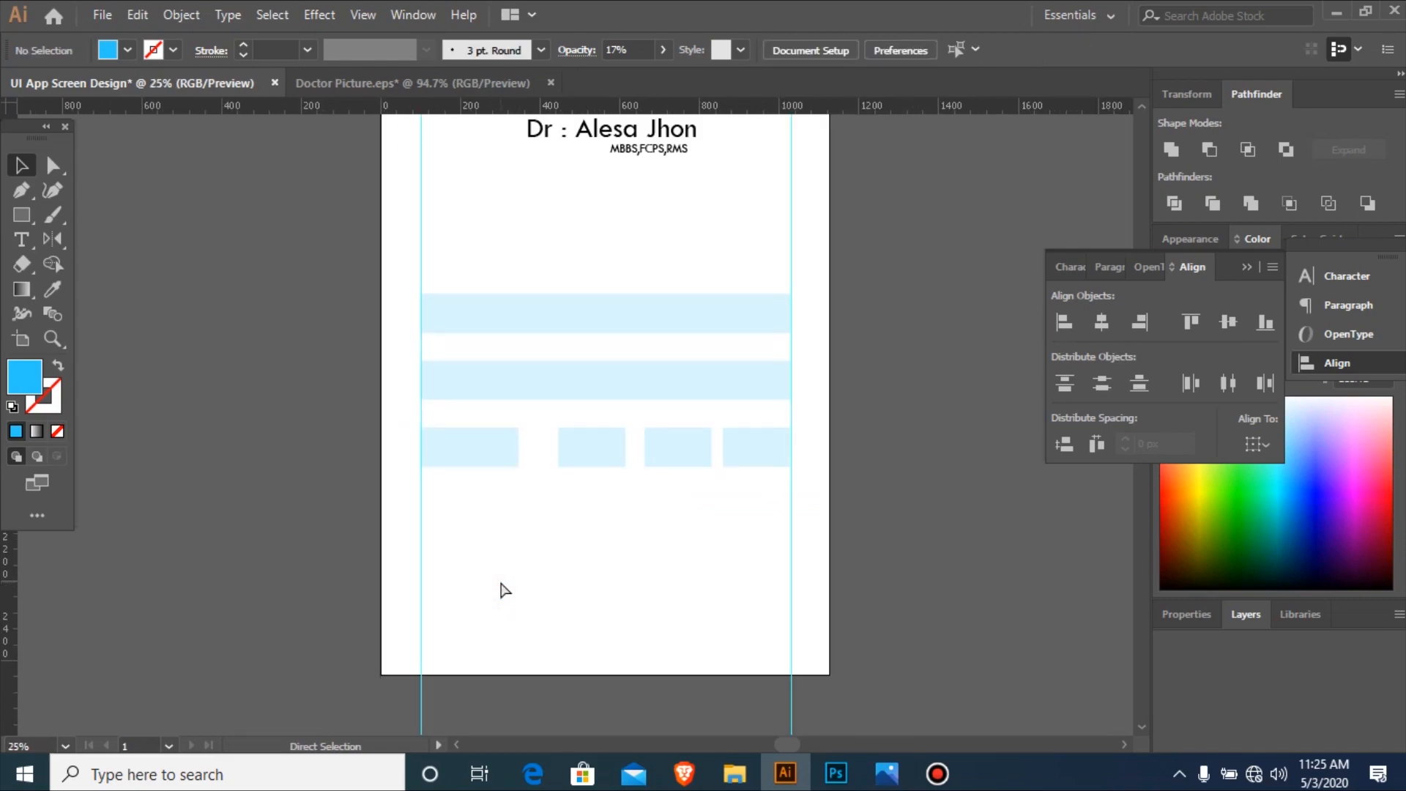
{"action": "key", "text": "ctrl+minus"}
{"action": "key", "text": "ctrl+minus"}
{"action": "key", "text": "ctrl+minus"}
{"action": "left_click_drag", "start_coordinate": [407, 293], "coordinate": [831, 543]}
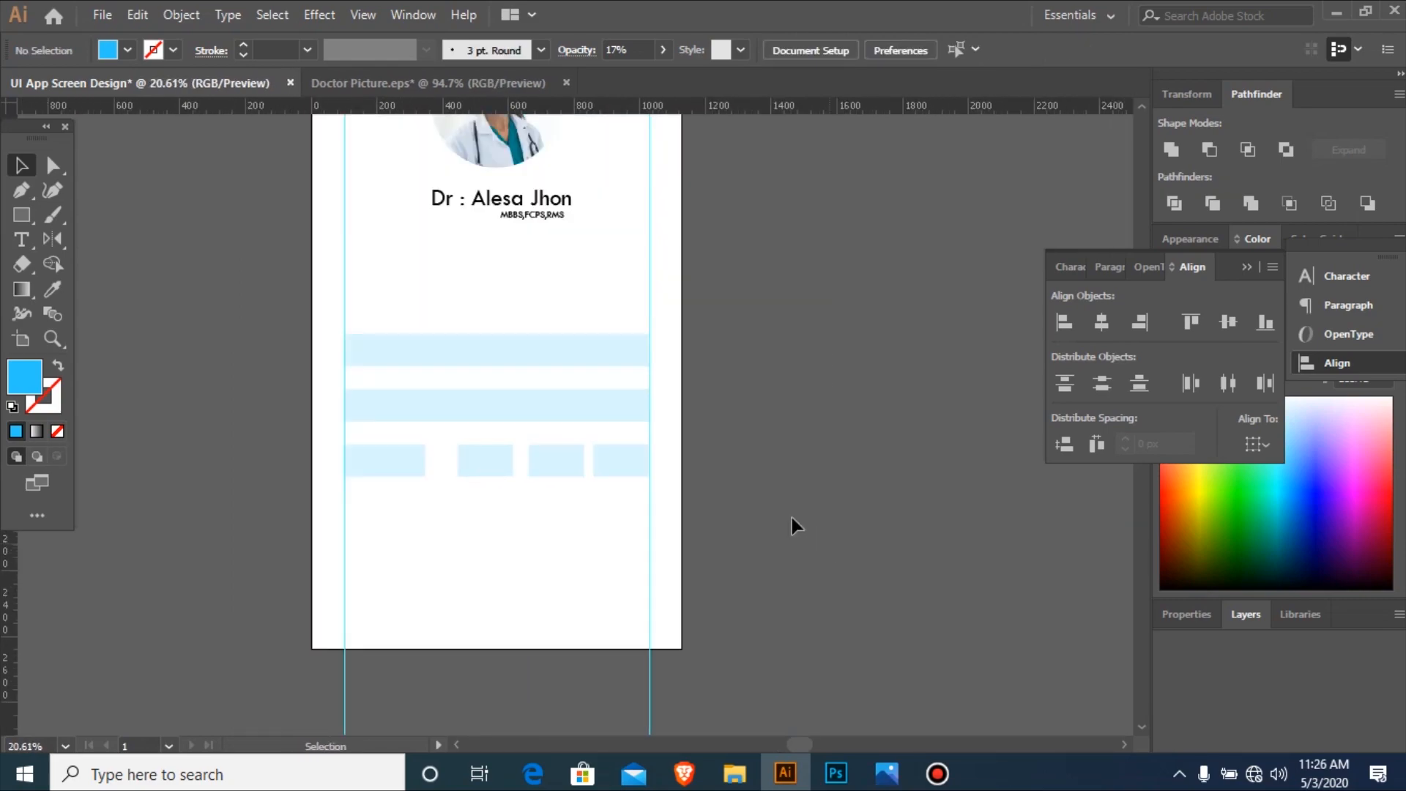
{"action": "left_click", "coordinate": [522, 415]}
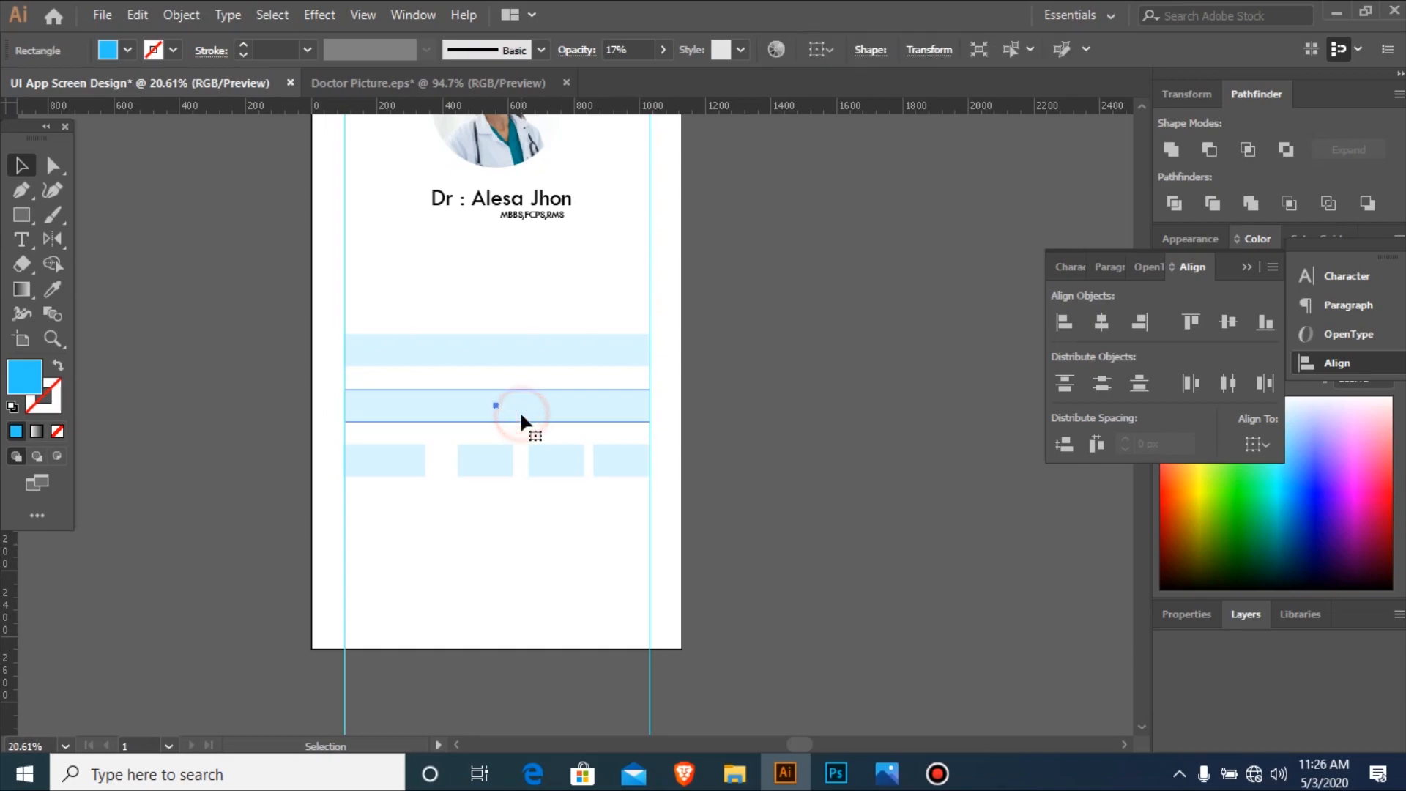
{"action": "left_click_drag", "start_coordinate": [401, 440], "coordinate": [624, 479]}
{"action": "key", "text": "shift+Down"}
{"action": "key", "text": "shift+Down"}
{"action": "key", "text": "shift+Down"}
{"action": "key", "text": "shift+Down"}
{"action": "key", "text": "shift+Down"}
{"action": "key", "text": "shift+Down"}
{"action": "key", "text": "shift+Down"}
{"action": "key", "text": "shift+Down"}
{"action": "key", "text": "shift+Down"}
{"action": "key", "text": "shift+Down"}
{"action": "key", "text": "shift+Down"}
{"action": "key", "text": "shift+Down"}
{"action": "key", "text": "shift+Down"}
{"action": "key", "text": "shift+Down"}
{"action": "key", "text": "shift+Down"}
{"action": "key", "text": "shift+Down"}
{"action": "key", "text": "shift+Down"}
{"action": "key", "text": "shift+Down"}
{"action": "key", "text": "shift+Down"}
{"action": "key", "text": "shift+Down"}
{"action": "key", "text": "shift+Down"}
{"action": "key", "text": "Down"}
{"action": "key", "text": "Down"}
{"action": "key", "text": "Down"}
{"action": "key", "text": "Down"}
{"action": "key", "text": "Down"}
{"action": "key", "text": "Down"}
{"action": "key", "text": "Down"}
{"action": "key", "text": "Down"}
{"action": "key", "text": "Down"}
{"action": "key", "text": "Down"}
{"action": "key", "text": "Down"}
{"action": "key", "text": "Down"}
{"action": "key", "text": "Down"}
{"action": "key", "text": "Down"}
{"action": "key", "text": "Down"}
{"action": "left_click", "coordinate": [489, 398]}
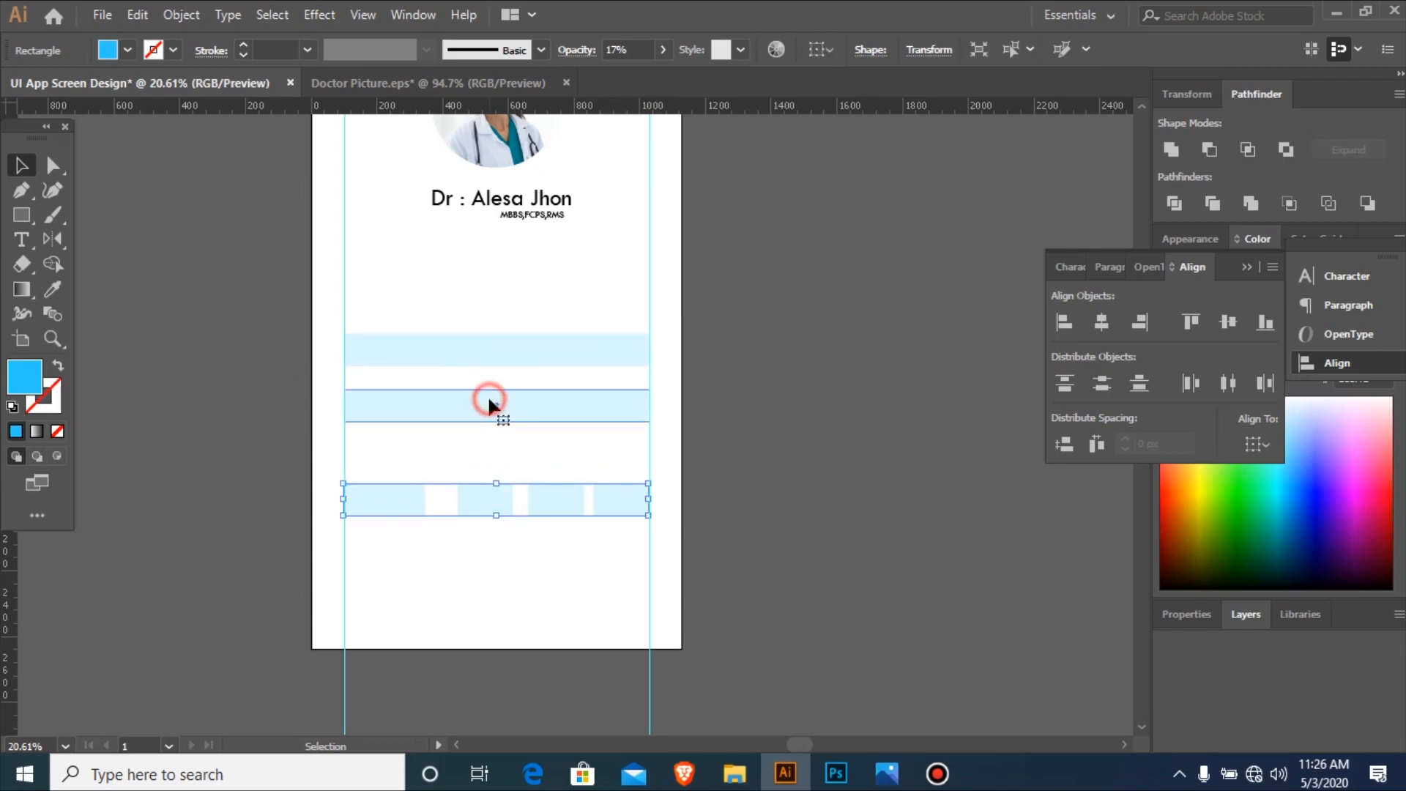
Duplicate the second bar below itself as a third bar and space the row of four boxes evenly beneath it.
{"action": "left_click_drag", "start_coordinate": [488, 395], "coordinate": [490, 450]}
{"action": "key", "text": "ctrl+space"}
{"action": "left_click_drag", "start_coordinate": [242, 243], "coordinate": [854, 622]}
{"action": "left_click_drag", "start_coordinate": [295, 628], "coordinate": [696, 562]}
{"action": "key", "text": "ctrl+minus"}
{"action": "key", "text": "ctrl+minus"}
{"action": "key", "text": "ctrl+minus"}
{"action": "key", "text": "ctrl+minus"}
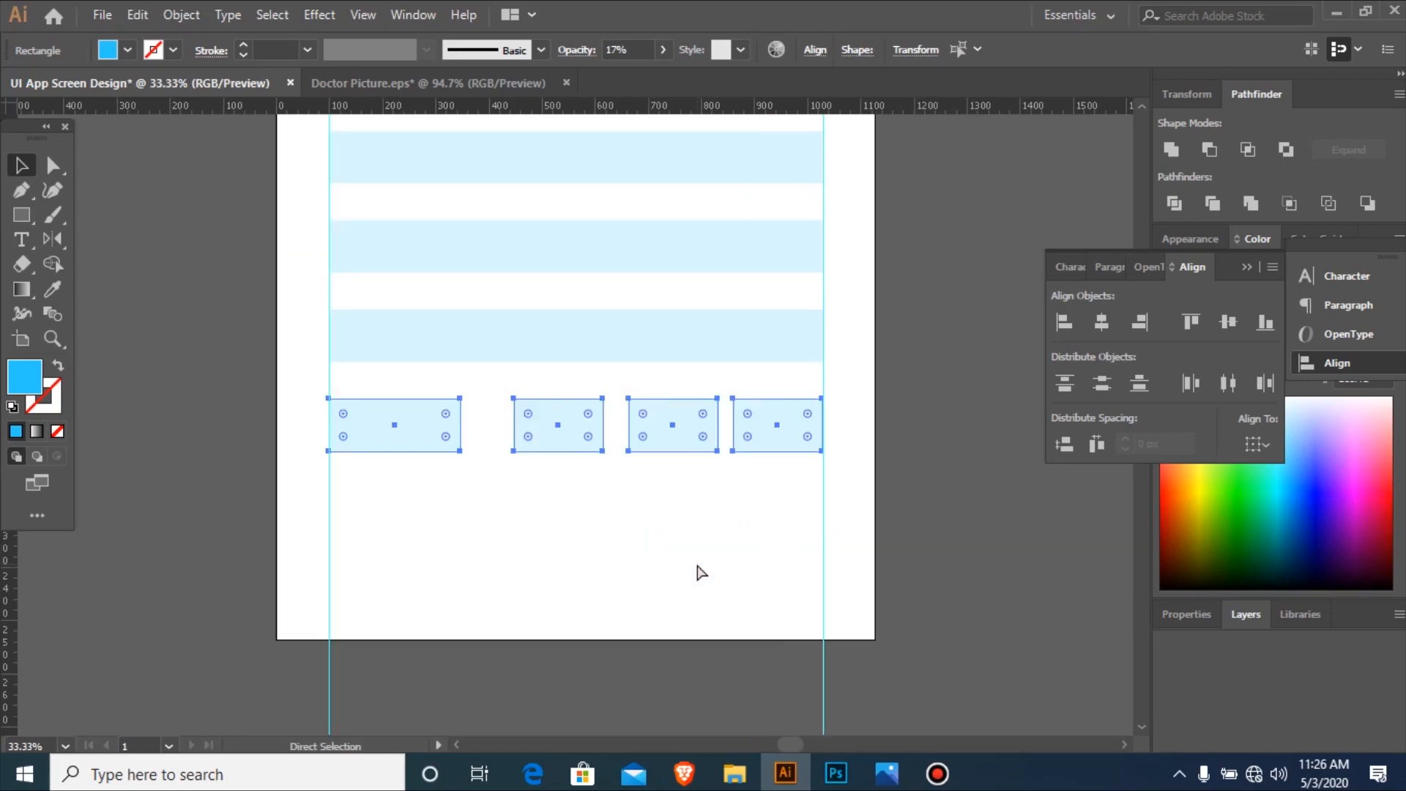
Copy the first box into the empty area below the row, widen it and centre it on the artboard.
{"action": "key", "text": "ctrl+space"}
{"action": "left_click_drag", "start_coordinate": [400, 249], "coordinate": [837, 553]}
{"action": "left_click", "coordinate": [358, 529]}
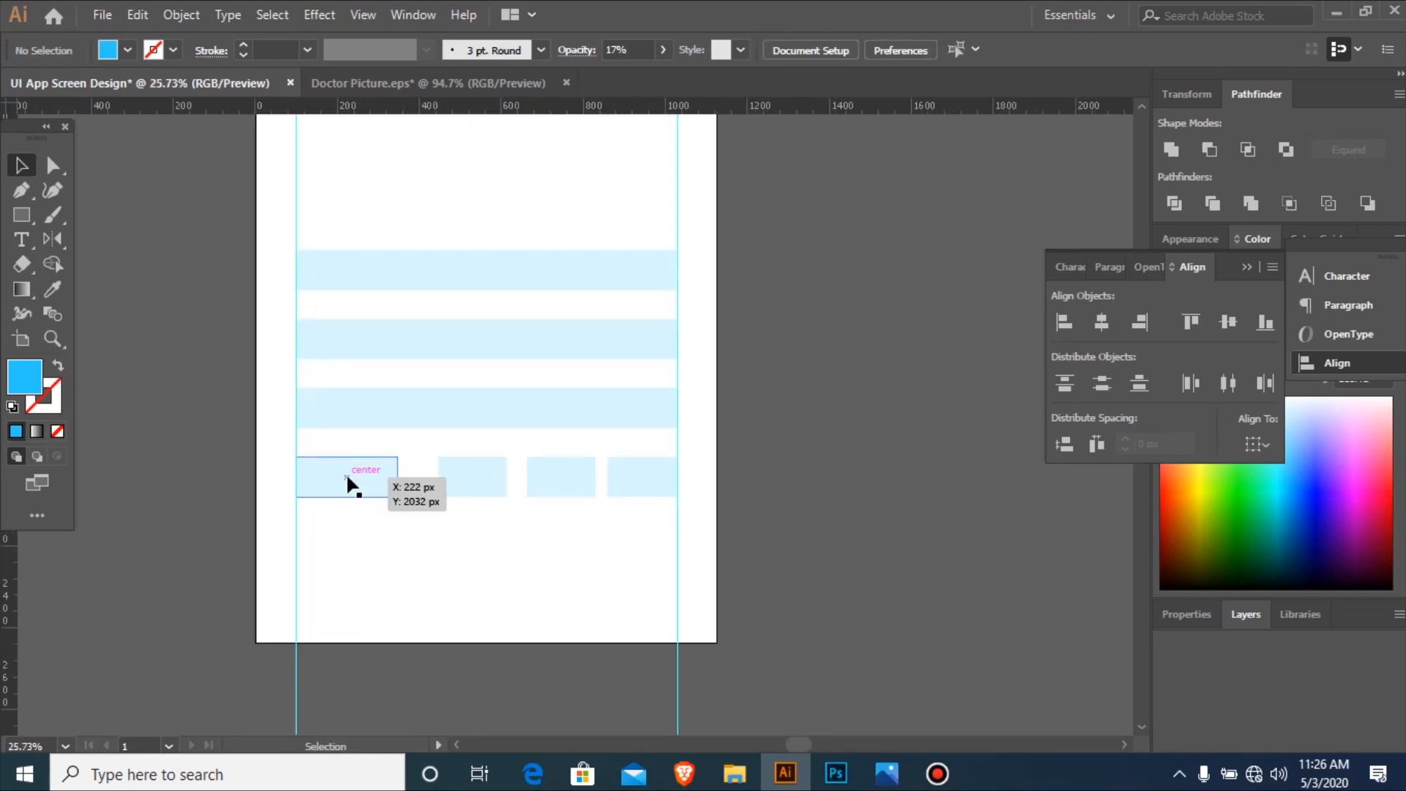
{"action": "left_click_drag", "start_coordinate": [346, 476], "coordinate": [571, 581]}
{"action": "left_click", "coordinate": [469, 630]}
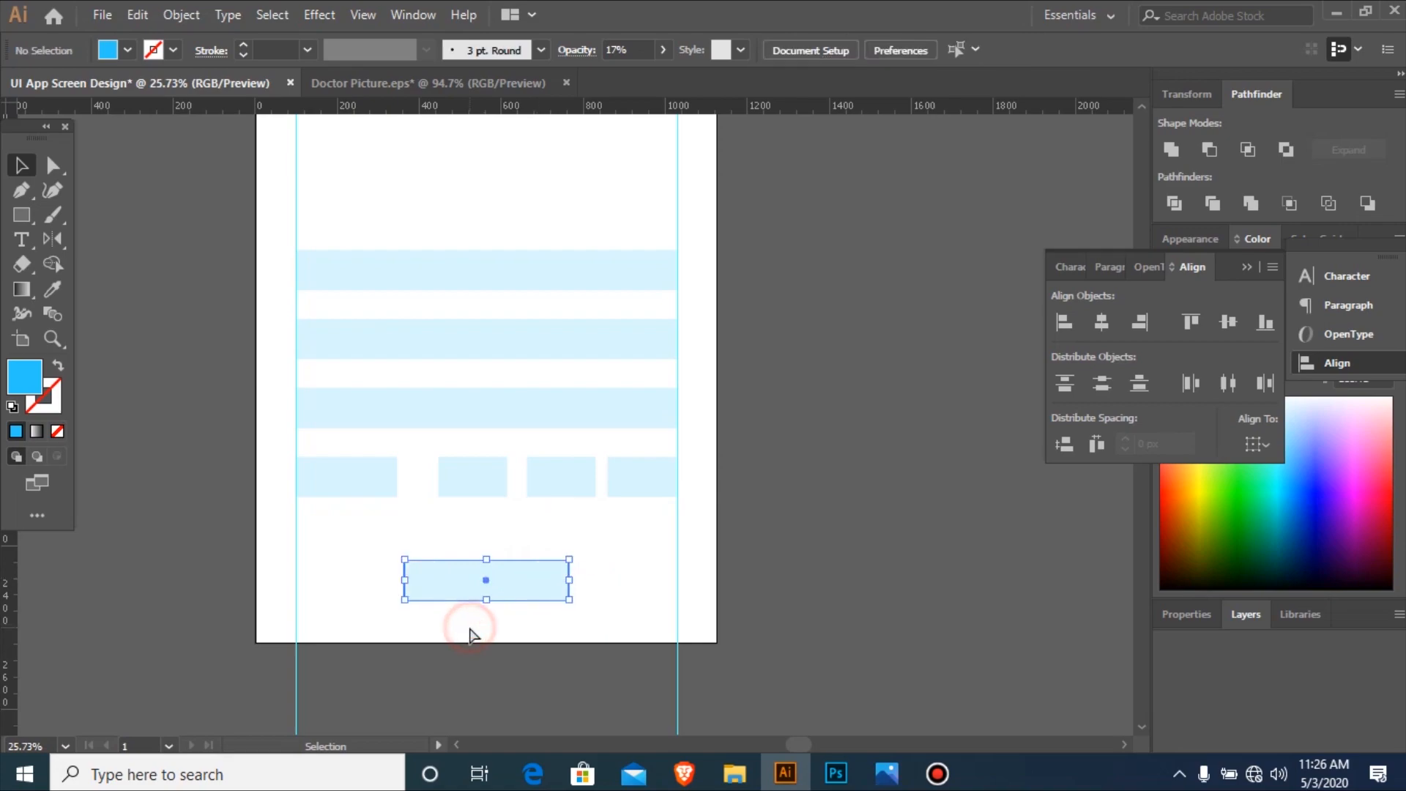
Add the text "Private Detail" just above the first pale blue bar.
{"action": "key", "text": "ctrl+minus"}
{"action": "key", "text": "ctrl+minus"}
{"action": "key", "text": "ctrl+minus"}
{"action": "key", "text": "ctrl+minus"}
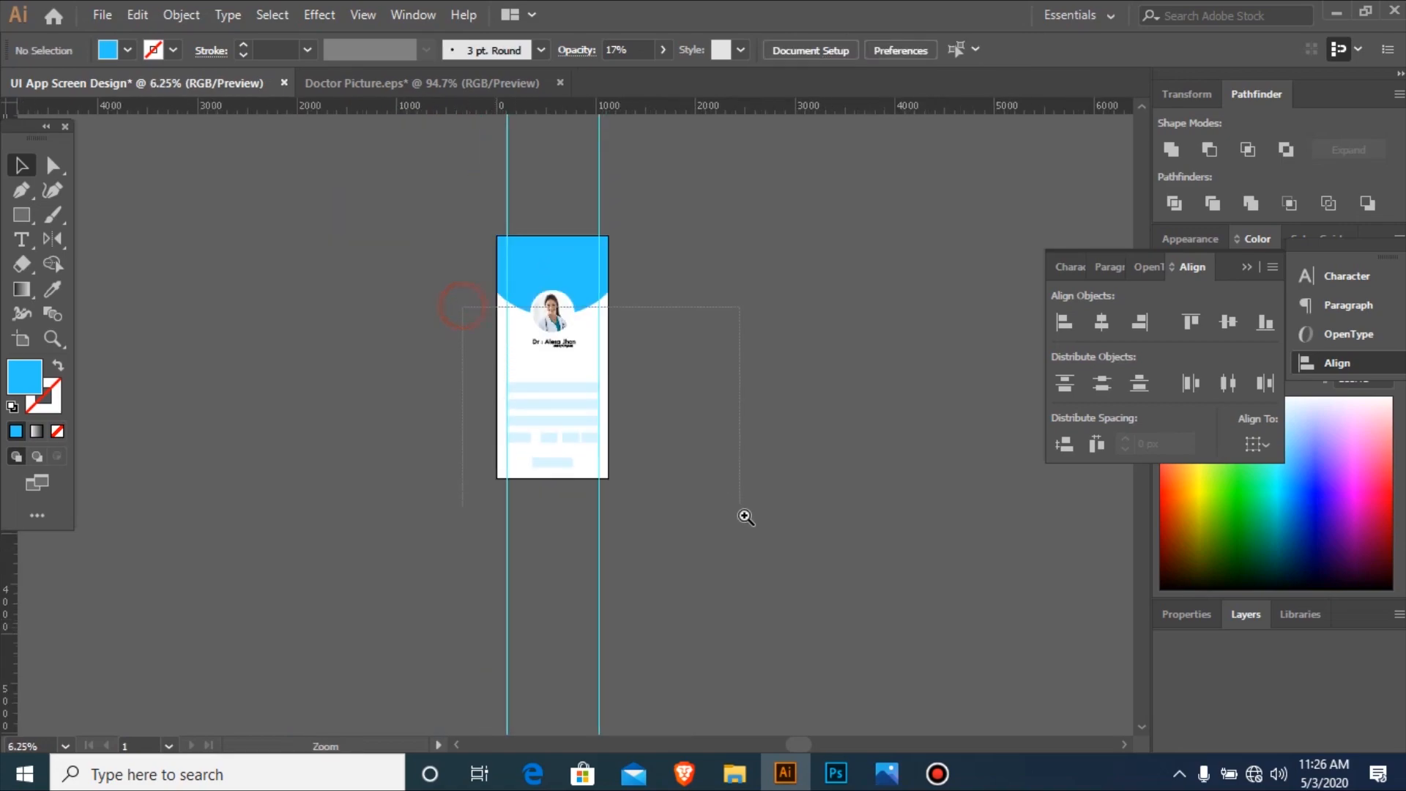
{"action": "left_click_drag", "start_coordinate": [745, 537], "coordinate": [745, 537]}
{"action": "left_click_drag", "start_coordinate": [265, 262], "coordinate": [624, 493]}
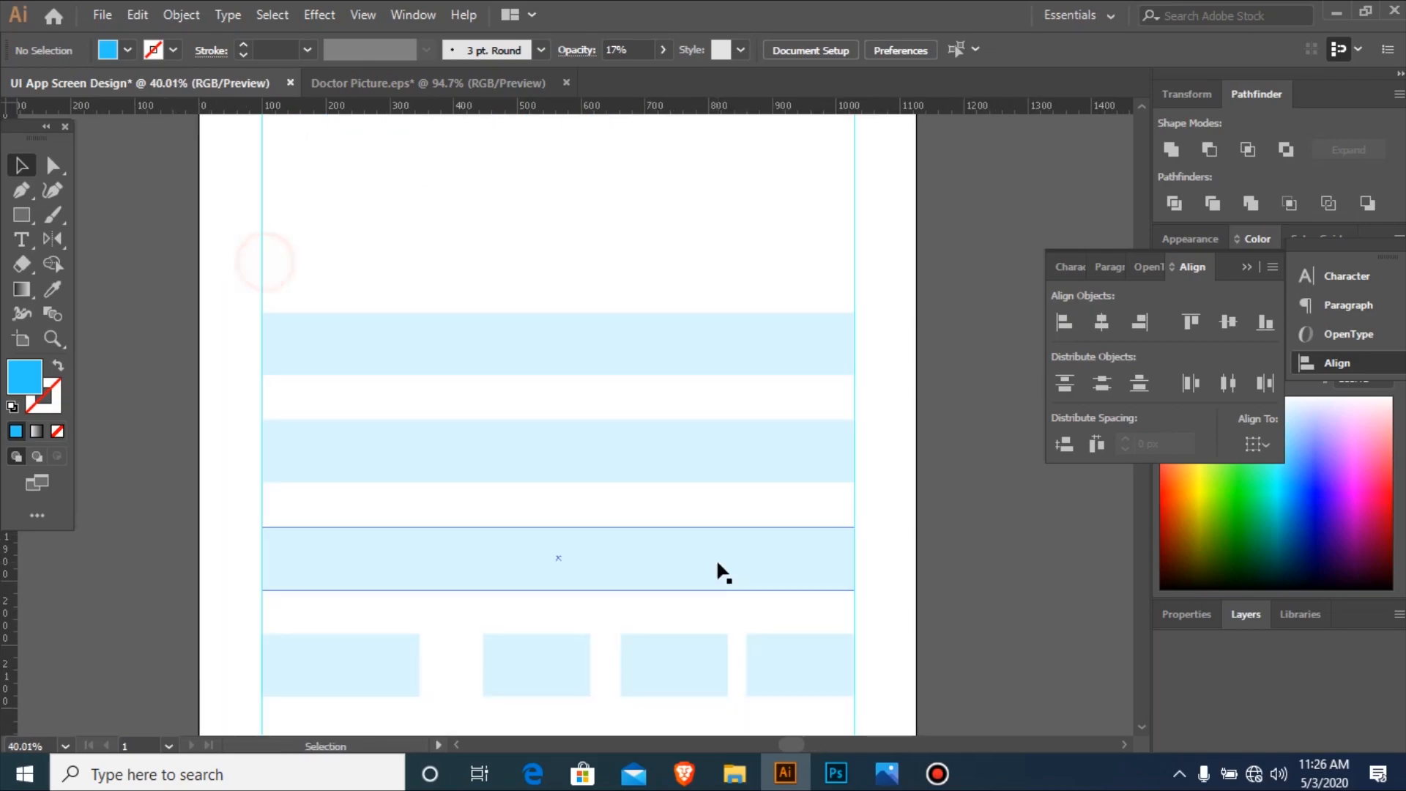
{"action": "key", "text": "t"}
{"action": "double_click", "coordinate": [287, 276]}
{"action": "type", "text": "Priva"}
{"action": "left_click", "coordinate": [17, 165]}
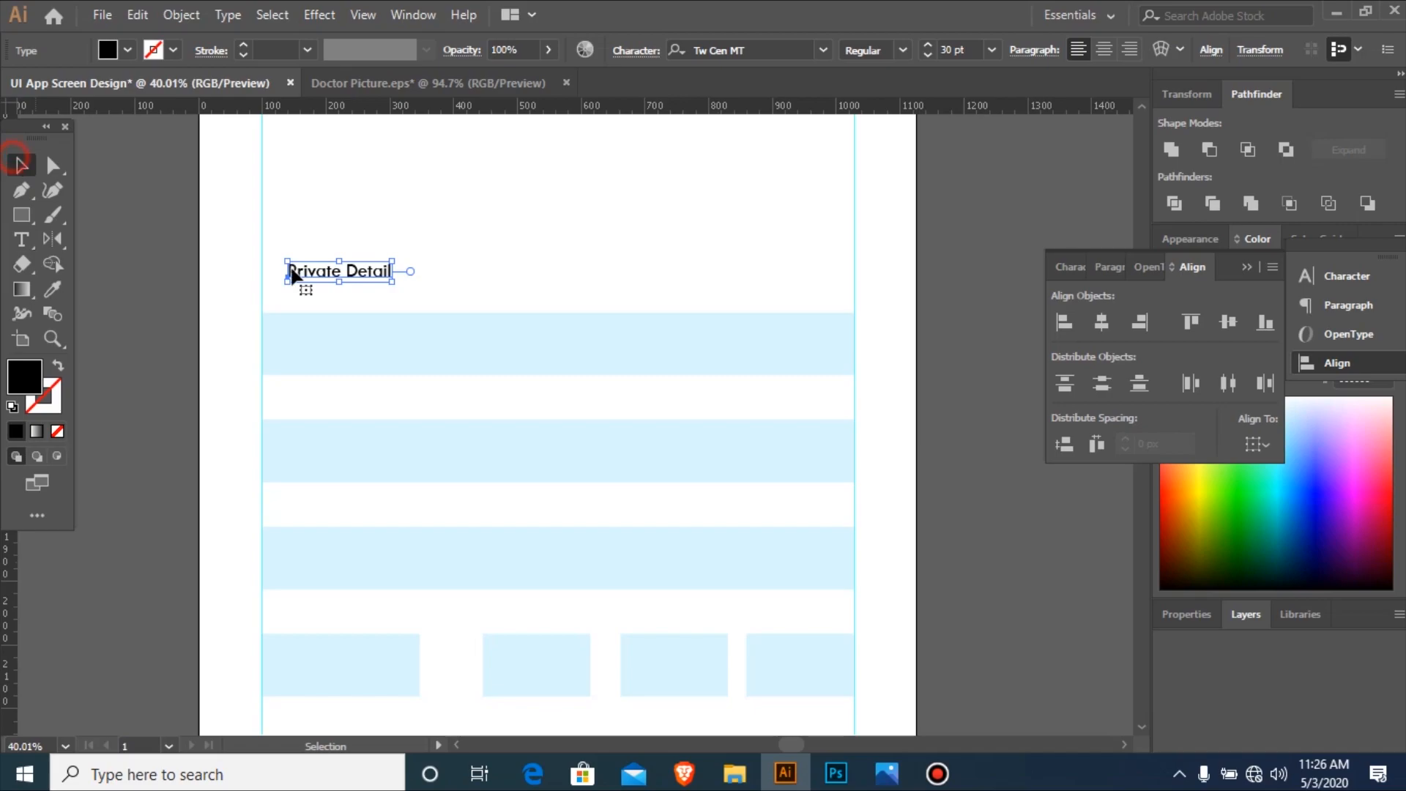
Move the "Private Detail" heading flush with the left margin guide and enlarge it to 42 pt.
{"action": "left_click_drag", "start_coordinate": [336, 272], "coordinate": [312, 288]}
{"action": "key", "text": "ctrl+shift+a"}
{"action": "left_click", "coordinate": [315, 292]}
{"action": "key", "text": "ctrl+minus"}
{"action": "key", "text": "ctrl+minus"}
{"action": "key", "text": "ctrl+minus"}
{"action": "key", "text": "ctrl+minus"}
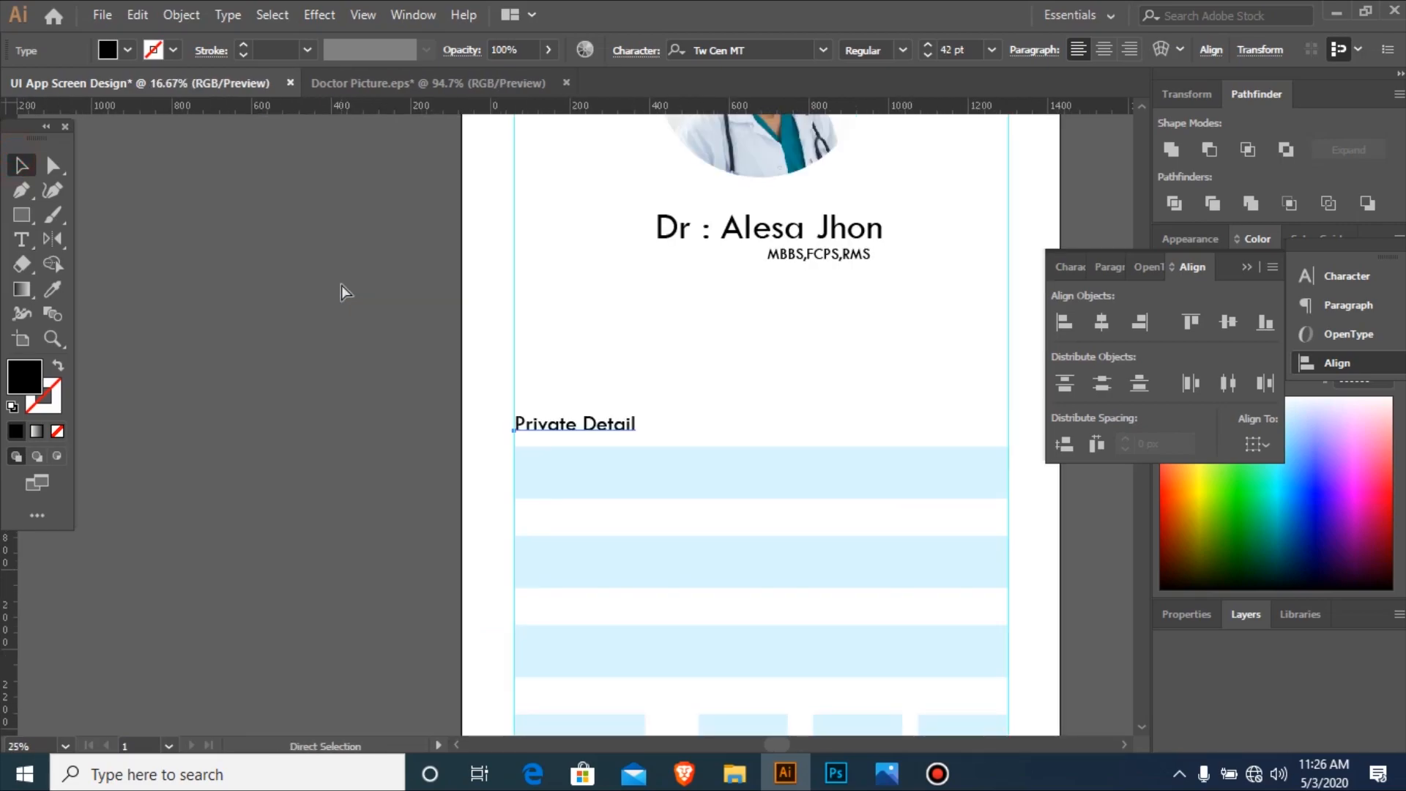
Nudge the "Private Detail" heading up slightly to widen its gap above the first bar.
{"action": "left_click_drag", "start_coordinate": [456, 306], "coordinate": [912, 650]}
{"action": "key", "text": "Up"}
{"action": "key", "text": "Up"}
{"action": "key", "text": "Up"}
{"action": "key", "text": "Up"}
{"action": "key", "text": "Up"}
{"action": "key", "text": "Up"}
{"action": "key", "text": "Up"}
{"action": "key", "text": "Up"}
{"action": "key", "text": "Up"}
{"action": "key", "text": "Up"}
{"action": "key", "text": "Up"}
{"action": "key", "text": "Up"}
Copy the "Private Detail" heading straight down onto the first bar and change the copy's text to "Email".
{"action": "left_click_drag", "start_coordinate": [247, 272], "coordinate": [773, 664]}
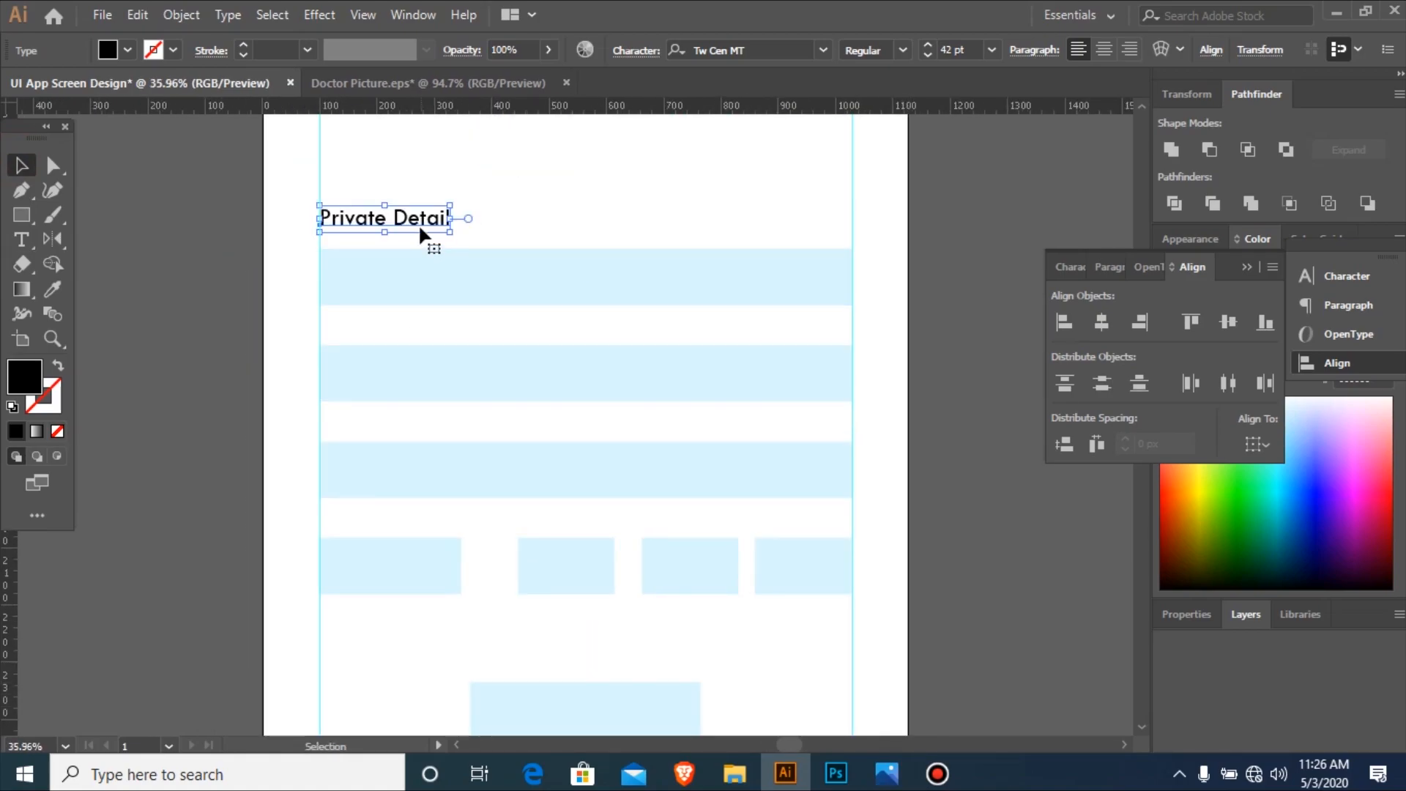
{"action": "left_click_drag", "start_coordinate": [421, 262], "coordinate": [424, 295]}
{"action": "left_click_drag", "start_coordinate": [242, 211], "coordinate": [628, 452]}
{"action": "key", "text": "t"}
{"action": "left_click", "coordinate": [452, 317]}
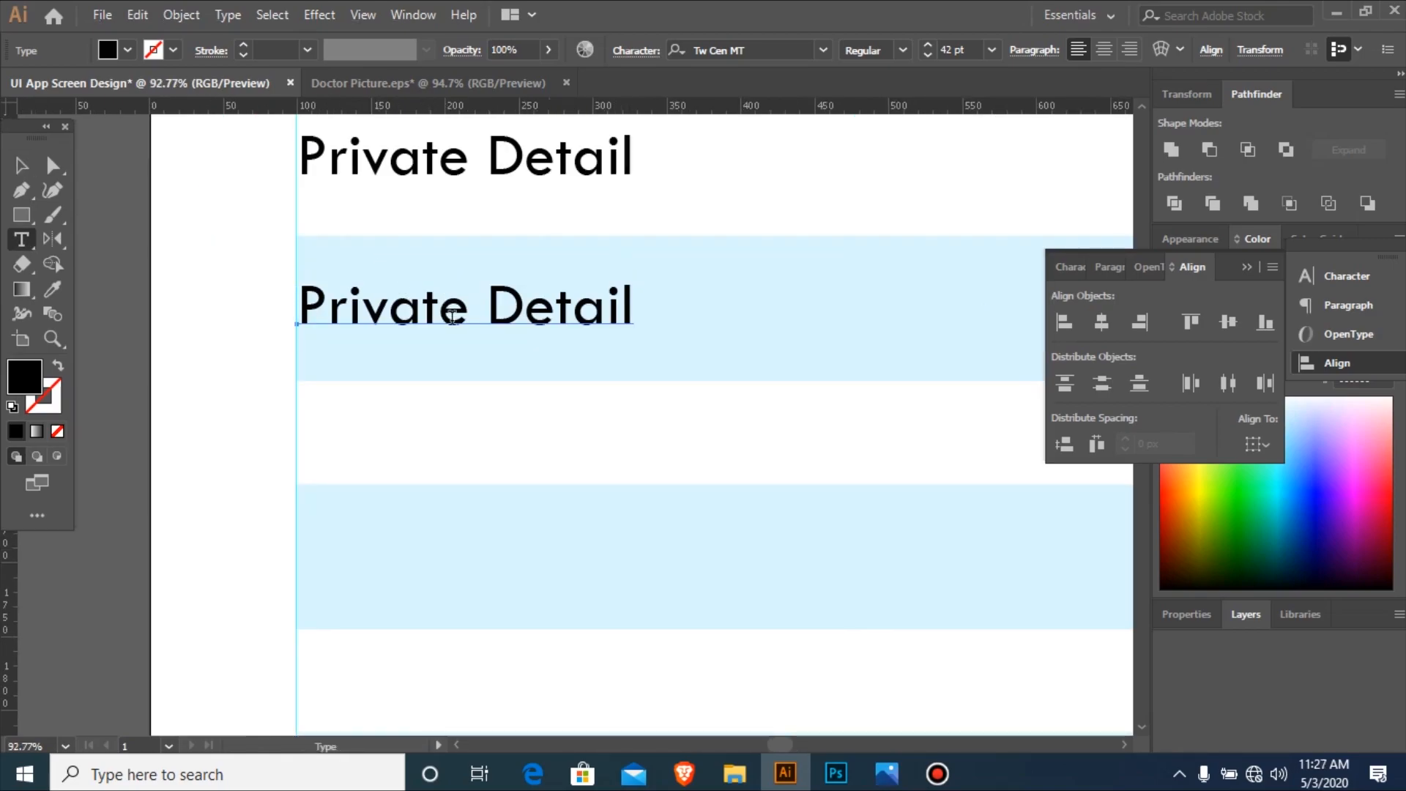
{"action": "double_click", "coordinate": [462, 321]}
{"action": "key", "text": "ctrl+a"}
{"action": "type", "text": "Email"}
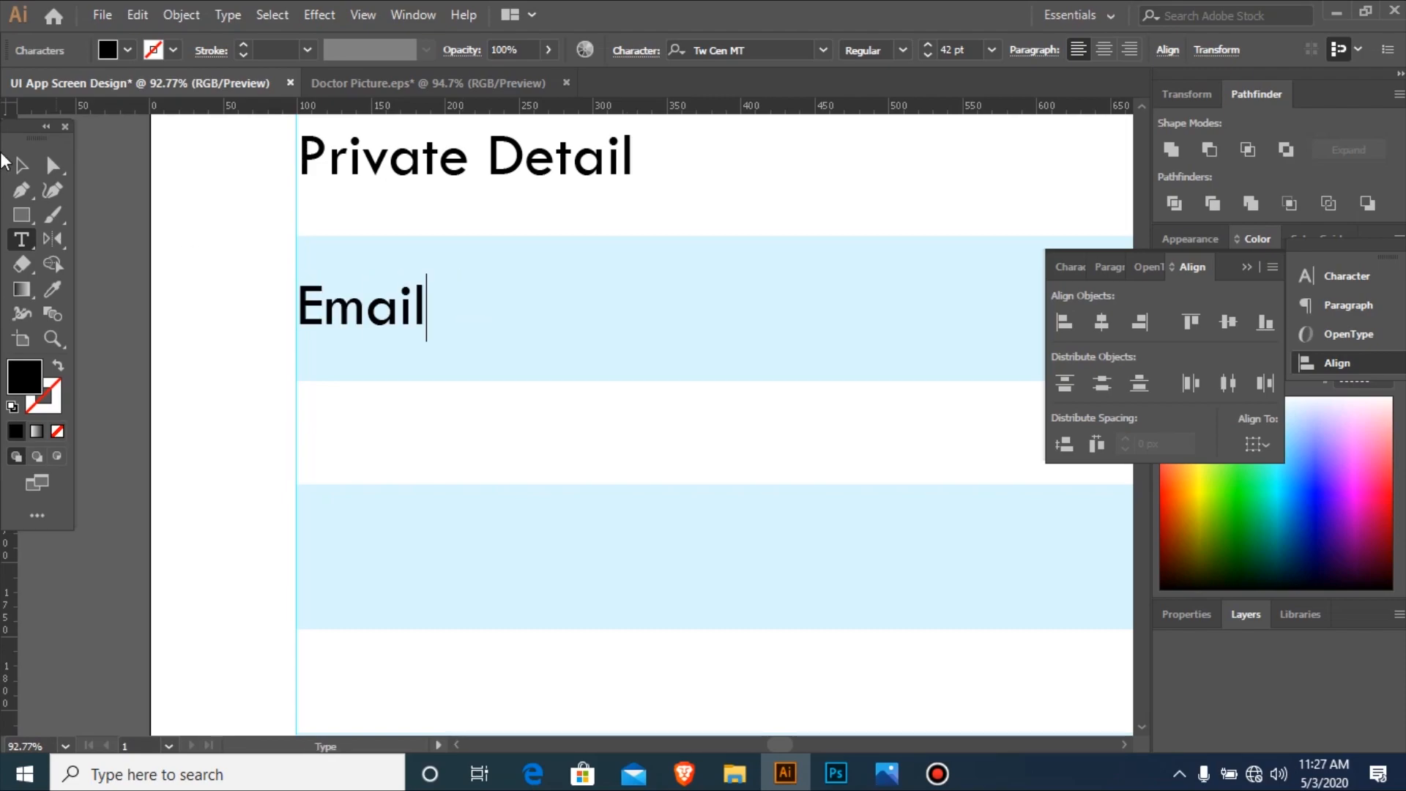
{"action": "left_click", "coordinate": [20, 171]}
Copy the "Email" label straight down onto the second bar and change the copy's text to "Pasword".
{"action": "key", "text": "ctrl+minus"}
{"action": "key", "text": "ctrl+minus"}
{"action": "key", "text": "ctrl+minus"}
{"action": "key", "text": "ctrl+minus"}
{"action": "key", "text": "ctrl+minus"}
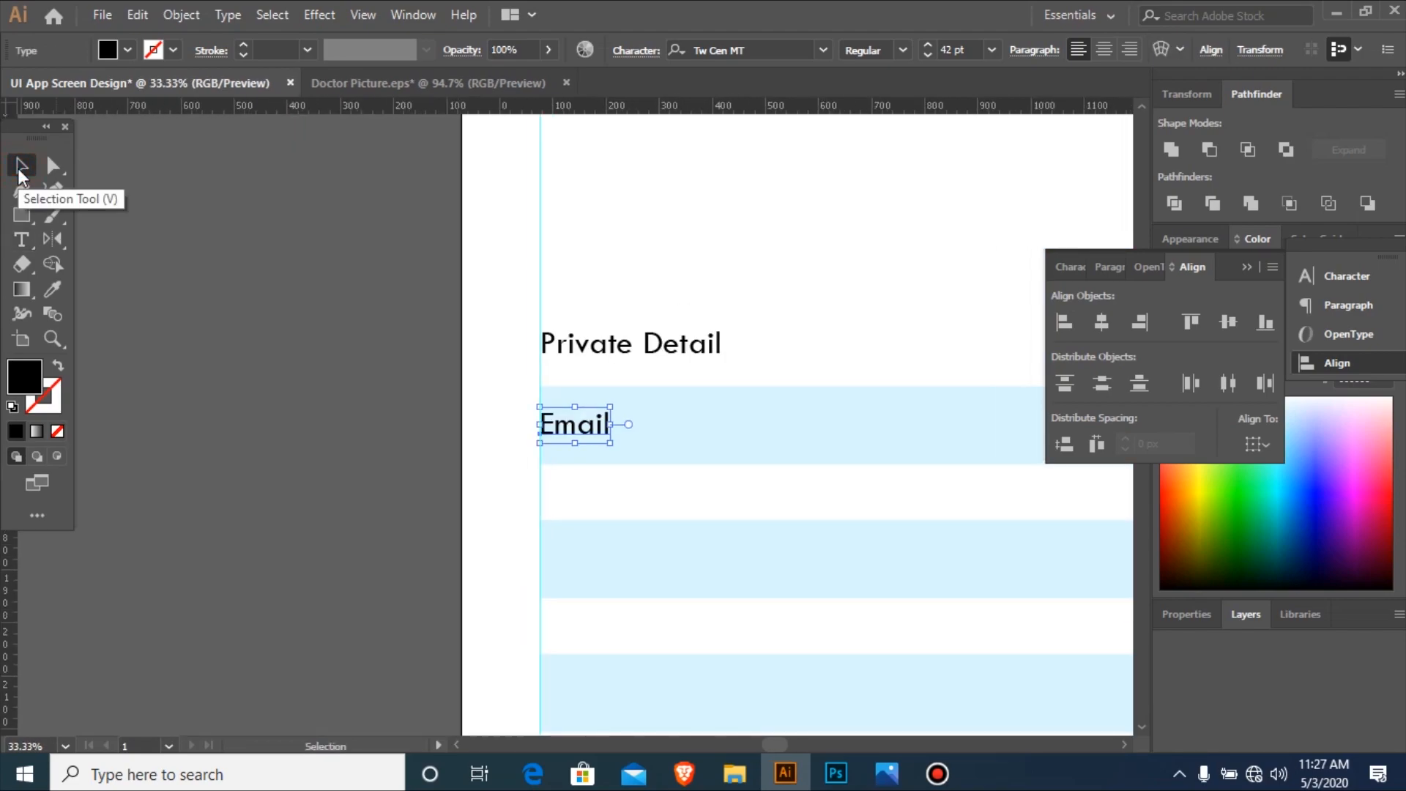
{"action": "left_click_drag", "start_coordinate": [408, 371], "coordinate": [842, 581]}
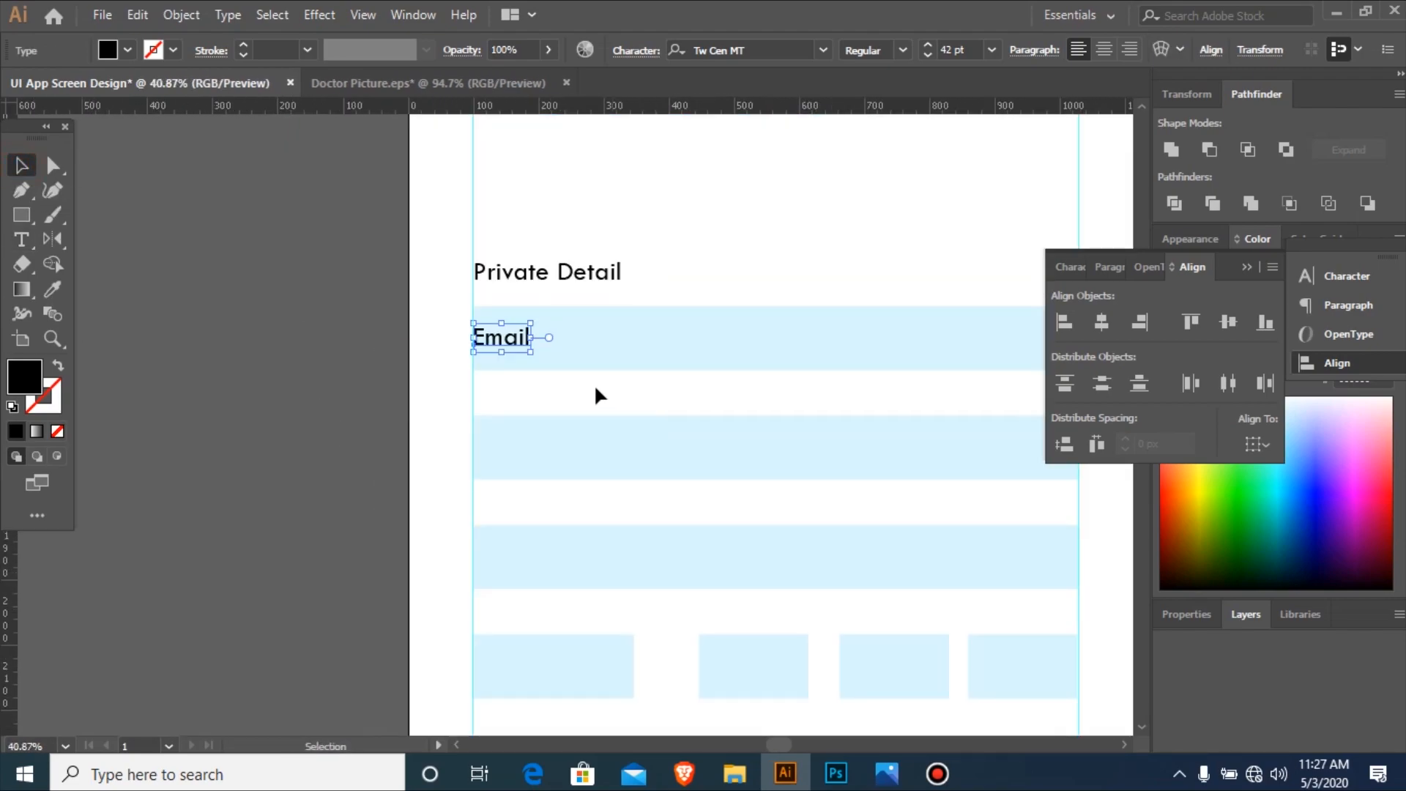
{"action": "left_click_drag", "start_coordinate": [523, 356], "coordinate": [520, 456]}
{"action": "key", "text": "t"}
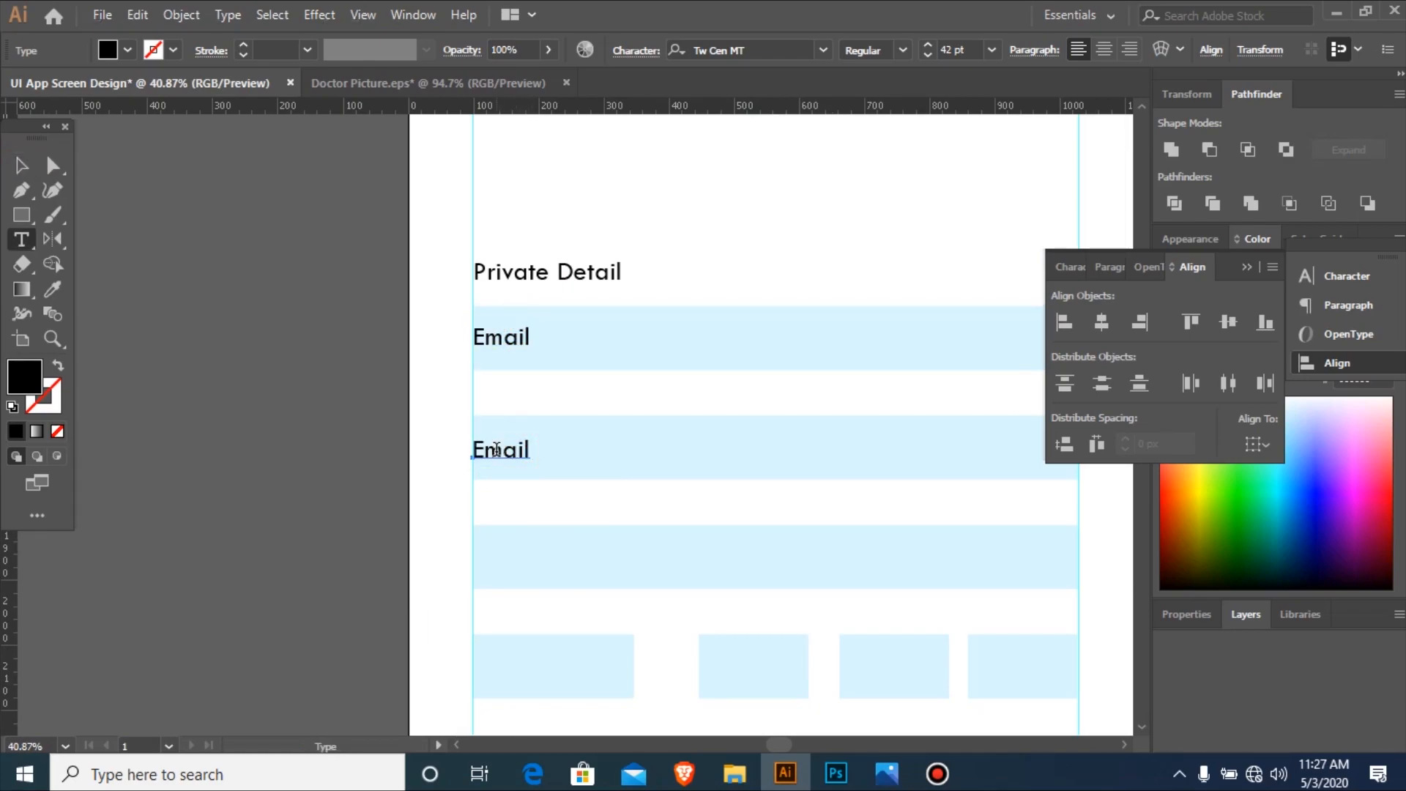
{"action": "double_click", "coordinate": [495, 449]}
{"action": "type", "text": "Pasword"}
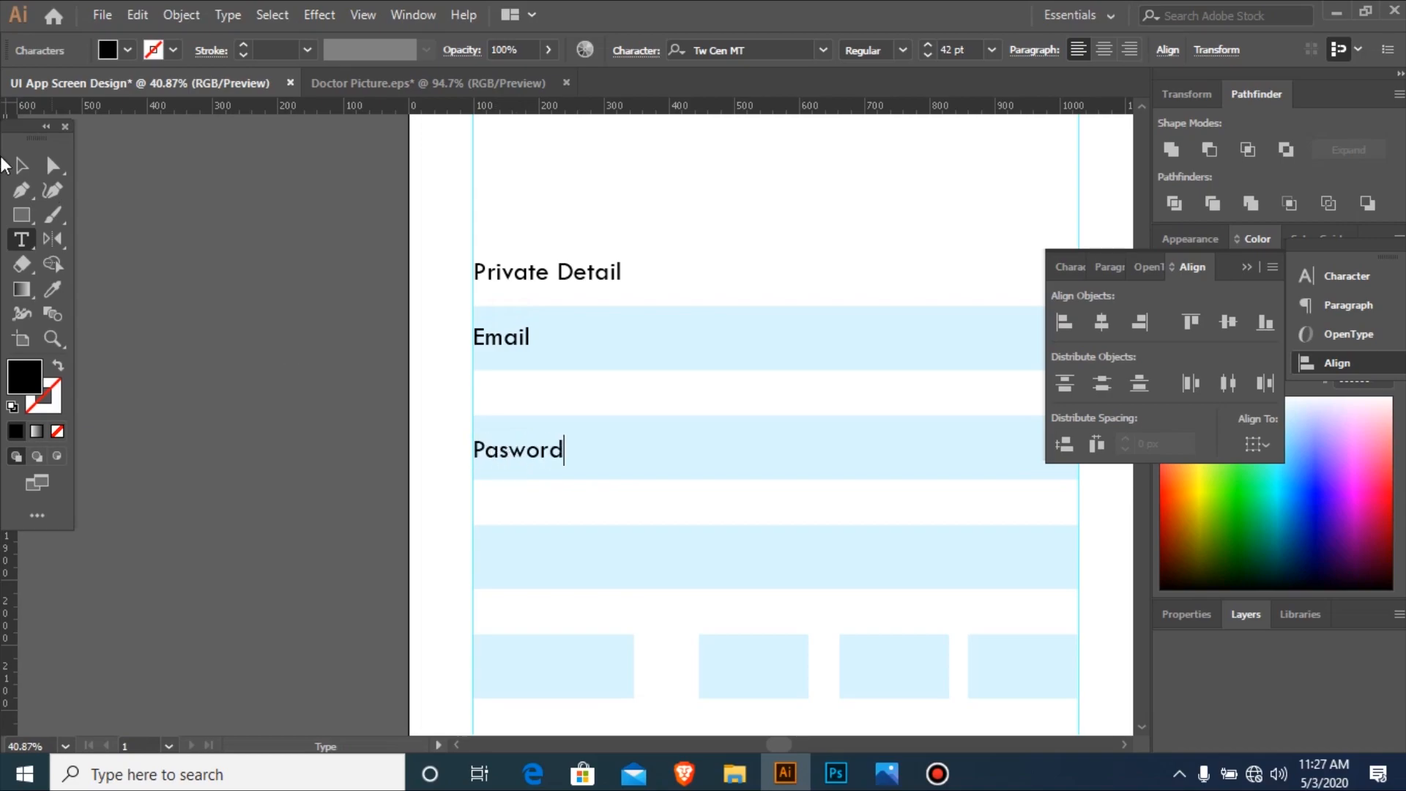
{"action": "left_click", "coordinate": [21, 166]}
Copy the second bar's label straight down onto the third bar and change the copy's text to "Phone Number".
{"action": "key", "text": "ctrl+minus"}
{"action": "key", "text": "ctrl+minus"}
{"action": "key", "text": "ctrl+minus"}
{"action": "key", "text": "ctrl+minus"}
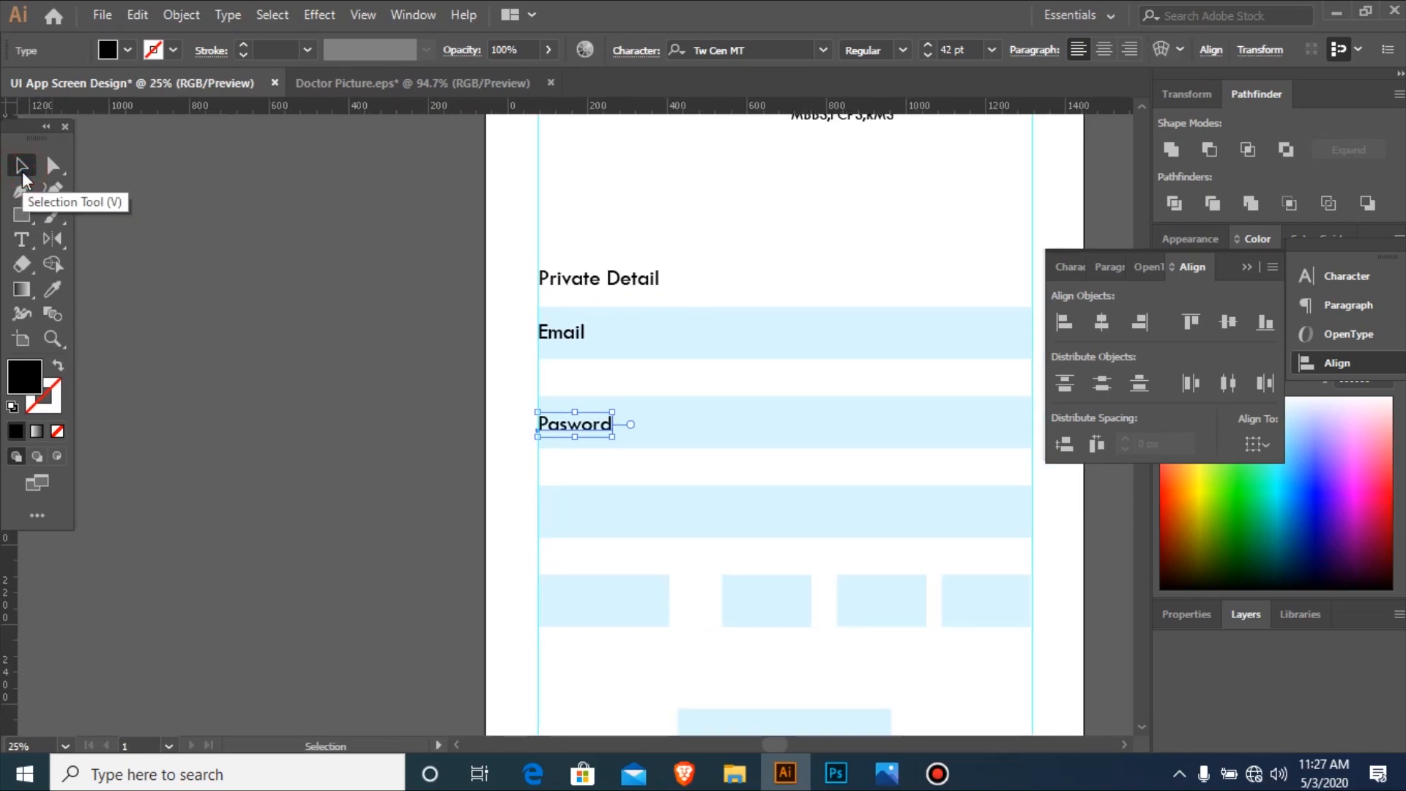
{"action": "left_click_drag", "start_coordinate": [391, 357], "coordinate": [962, 585]}
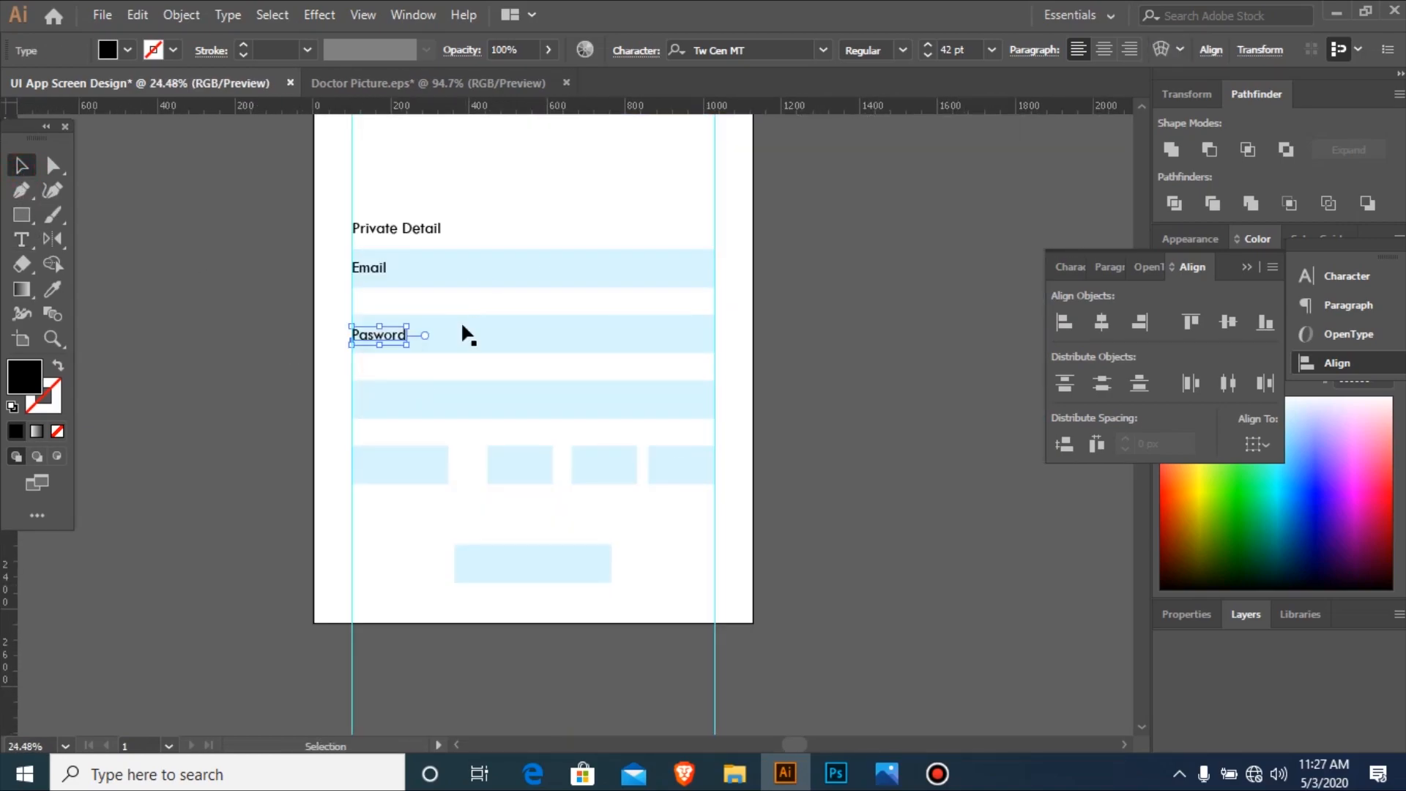
{"action": "left_click_drag", "start_coordinate": [391, 361], "coordinate": [391, 400]}
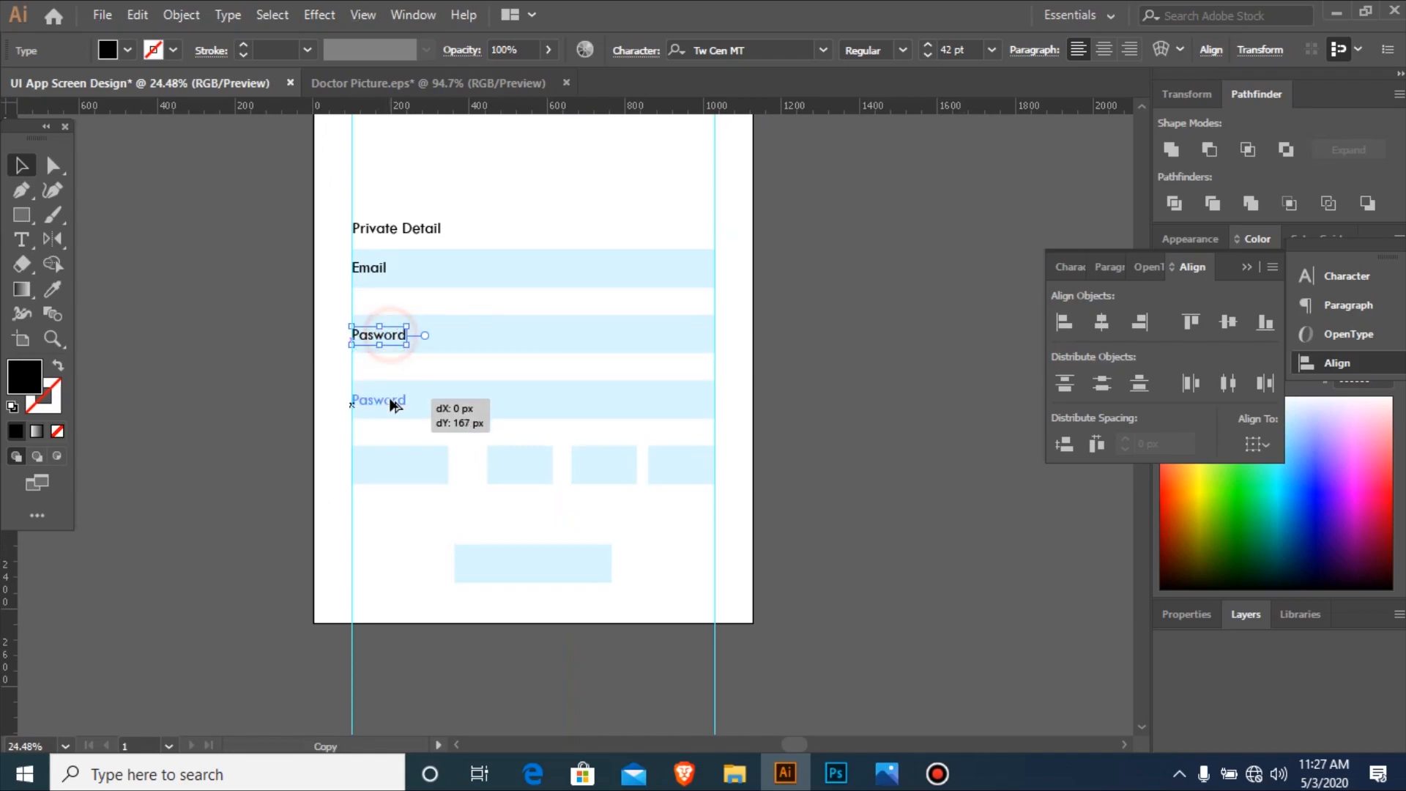
{"action": "left_click_drag", "start_coordinate": [267, 305], "coordinate": [496, 493]}
{"action": "key", "text": "t"}
{"action": "left_click", "coordinate": [542, 444]}
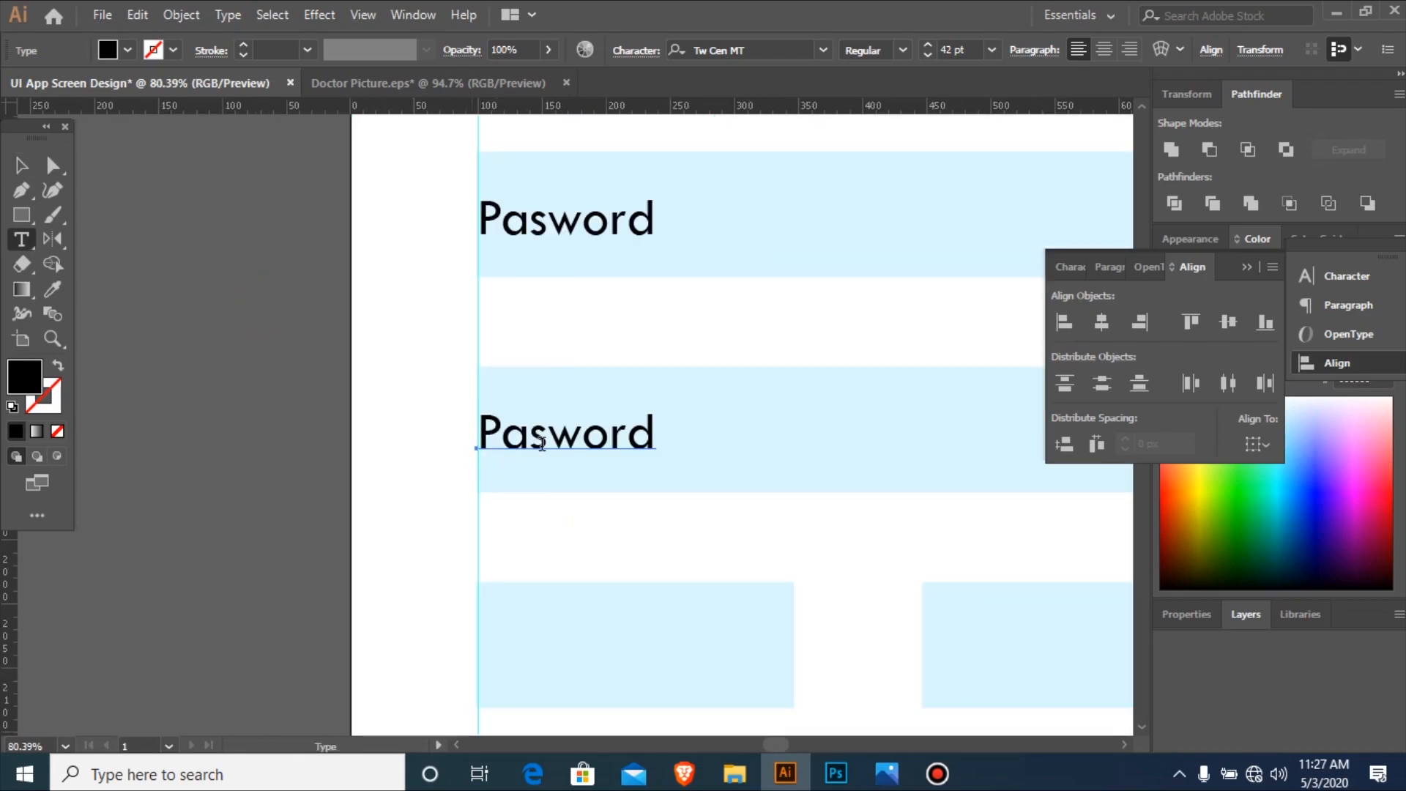
{"action": "double_click", "coordinate": [570, 434]}
{"action": "type", "text": "Phone Number"}
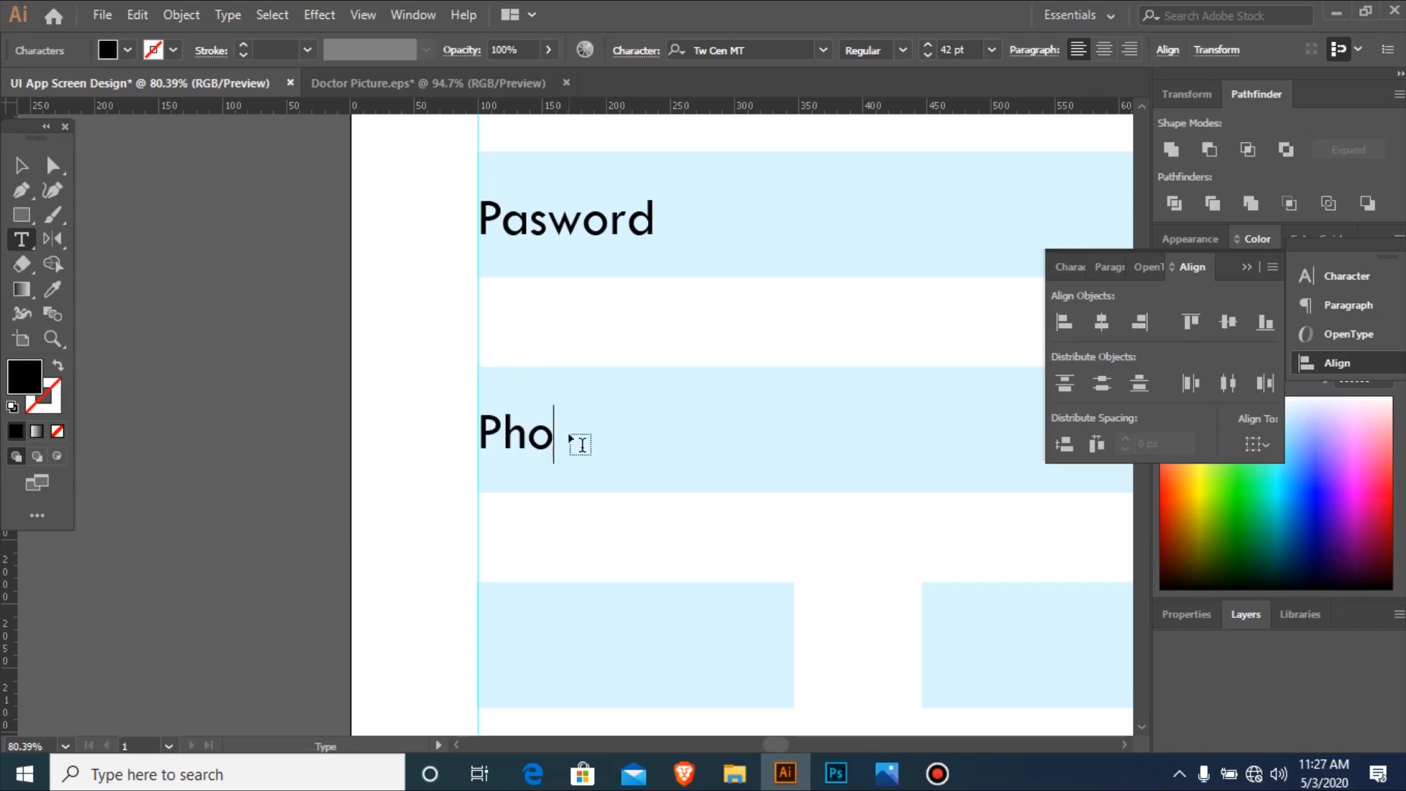
{"action": "left_click", "coordinate": [23, 163]}
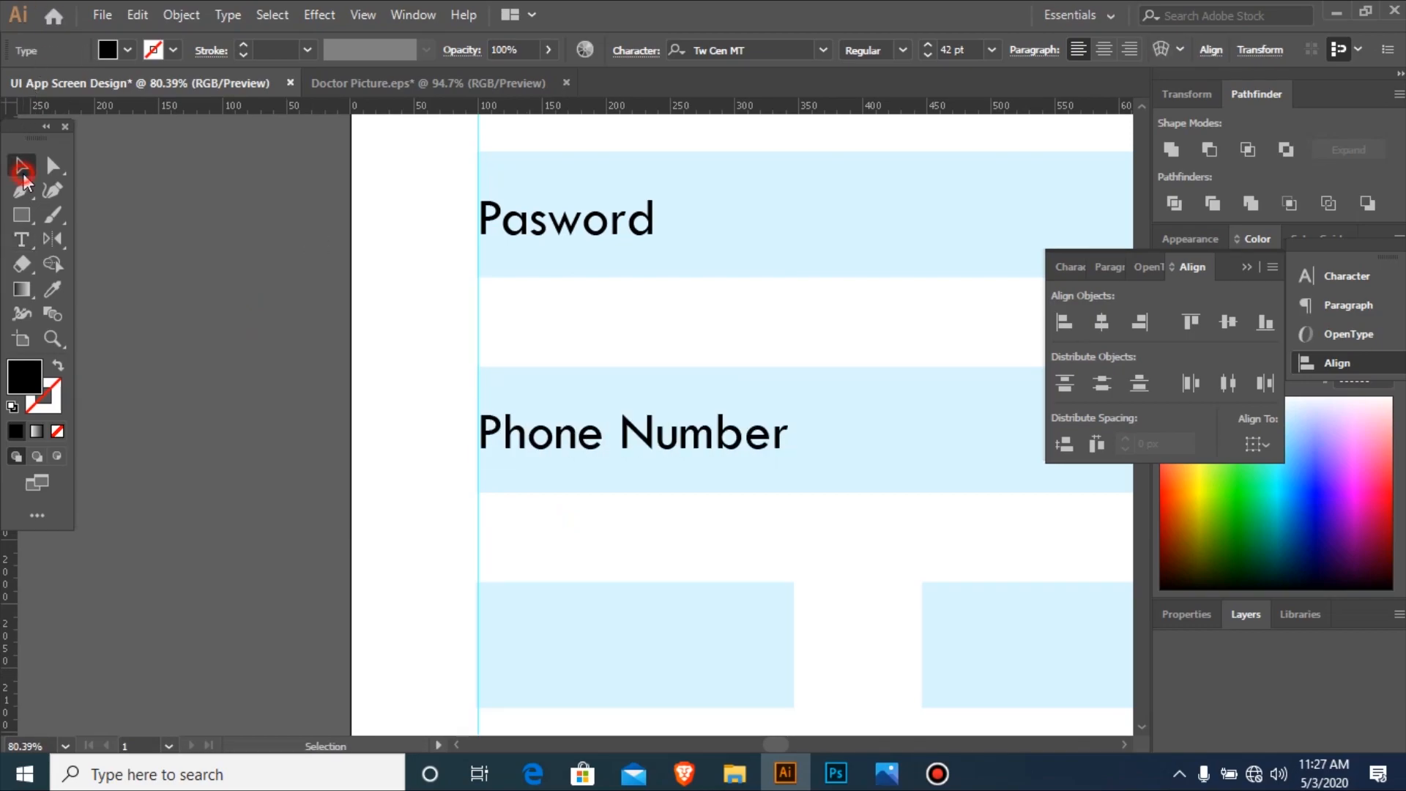
Copy the "Phone Number" label down into the first box of the row and change the copy's text to "Gender".
{"action": "key", "text": "ctrl+minus"}
{"action": "key", "text": "ctrl+minus"}
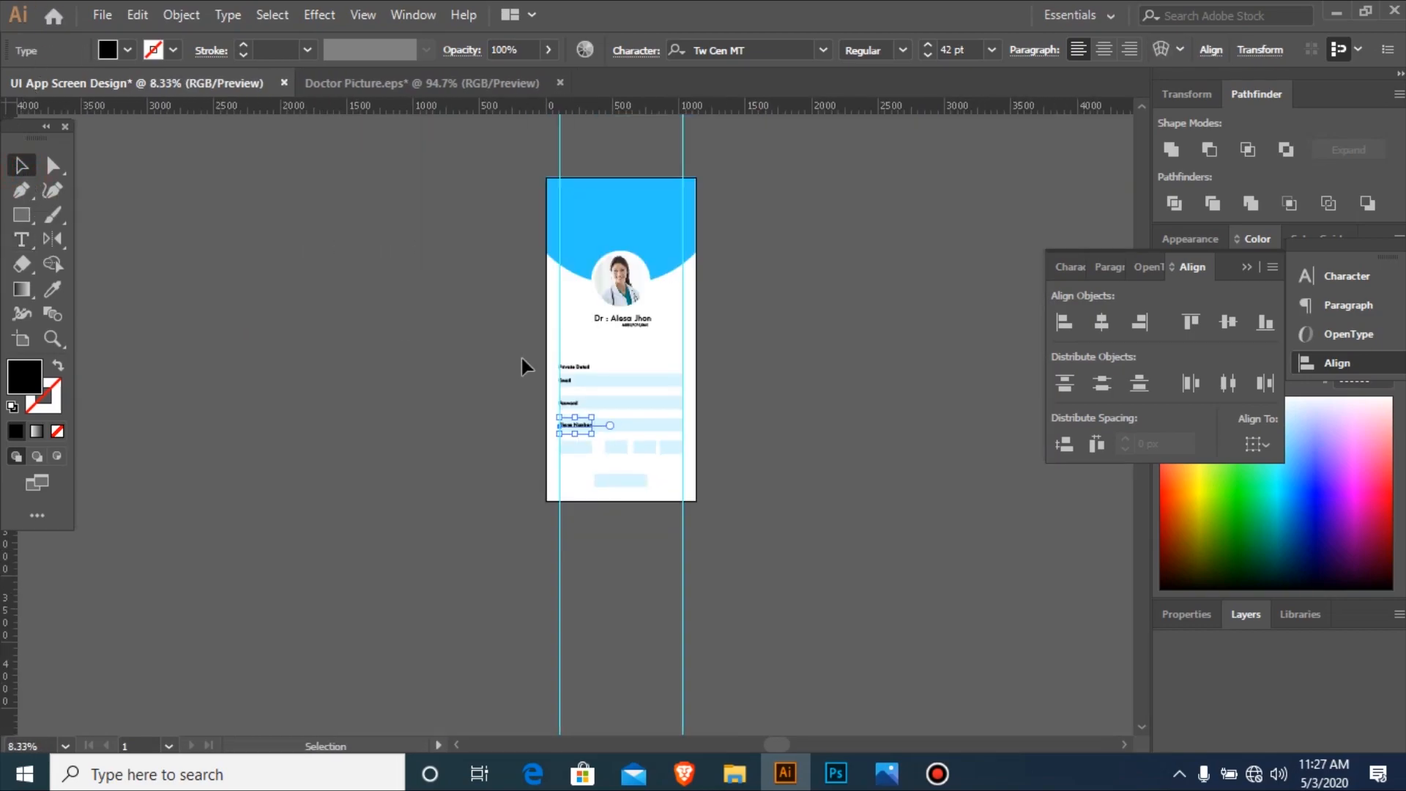
{"action": "left_click_drag", "start_coordinate": [514, 372], "coordinate": [767, 481]}
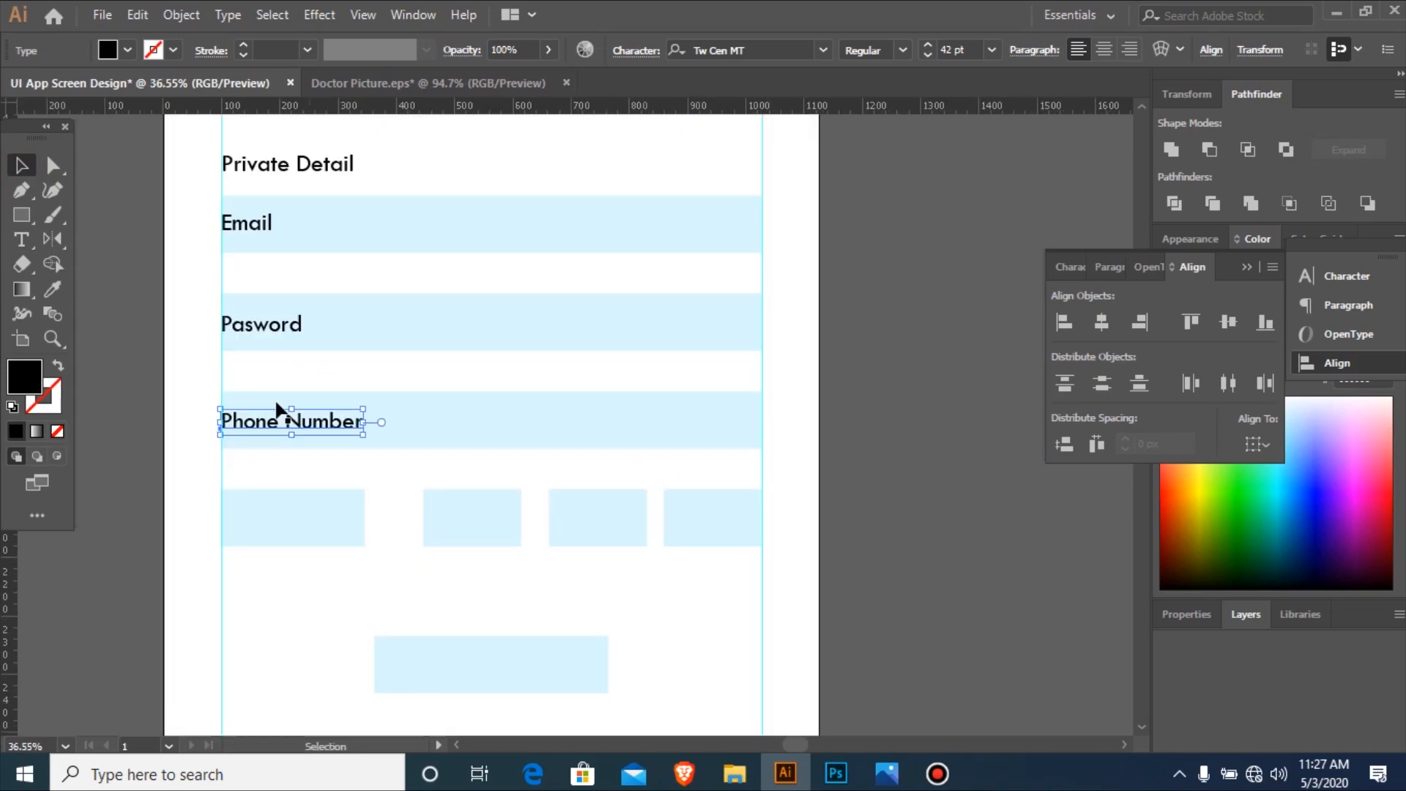
{"action": "left_click_drag", "start_coordinate": [282, 486], "coordinate": [283, 515]}
{"action": "left_click_drag", "start_coordinate": [178, 450], "coordinate": [494, 607]}
{"action": "key", "text": "t"}
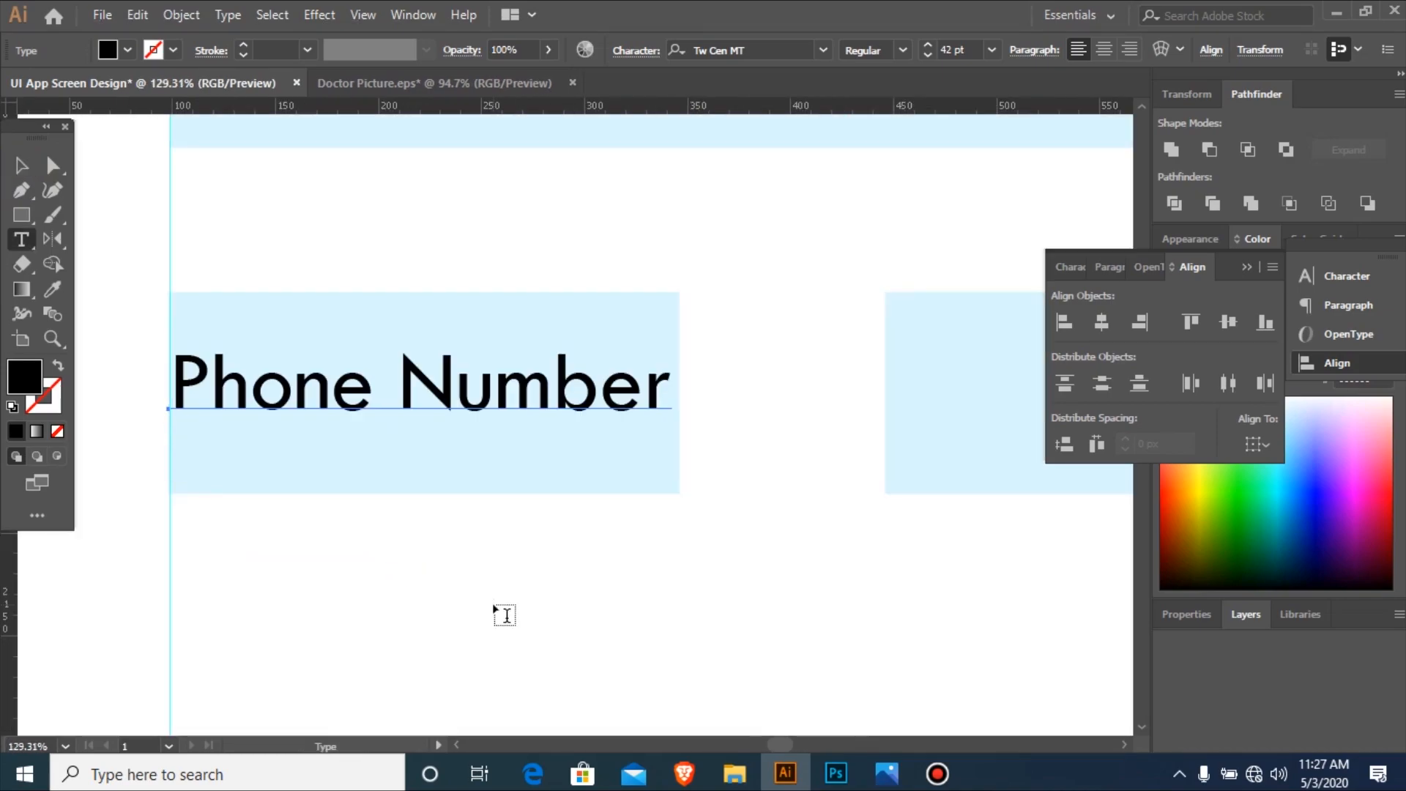
{"action": "double_click", "coordinate": [419, 407]}
{"action": "key", "text": "ctrl+a"}
{"action": "type", "text": "Gender"}
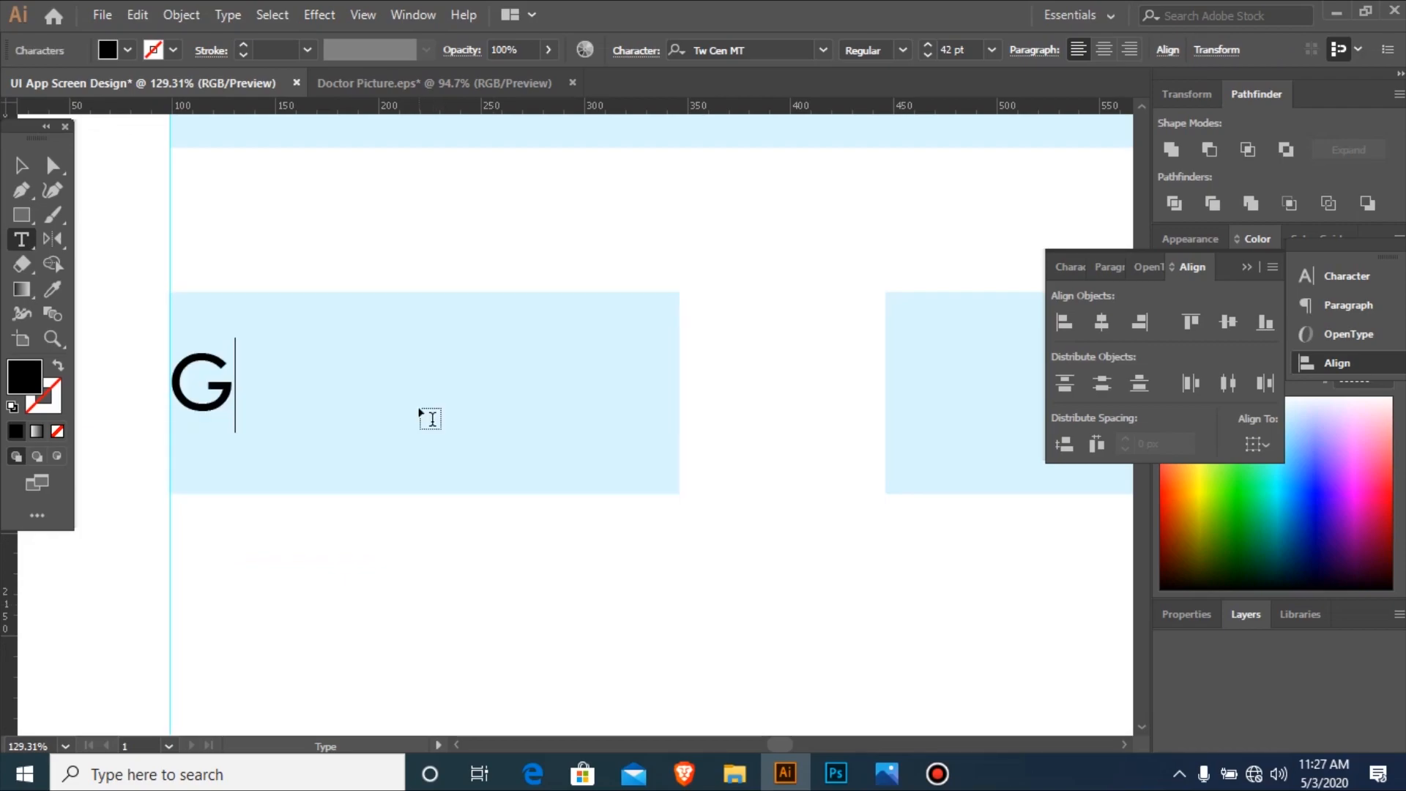
{"action": "left_click", "coordinate": [22, 165]}
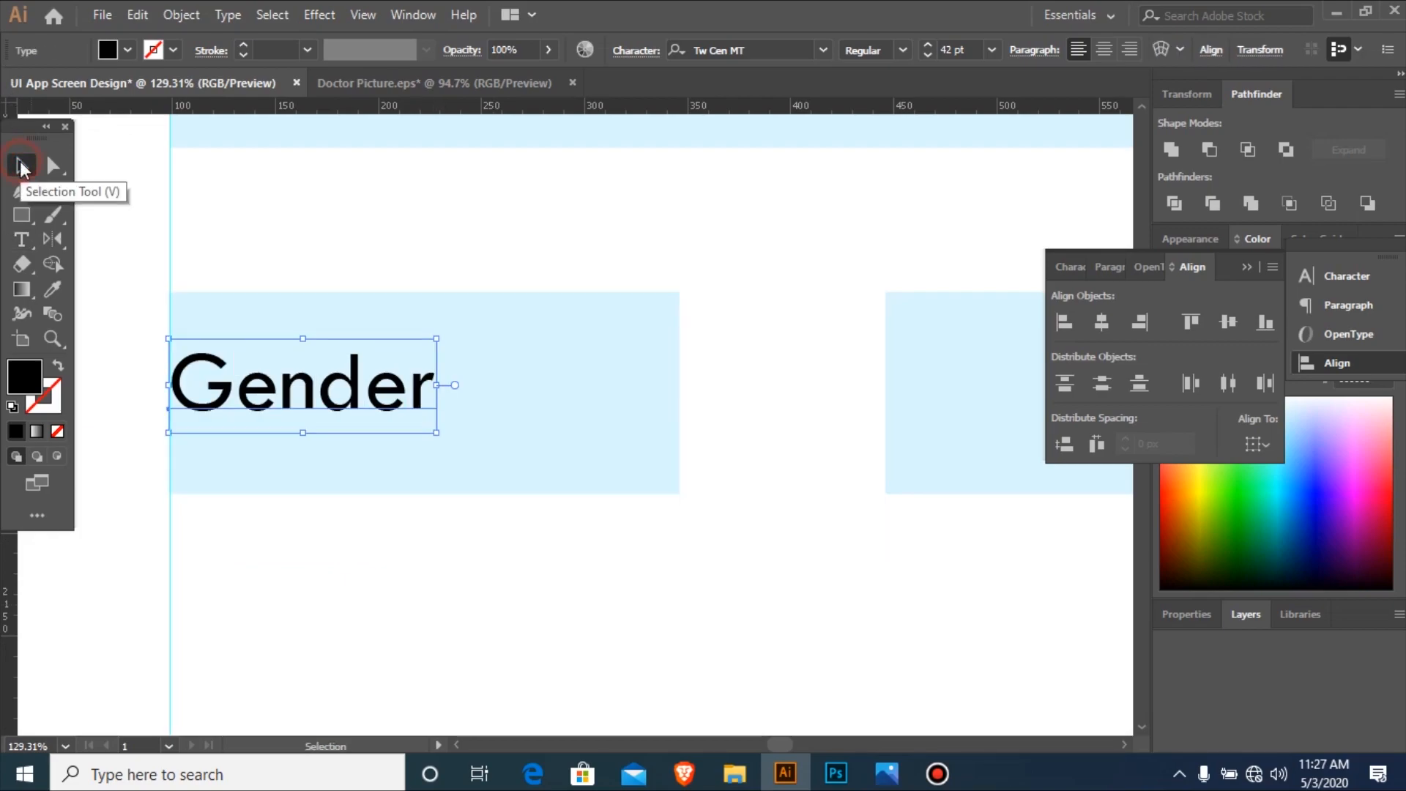
Copy the "Gender" label across into the second box of the row.
{"action": "key", "text": "ctrl+minus"}
{"action": "key", "text": "ctrl+minus"}
{"action": "key", "text": "ctrl+minus"}
{"action": "key", "text": "ctrl+minus"}
{"action": "key", "text": "ctrl+minus"}
{"action": "key", "text": "ctrl+minus"}
{"action": "left_click_drag", "start_coordinate": [402, 321], "coordinate": [938, 567]}
{"action": "left_click_drag", "start_coordinate": [386, 390], "coordinate": [589, 395]}
Centre the copied "Gender" label vertically within the second box, using the box as the key object.
{"action": "left_click_drag", "start_coordinate": [430, 345], "coordinate": [876, 508]}
{"action": "left_click_drag", "start_coordinate": [467, 432], "coordinate": [472, 438]}
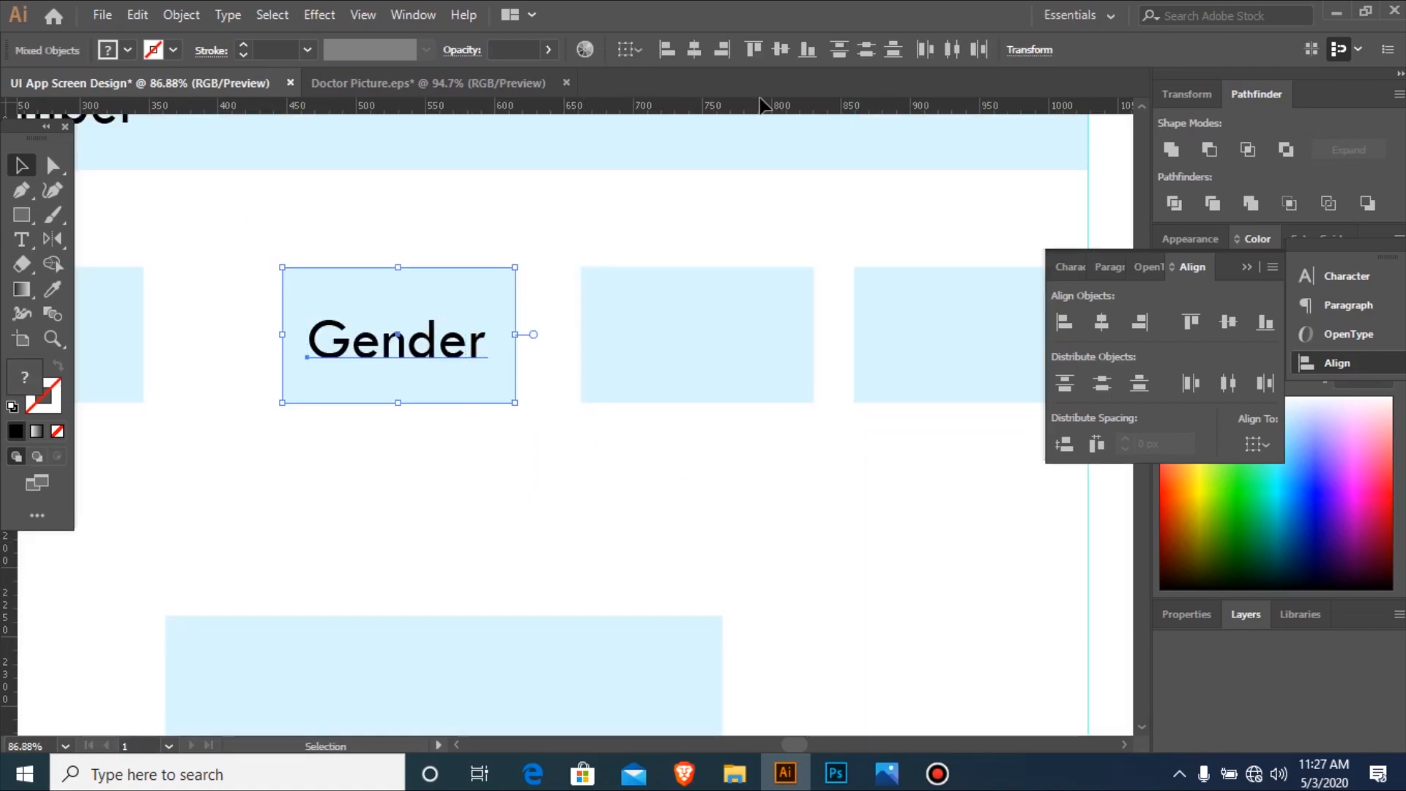
{"action": "left_click", "coordinate": [469, 310]}
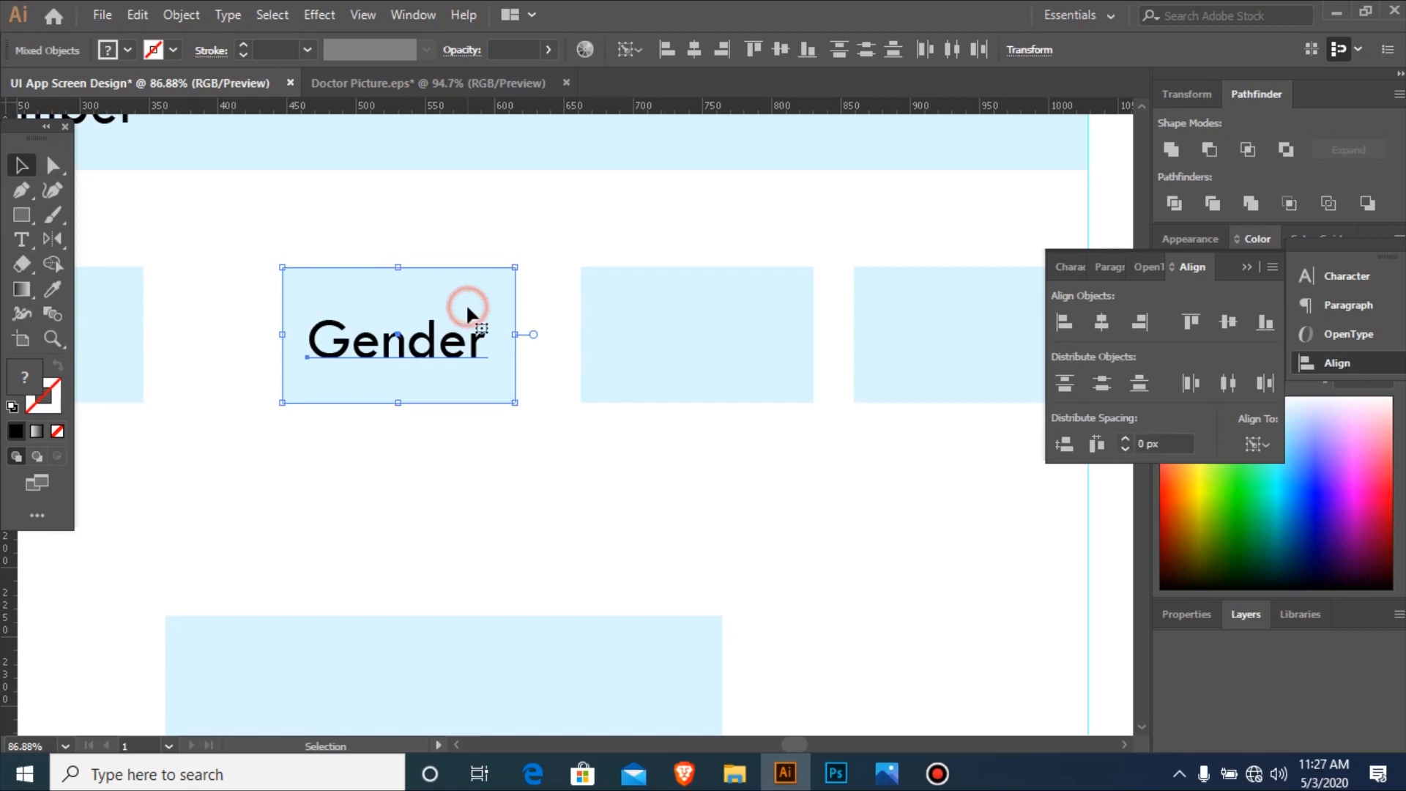
{"action": "left_click", "coordinate": [780, 50]}
{"action": "left_click", "coordinate": [414, 475]}
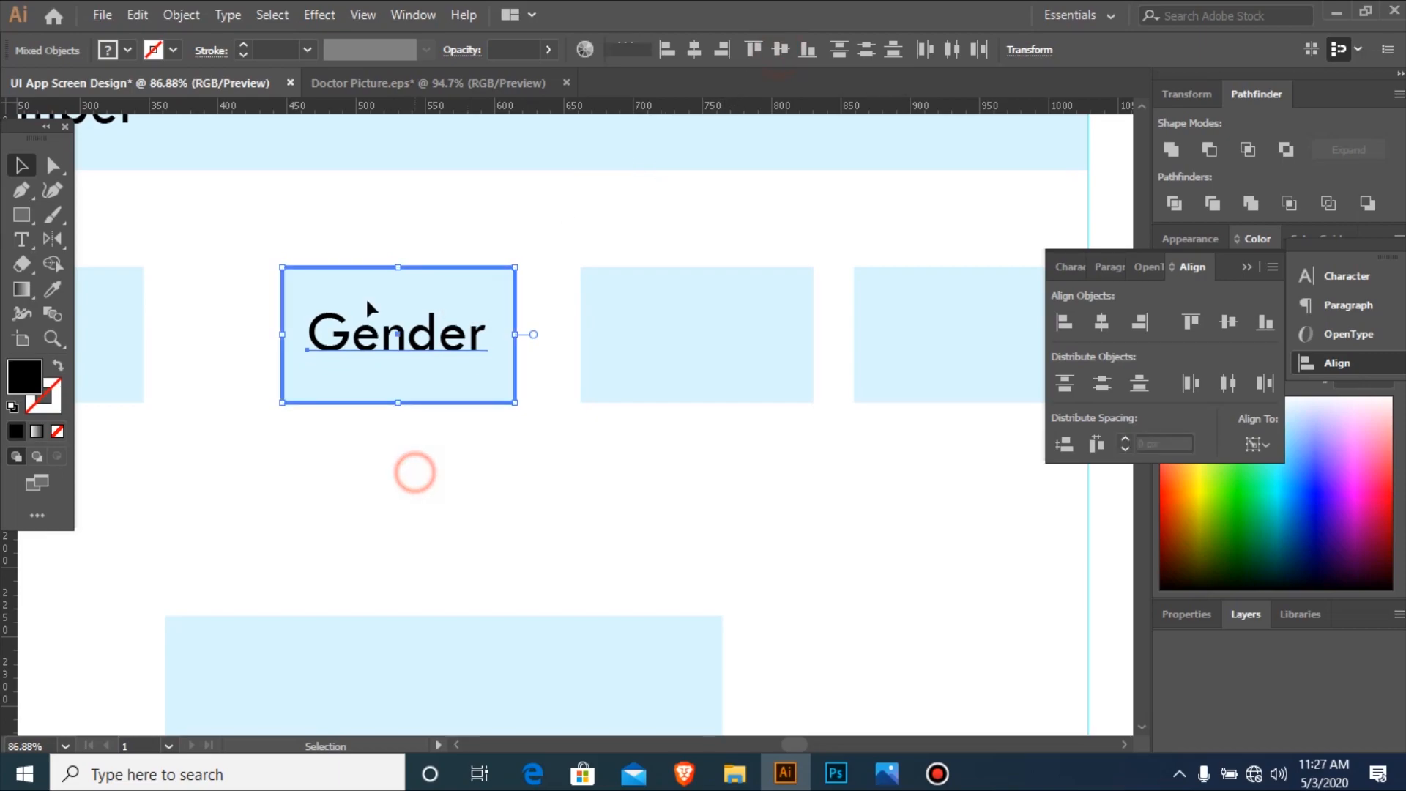
Replace the text of the label in the second box with "DAY".
{"action": "double_click", "coordinate": [399, 347]}
{"action": "double_click", "coordinate": [414, 337]}
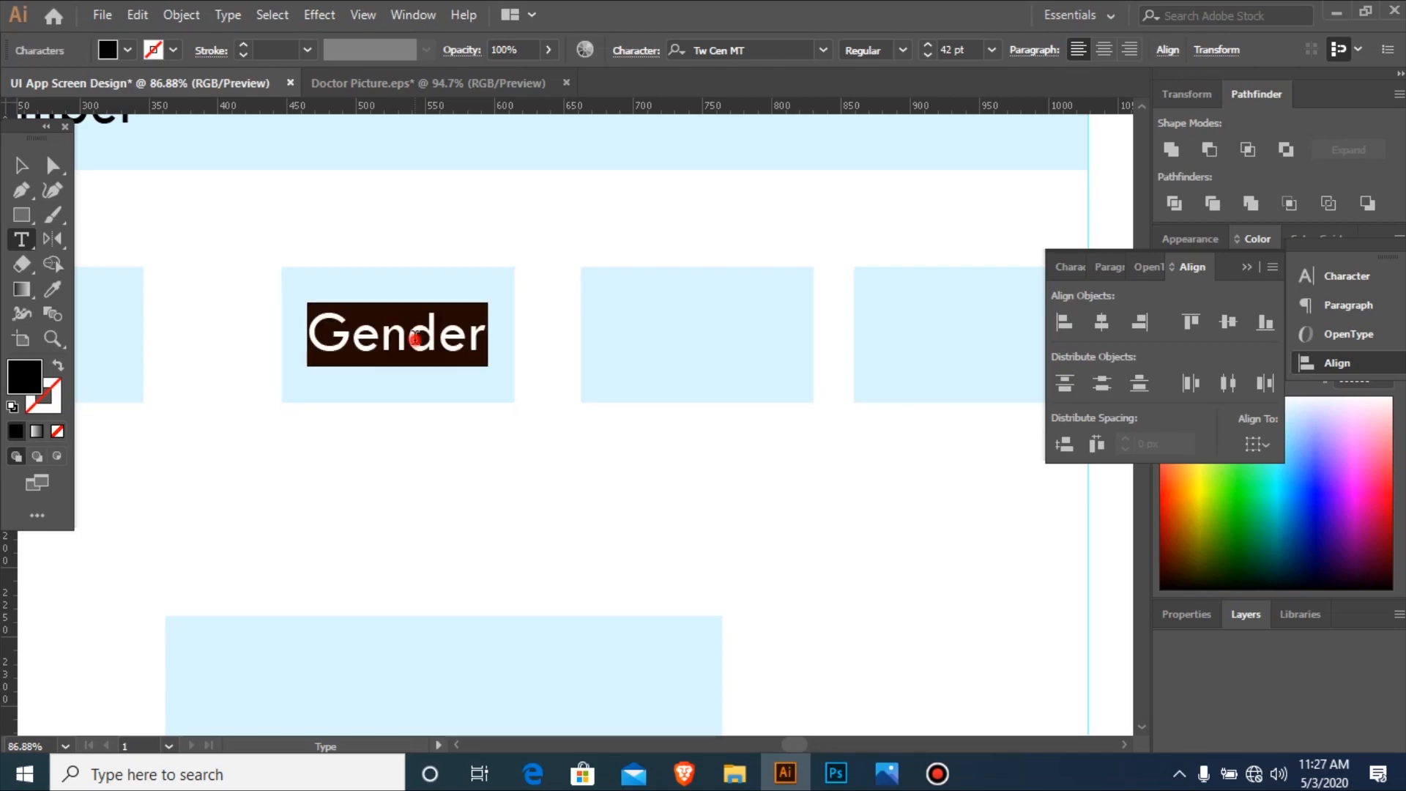
{"action": "type", "text": "DAY"}
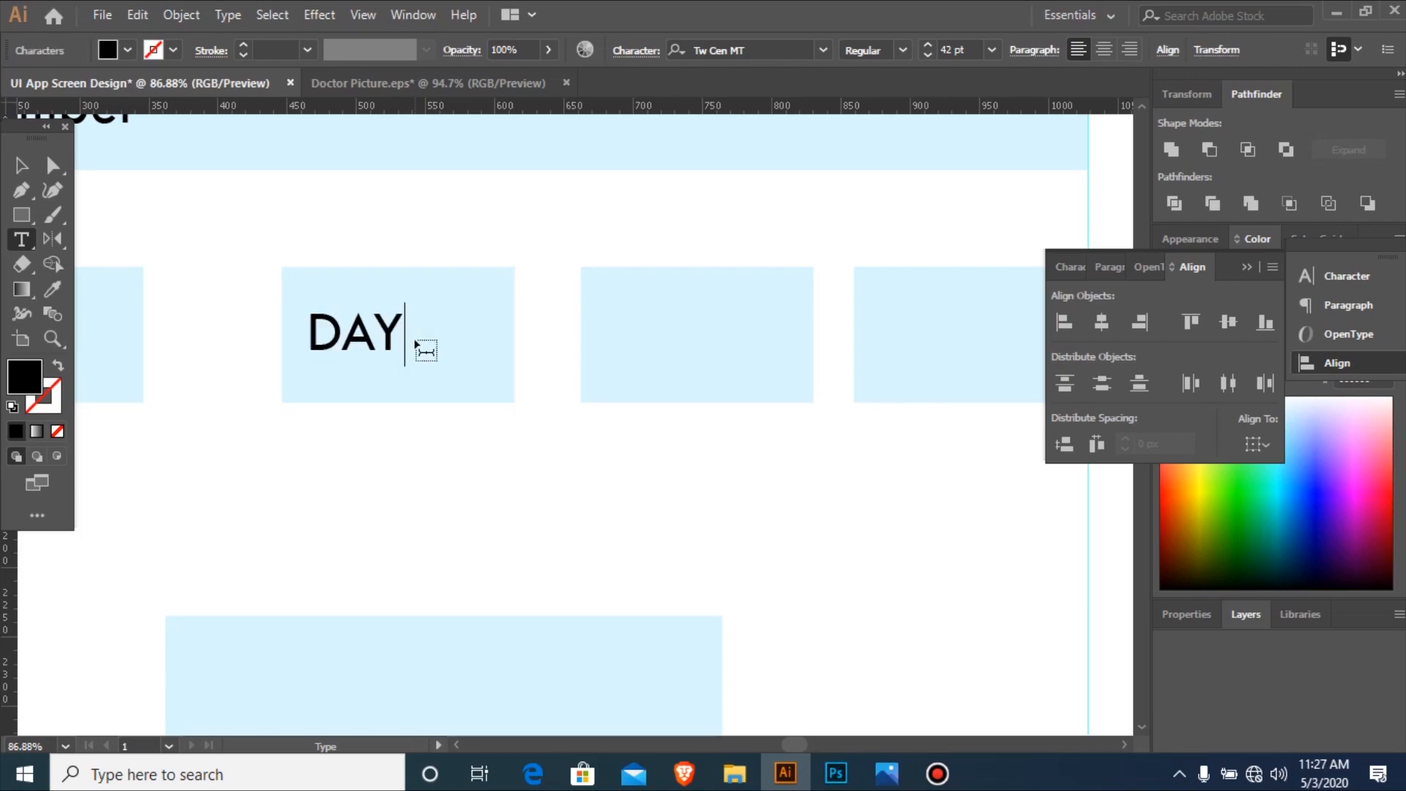
{"action": "left_click", "coordinate": [23, 161]}
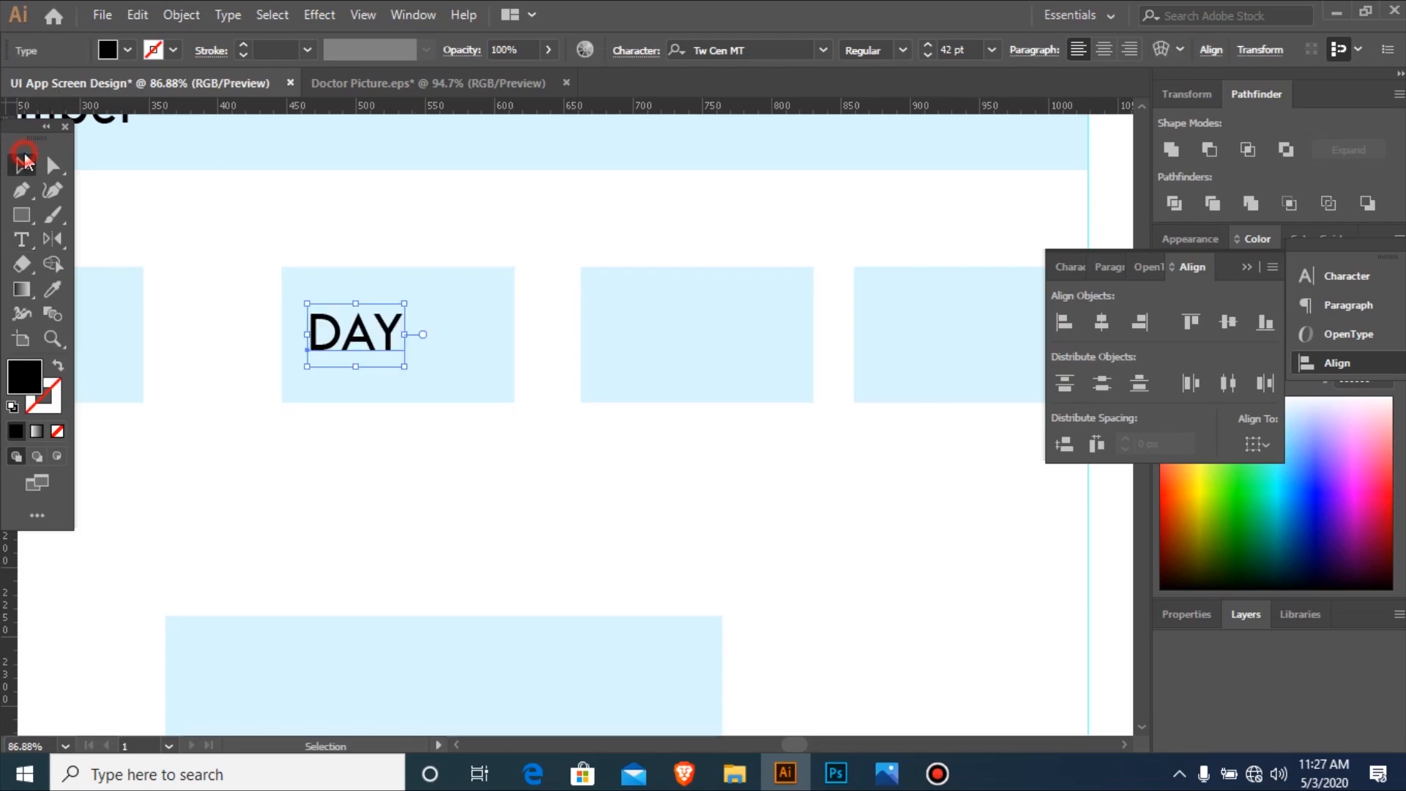
Centre the "DAY" label horizontally and vertically within the second box, using the box as the key object.
{"action": "left_click", "coordinate": [470, 322], "text": "shift"}
{"action": "left_click", "coordinate": [470, 319]}
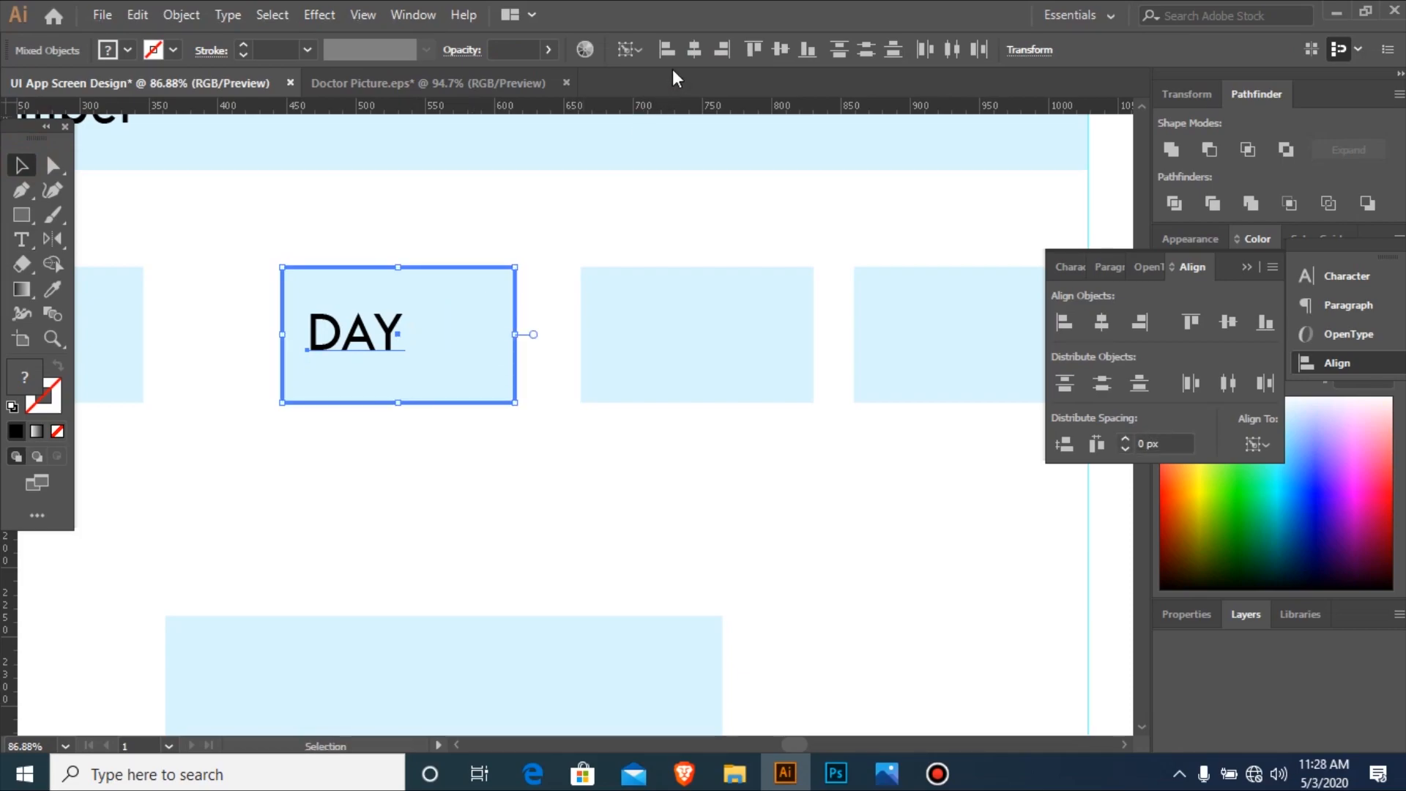
{"action": "left_click", "coordinate": [689, 49]}
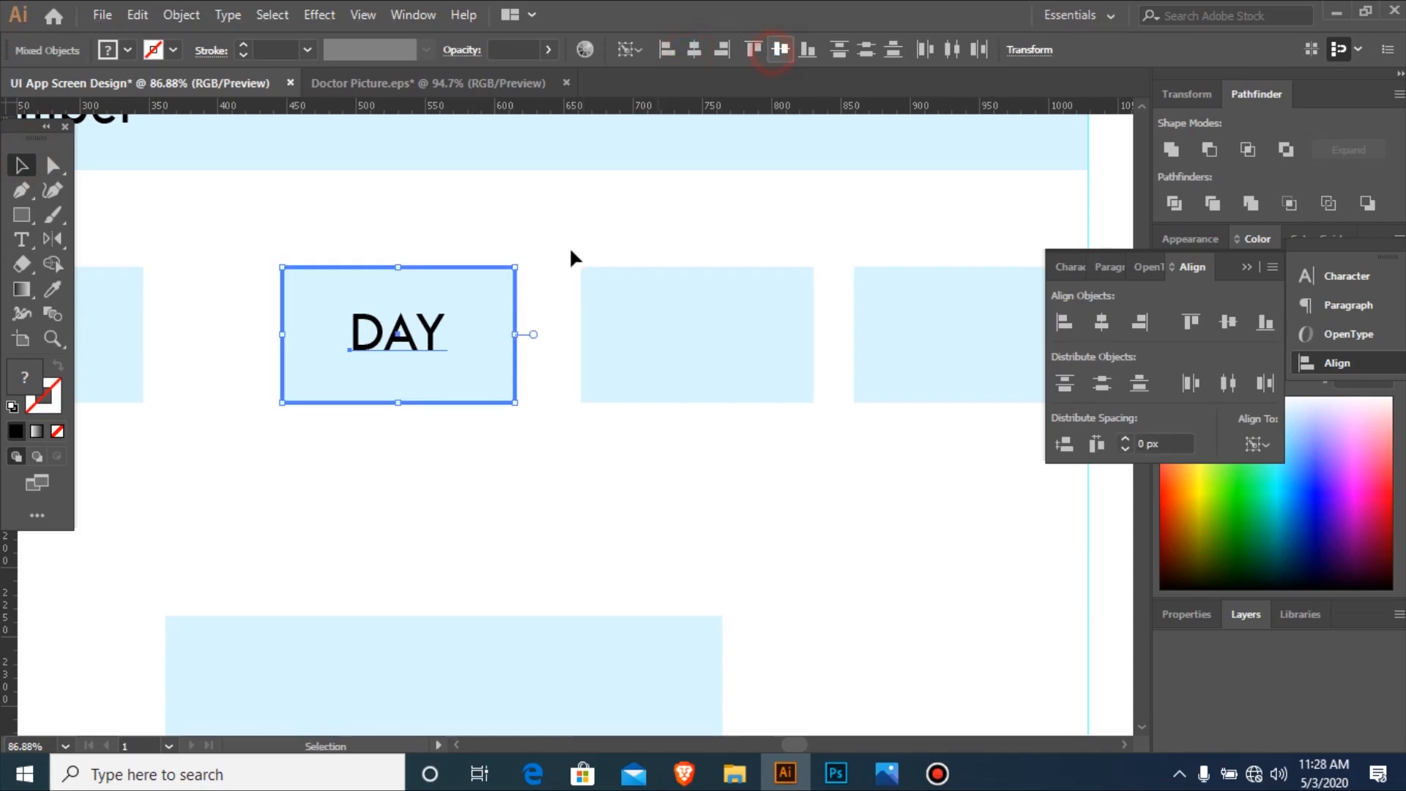
{"action": "left_click", "coordinate": [414, 475]}
Copy the "DAY" label into the third box and change the copy's text to "MONTH".
{"action": "left_click_drag", "start_coordinate": [401, 330], "coordinate": [716, 325]}
{"action": "double_click", "coordinate": [715, 325]}
{"action": "double_click", "coordinate": [714, 325]}
{"action": "type", "text": "MONTH"}
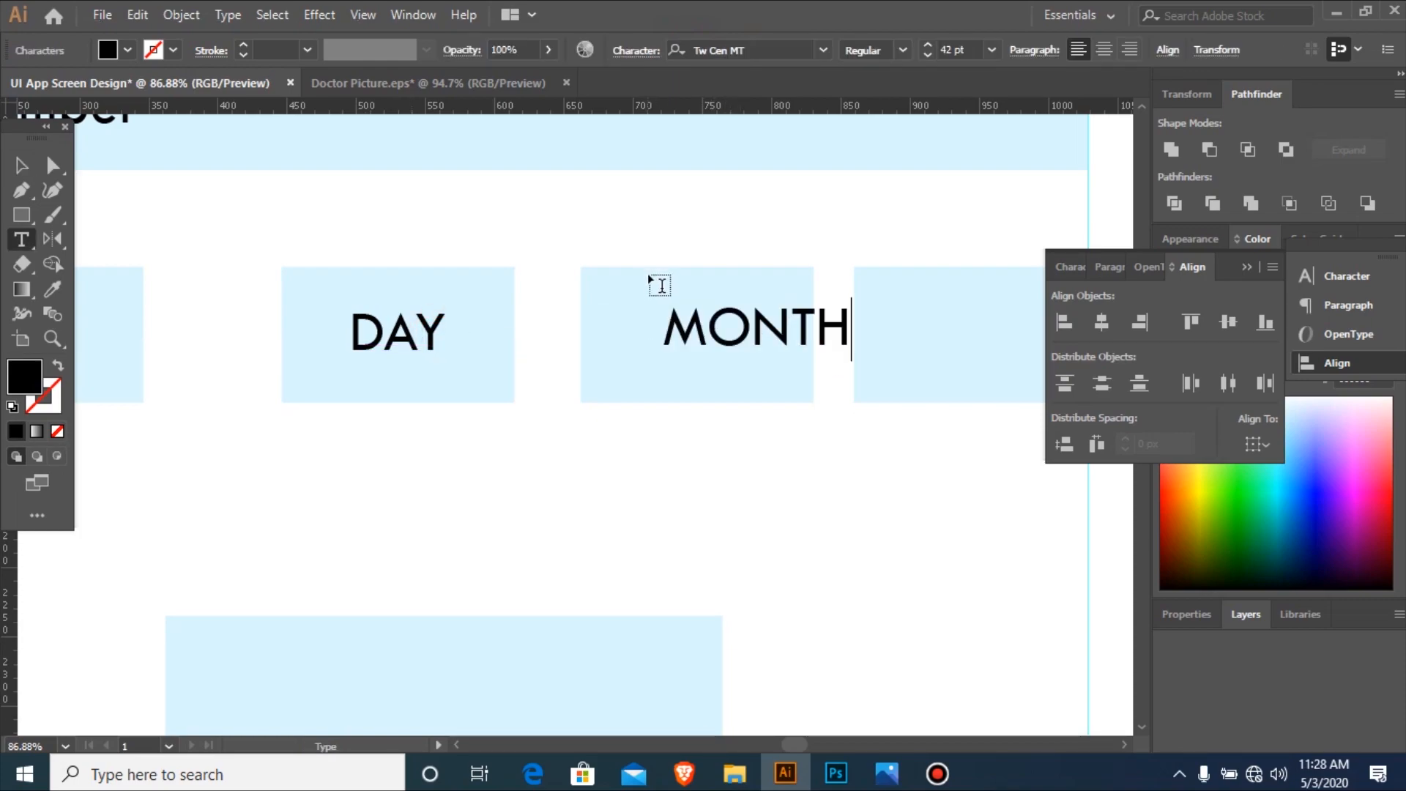
{"action": "key", "text": "BackSpace"}
{"action": "left_click", "coordinate": [22, 167]}
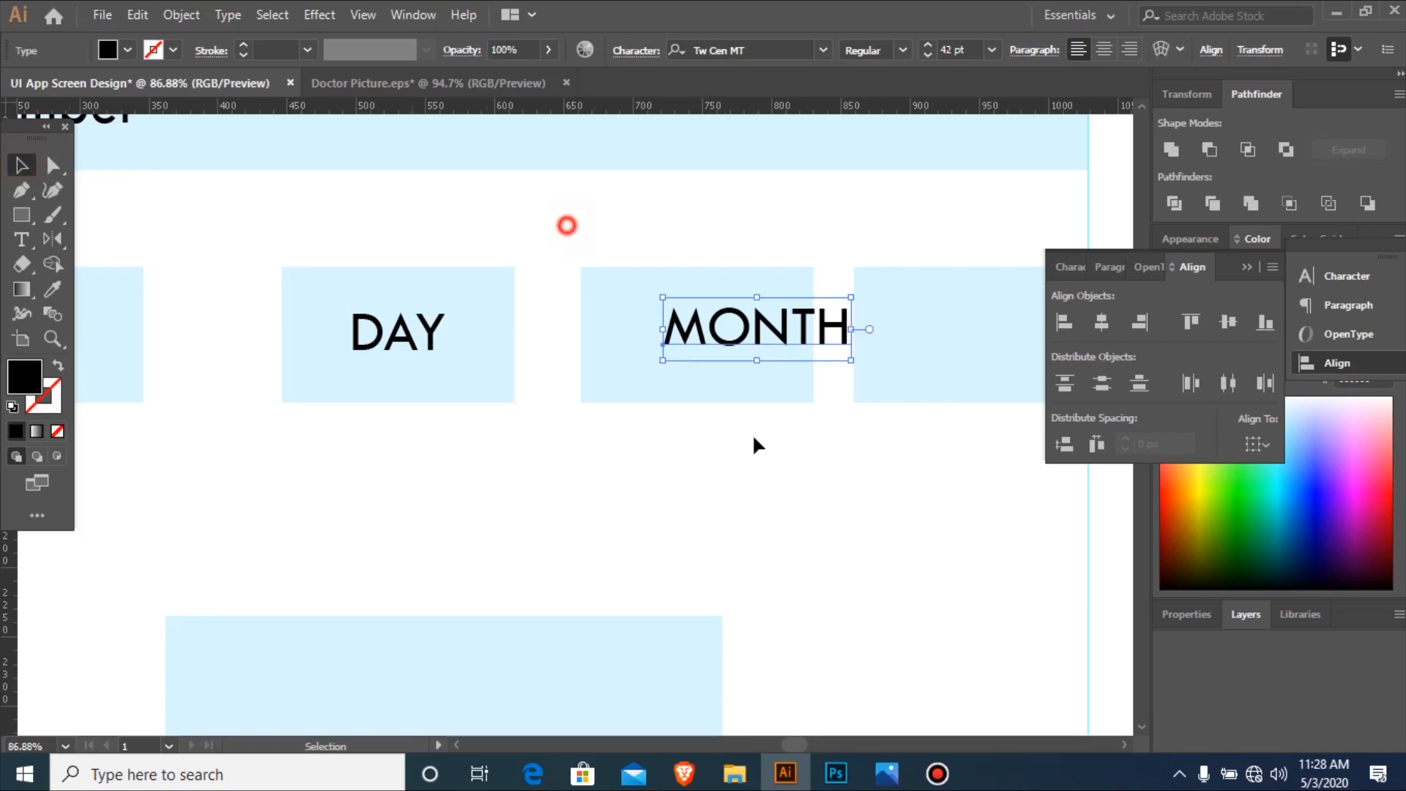
Centre the "MONTH" label horizontally and vertically within the third box, using the box as the key object.
{"action": "left_click_drag", "start_coordinate": [754, 439], "coordinate": [546, 205]}
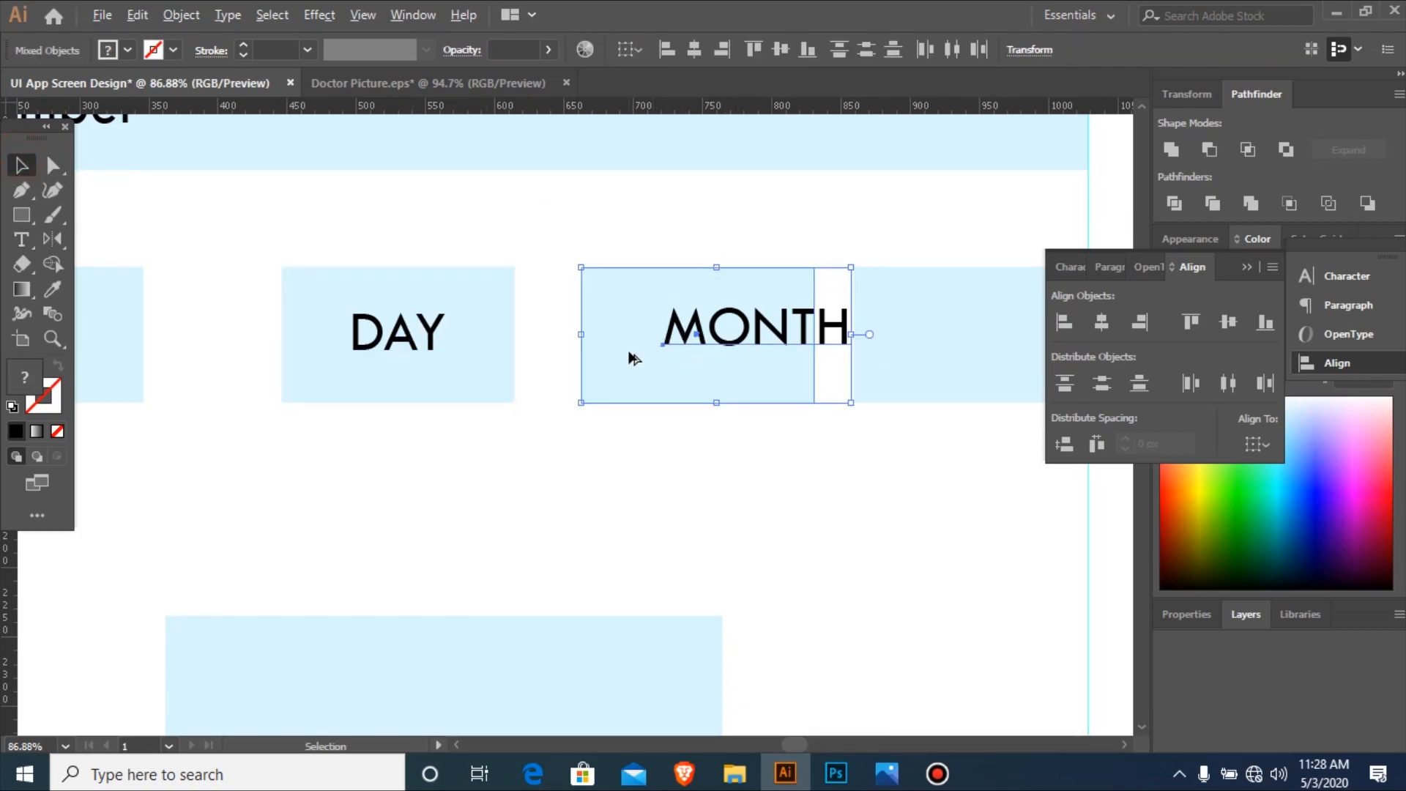
{"action": "left_click", "coordinate": [634, 326]}
{"action": "left_click", "coordinate": [692, 50]}
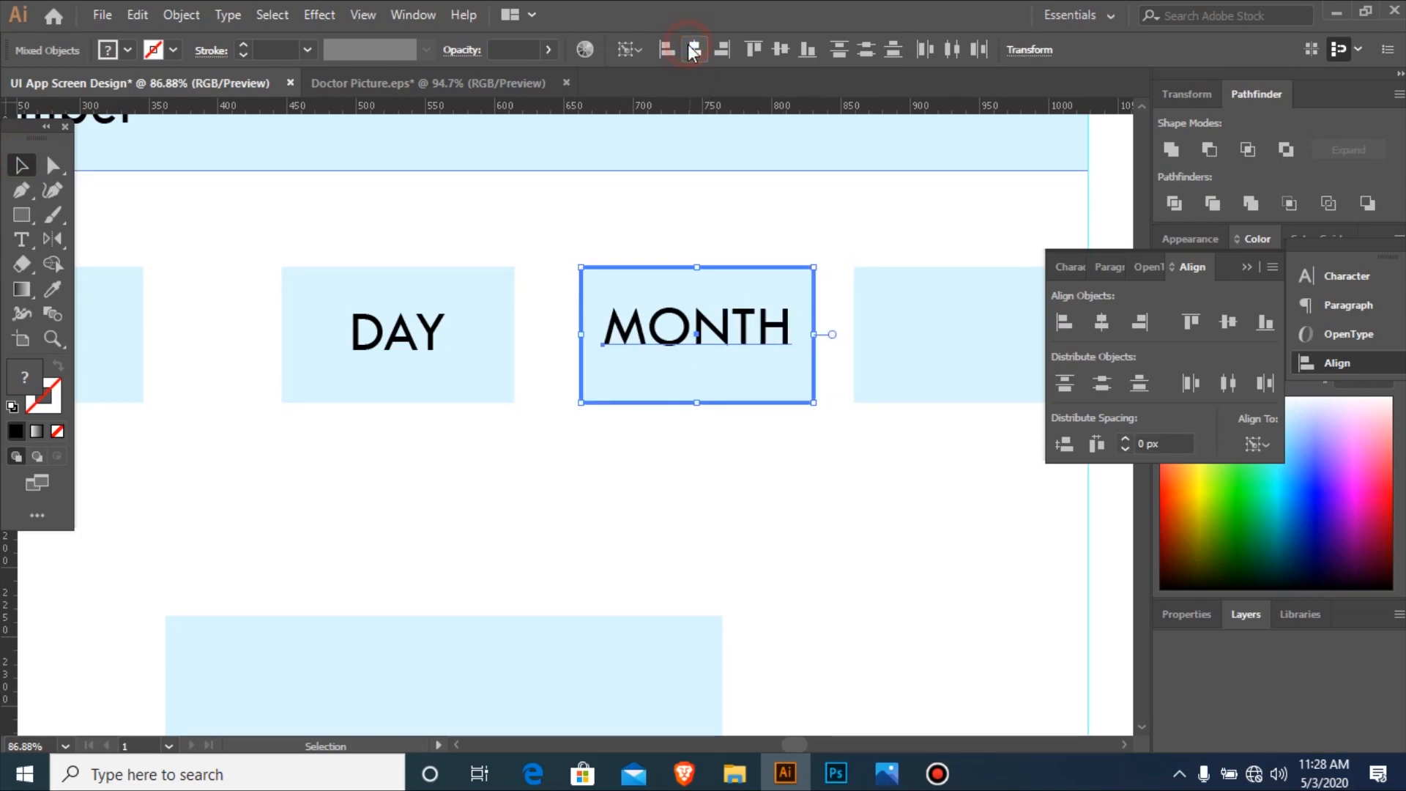
{"action": "left_click", "coordinate": [781, 49]}
{"action": "left_click", "coordinate": [683, 518]}
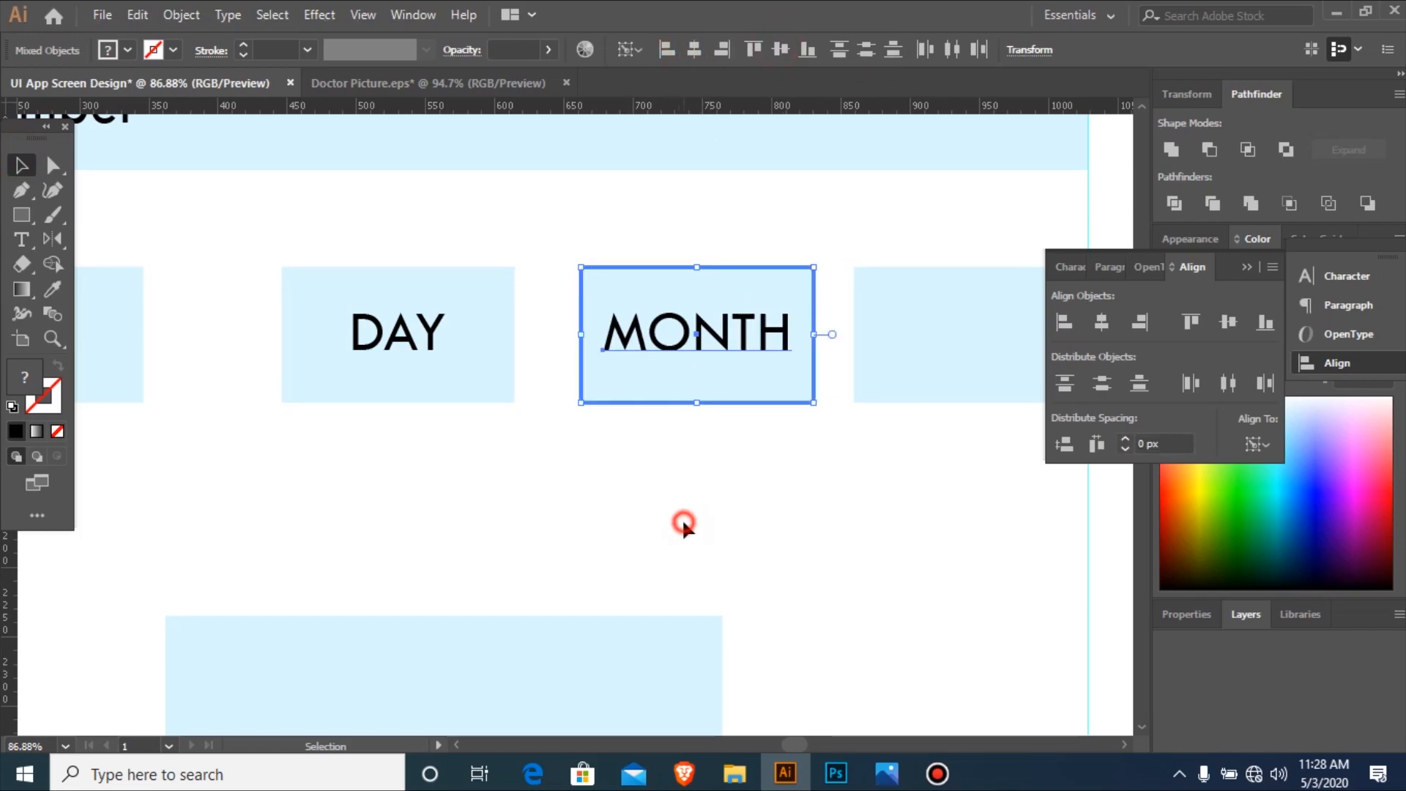
Copy the "MONTH" label into the fourth box and change the copy's text to "YEAR".
{"action": "key", "text": "ctrl+minus"}
{"action": "key", "text": "ctrl+minus"}
{"action": "key", "text": "ctrl+minus"}
{"action": "key", "text": "ctrl+minus"}
{"action": "key", "text": "ctrl+minus"}
{"action": "left_click_drag", "start_coordinate": [437, 351], "coordinate": [815, 488]}
{"action": "left_click_drag", "start_coordinate": [506, 390], "coordinate": [877, 544]}
{"action": "left_click_drag", "start_coordinate": [436, 298], "coordinate": [866, 509]}
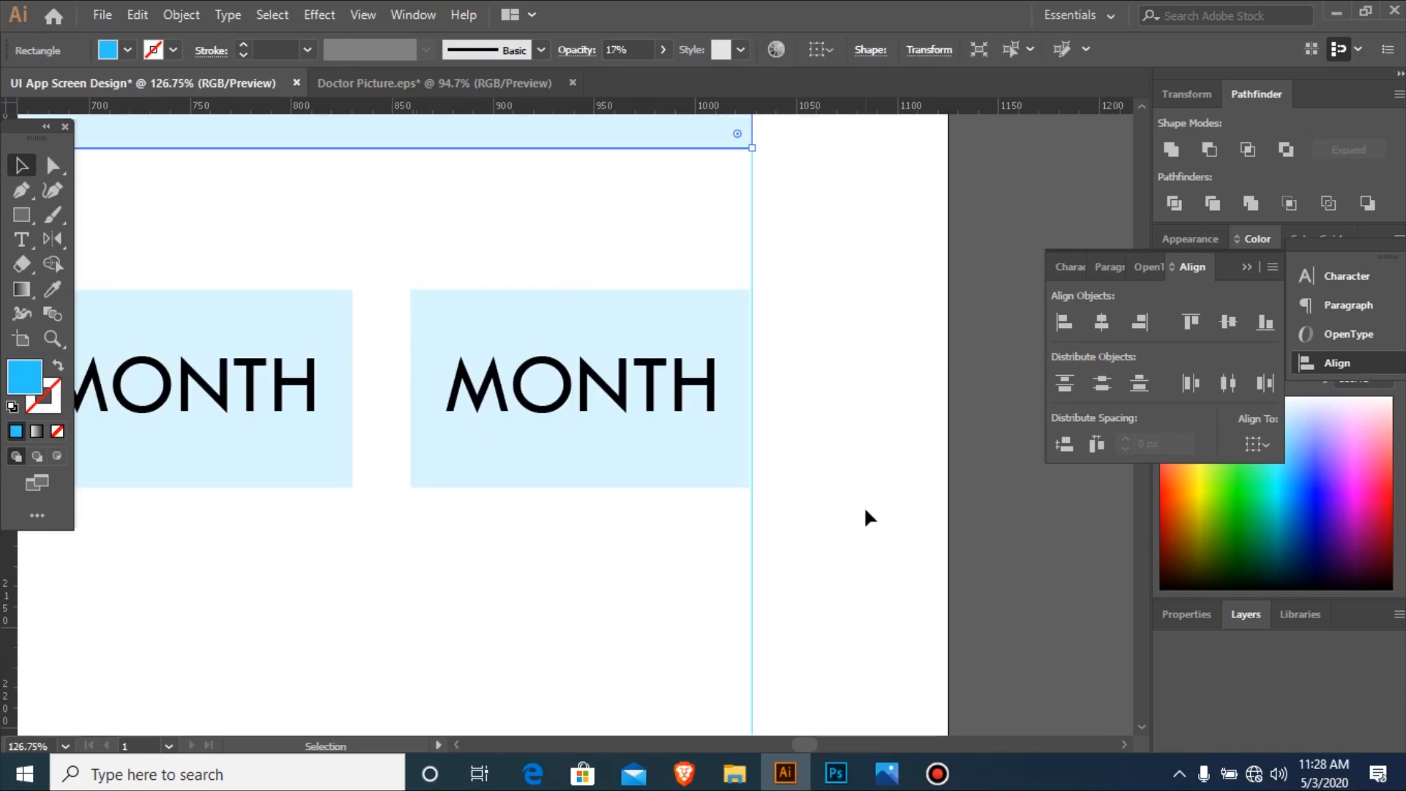
{"action": "key", "text": "t"}
{"action": "left_click", "coordinate": [579, 392]}
{"action": "double_click", "coordinate": [586, 399]}
{"action": "type", "text": "YEAR"}
{"action": "left_click", "coordinate": [7, 162]}
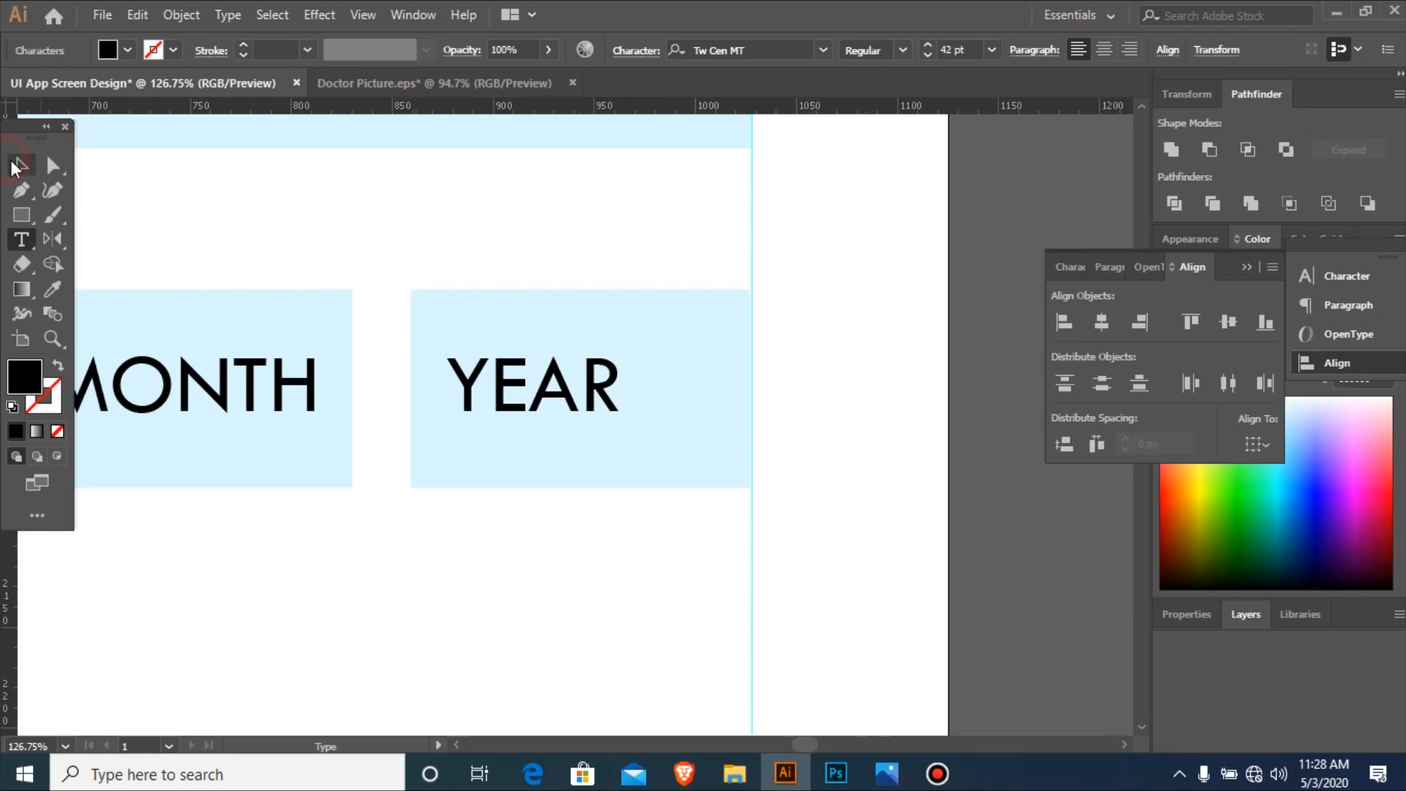
Centre the "YEAR" label horizontally and vertically within the fourth box, using the box as the key object.
{"action": "left_click", "coordinate": [12, 163]}
{"action": "left_click_drag", "start_coordinate": [429, 244], "coordinate": [676, 413]}
{"action": "left_click", "coordinate": [678, 410]}
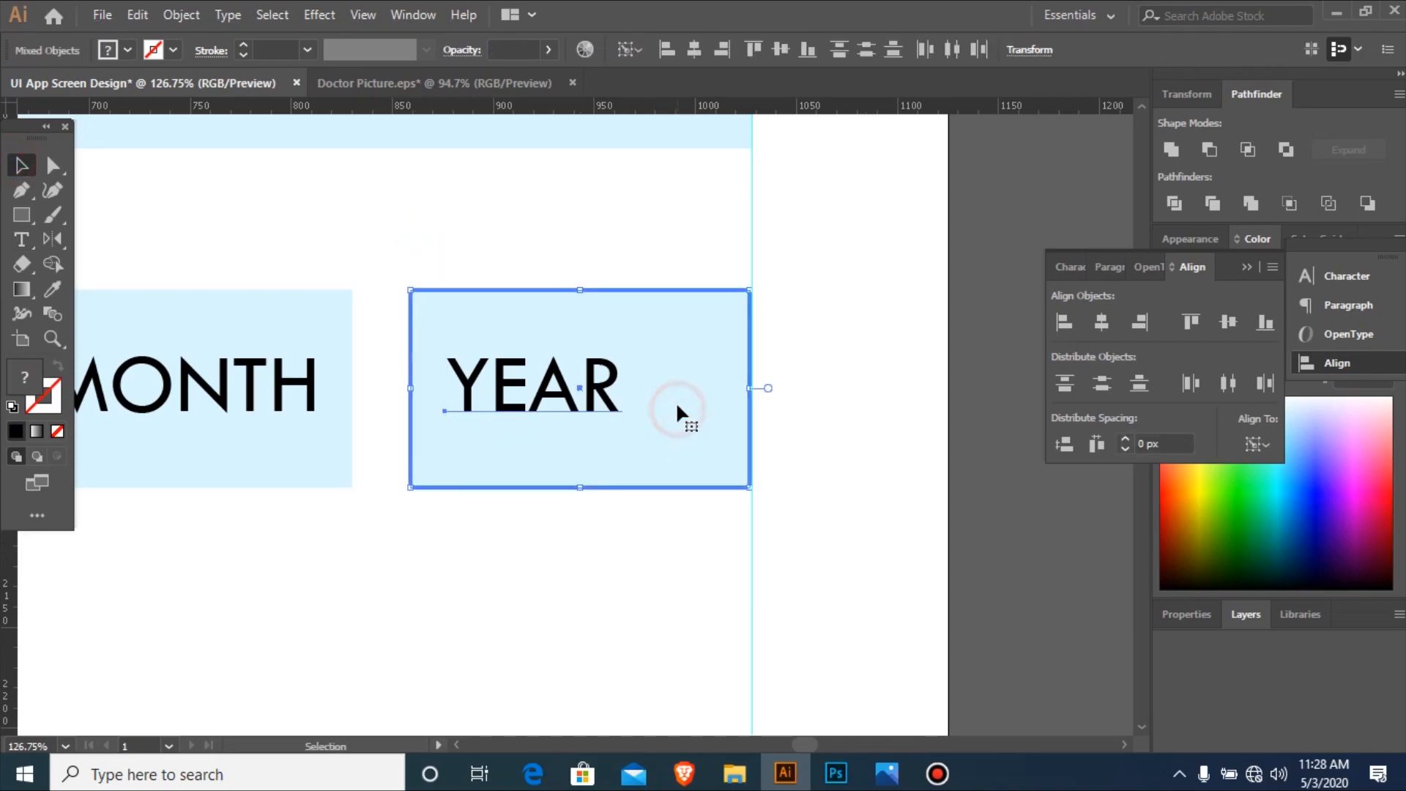
{"action": "left_click", "coordinate": [704, 47]}
{"action": "left_click", "coordinate": [781, 50]}
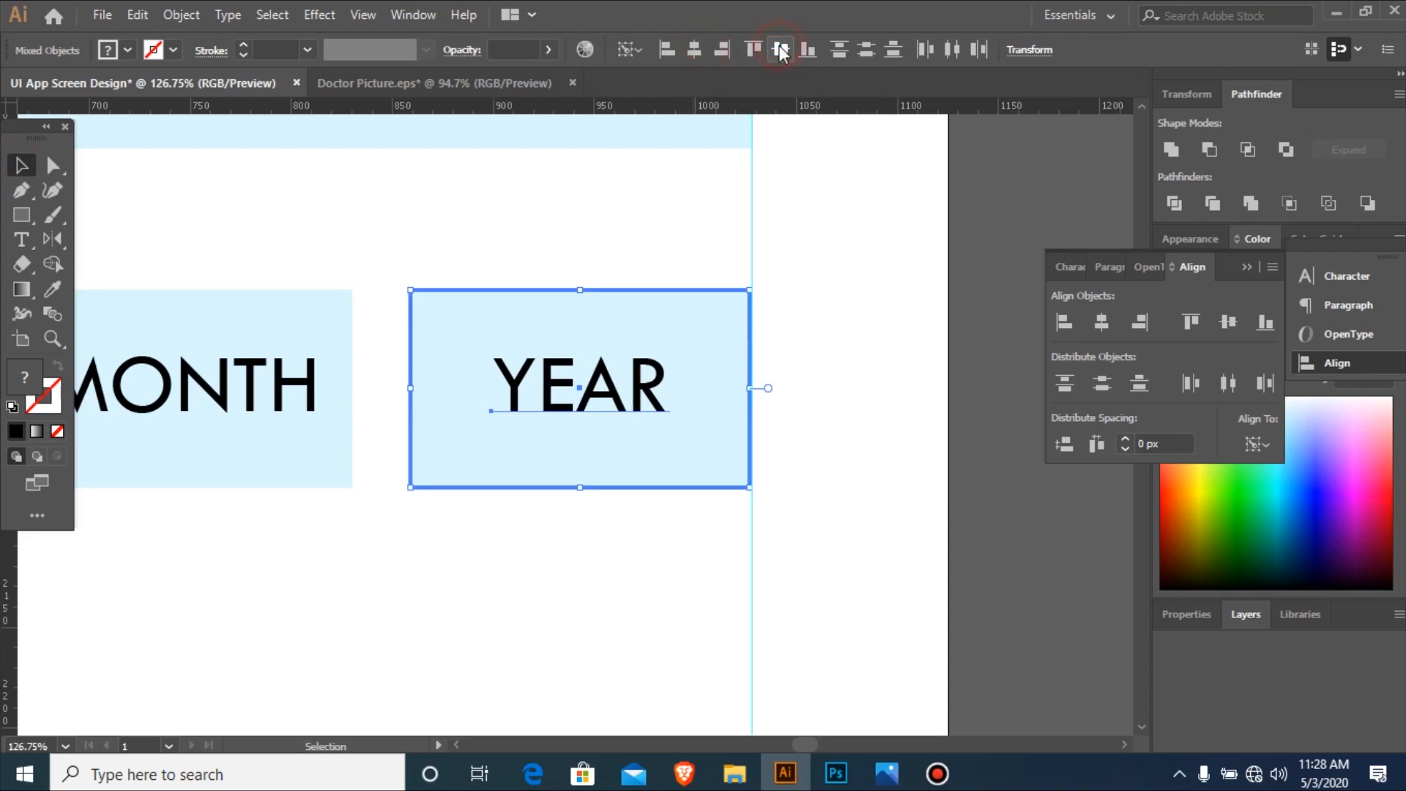
Align the "Pasword" label to the left edge and vertical centre of its field, using the field as the key object.
{"action": "key", "text": "ctrl+minus"}
{"action": "key", "text": "ctrl+minus"}
{"action": "key", "text": "ctrl+minus"}
{"action": "key", "text": "ctrl+minus"}
{"action": "key", "text": "ctrl+minus"}
{"action": "key", "text": "ctrl+minus"}
{"action": "key", "text": "ctrl+minus"}
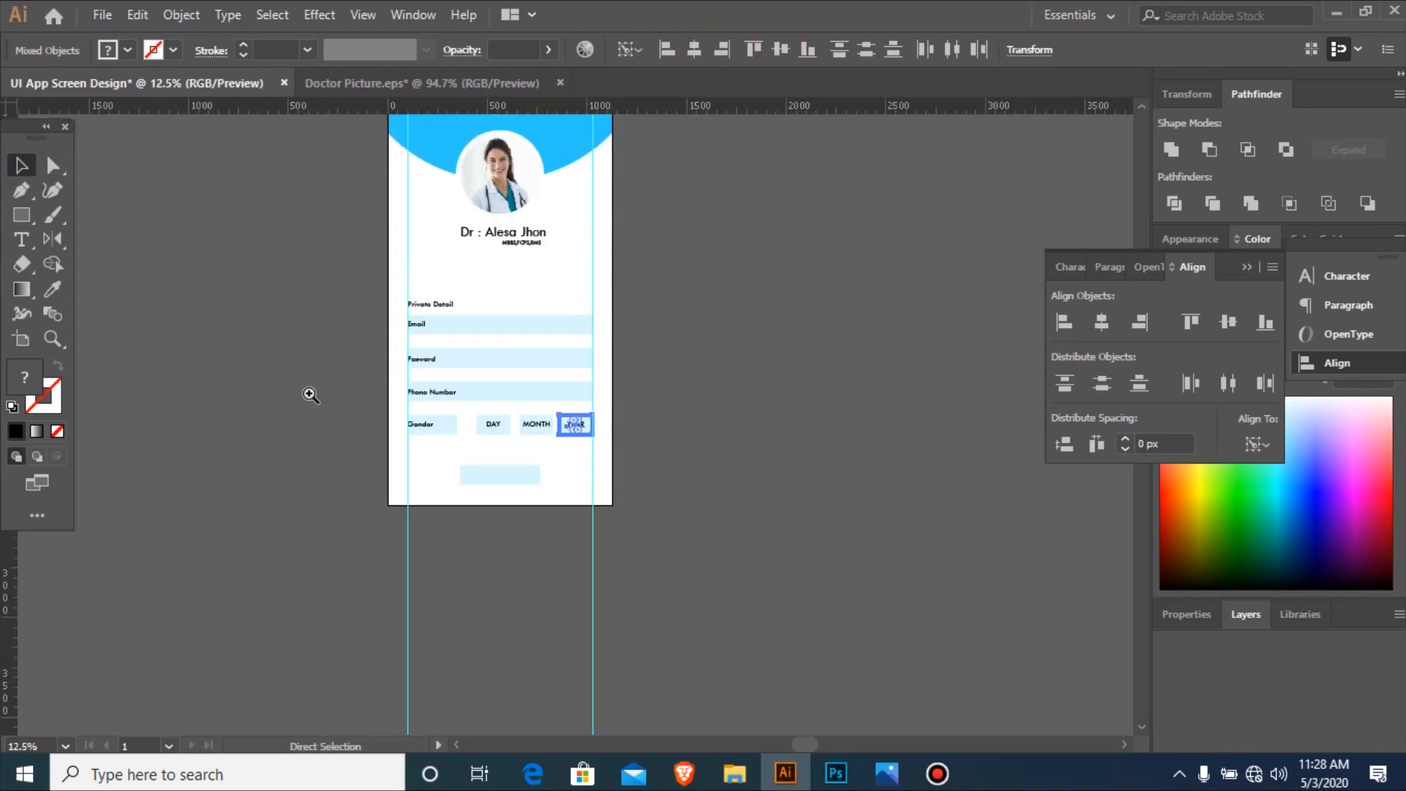
{"action": "left_click_drag", "start_coordinate": [752, 518], "coordinate": [763, 527]}
{"action": "left_click_drag", "start_coordinate": [203, 359], "coordinate": [959, 722]}
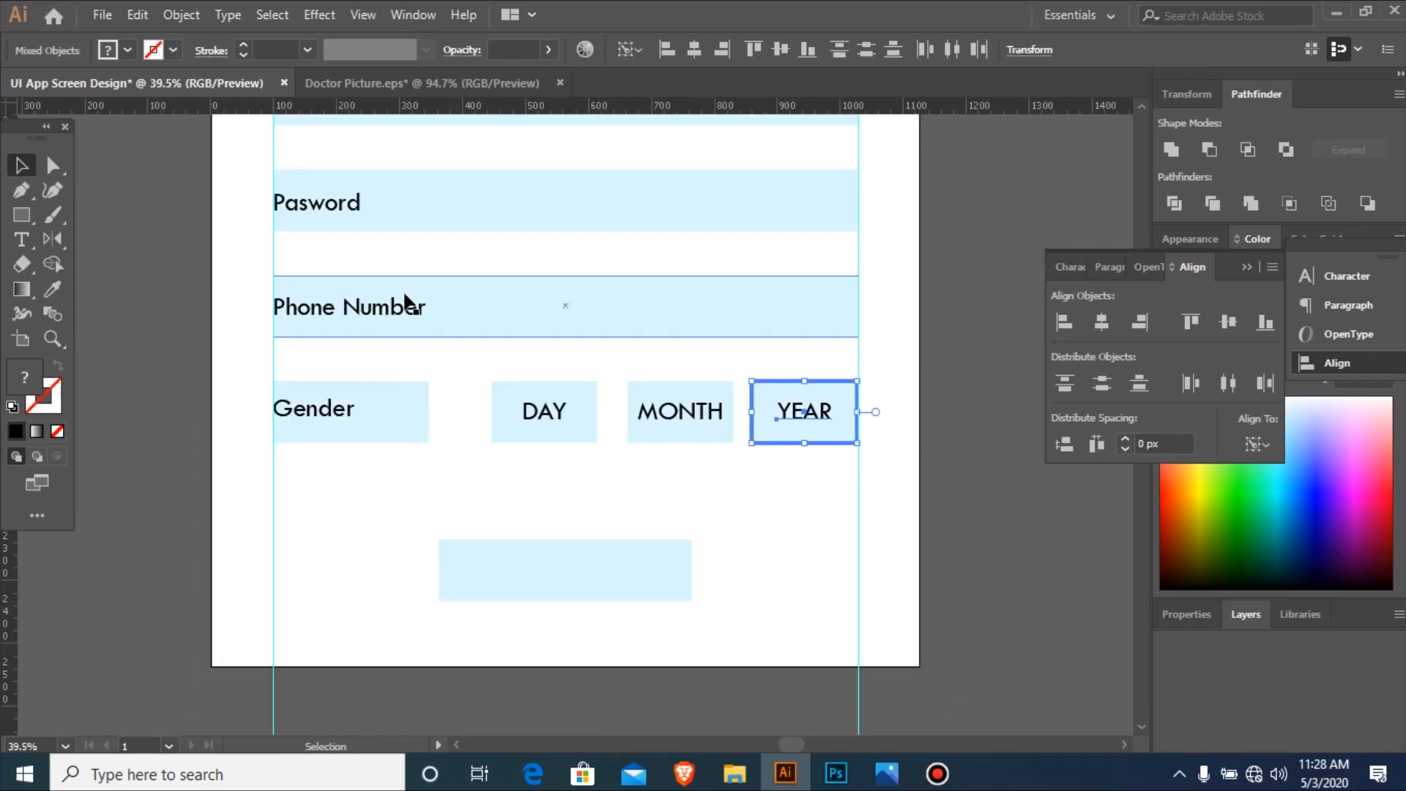
{"action": "left_click", "coordinate": [331, 202]}
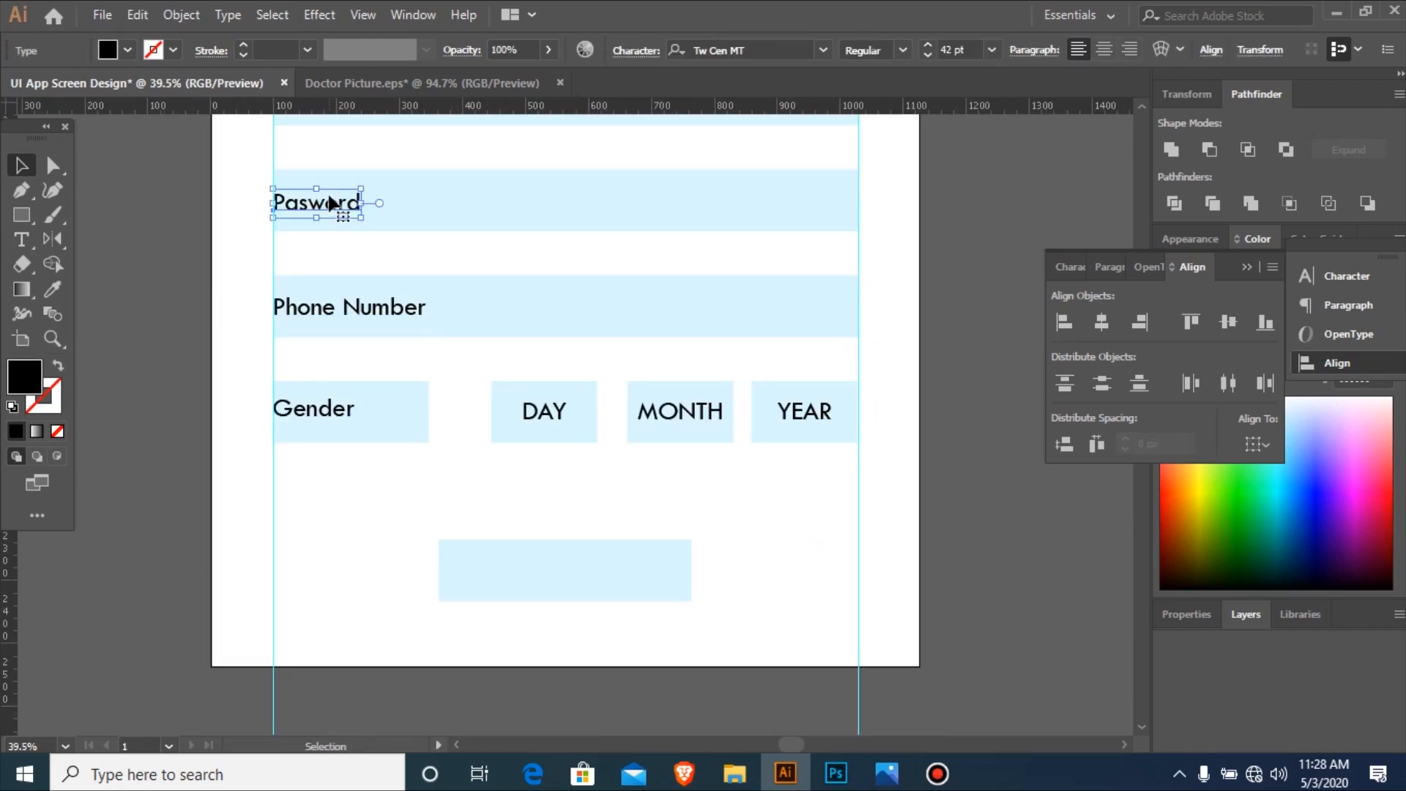
{"action": "left_click_drag", "start_coordinate": [324, 156], "coordinate": [405, 213]}
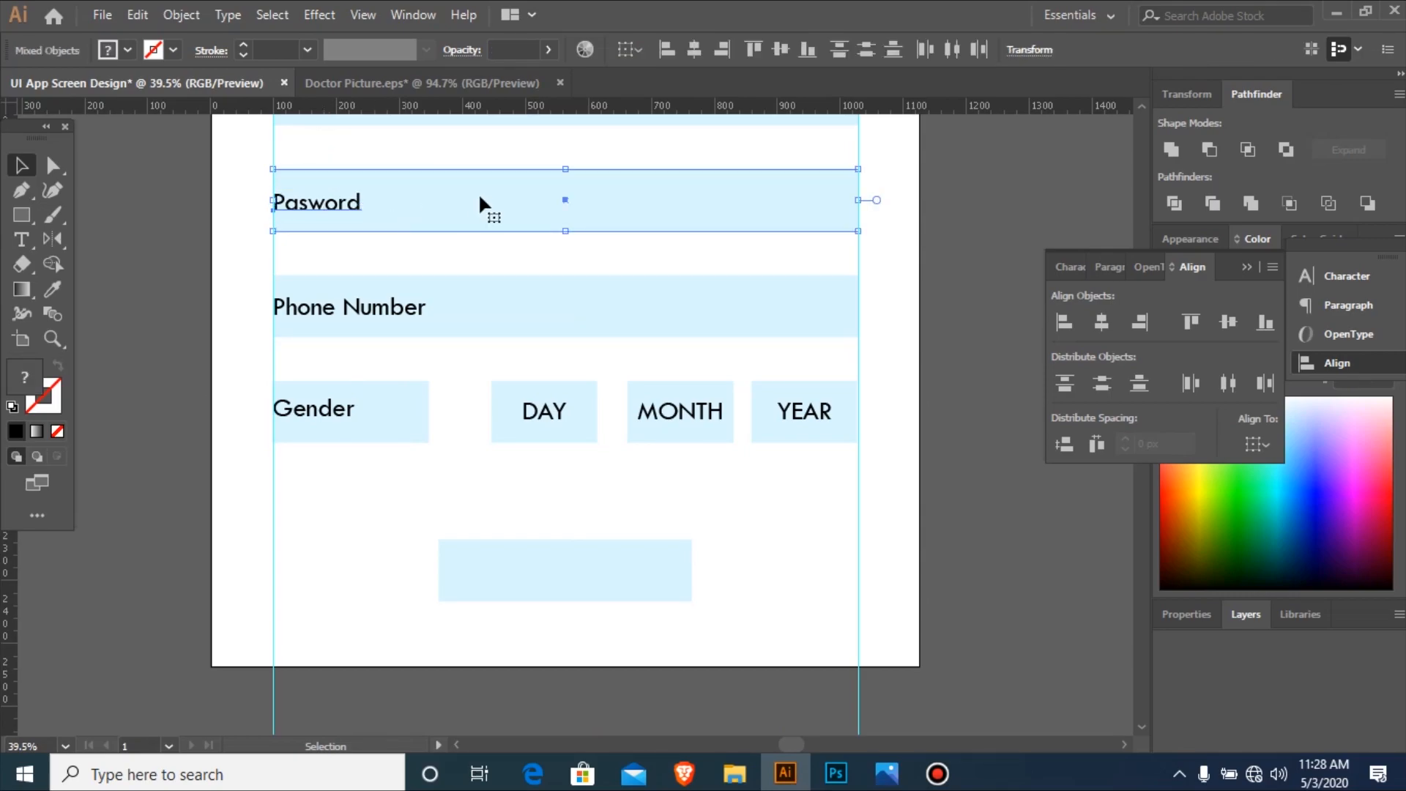
{"action": "left_click", "coordinate": [486, 192]}
{"action": "left_click", "coordinate": [666, 48]}
{"action": "left_click", "coordinate": [781, 50]}
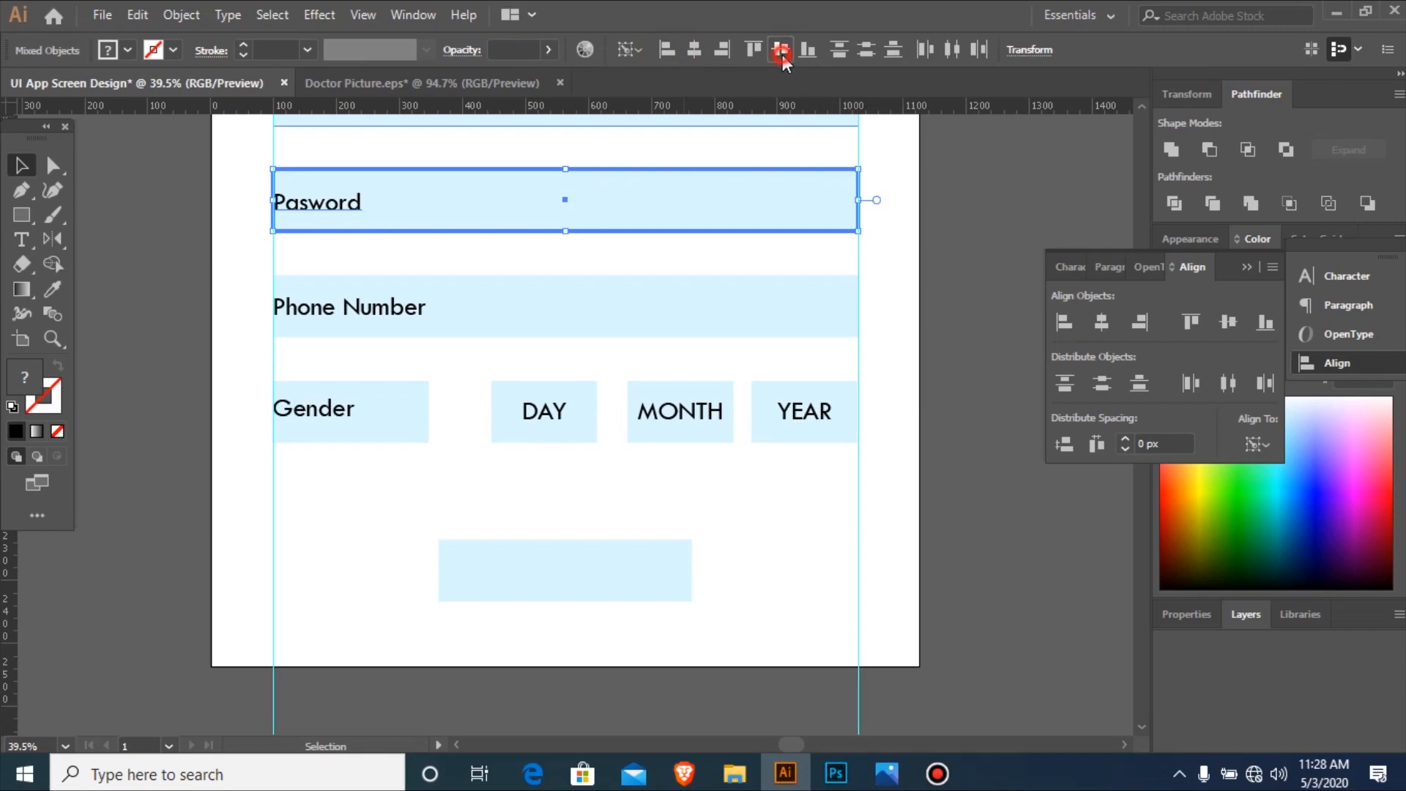
Centre the "Email" label vertically within its field, using the field as the key object.
{"action": "key", "text": "ctrl+minus"}
{"action": "key", "text": "ctrl+minus"}
{"action": "key", "text": "ctrl+minus"}
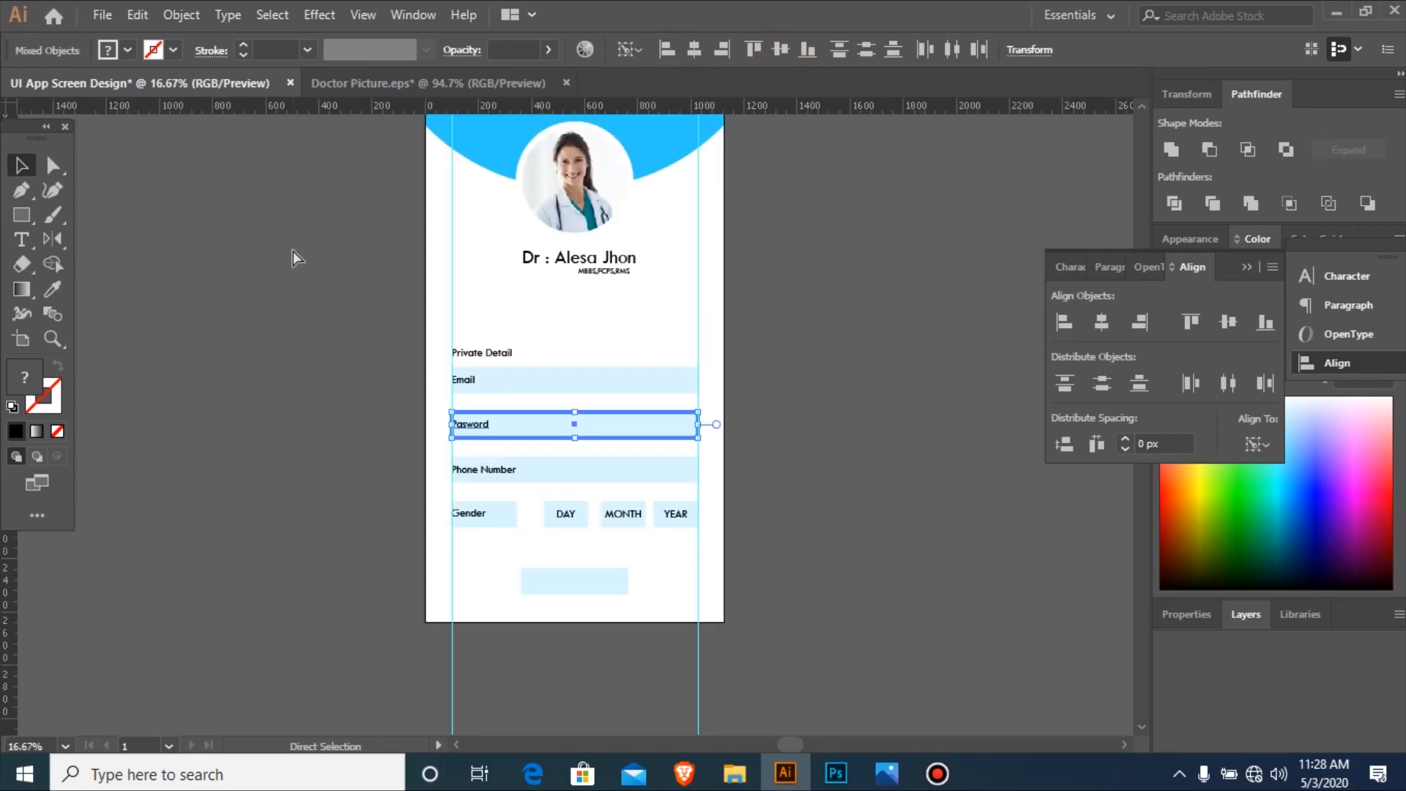
{"action": "left_click_drag", "start_coordinate": [392, 339], "coordinate": [866, 568]}
{"action": "left_click_drag", "start_coordinate": [199, 302], "coordinate": [198, 238]}
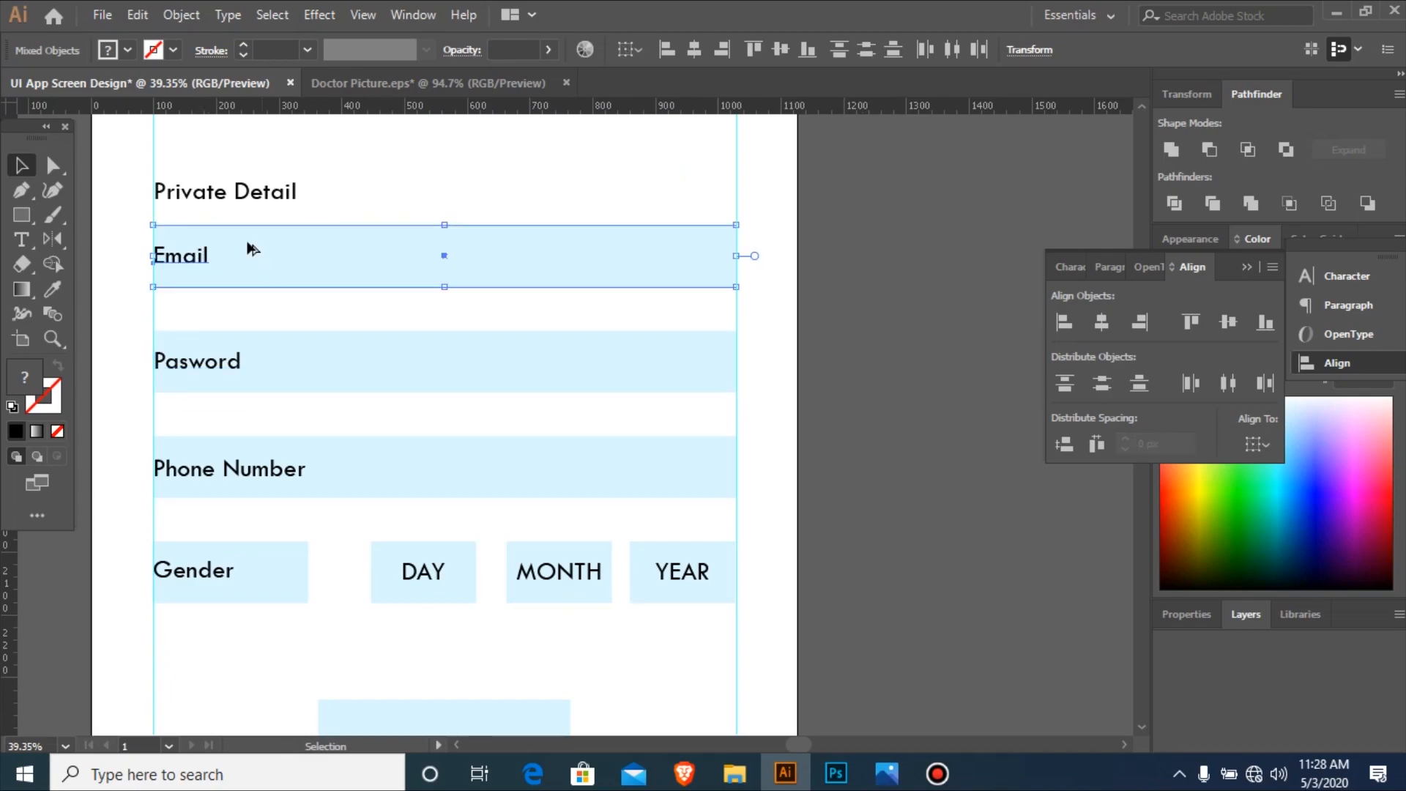
{"action": "left_click", "coordinate": [277, 255]}
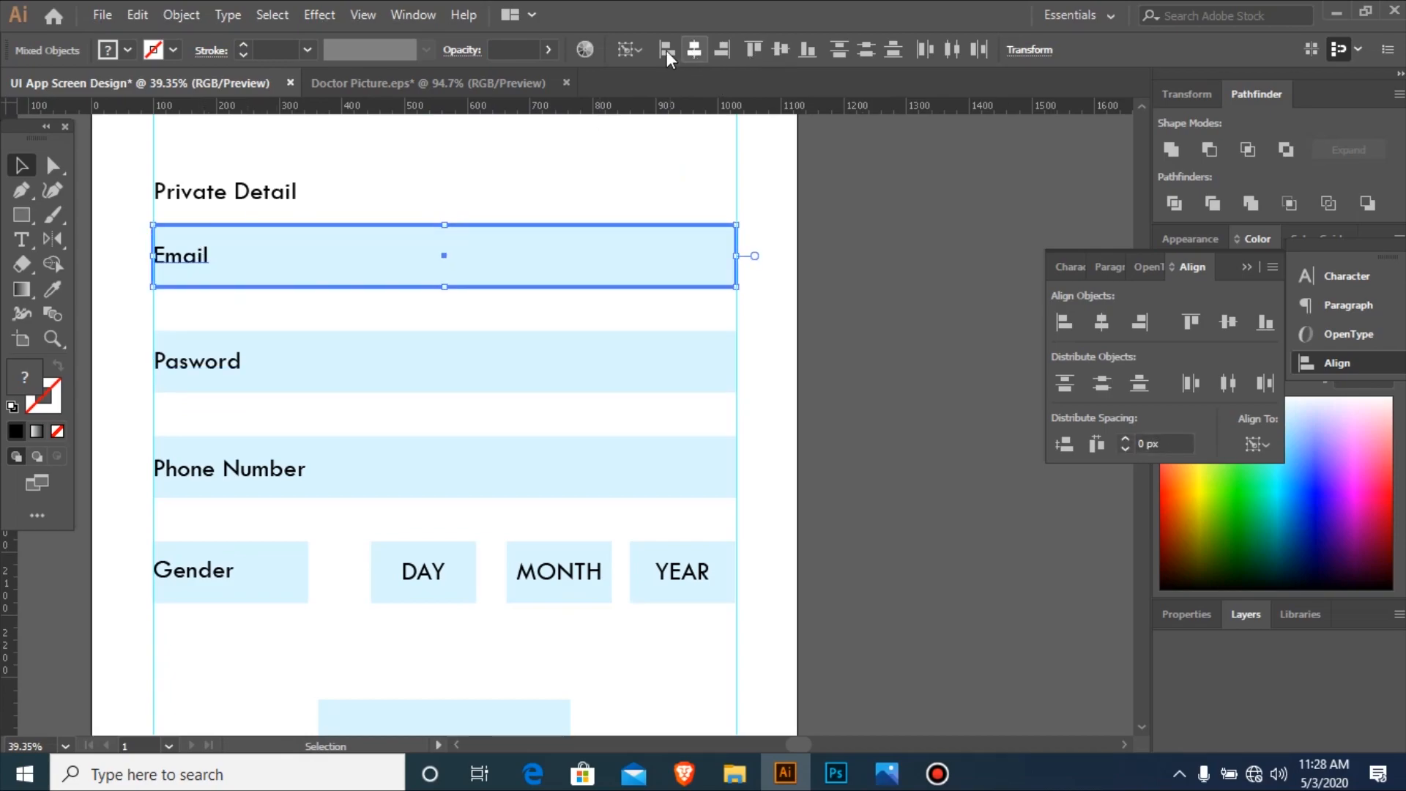
{"action": "left_click", "coordinate": [782, 49]}
Centre the "Gender" label horizontally and vertically within its box, using the box as the key object.
{"action": "key", "text": "ctrl+minus"}
{"action": "key", "text": "ctrl+minus"}
{"action": "key", "text": "ctrl+minus"}
{"action": "key", "text": "ctrl+minus"}
{"action": "key", "text": "ctrl+minus"}
{"action": "key", "text": "ctrl+minus"}
{"action": "left_click_drag", "start_coordinate": [469, 437], "coordinate": [746, 563]}
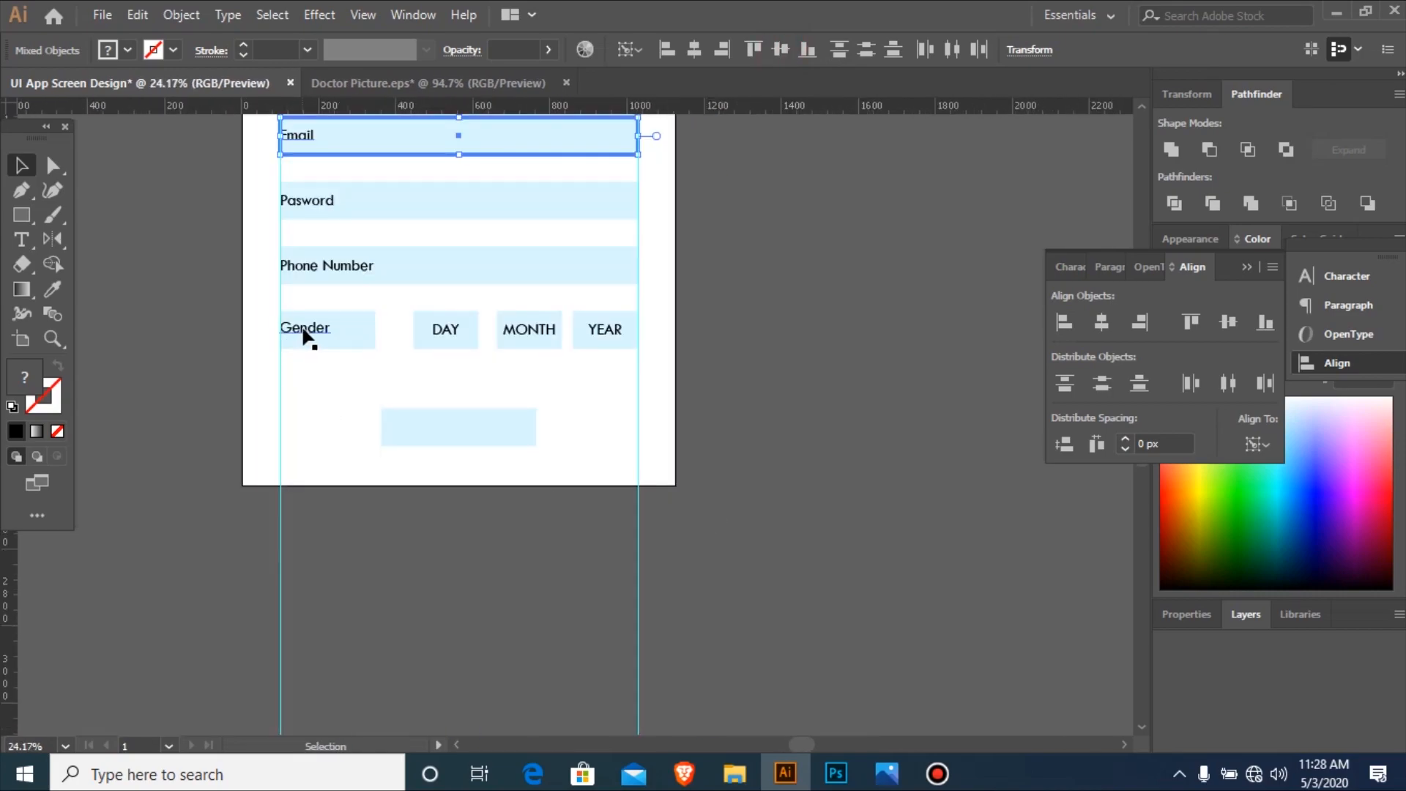
{"action": "left_click_drag", "start_coordinate": [736, 433], "coordinate": [274, 265]}
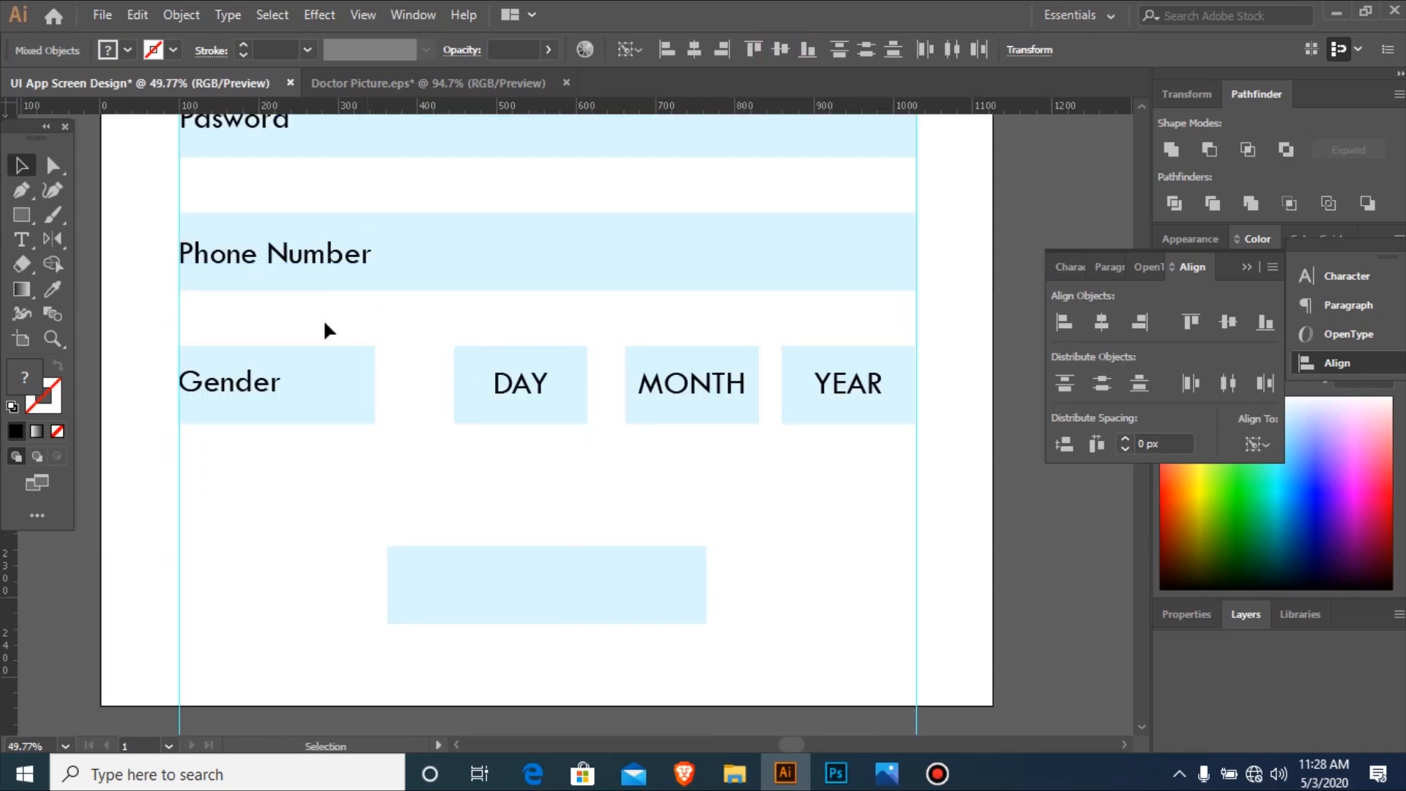
{"action": "left_click_drag", "start_coordinate": [219, 311], "coordinate": [308, 429]}
{"action": "left_click", "coordinate": [351, 401]}
{"action": "left_click", "coordinate": [688, 48]}
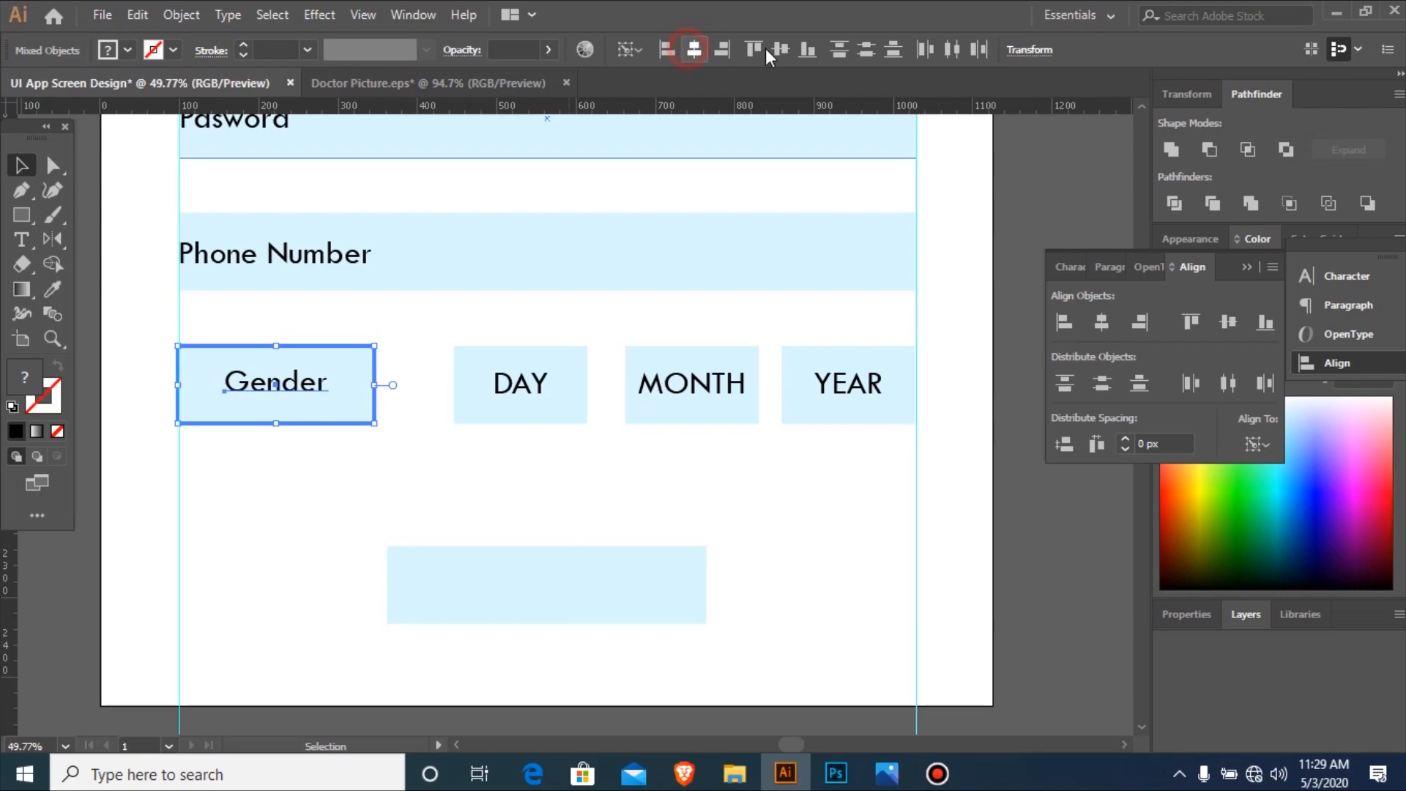
{"action": "left_click", "coordinate": [782, 50]}
Copy the "Gender" label into the bottom button rectangle and change the copy's text to "UPDATE".
{"action": "key", "text": "ctrl+minus"}
{"action": "key", "text": "ctrl+minus"}
{"action": "key", "text": "ctrl+minus"}
{"action": "key", "text": "ctrl+minus"}
{"action": "key", "text": "ctrl+minus"}
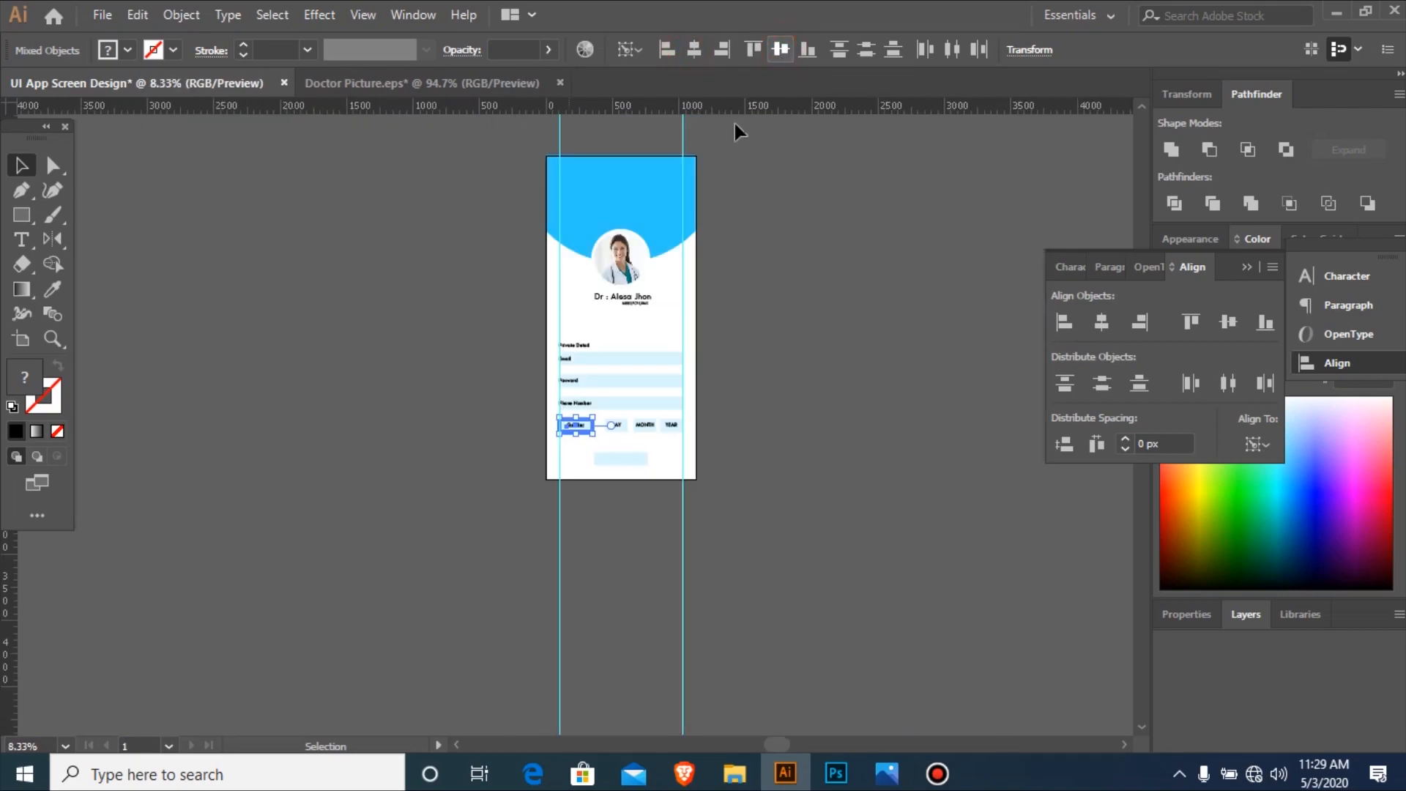
{"action": "left_click_drag", "start_coordinate": [710, 485], "coordinate": [708, 483]}
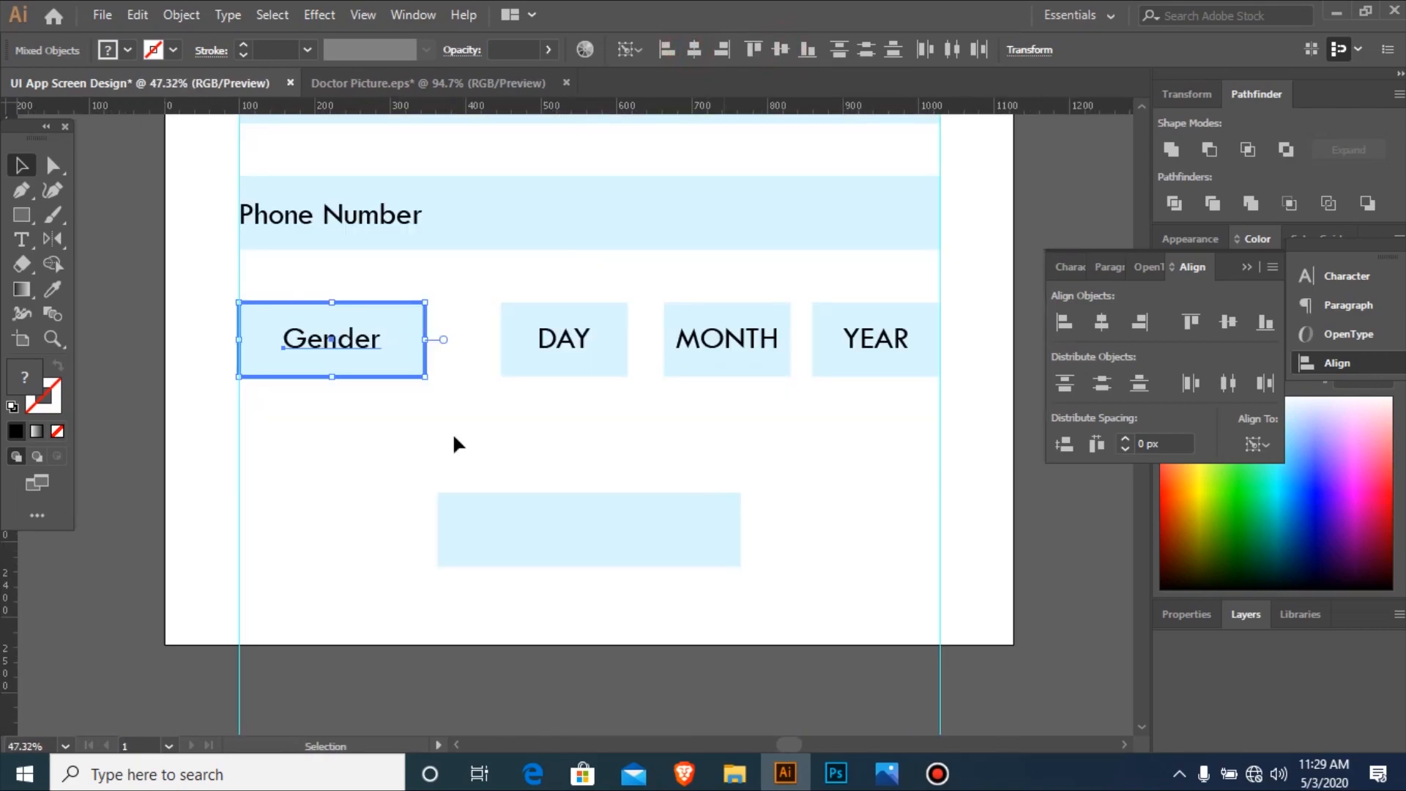
{"action": "left_click", "coordinate": [393, 407]}
{"action": "left_click_drag", "start_coordinate": [349, 349], "coordinate": [594, 542]}
{"action": "double_click", "coordinate": [577, 534]}
{"action": "double_click", "coordinate": [586, 535]}
{"action": "type", "text": "UPDATE"}
{"action": "left_click", "coordinate": [21, 166]}
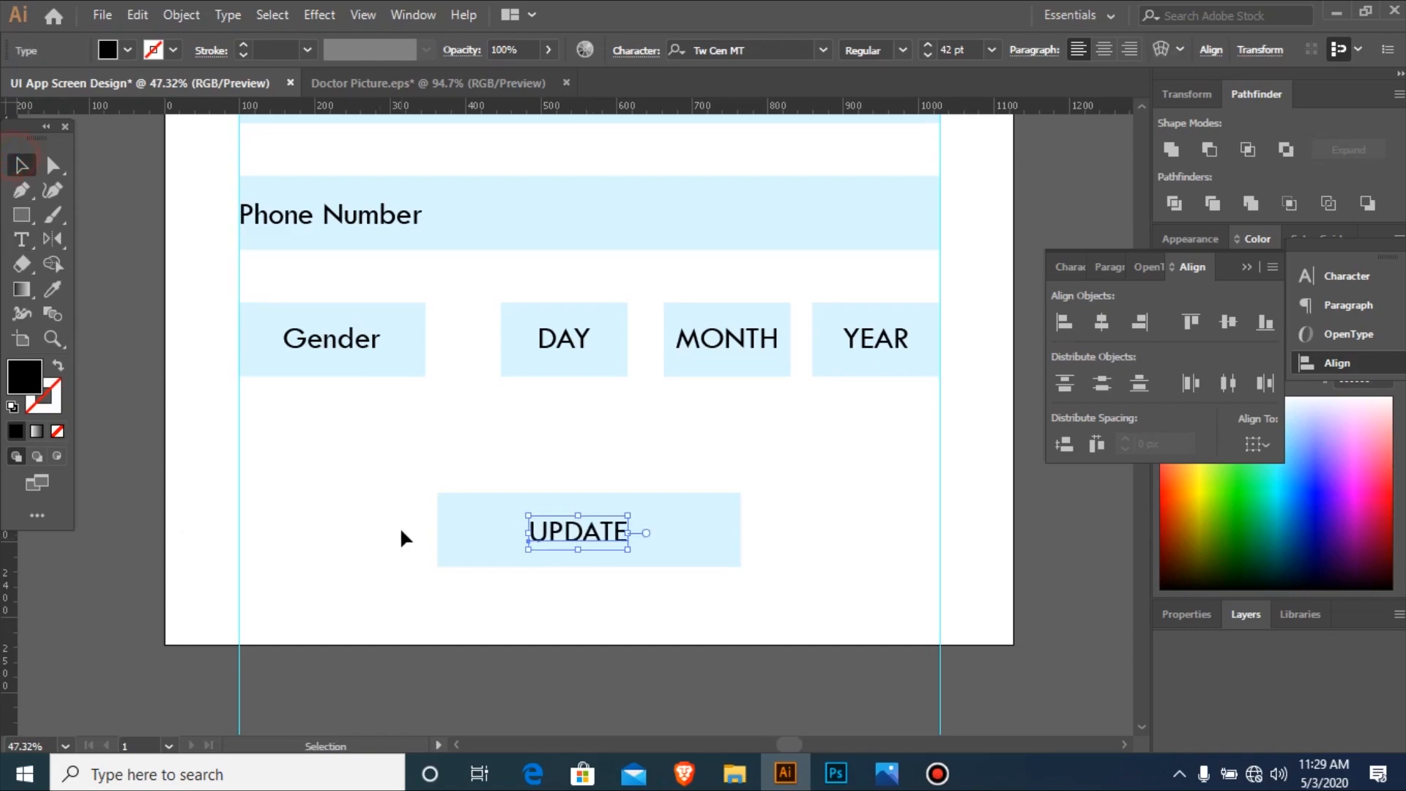
Retype the bottom button's label in title case as "Update".
{"action": "left_click_drag", "start_coordinate": [427, 474], "coordinate": [668, 628]}
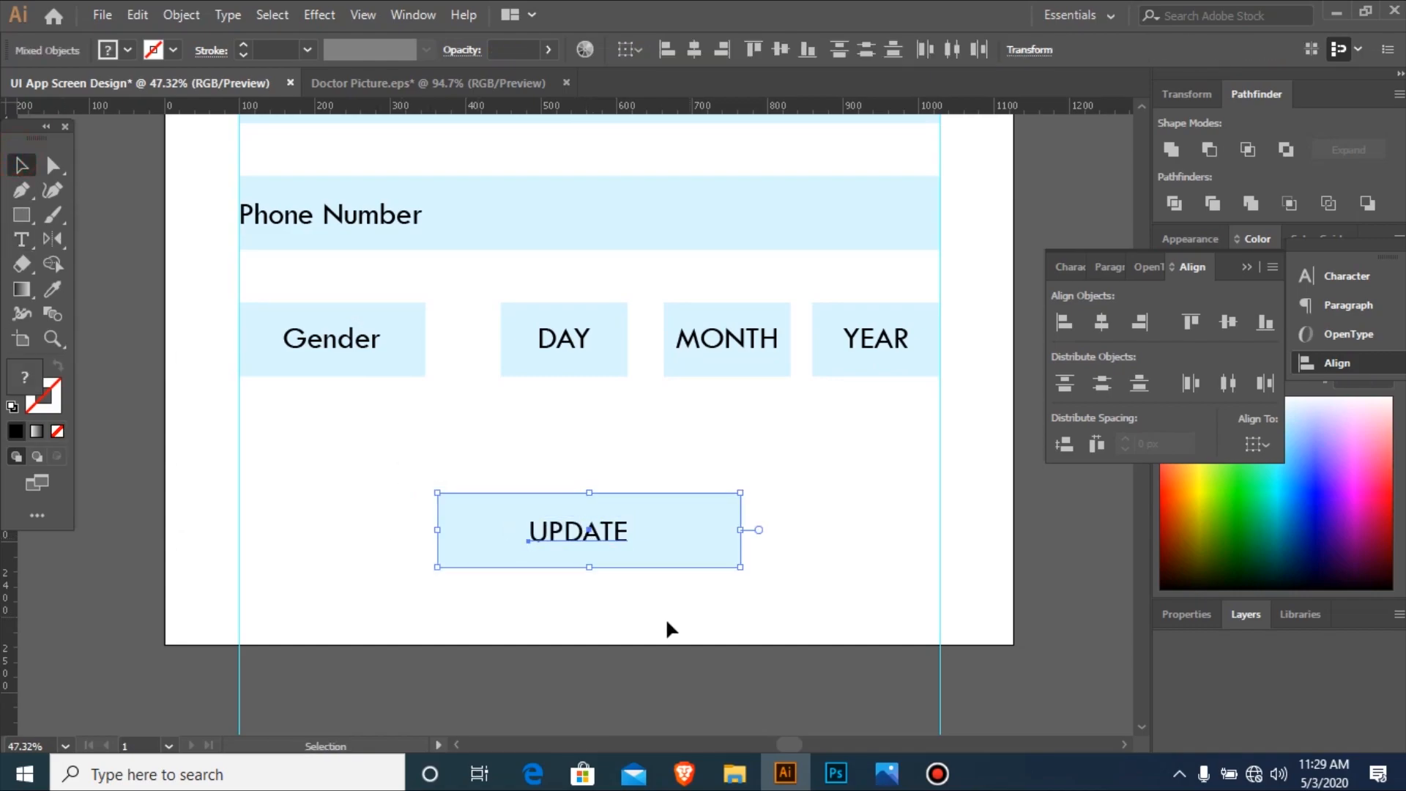
{"action": "left_click", "coordinate": [558, 639]}
{"action": "double_click", "coordinate": [576, 537]}
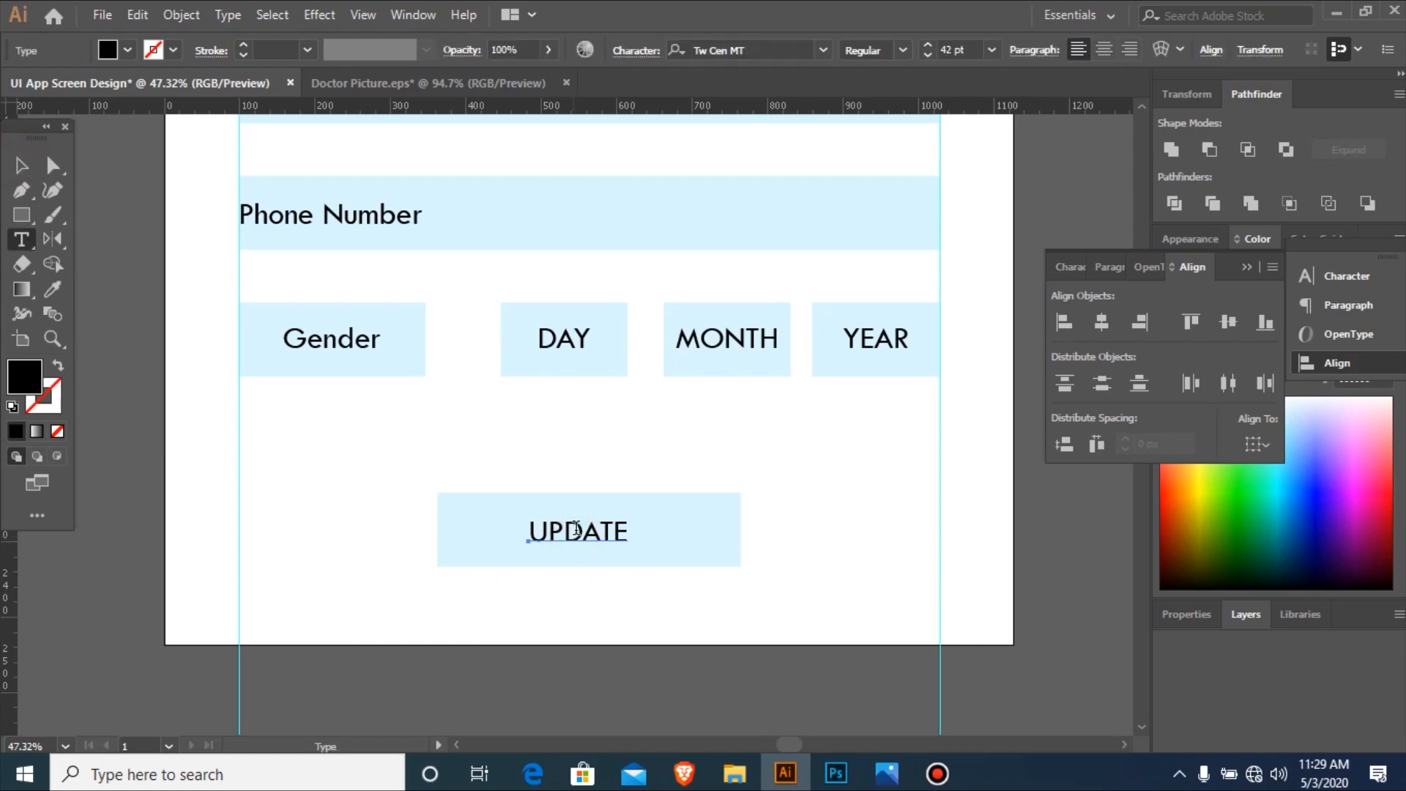
{"action": "double_click", "coordinate": [586, 534]}
{"action": "type", "text": "Update"}
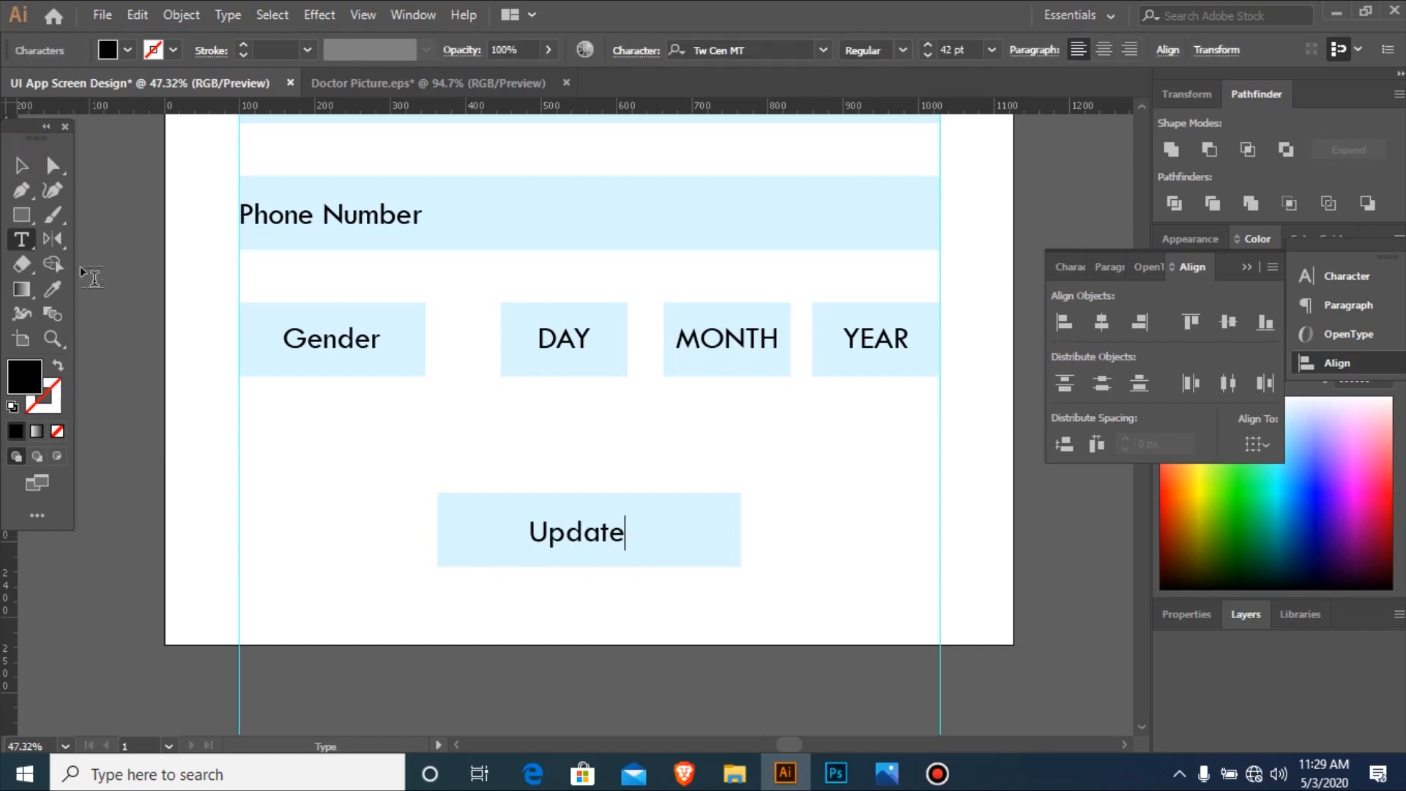
Centre the "Update" label horizontally and vertically within the button, using the rectangle as the key object.
{"action": "left_click", "coordinate": [22, 166]}
{"action": "left_click_drag", "start_coordinate": [406, 455], "coordinate": [675, 606]}
{"action": "left_click", "coordinate": [663, 511]}
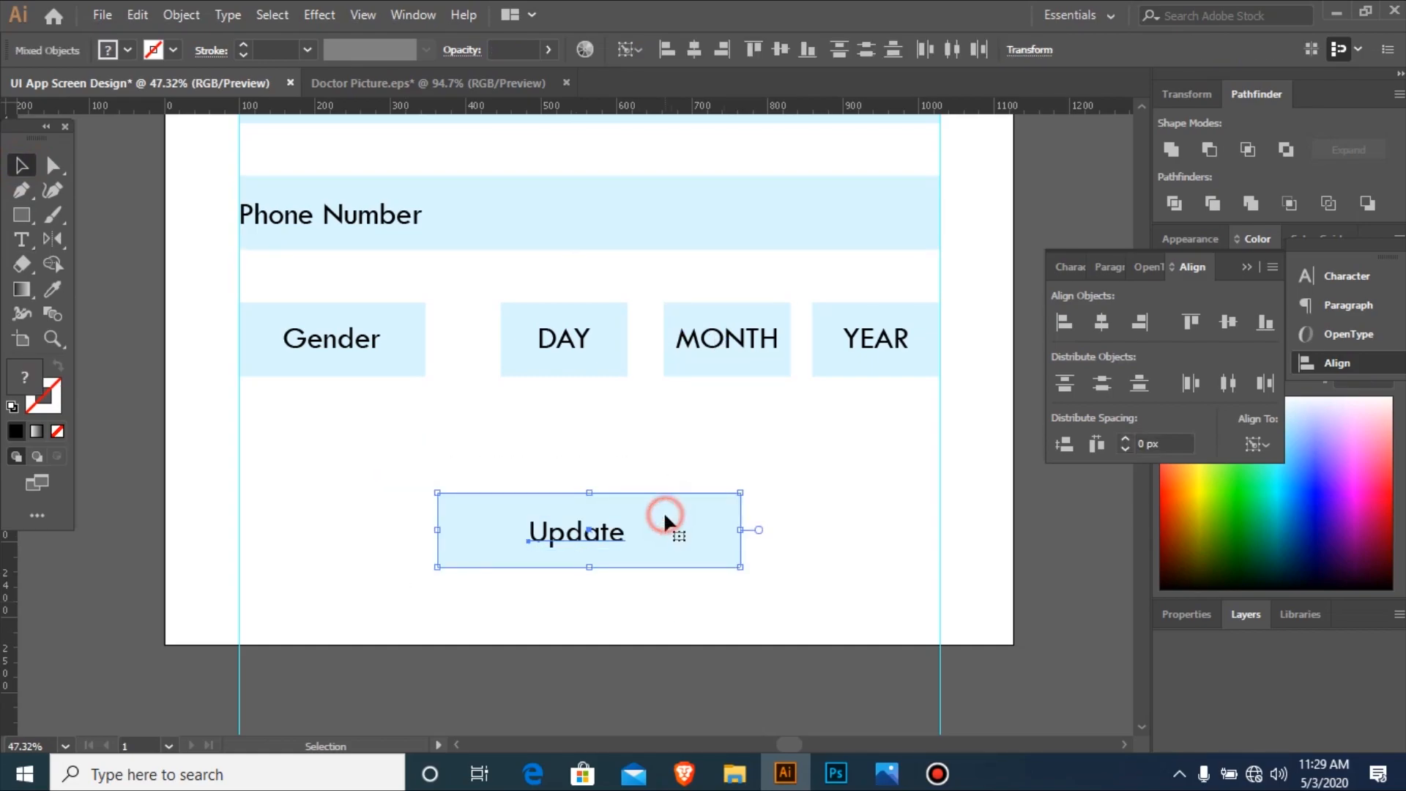
{"action": "left_click", "coordinate": [695, 49]}
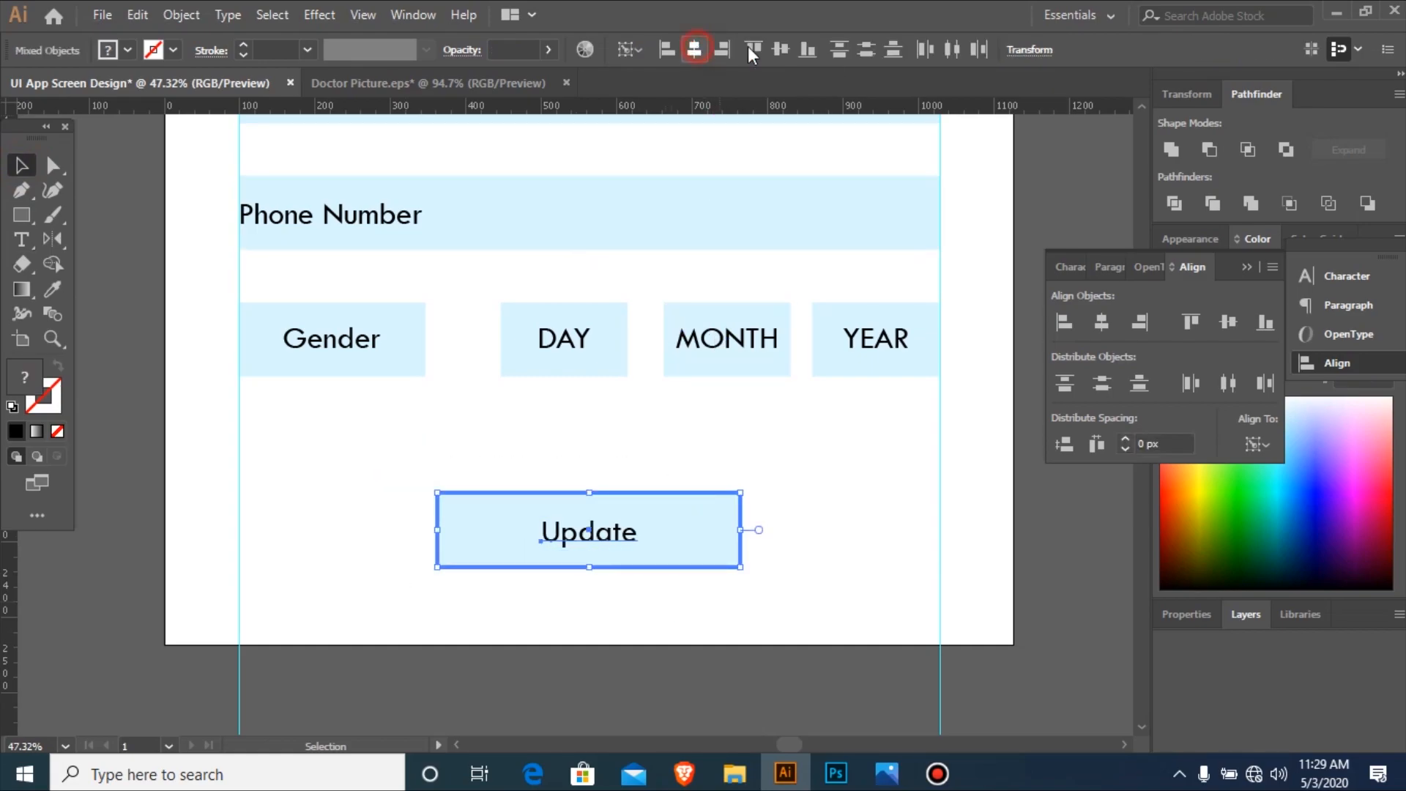
{"action": "left_click", "coordinate": [780, 50]}
Change the label in the second box from all capitals to "Day".
{"action": "left_click", "coordinate": [570, 339]}
{"action": "double_click", "coordinate": [560, 339]}
{"action": "double_click", "coordinate": [564, 343]}
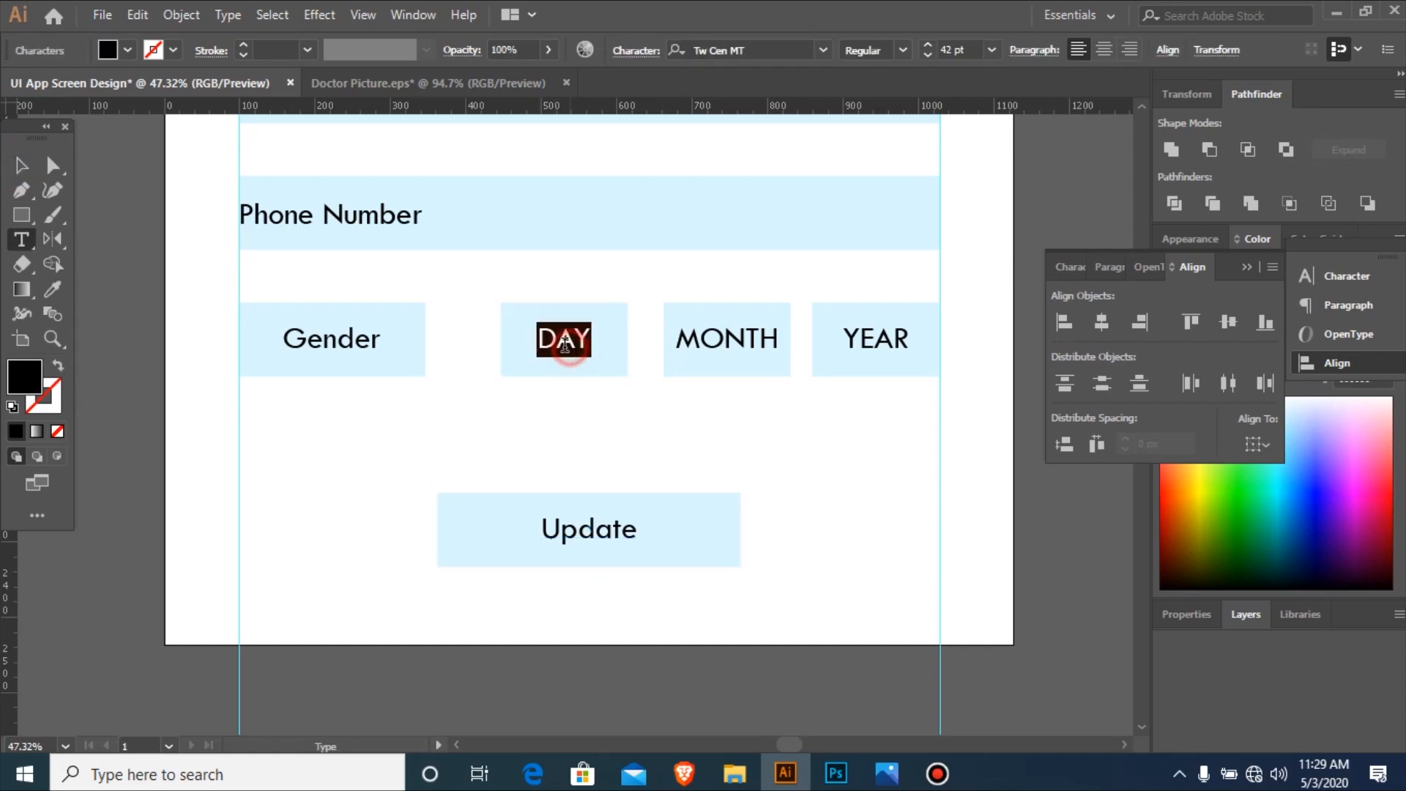
{"action": "left_click_drag", "start_coordinate": [558, 334], "coordinate": [672, 346]}
{"action": "type", "text": "ay"}
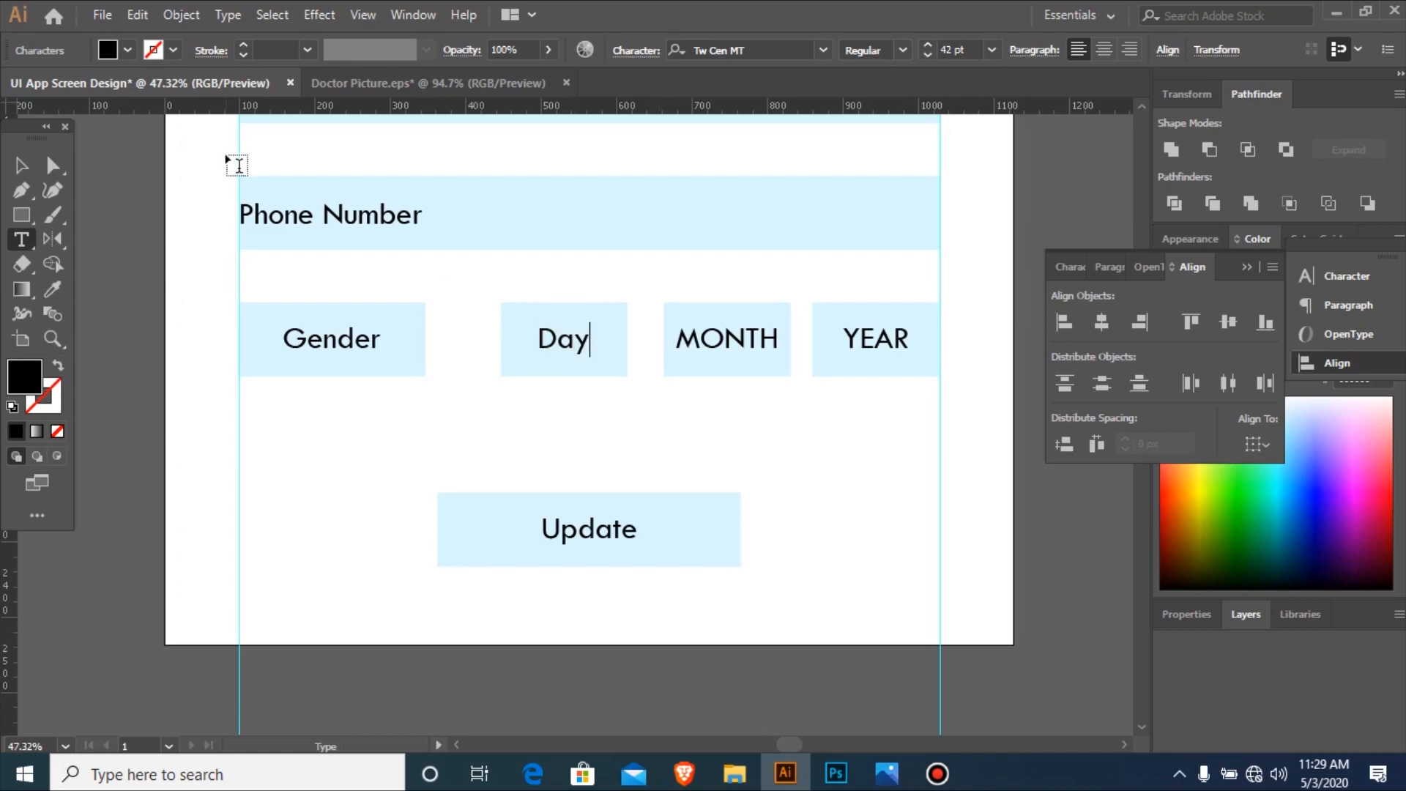
{"action": "left_click", "coordinate": [11, 158]}
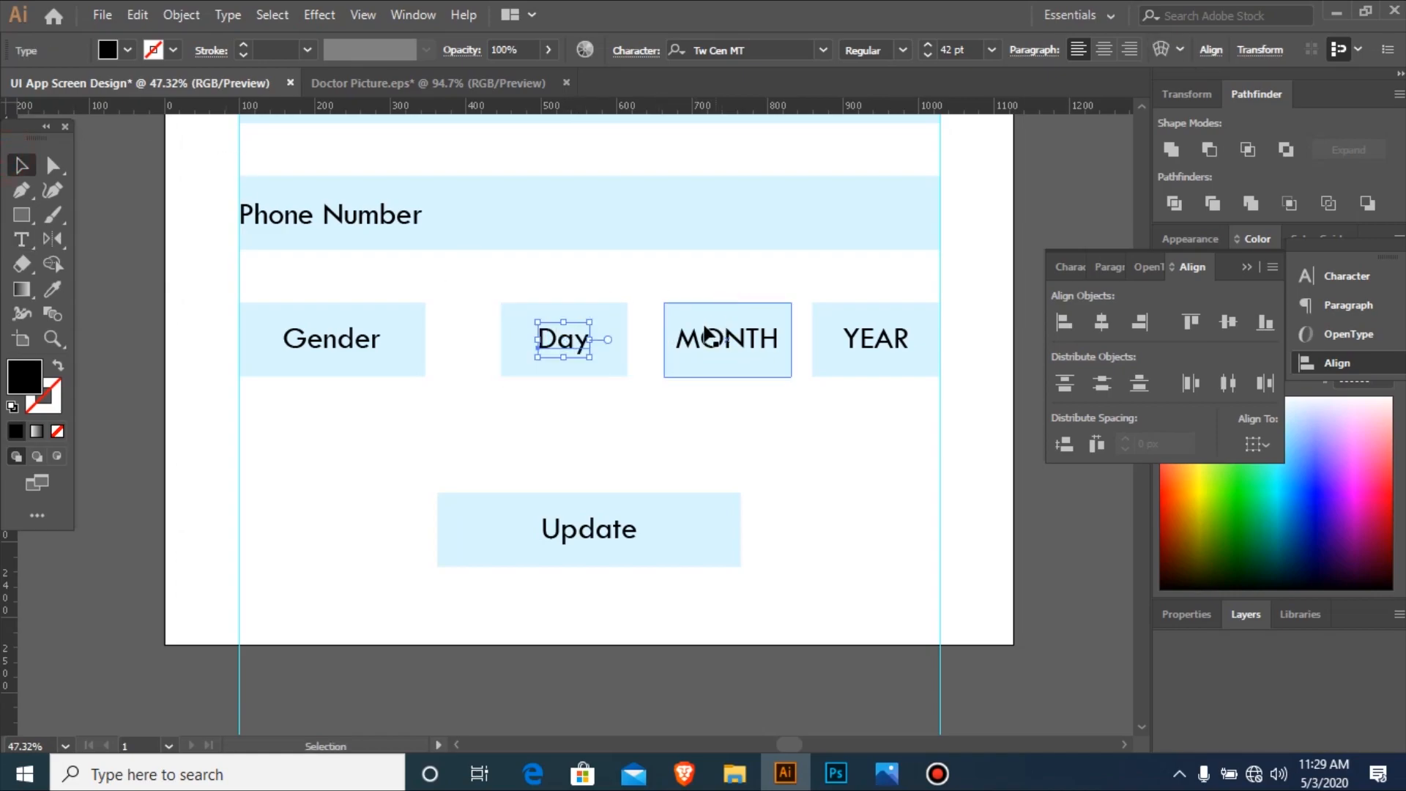
Change the label in the third box from all capitals to "Month".
{"action": "key", "text": "t"}
{"action": "left_click_drag", "start_coordinate": [701, 337], "coordinate": [868, 339]}
{"action": "type", "text": "m"}
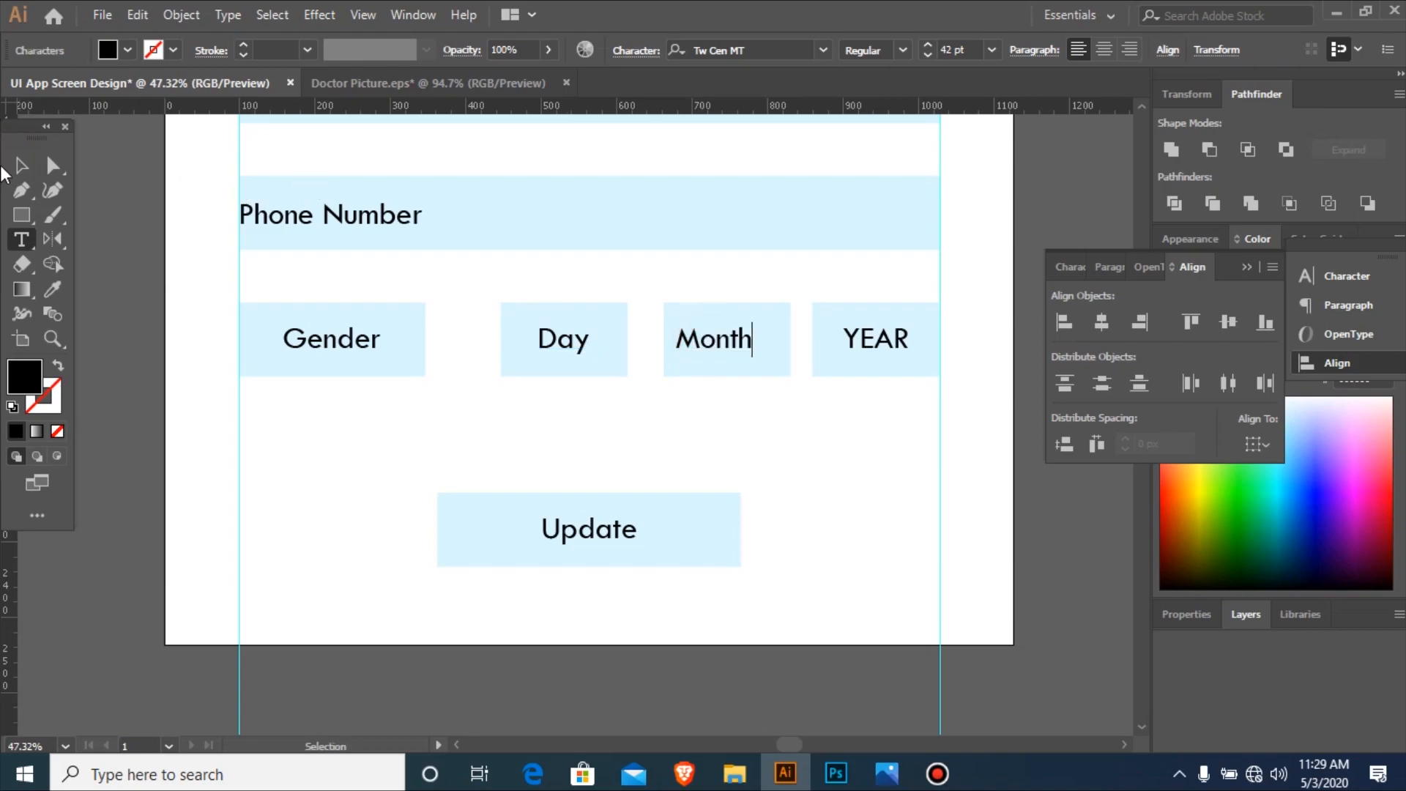
{"action": "left_click", "coordinate": [20, 167]}
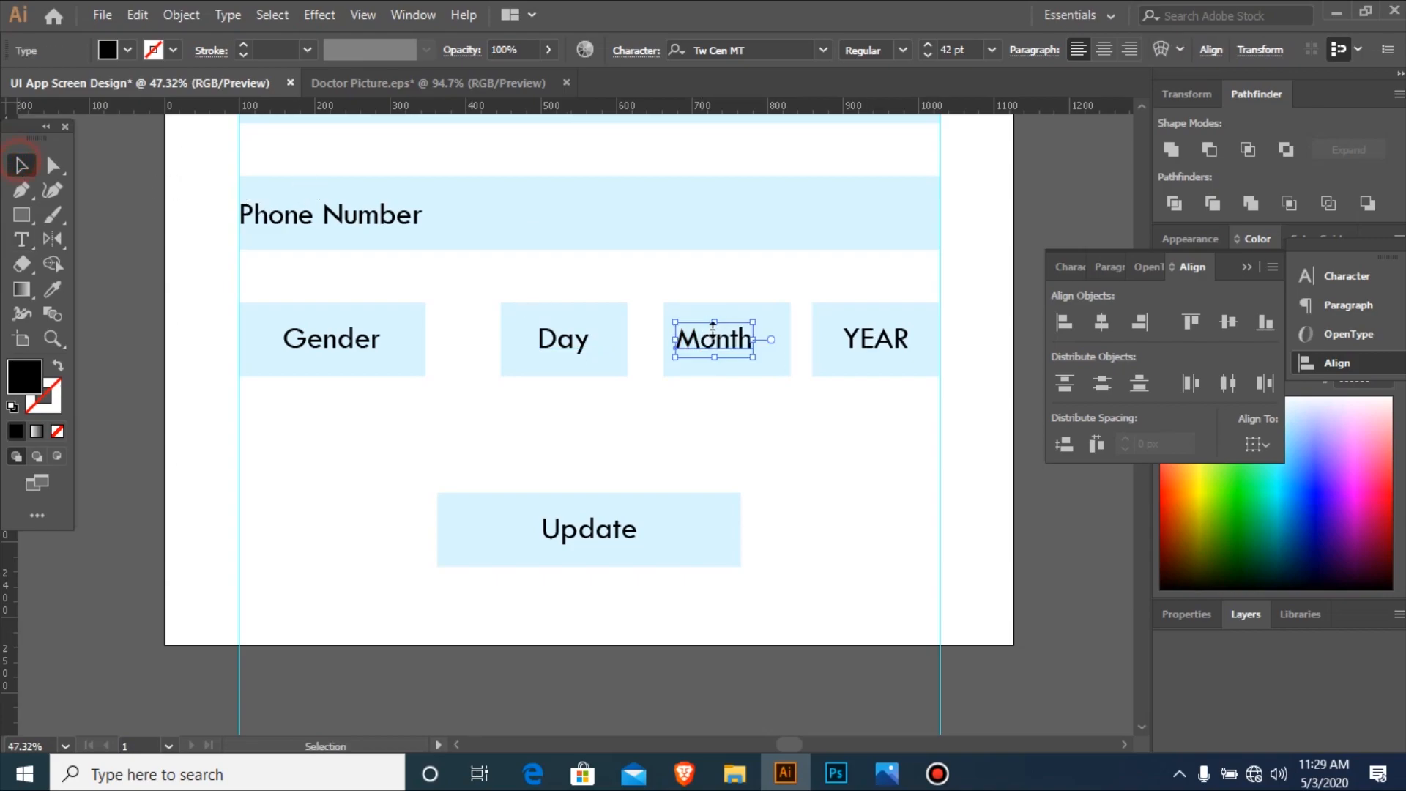
Centre the "Month" label horizontally and vertically within its box, using the box as the key object.
{"action": "left_click", "coordinate": [774, 359], "text": "shift"}
{"action": "left_click", "coordinate": [776, 362]}
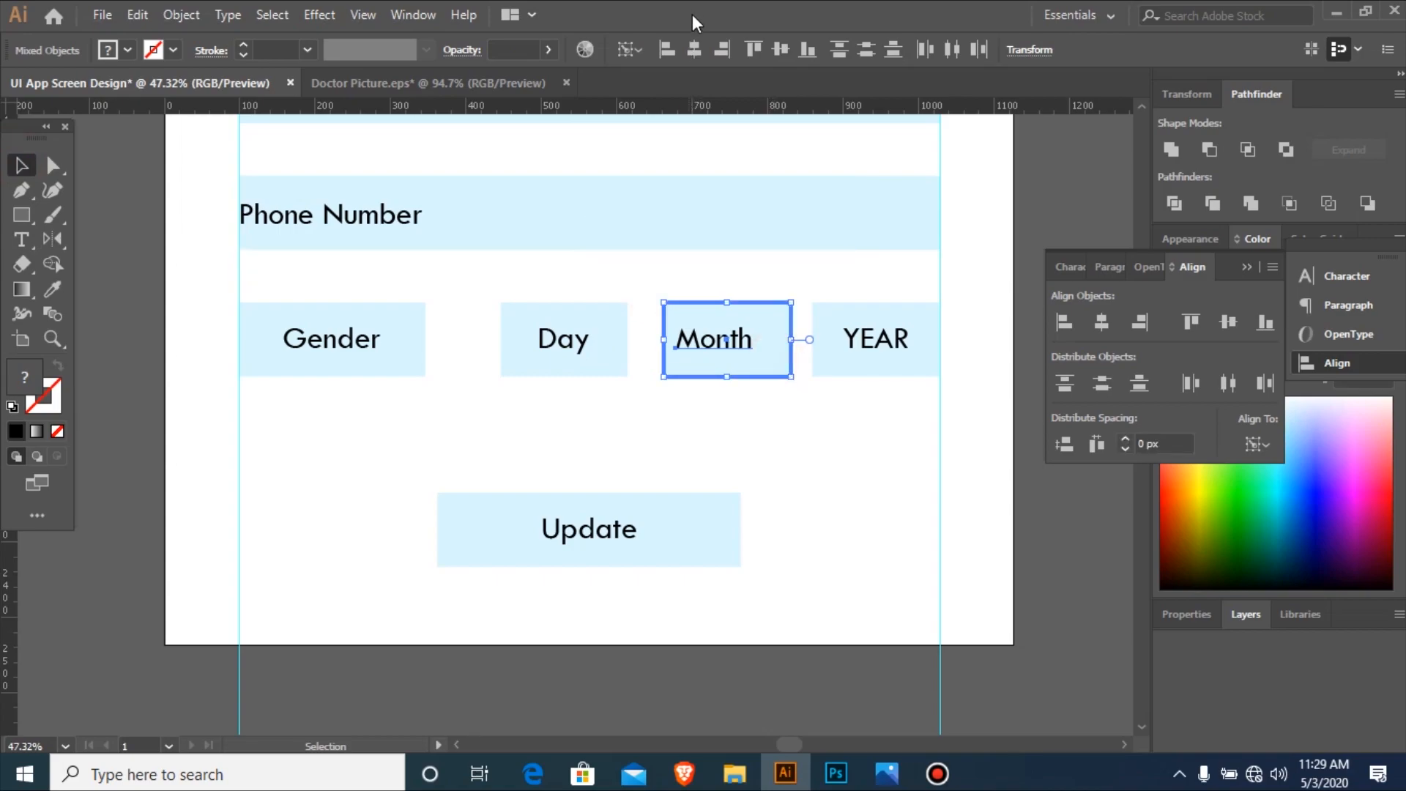
{"action": "left_click", "coordinate": [694, 49]}
{"action": "left_click", "coordinate": [781, 50]}
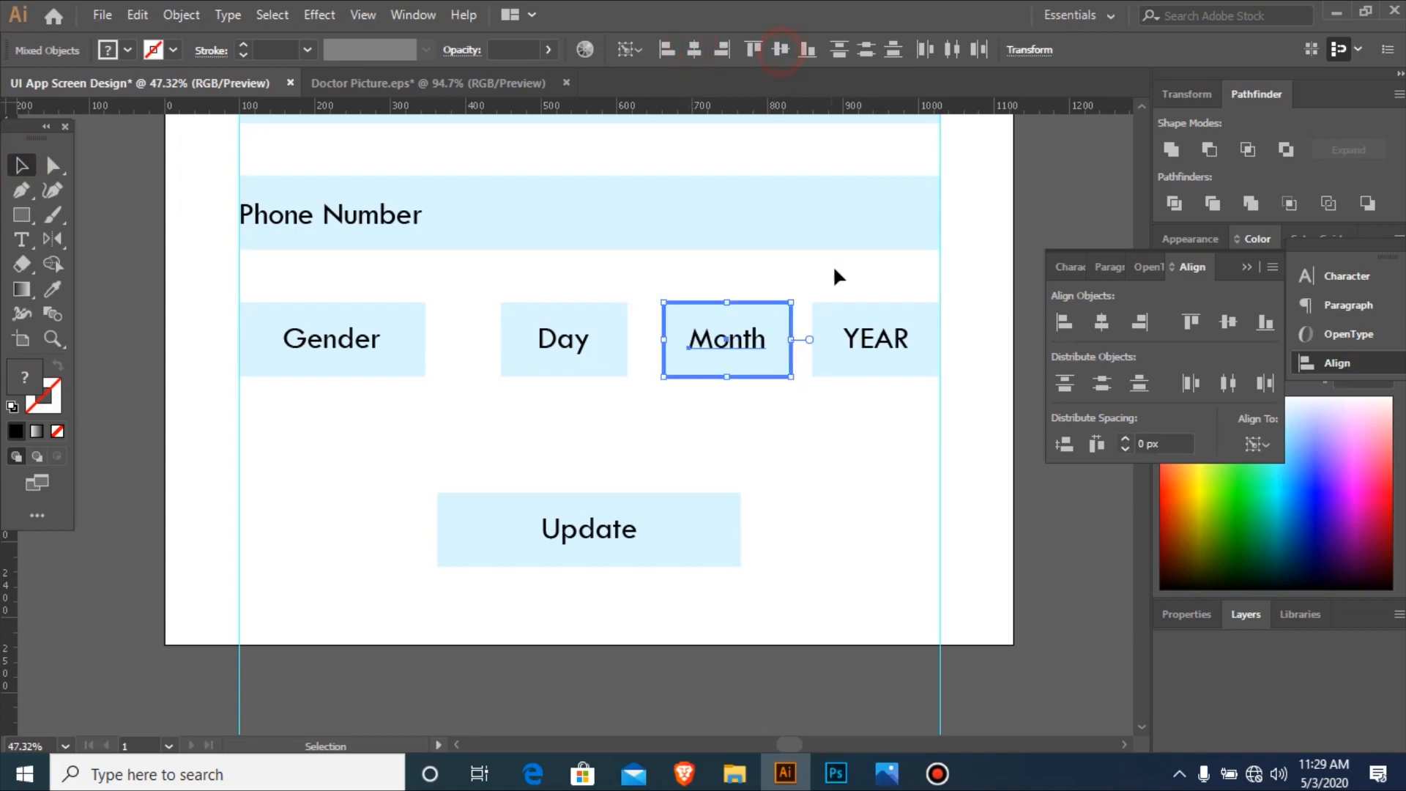
Change the label in the fourth box from all capitals to "Year".
{"action": "left_click", "coordinate": [884, 351]}
{"action": "double_click", "coordinate": [883, 345]}
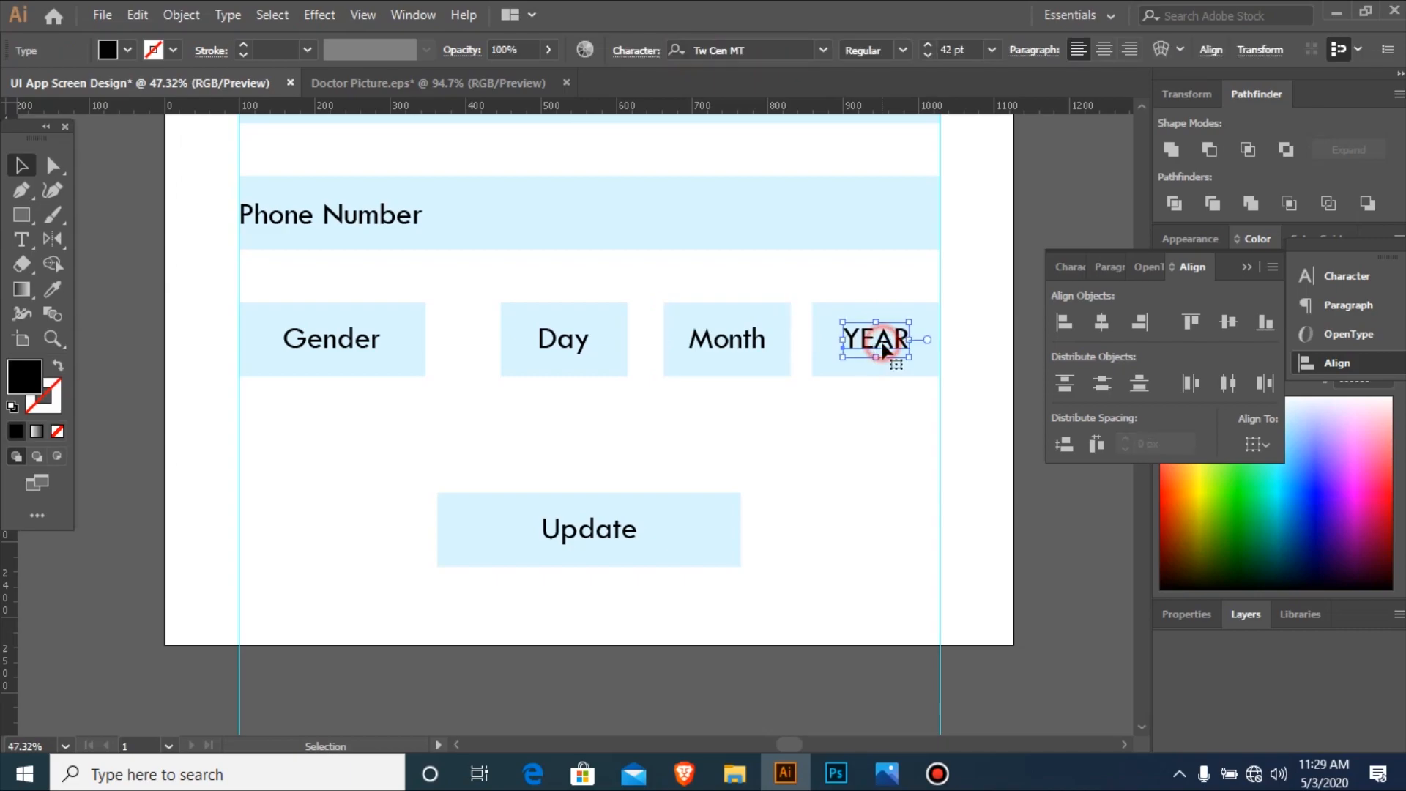
{"action": "left_click", "coordinate": [884, 340]}
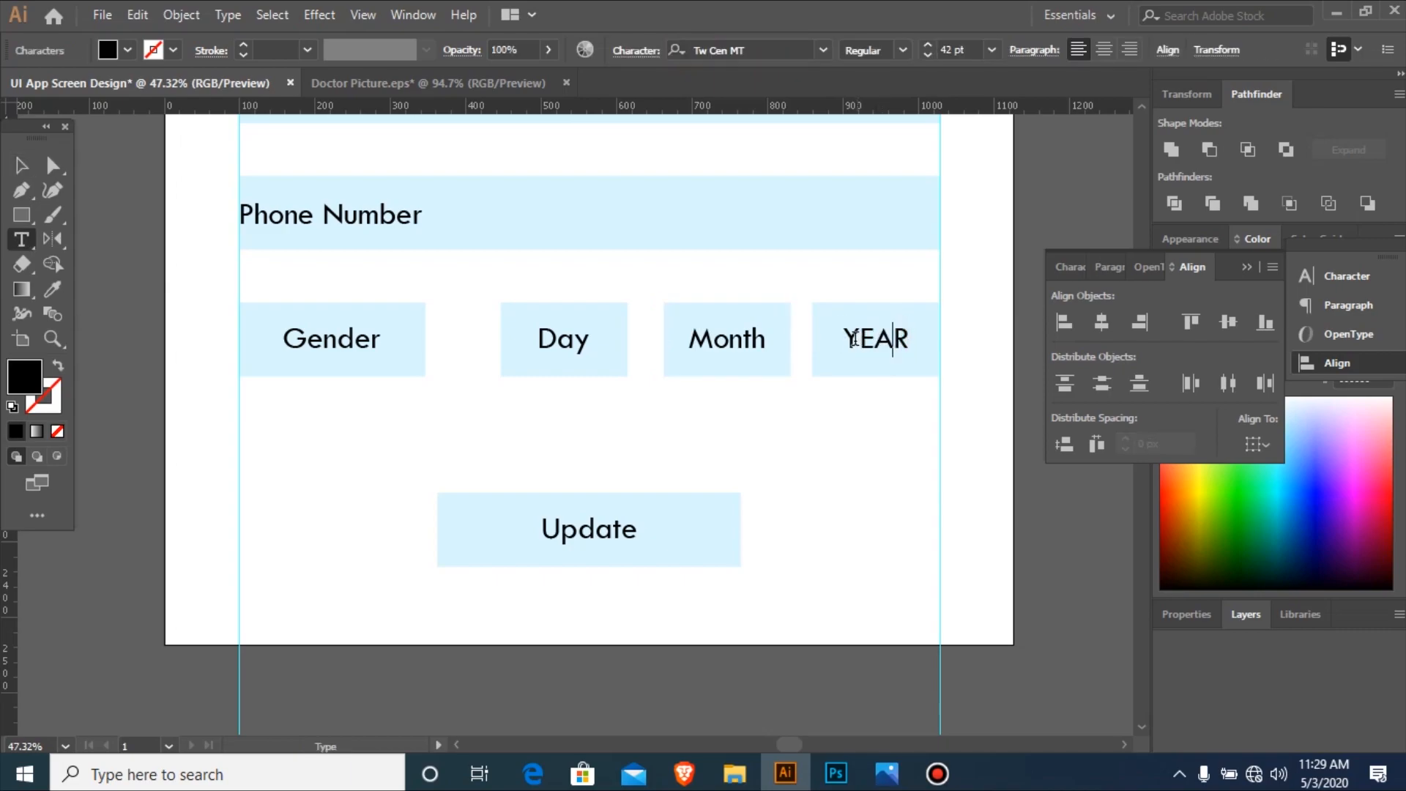
{"action": "key", "text": "shift+End"}
{"action": "type", "text": "ear"}
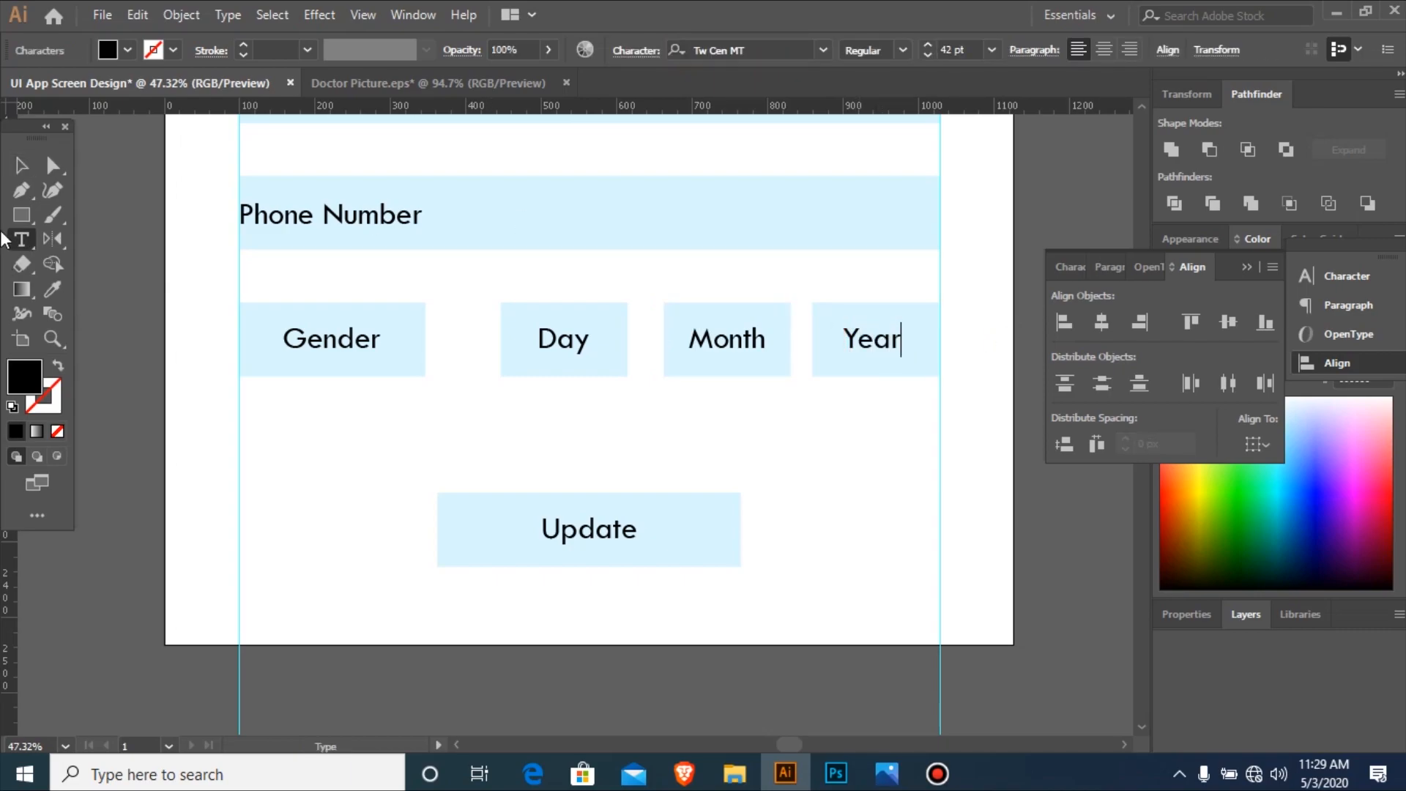
Centre the "Year" label vertically within its box, using the box as the key object.
{"action": "left_click", "coordinate": [19, 167]}
{"action": "left_click_drag", "start_coordinate": [846, 279], "coordinate": [911, 354]}
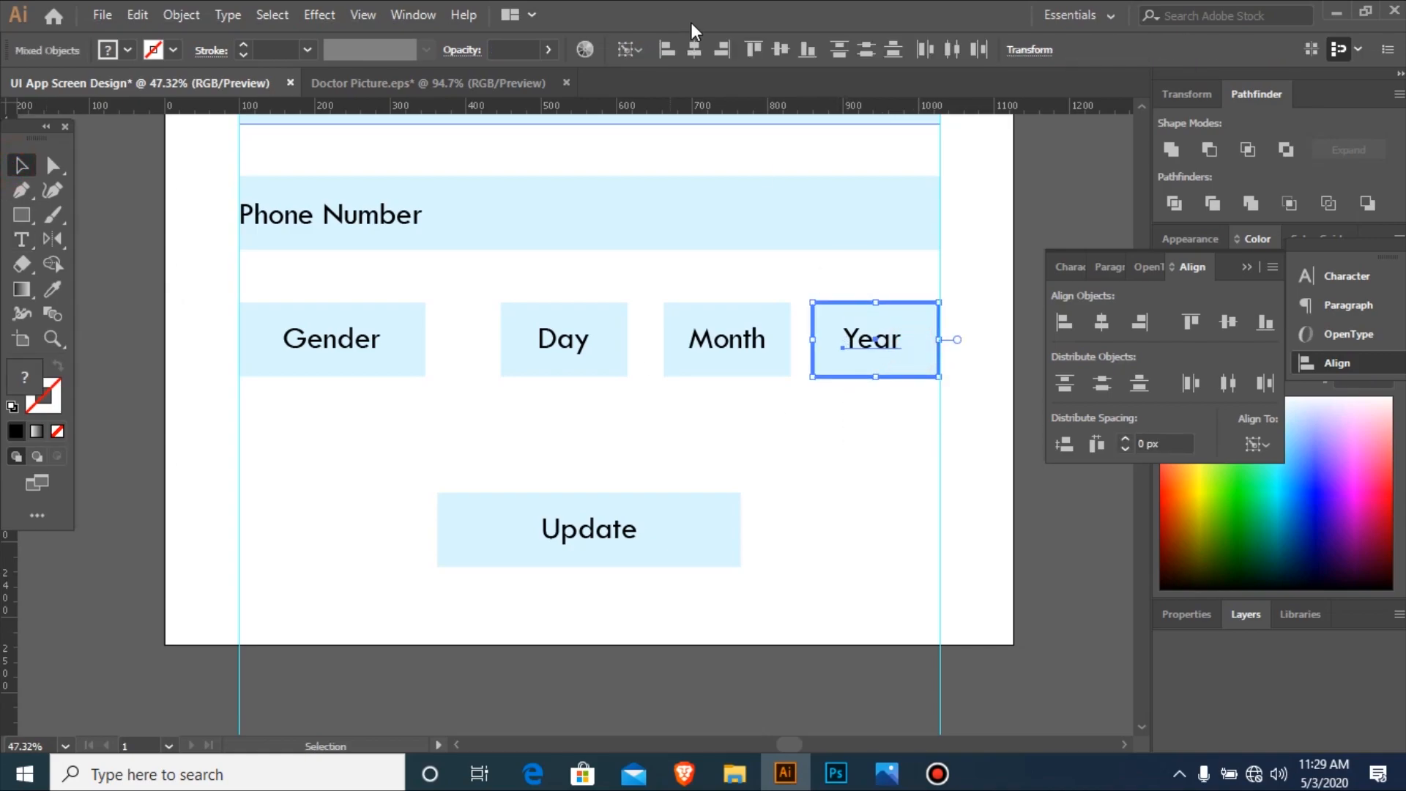
{"action": "left_click", "coordinate": [779, 48]}
{"action": "left_click", "coordinate": [763, 459]}
Open the files "Arrow Left up Edit page" and "Scoail Icons" together from the EPS FOR APP folder.
{"action": "key", "text": "ctrl+minus"}
{"action": "key", "text": "ctrl+minus"}
{"action": "key", "text": "ctrl+minus"}
{"action": "key", "text": "ctrl+minus"}
{"action": "key", "text": "ctrl+minus"}
{"action": "key", "text": "ctrl+minus"}
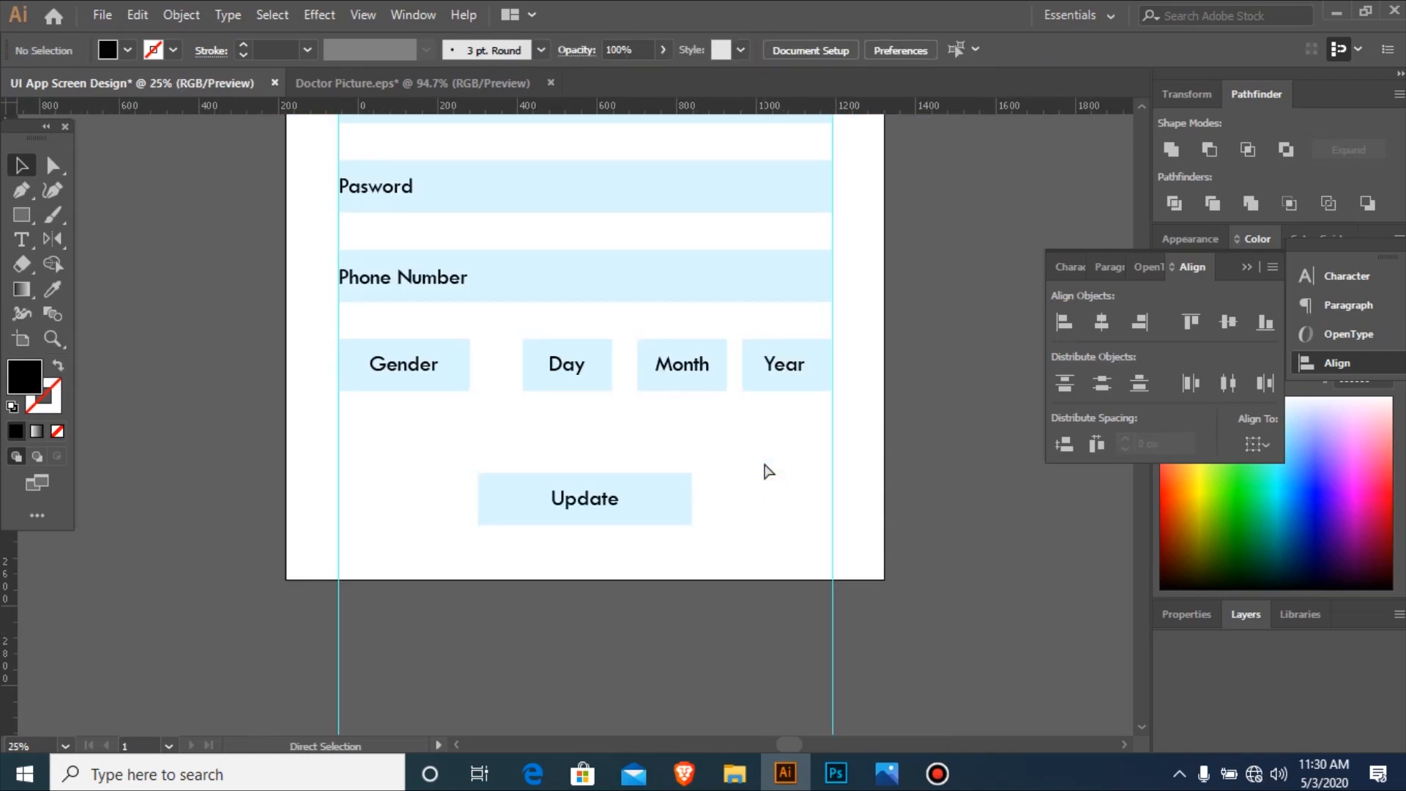
{"action": "left_click_drag", "start_coordinate": [704, 465], "coordinate": [715, 479]}
{"action": "key", "text": "ctrl+o"}
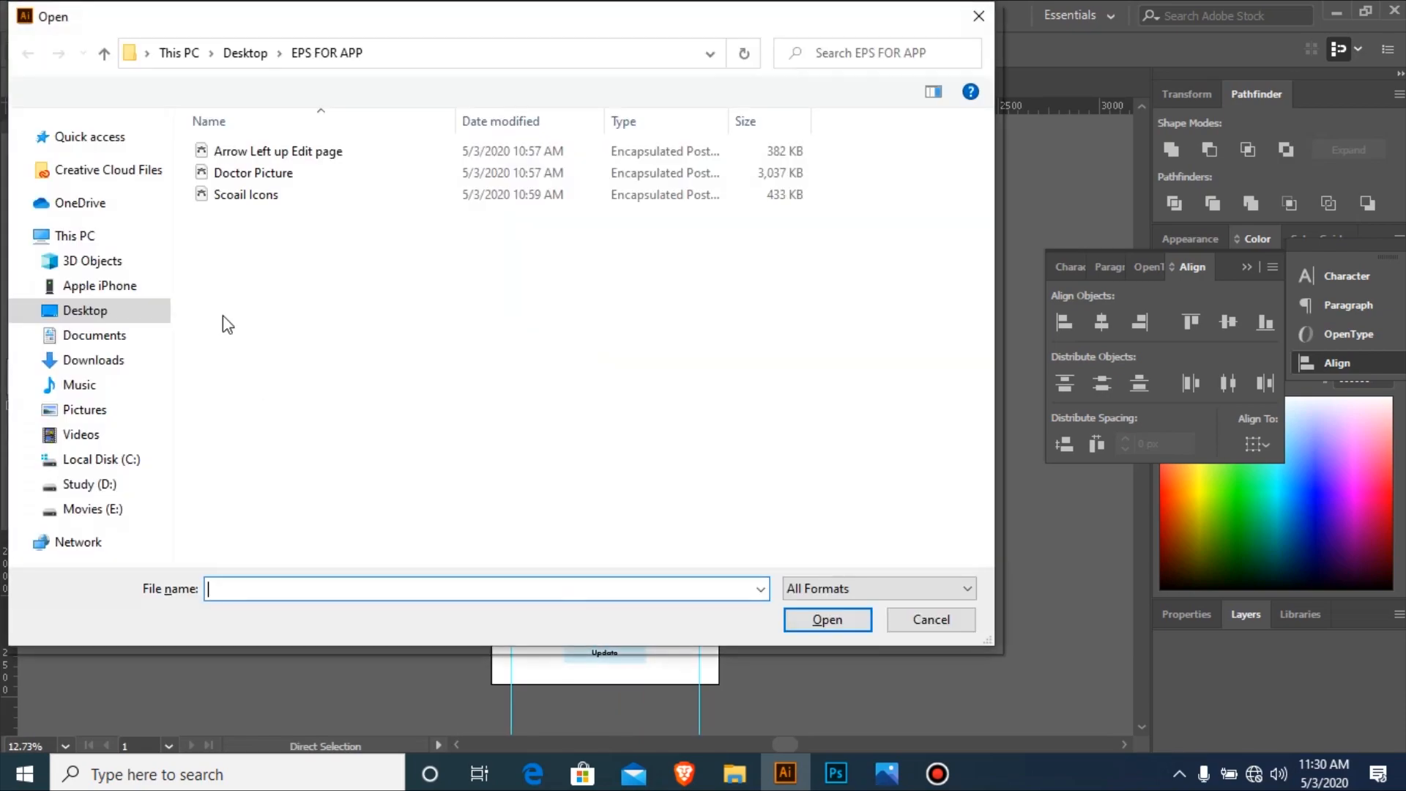
{"action": "left_click", "coordinate": [291, 154]}
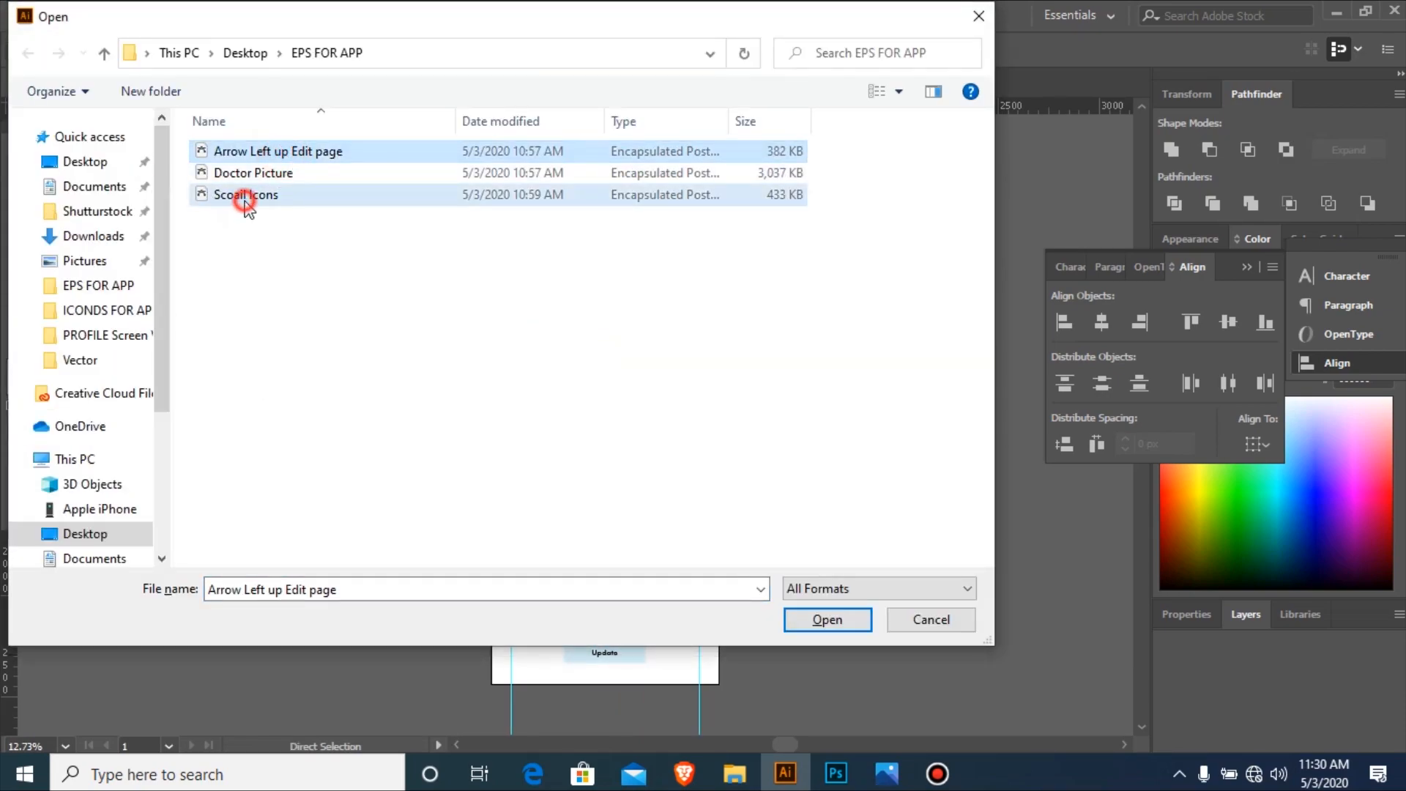
{"action": "left_click", "coordinate": [245, 196], "text": "ctrl"}
{"action": "left_click", "coordinate": [800, 616]}
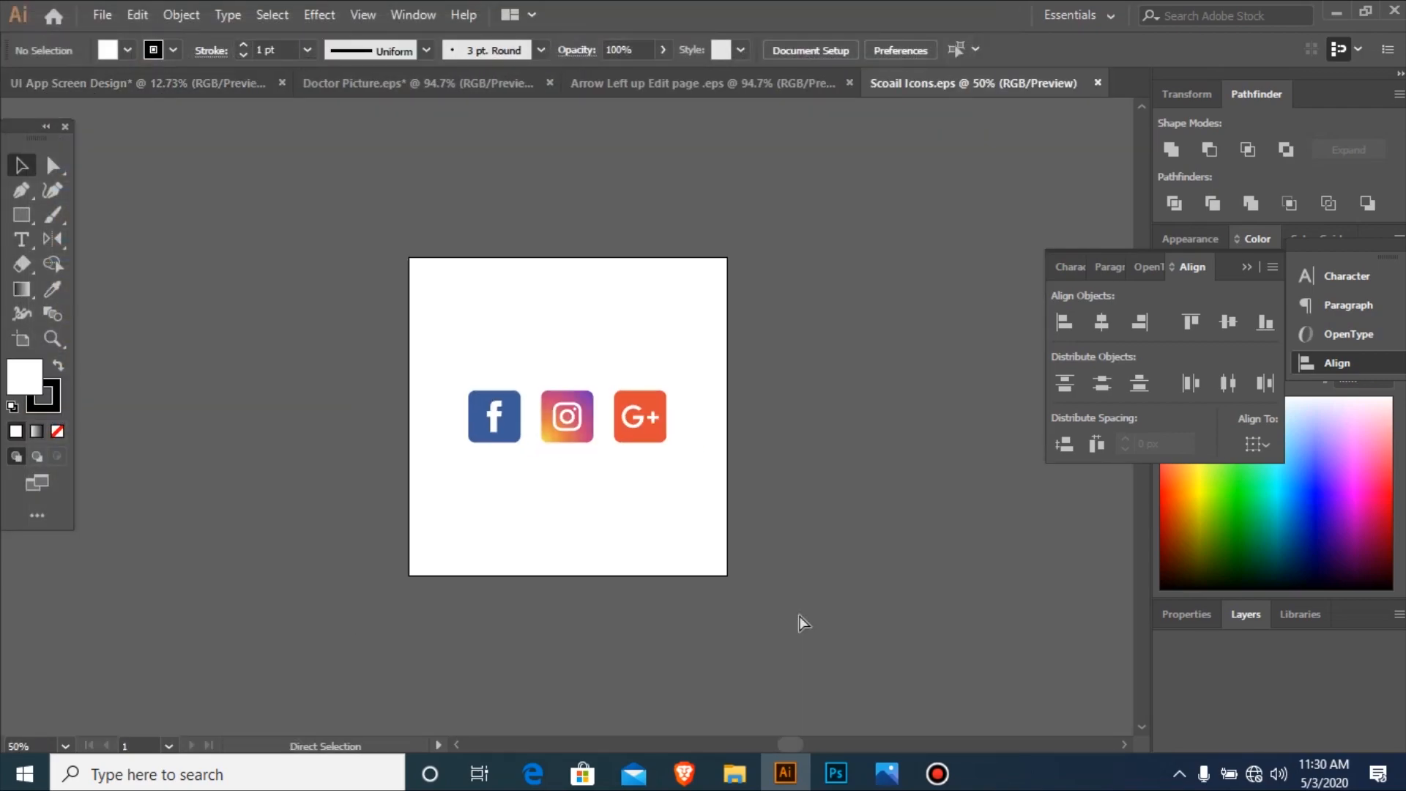
Cut the group of Facebook, Instagram and Google+ icons and return to the UI App Screen Design document.
{"action": "left_click_drag", "start_coordinate": [605, 436], "coordinate": [669, 461]}
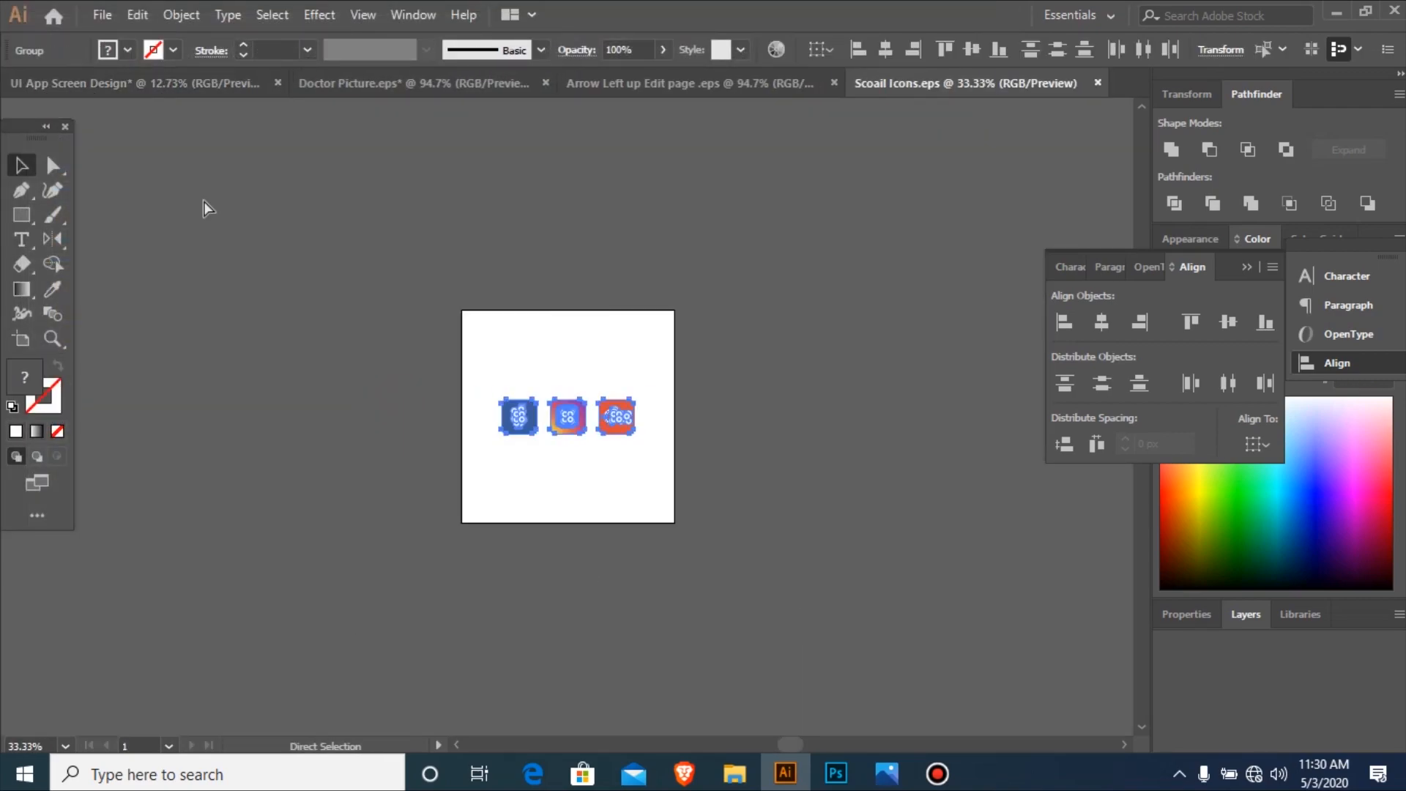
{"action": "key", "text": "Delete"}
{"action": "left_click", "coordinate": [195, 85]}
Shift the block from "Private Detail" down to the Gender, Day, Month and Year boxes upward, away from the Update button.
{"action": "left_click_drag", "start_coordinate": [408, 416], "coordinate": [820, 671]}
{"action": "key", "text": "ctrl+minus"}
{"action": "left_click_drag", "start_coordinate": [272, 182], "coordinate": [816, 537]}
{"action": "left_click_drag", "start_coordinate": [459, 377], "coordinate": [725, 666]}
{"action": "key", "text": "ctrl+z"}
{"action": "left_click_drag", "start_coordinate": [474, 377], "coordinate": [769, 665]}
{"action": "key", "text": "Up"}
{"action": "key", "text": "Up"}
{"action": "key", "text": "Up"}
{"action": "key", "text": "Up"}
{"action": "key", "text": "Up"}
{"action": "key", "text": "Up"}
{"action": "key", "text": "Up"}
{"action": "key", "text": "Up"}
{"action": "key", "text": "Up"}
{"action": "key", "text": "Up"}
{"action": "key", "text": "Up"}
{"action": "key", "text": "Up"}
{"action": "key", "text": "Up"}
{"action": "key", "text": "Up"}
{"action": "key", "text": "Up"}
{"action": "key", "text": "Up"}
{"action": "key", "text": "Up"}
{"action": "key", "text": "Up"}
{"action": "key", "text": "Up"}
{"action": "key", "text": "Up"}
{"action": "key", "text": "Up"}
{"action": "key", "text": "Up"}
{"action": "key", "text": "a"}
{"action": "key", "text": "ctrl+minus"}
{"action": "key", "text": "ctrl+minus"}
{"action": "key", "text": "ctrl+minus"}
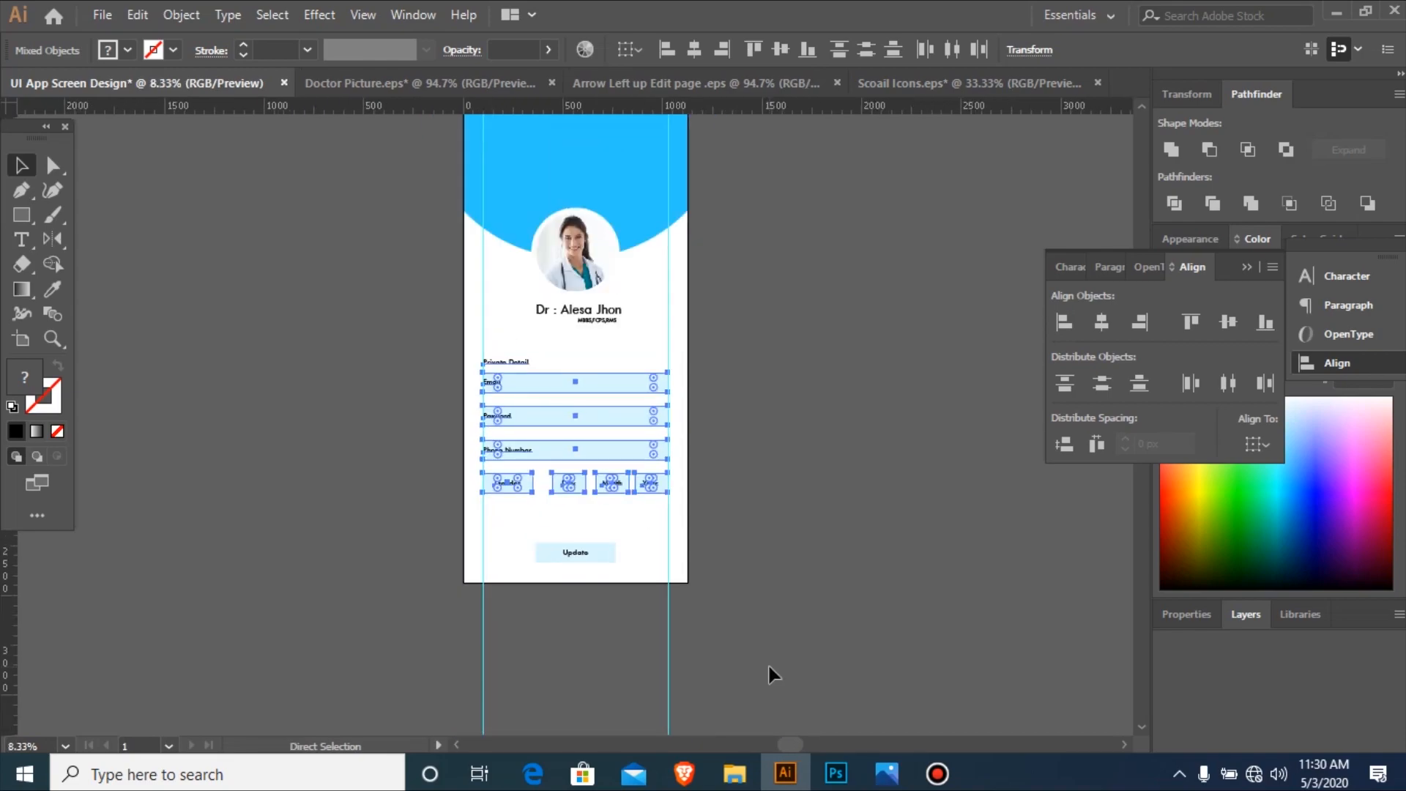
{"action": "key", "text": "v"}
{"action": "left_click_drag", "start_coordinate": [380, 339], "coordinate": [731, 606]}
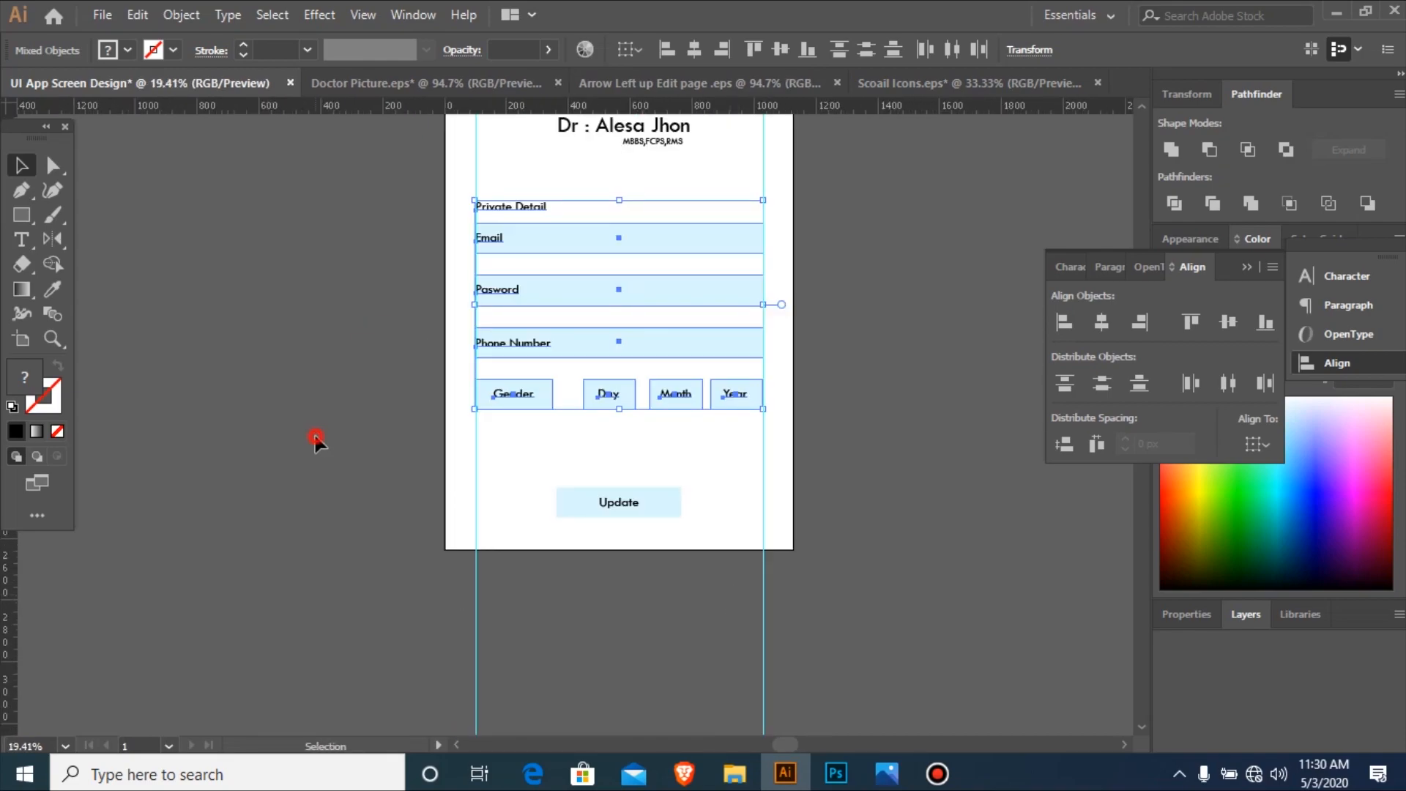
Paste the social media icons and place them between the row of date boxes and the Update button.
{"action": "left_click", "coordinate": [291, 419]}
{"action": "left_click_drag", "start_coordinate": [289, 358], "coordinate": [938, 649]}
{"action": "key", "text": "ctrl+v"}
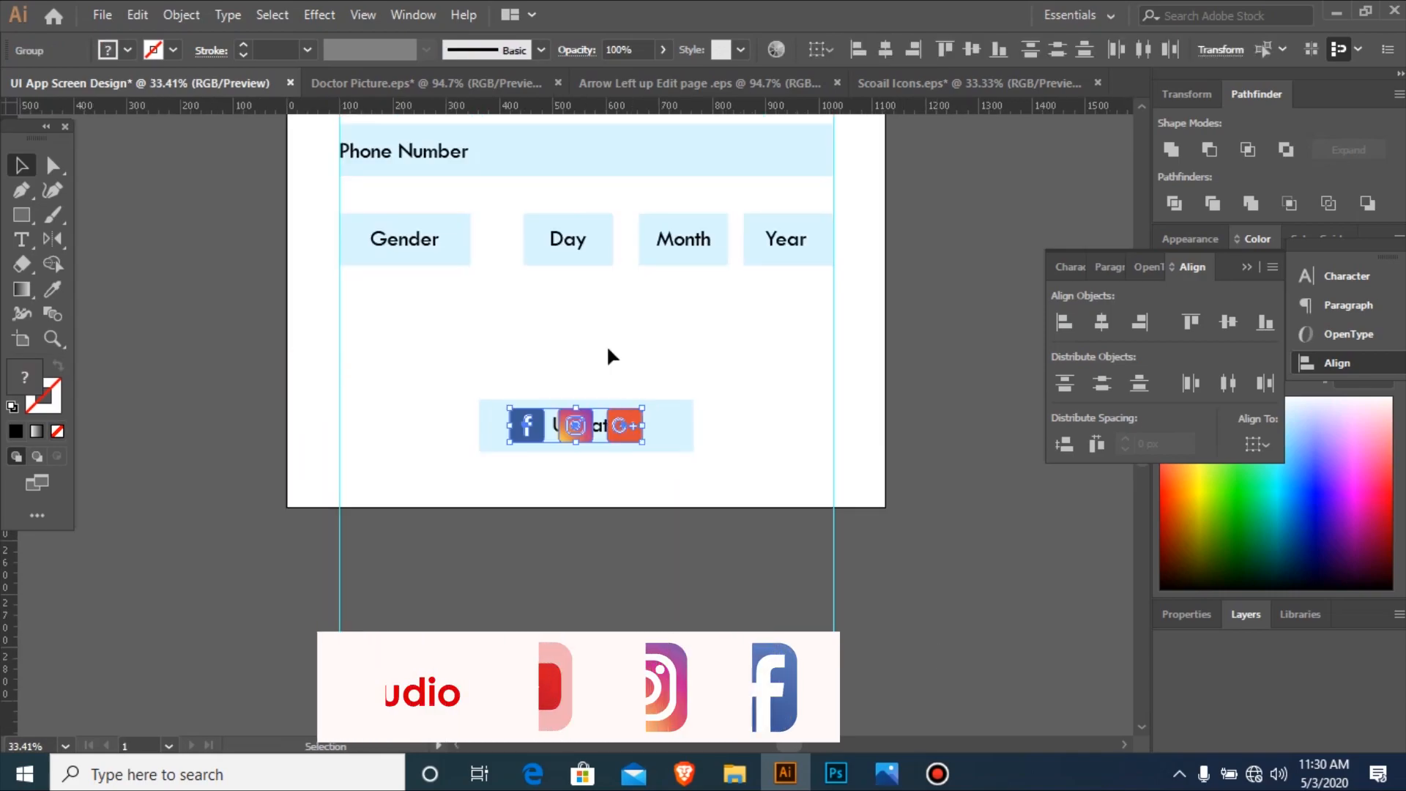
{"action": "left_click_drag", "start_coordinate": [597, 431], "coordinate": [577, 348]}
{"action": "left_click", "coordinate": [446, 400]}
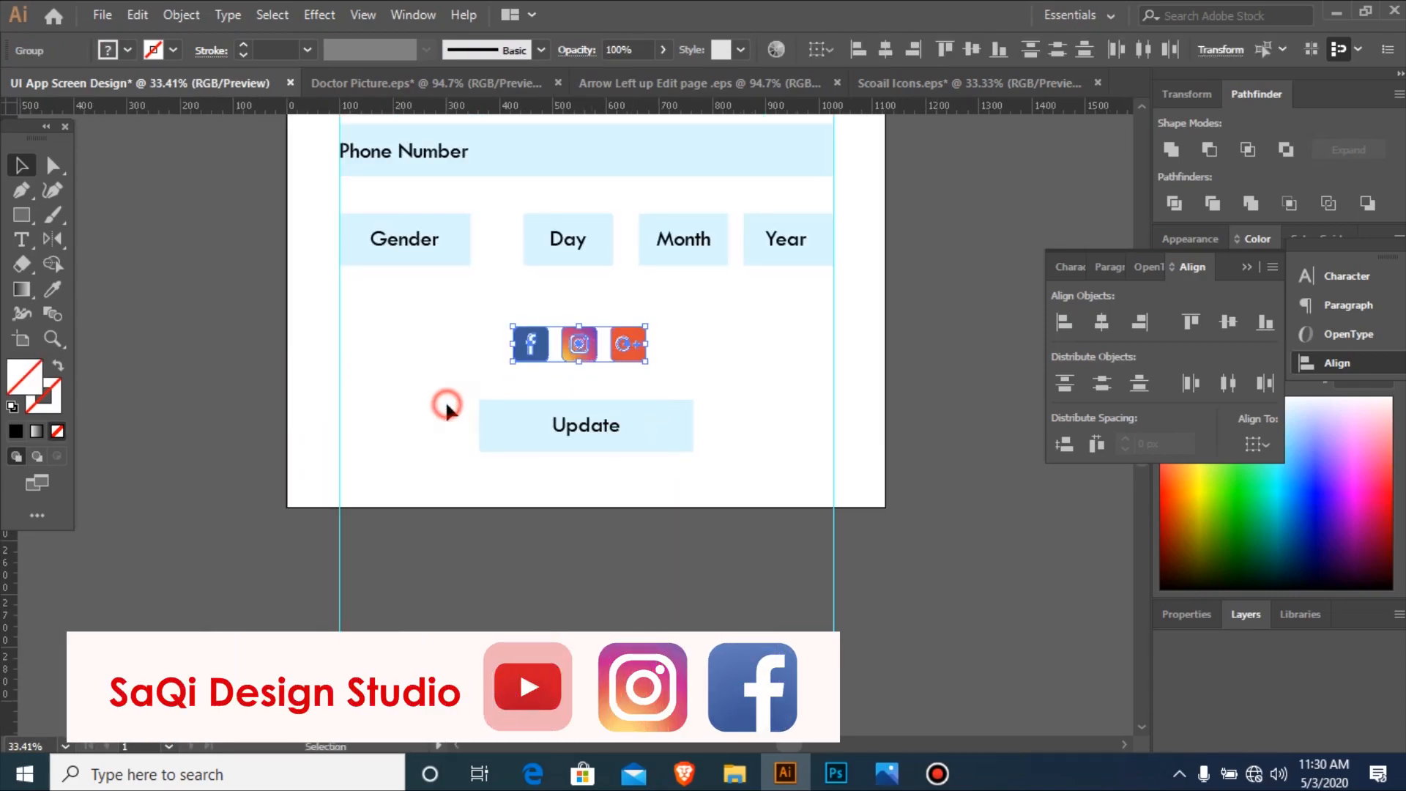
Cut the black arrow from the Arrow Left up Edit page file and return to the UI App Screen Design document.
{"action": "left_click", "coordinate": [732, 80]}
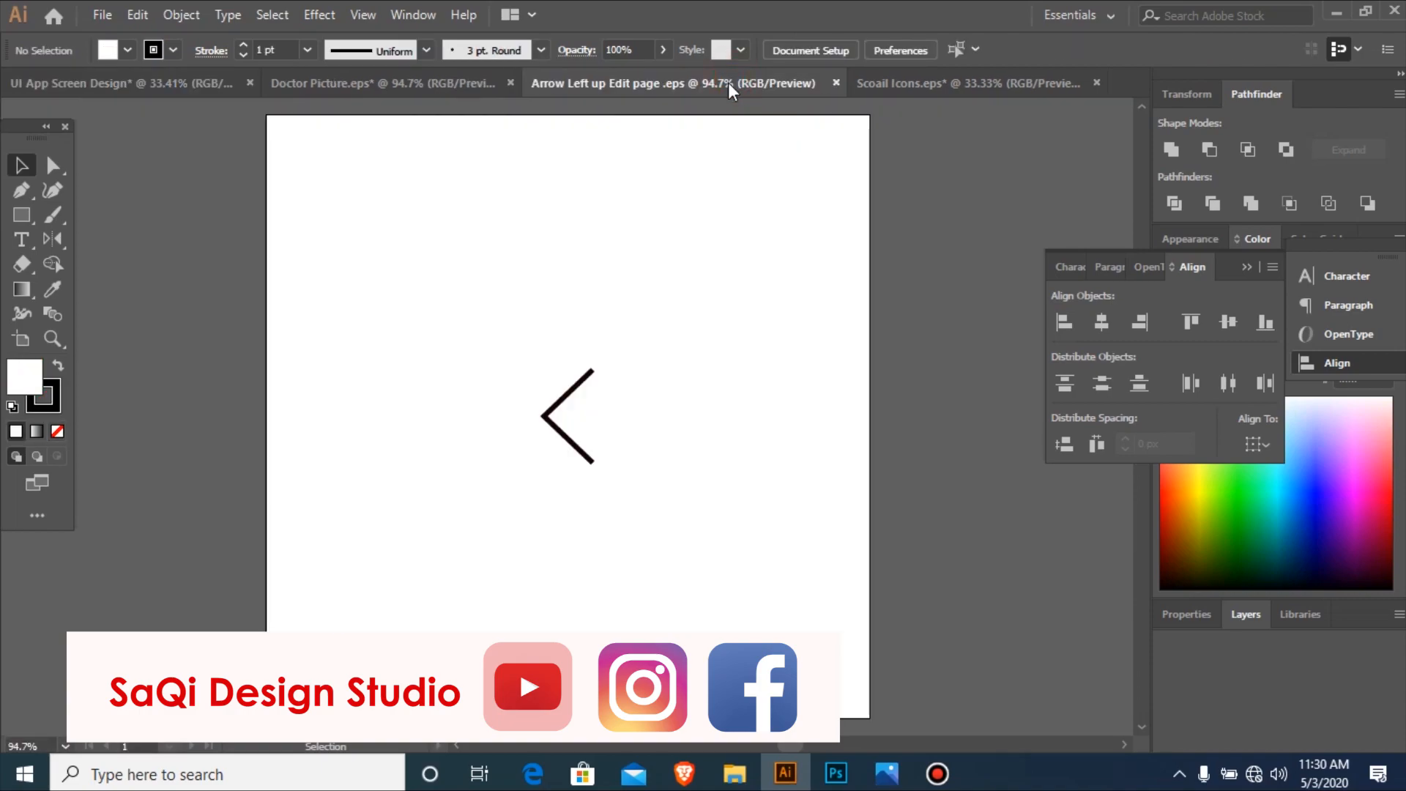
{"action": "left_click_drag", "start_coordinate": [511, 354], "coordinate": [697, 517]}
{"action": "key", "text": "ctrl+x"}
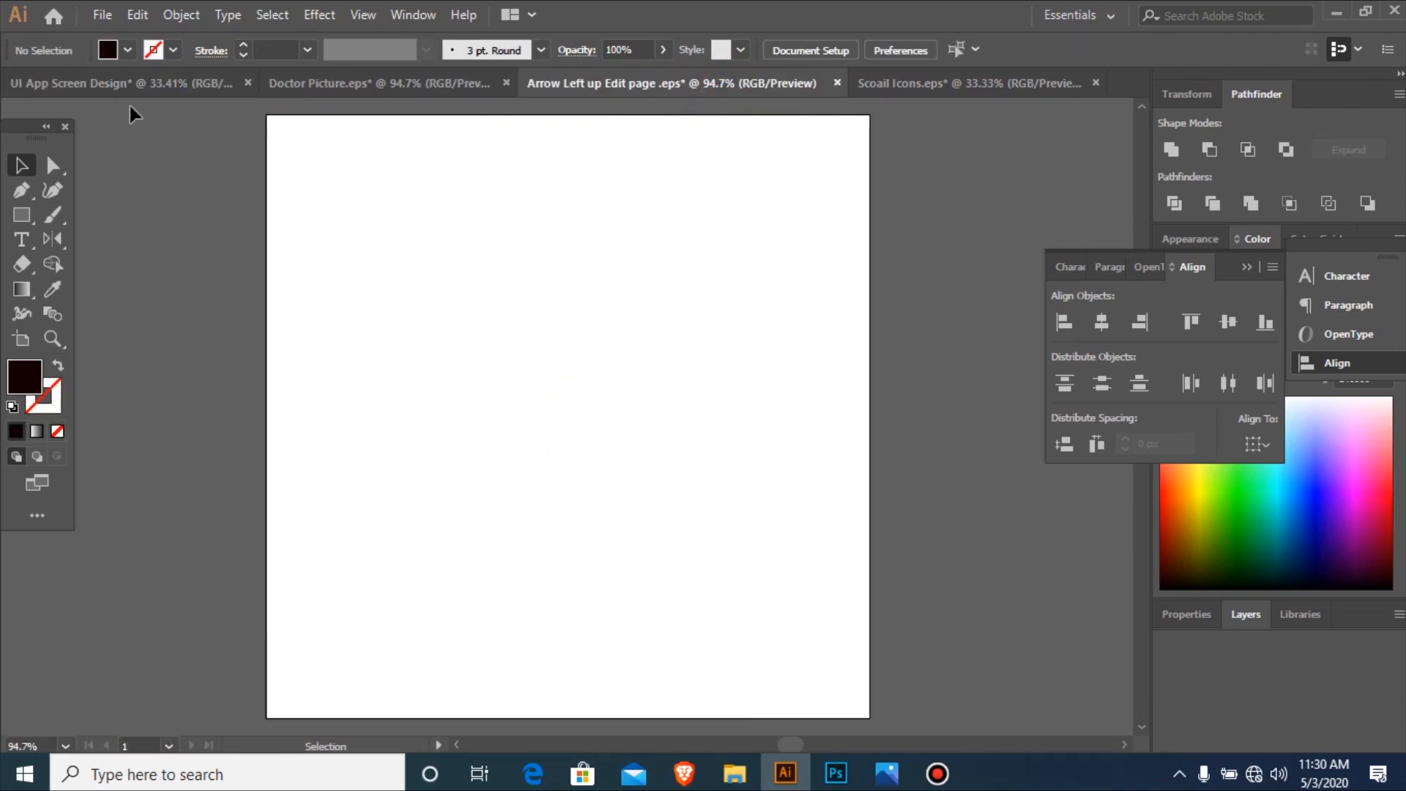
{"action": "left_click", "coordinate": [150, 91]}
Paste the arrow into the blue header and place it on the left guide near the top edge.
{"action": "key", "text": "ctrl+minus"}
{"action": "key", "text": "ctrl+minus"}
{"action": "key", "text": "ctrl+minus"}
{"action": "key", "text": "ctrl+minus"}
{"action": "key", "text": "ctrl+minus"}
{"action": "key", "text": "ctrl+minus"}
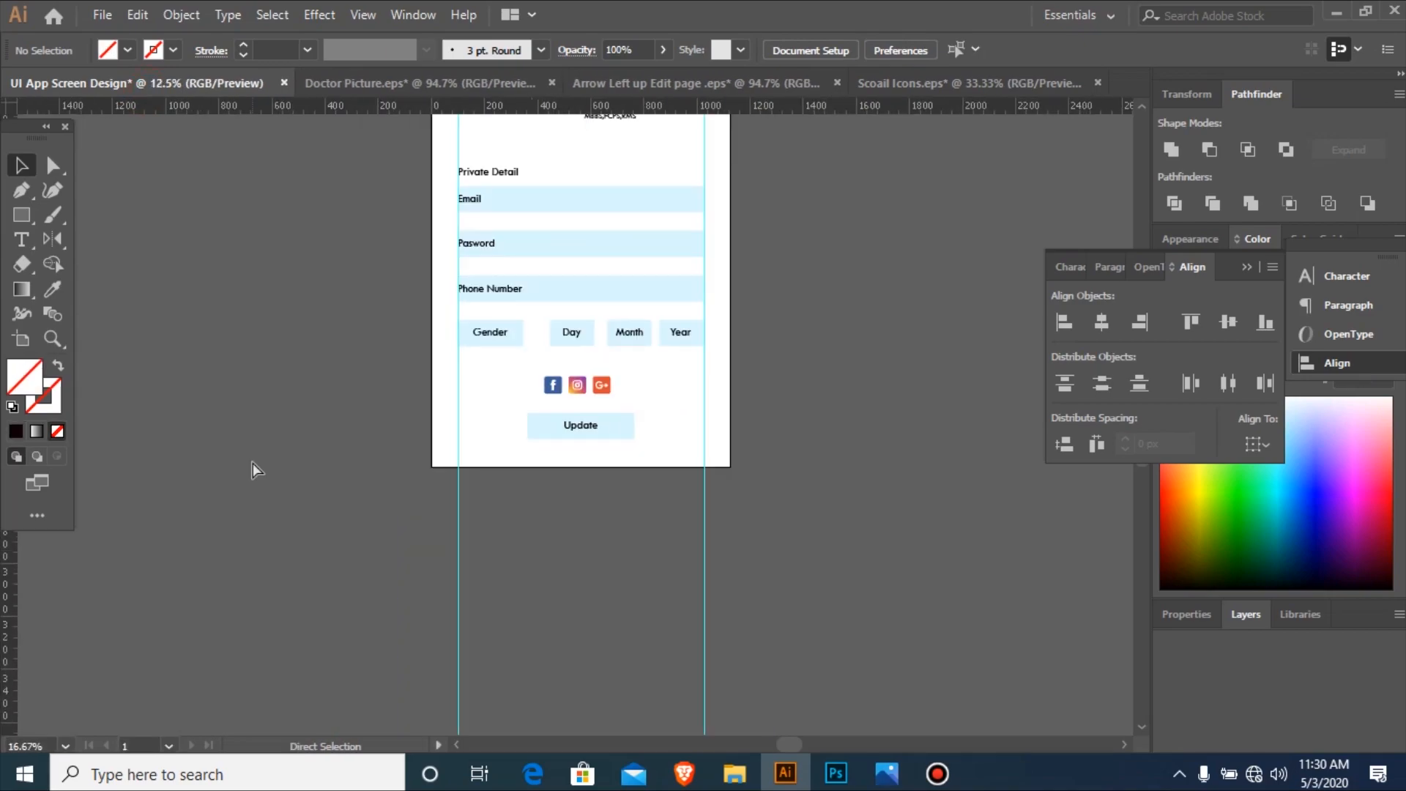
{"action": "key", "text": "ctrl+space"}
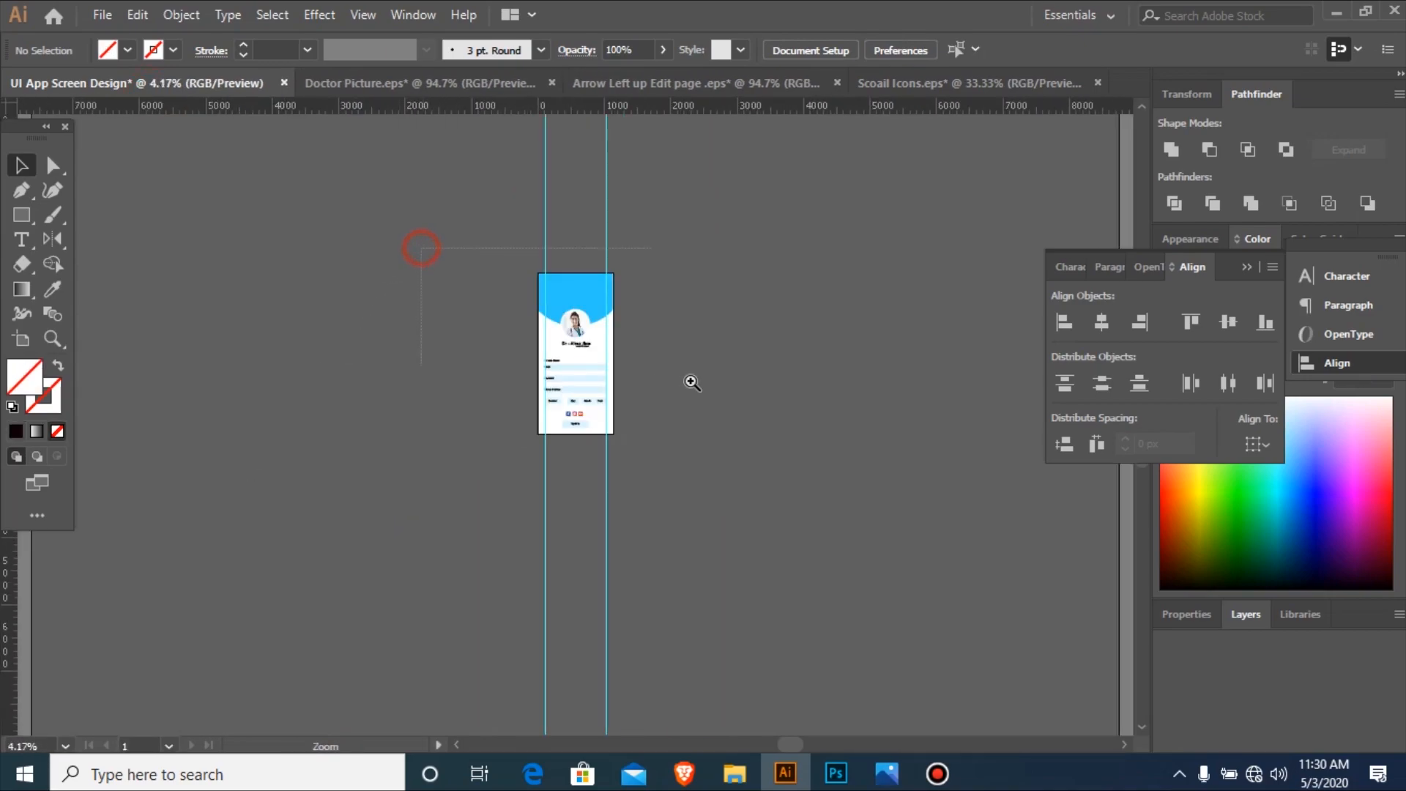
{"action": "left_click_drag", "start_coordinate": [691, 382], "coordinate": [692, 382]}
{"action": "key", "text": "ctrl+space"}
{"action": "left_click_drag", "start_coordinate": [296, 191], "coordinate": [900, 337]}
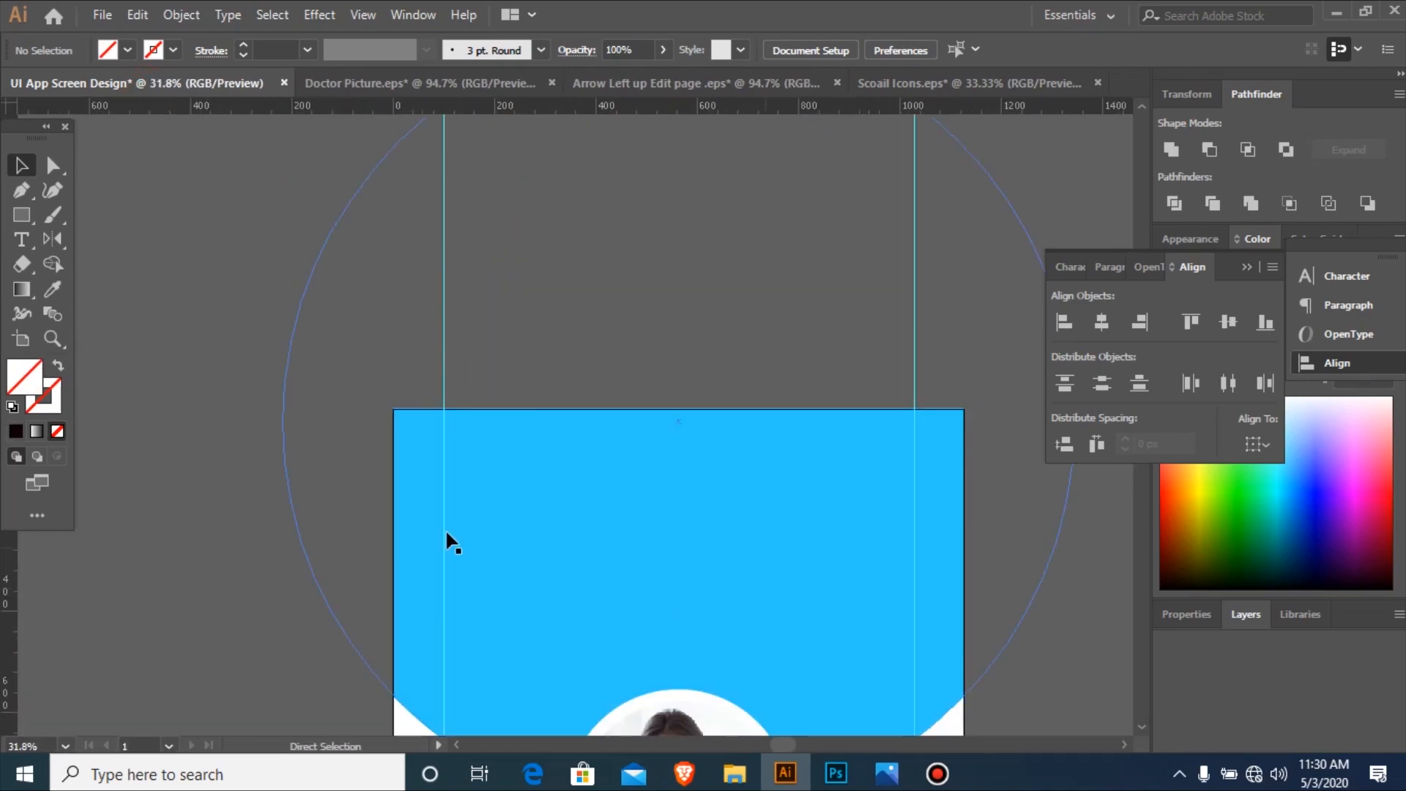
{"action": "key", "text": "ctrl+v"}
{"action": "left_click_drag", "start_coordinate": [567, 441], "coordinate": [447, 461]}
{"action": "key", "text": "ctrl+z"}
{"action": "key", "text": "ctrl+space"}
{"action": "left_click_drag", "start_coordinate": [255, 323], "coordinate": [772, 703]}
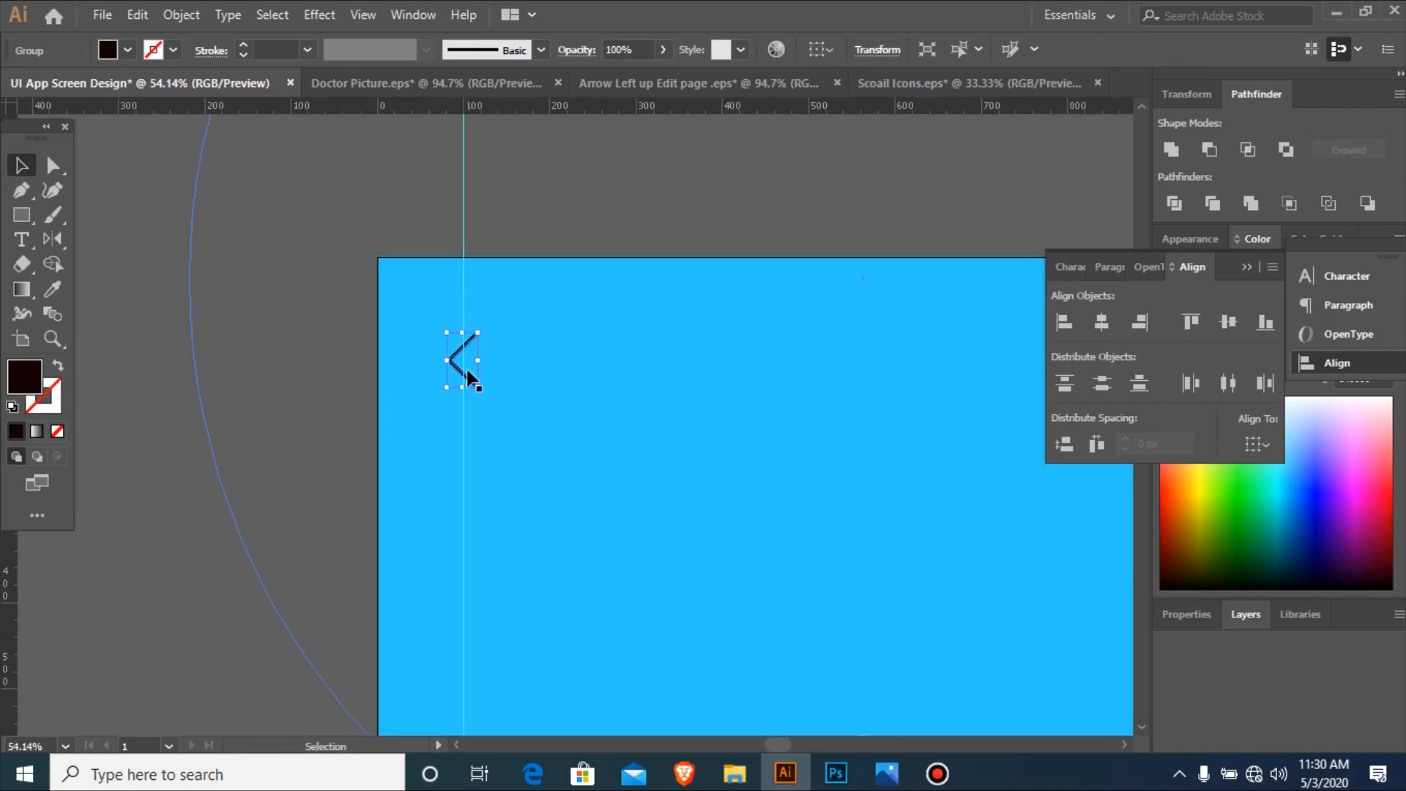
Nudge the left header arrow straight down, further below the top edge of the artboard.
{"action": "key", "text": "Down"}
{"action": "key", "text": "Down"}
{"action": "key", "text": "Down"}
{"action": "key", "text": "Down"}
{"action": "key", "text": "Down"}
{"action": "key", "text": "Down"}
{"action": "key", "text": "Down"}
{"action": "key", "text": "Down"}
{"action": "key", "text": "Down"}
{"action": "key", "text": "Down"}
{"action": "key", "text": "Down"}
{"action": "key", "text": "Down"}
{"action": "key", "text": "Down"}
{"action": "key", "text": "Down"}
{"action": "key", "text": "Down"}
{"action": "key", "text": "Down"}
{"action": "key", "text": "Down"}
{"action": "key", "text": "Down"}
{"action": "key", "text": "Down"}
{"action": "key", "text": "Down"}
Duplicate the left arrow and place the copy on the right guide in the blue header.
{"action": "left_click_drag", "start_coordinate": [473, 385], "coordinate": [987, 402]}
{"action": "key", "text": "ctrl+minus"}
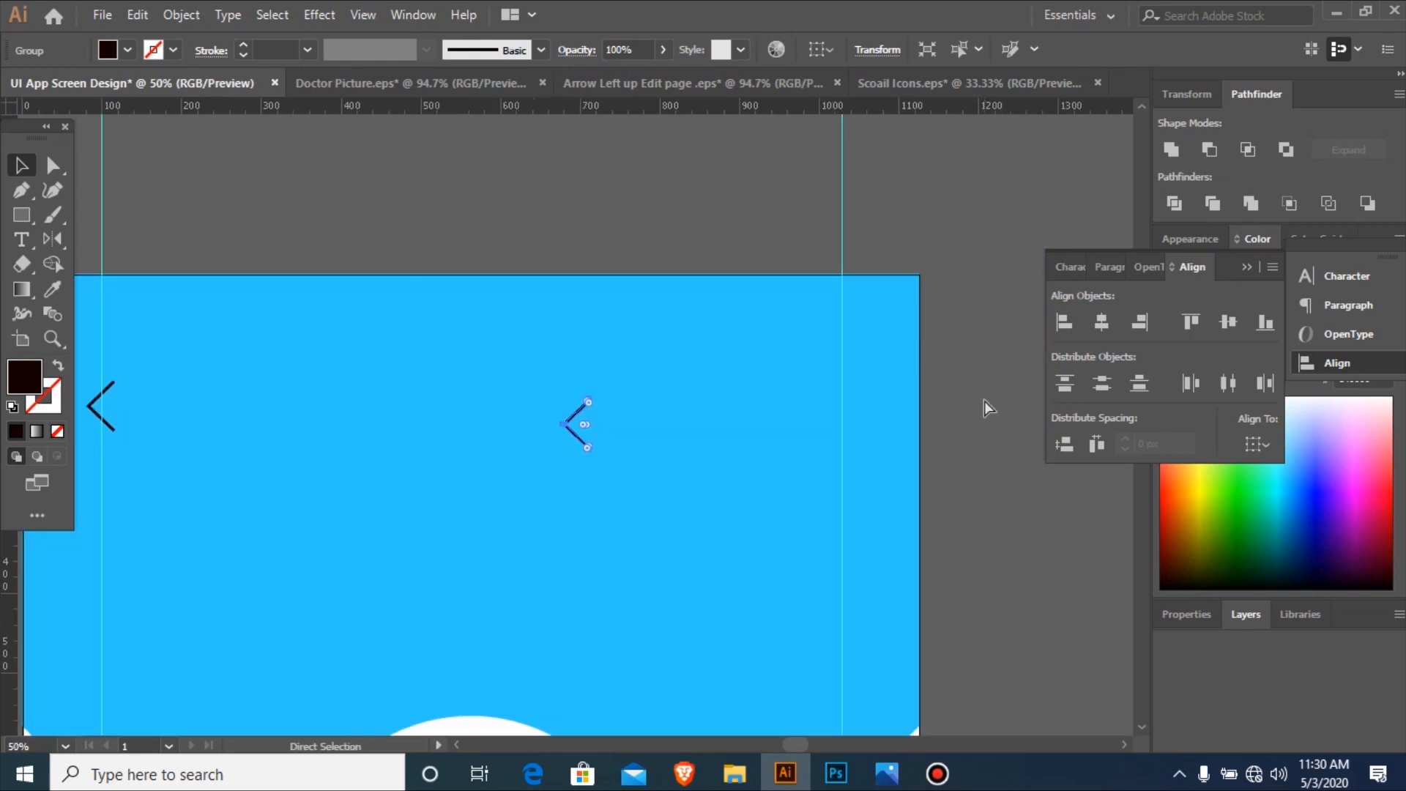
{"action": "key", "text": "ctrl+minus"}
{"action": "key", "text": "ctrl+minus"}
{"action": "key", "text": "ctrl+space"}
{"action": "left_click_drag", "start_coordinate": [491, 245], "coordinate": [767, 586]}
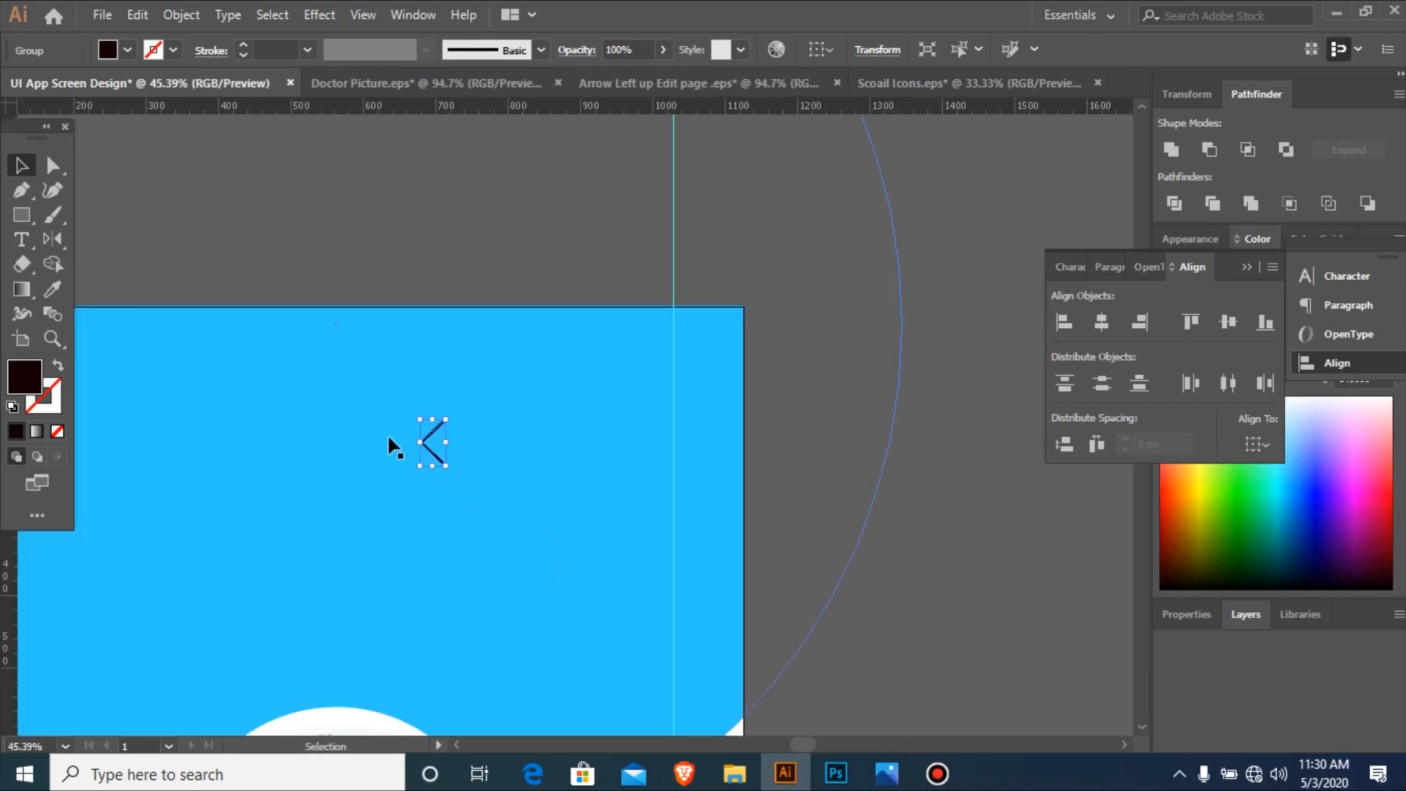
{"action": "left_click_drag", "start_coordinate": [690, 425], "coordinate": [672, 419]}
Reflect the copied arrow on the right guide so that it points right.
{"action": "right_click", "coordinate": [672, 419]}
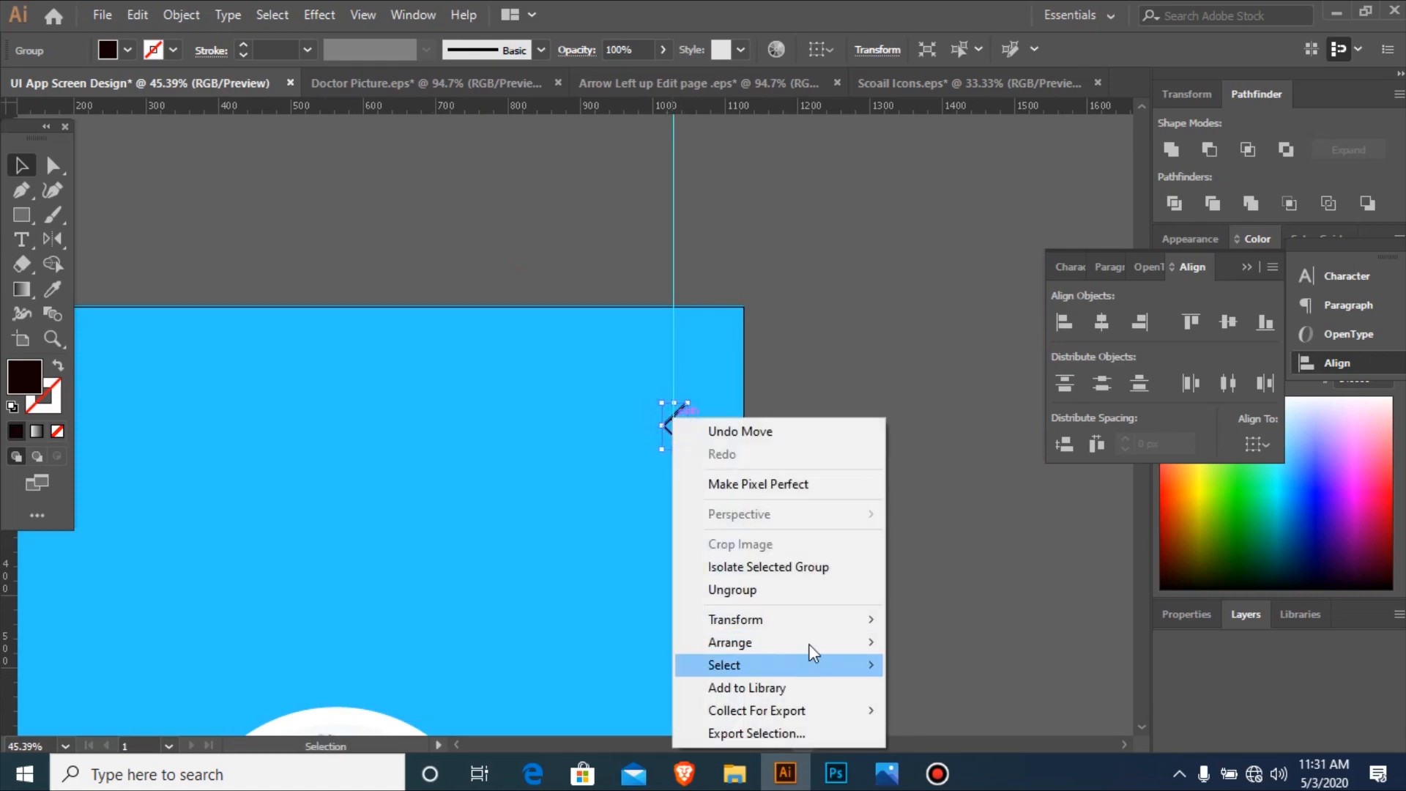
{"action": "left_click", "coordinate": [835, 619]}
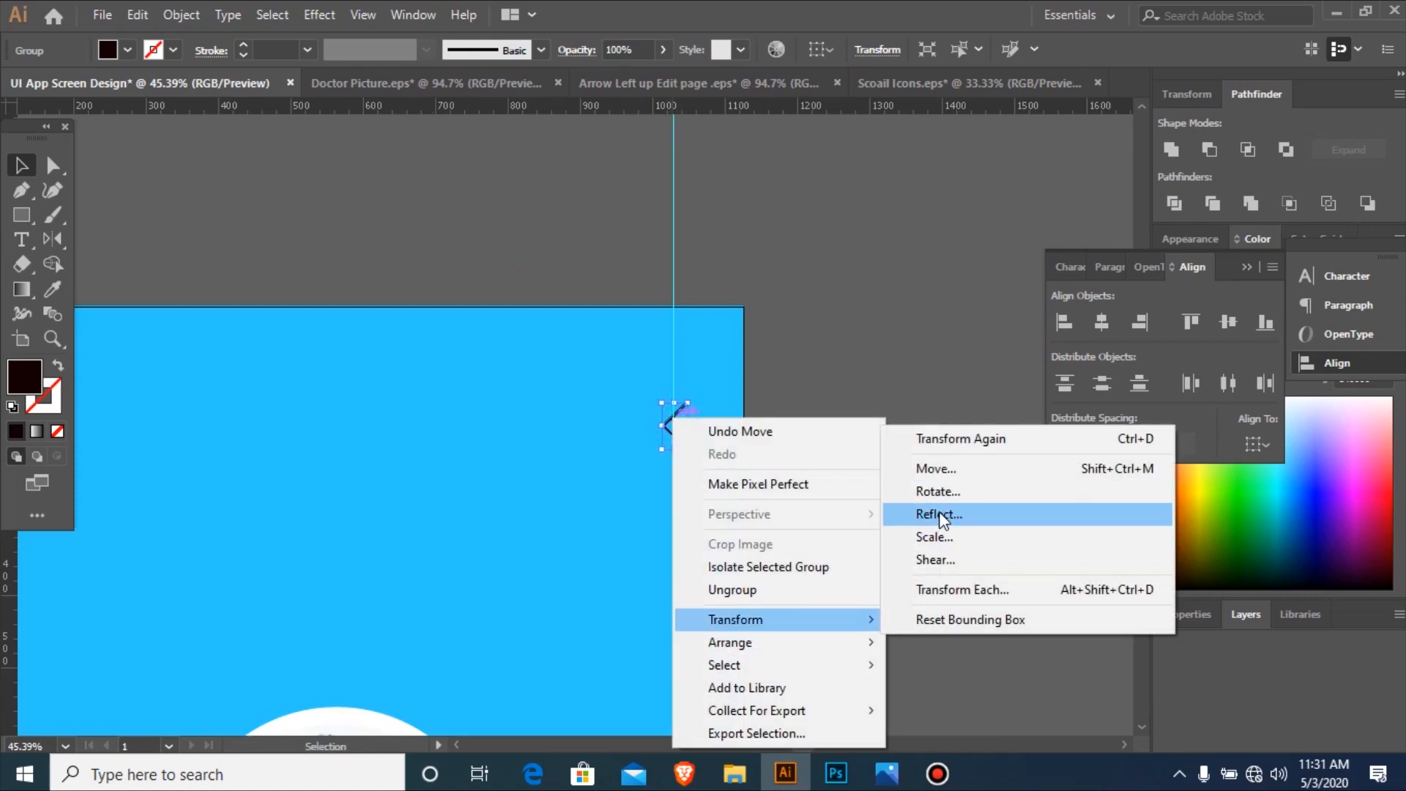
{"action": "left_click", "coordinate": [936, 514]}
{"action": "key", "text": "Return"}
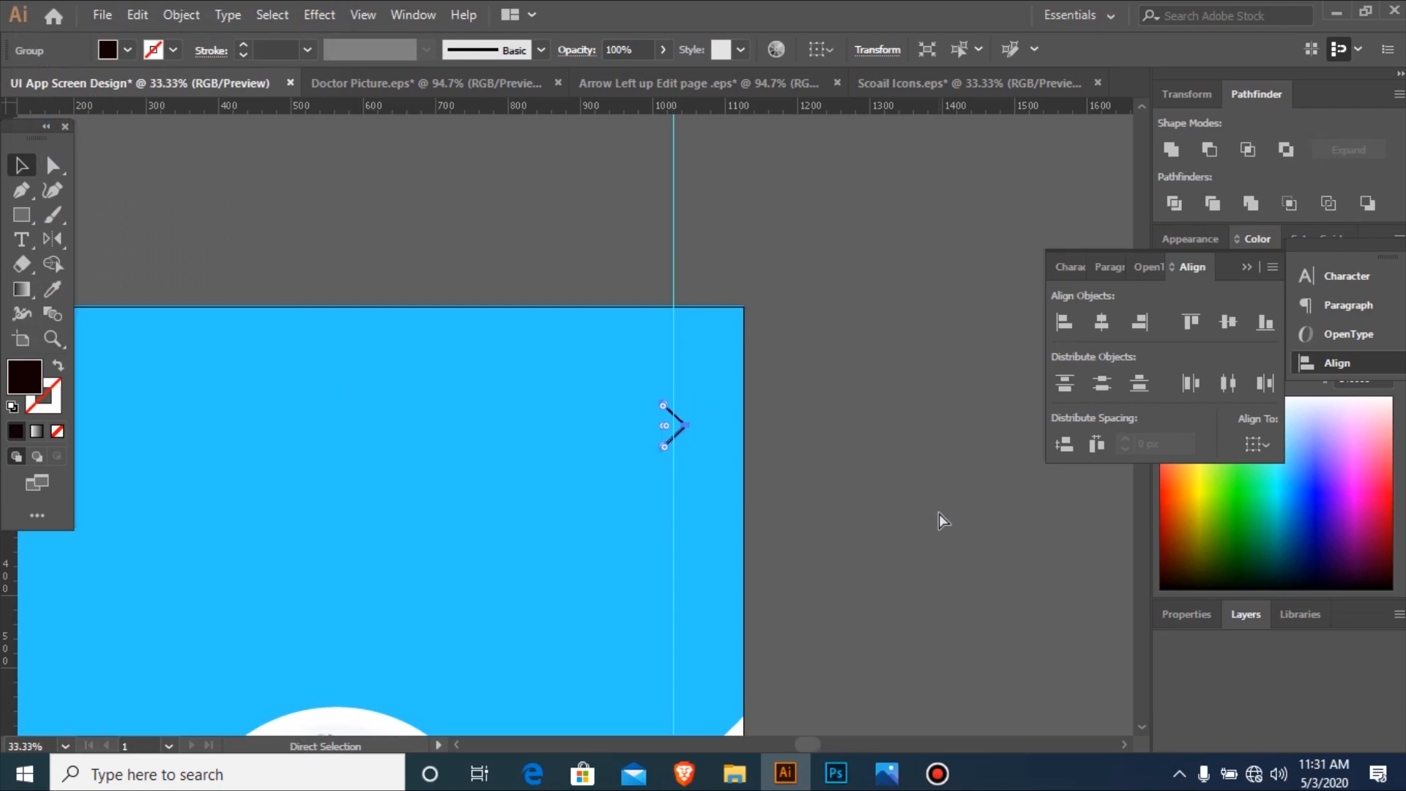
Align the two header arrows with each other at the same height.
{"action": "key", "text": "ctrl+minus"}
{"action": "key", "text": "ctrl+minus"}
{"action": "key", "text": "ctrl+minus"}
{"action": "key", "text": "ctrl+minus"}
{"action": "key", "text": "ctrl+minus"}
{"action": "key", "text": "ctrl+minus"}
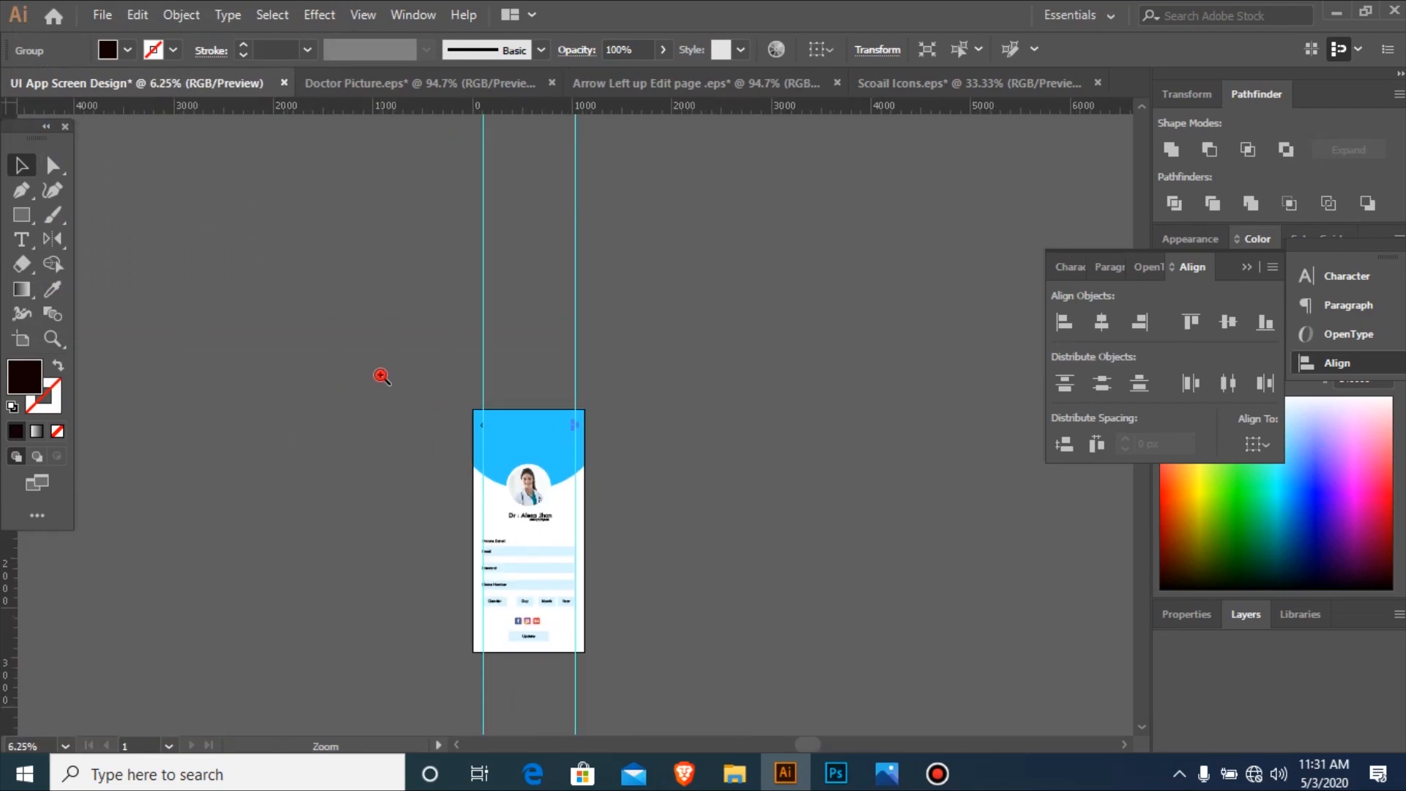
{"action": "left_click_drag", "start_coordinate": [813, 650], "coordinate": [771, 601]}
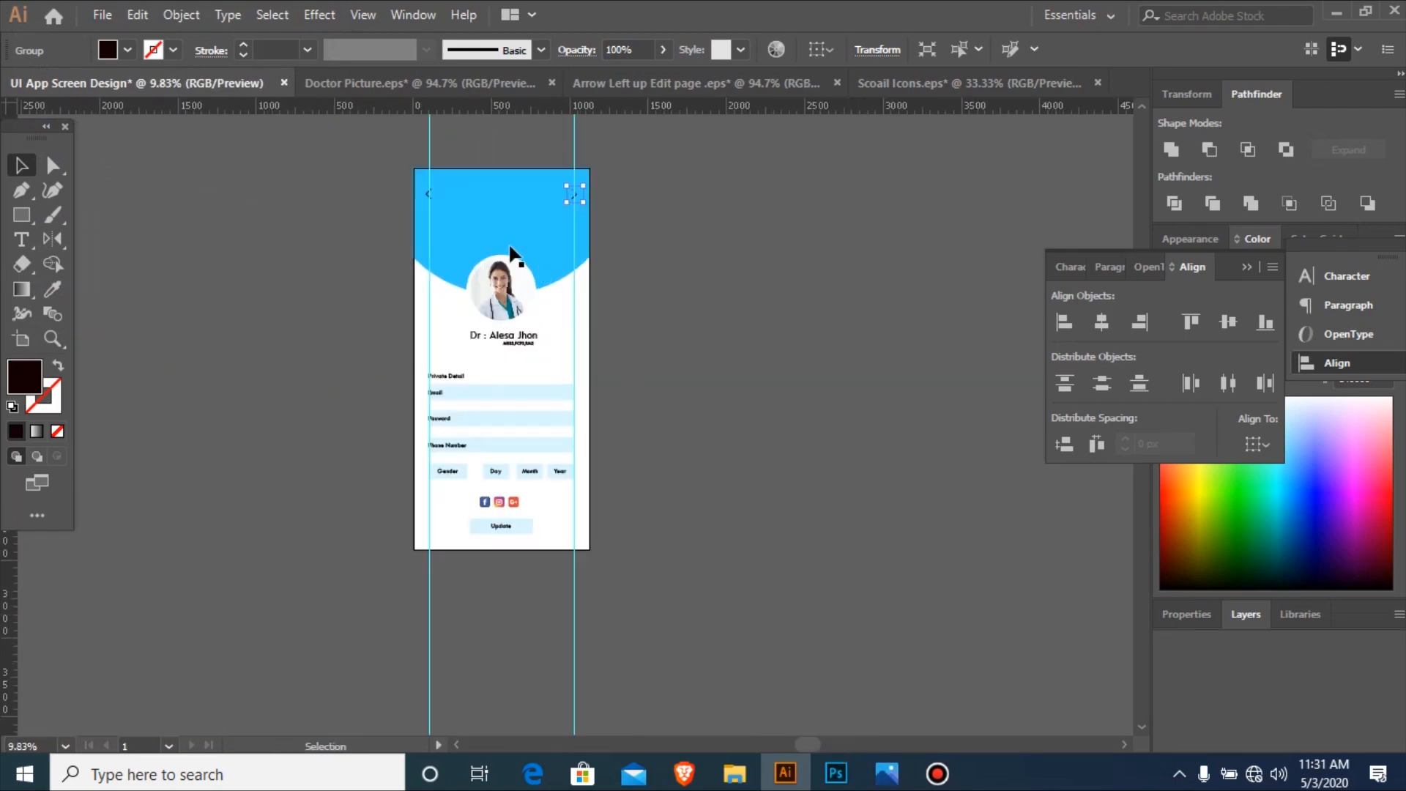
{"action": "left_click_drag", "start_coordinate": [697, 444], "coordinate": [692, 548]}
{"action": "left_click", "coordinate": [419, 193], "text": "shift"}
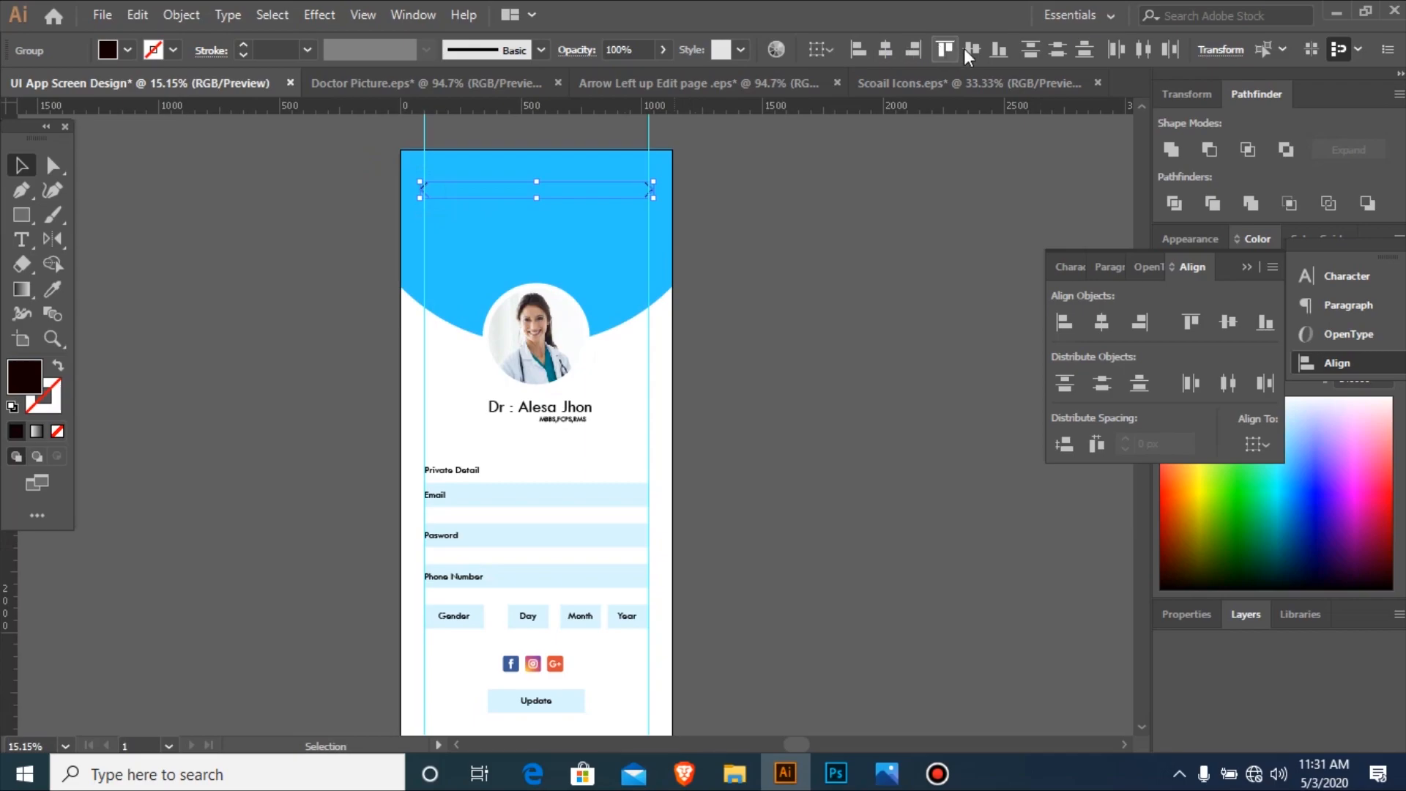
{"action": "left_click", "coordinate": [783, 328]}
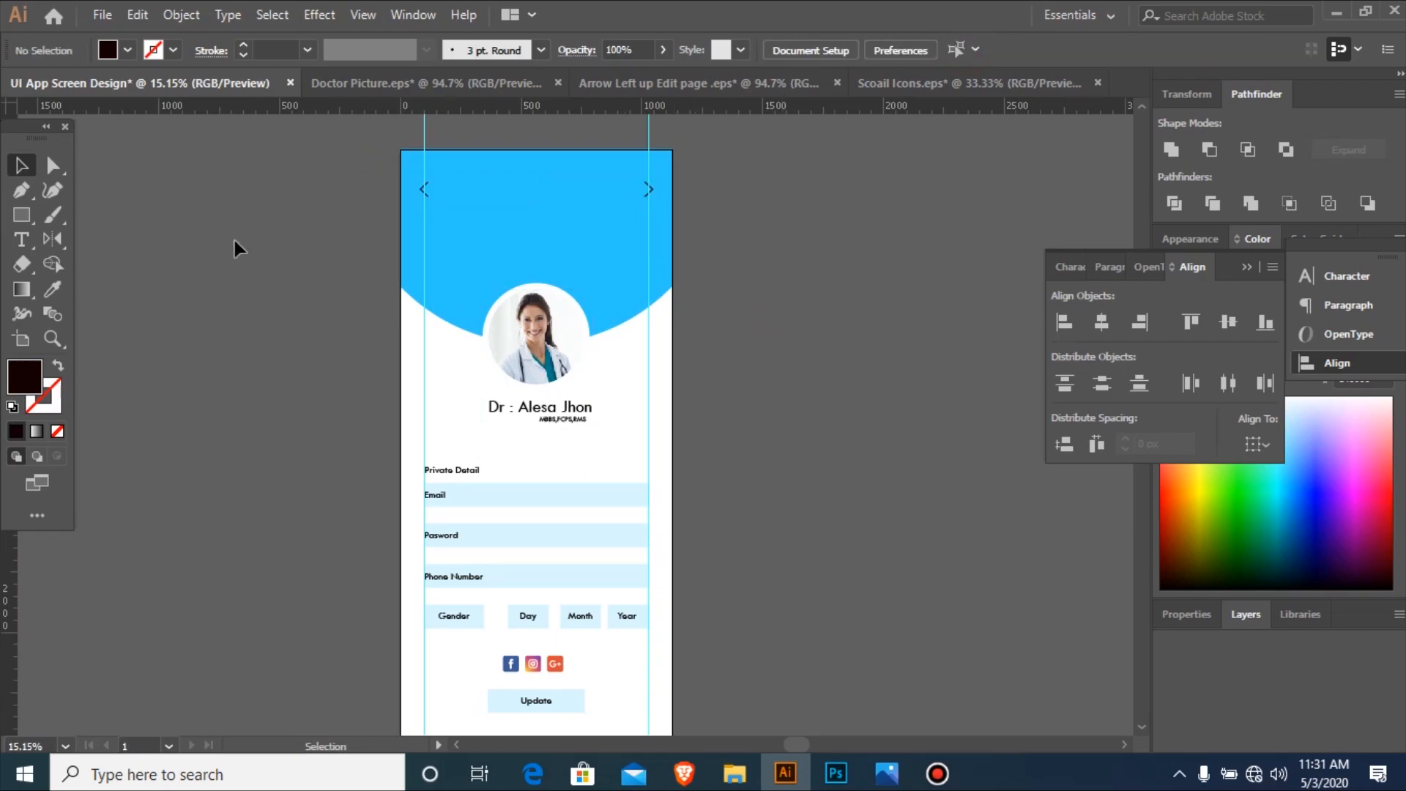
Recolour both header arrows white by sampling the white page area with the Eyedropper.
{"action": "left_click_drag", "start_coordinate": [799, 300], "coordinate": [799, 300]}
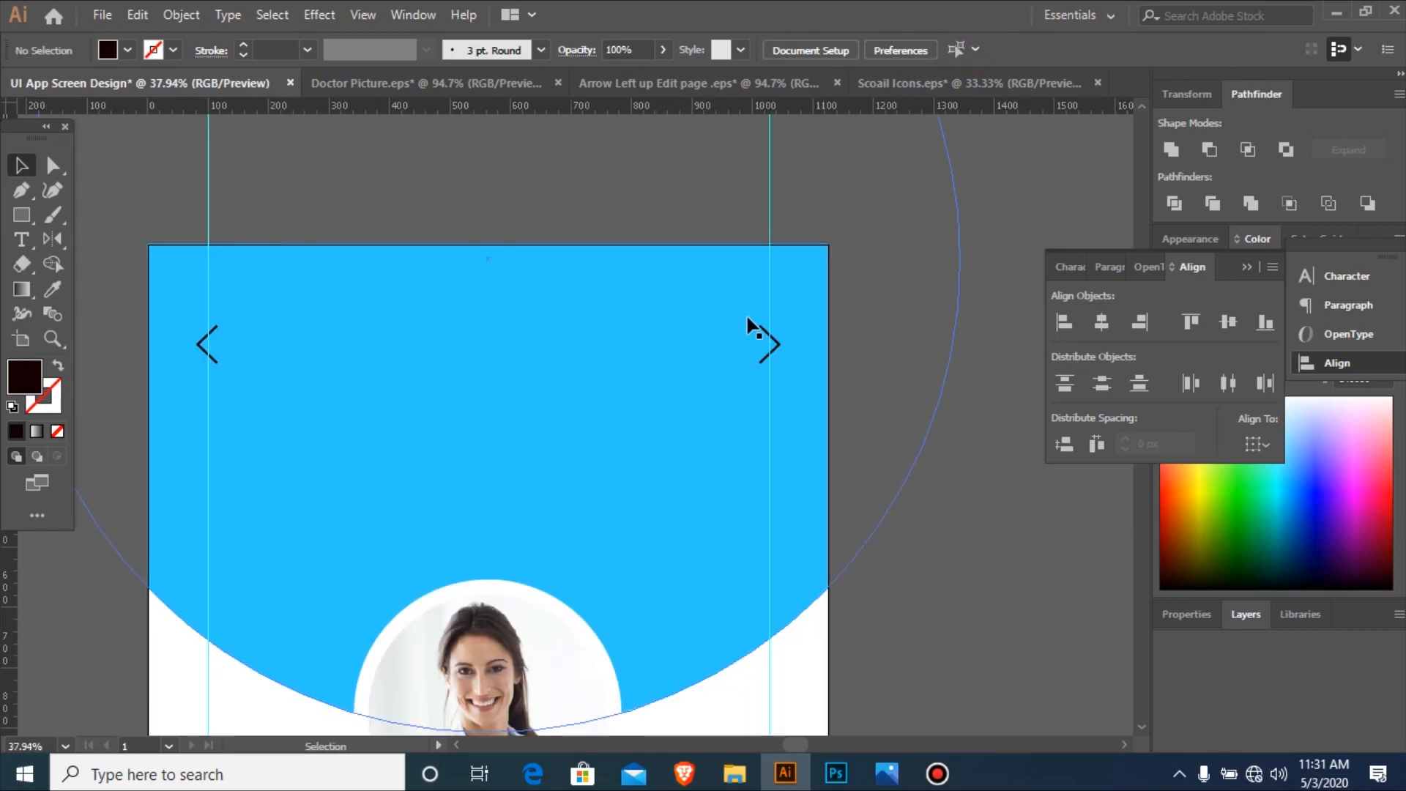
{"action": "left_click", "coordinate": [775, 334]}
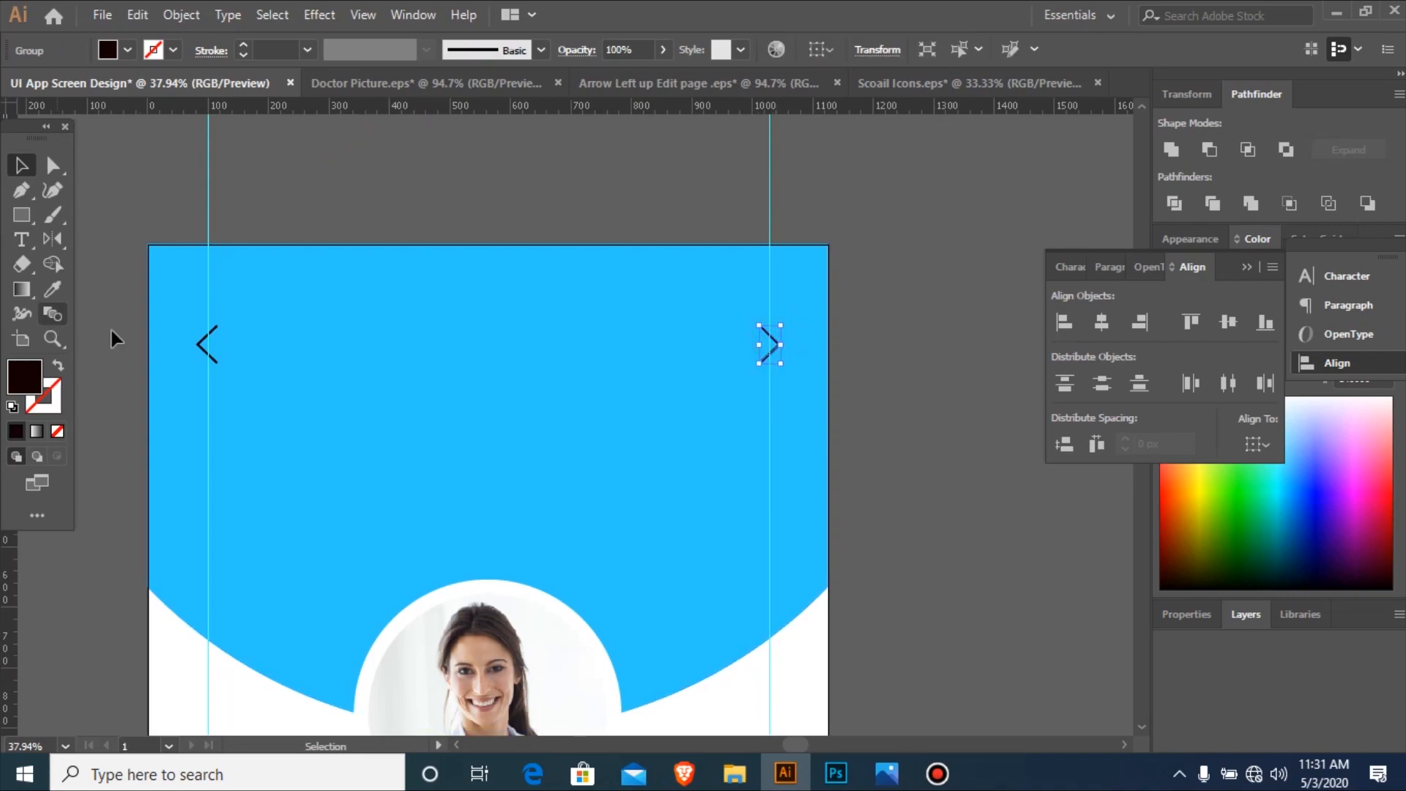
{"action": "left_click", "coordinate": [218, 332], "text": "shift"}
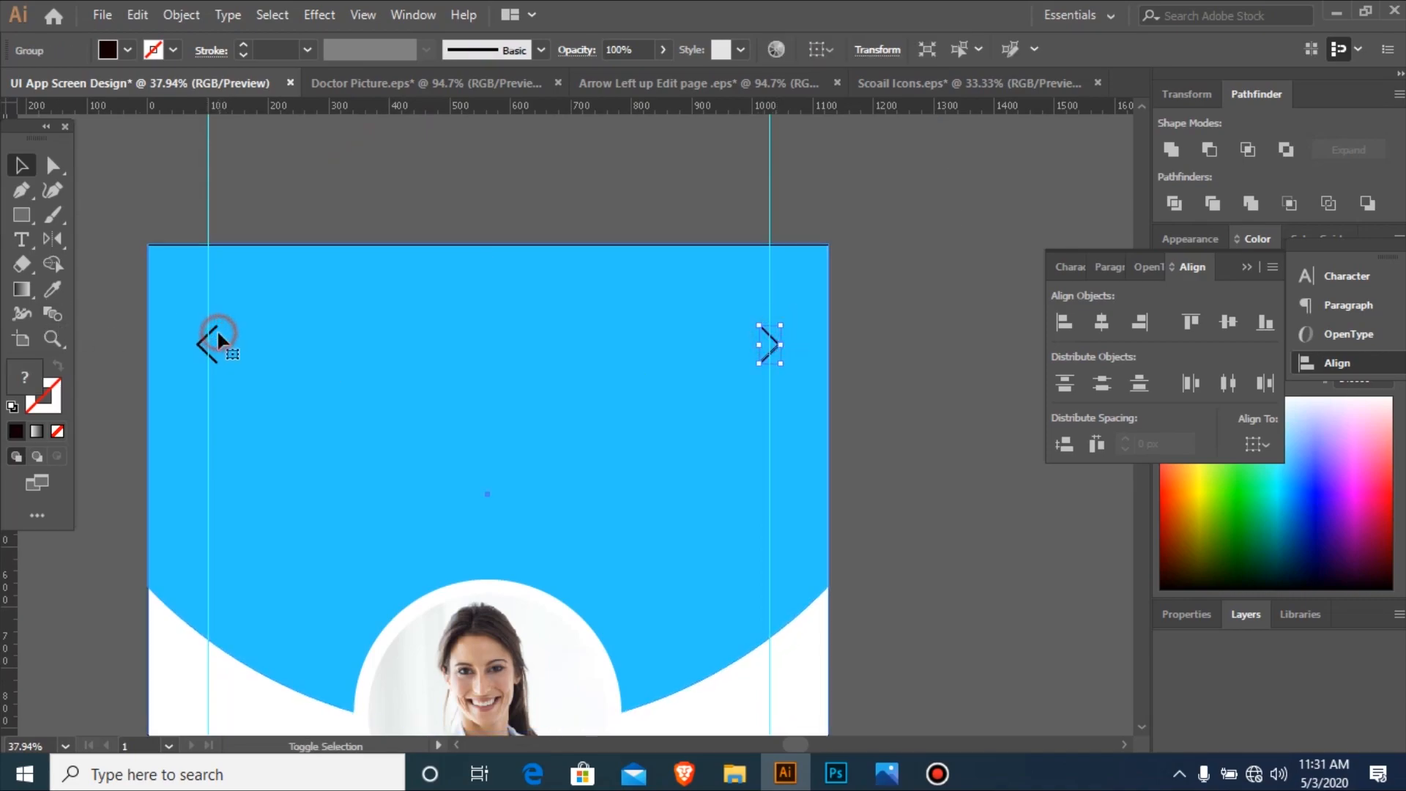
{"action": "left_click", "coordinate": [86, 314]}
{"action": "left_click", "coordinate": [197, 343]}
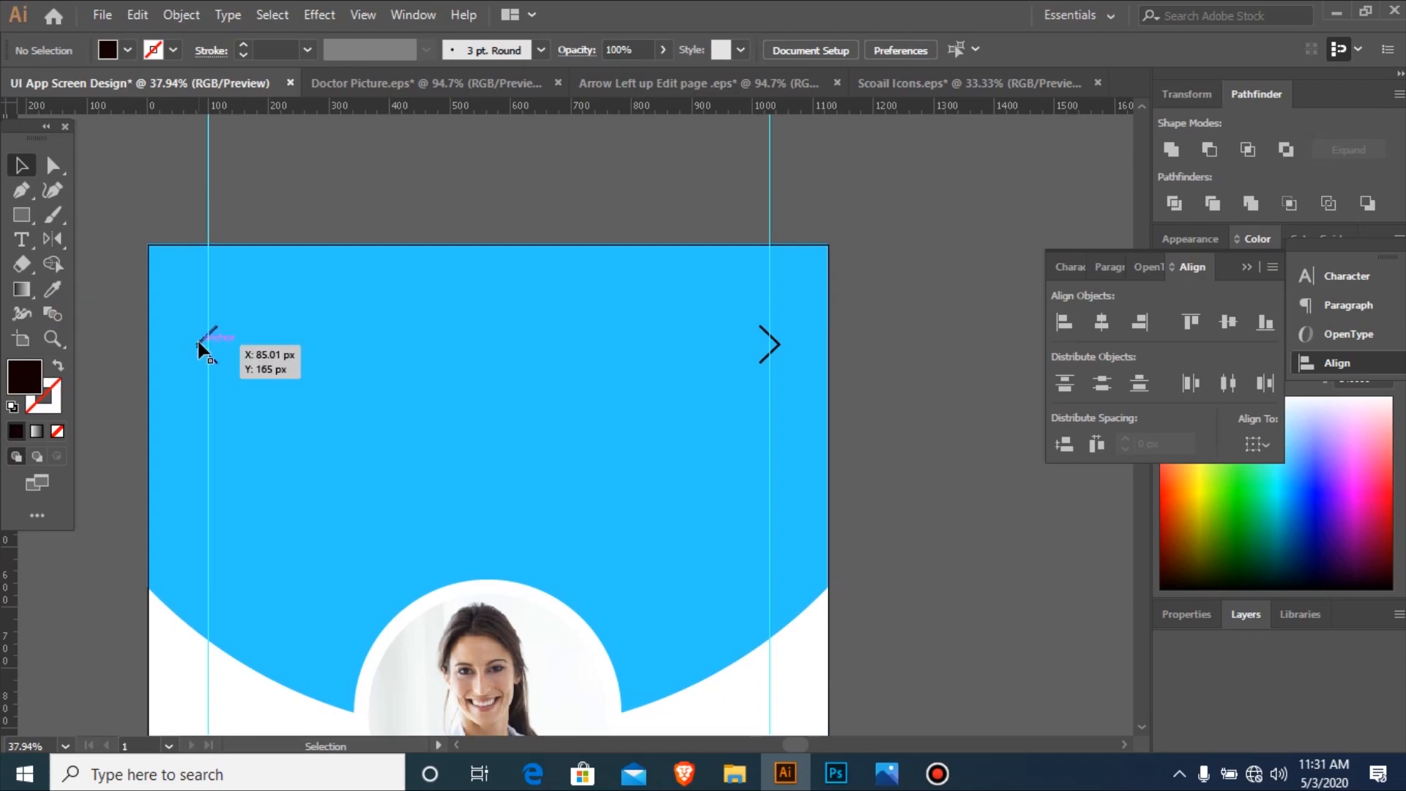
{"action": "left_click", "coordinate": [777, 340], "text": "shift"}
{"action": "key", "text": "ctrl+minus"}
{"action": "key", "text": "ctrl+minus"}
{"action": "key", "text": "ctrl+minus"}
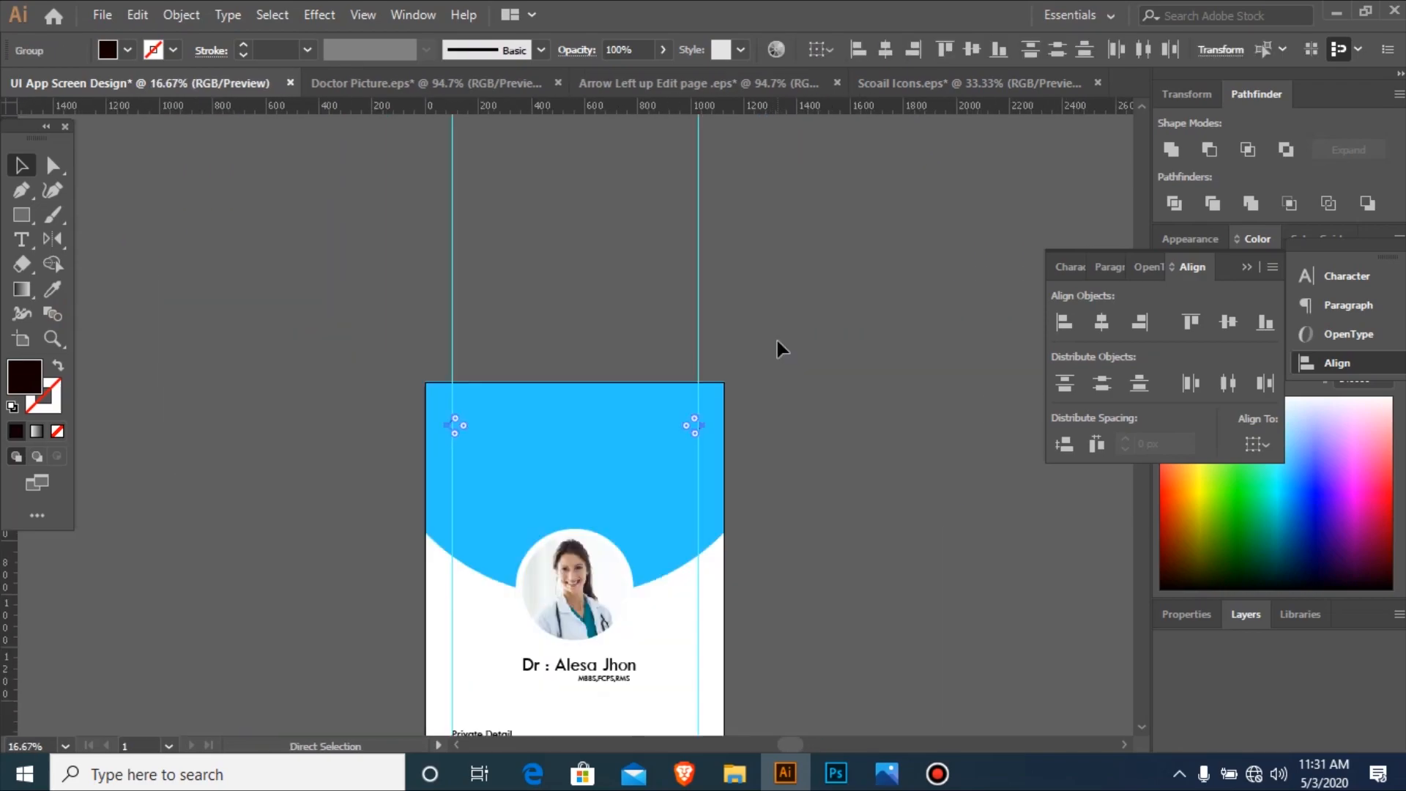
{"action": "key", "text": "i"}
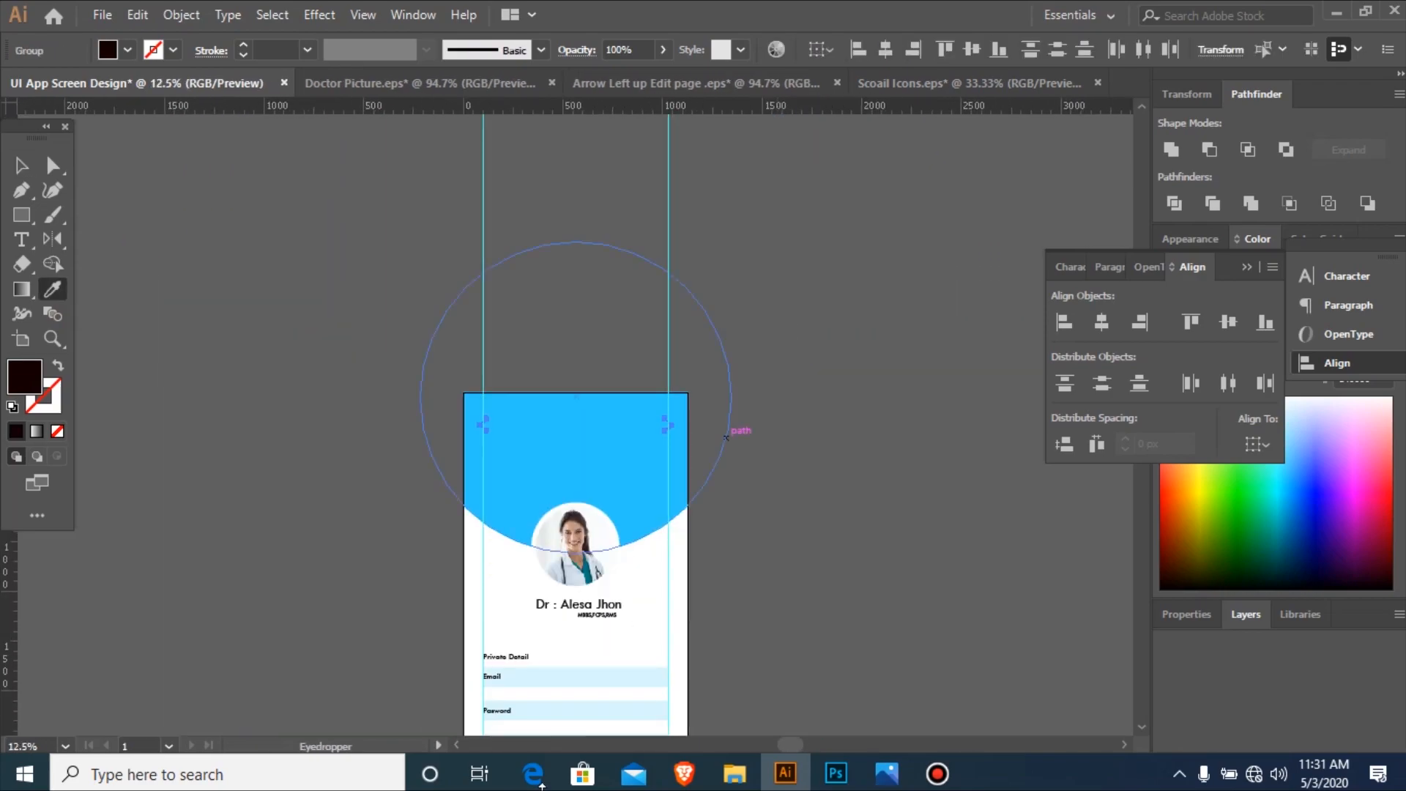
{"action": "left_click", "coordinate": [628, 641]}
Add the text "Doctor Profile" in the blue header above the doctor's photo.
{"action": "key", "text": "v"}
{"action": "left_click_drag", "start_coordinate": [367, 384], "coordinate": [806, 584]}
{"action": "key", "text": "t"}
{"action": "left_click", "coordinate": [477, 362]}
{"action": "type", "text": "Doctor Profile"}
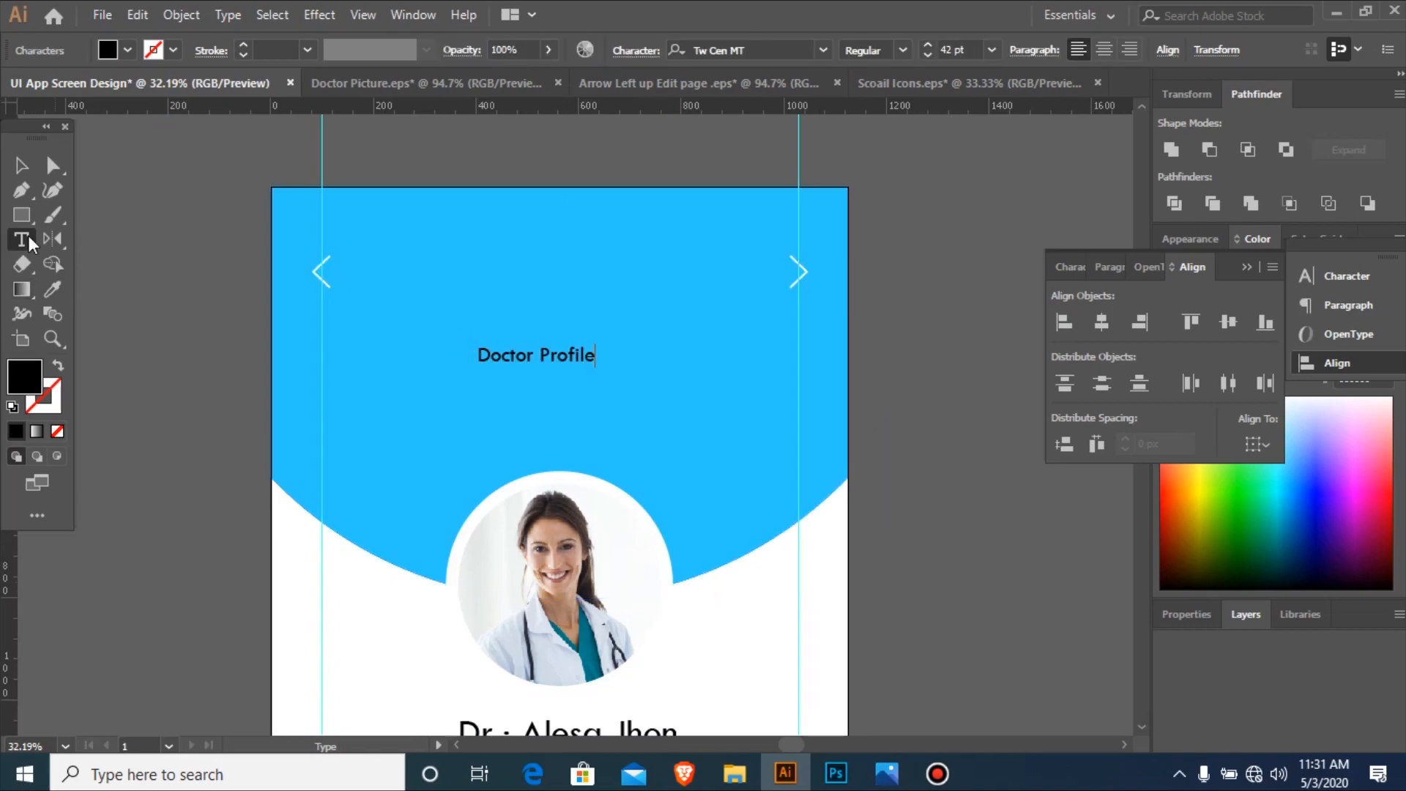
Change the header title text to "Edit Profile" and enlarge it to 66 pt.
{"action": "double_click", "coordinate": [539, 357]}
{"action": "type", "text": "Edit"}
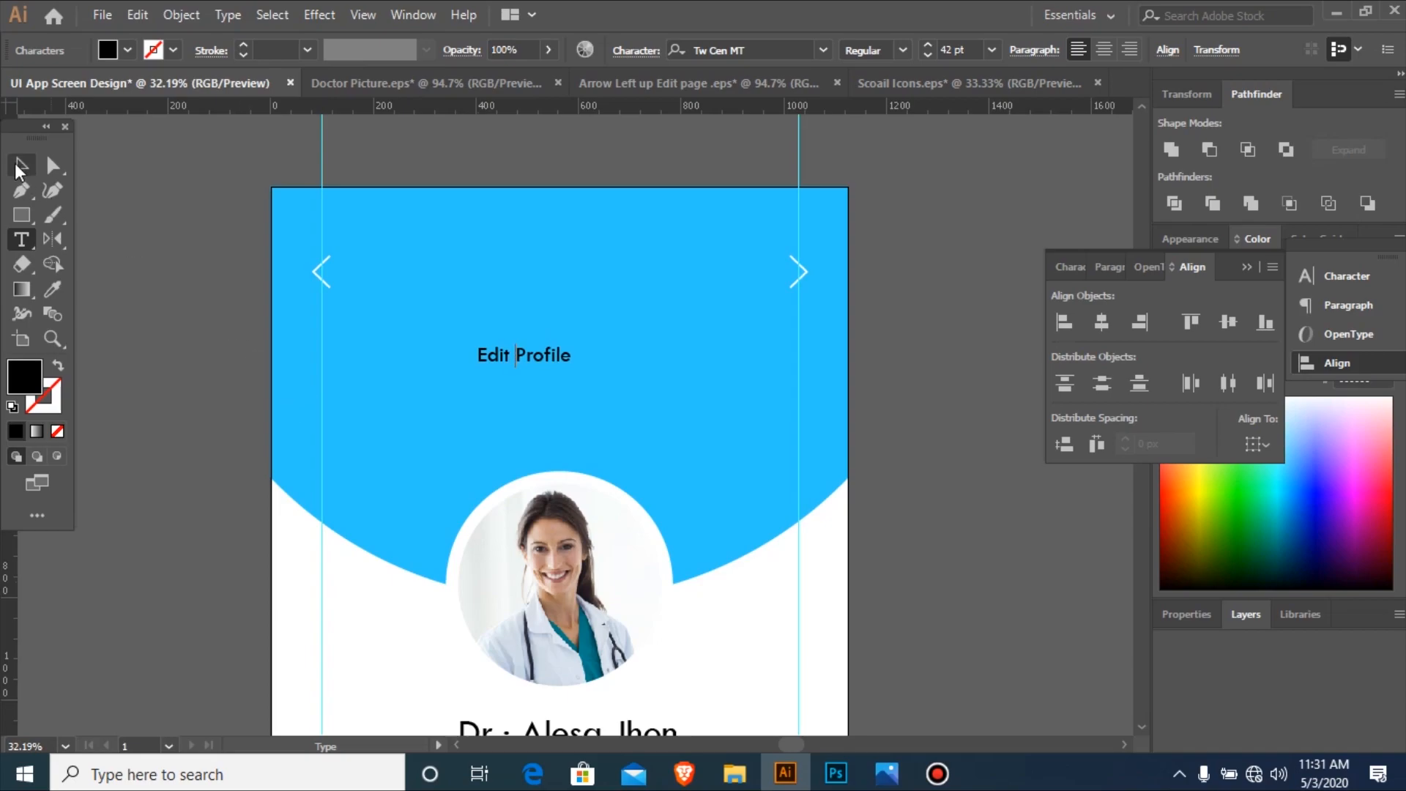
{"action": "left_click", "coordinate": [19, 172]}
{"action": "key", "text": "ctrl+shift+period"}
{"action": "key", "text": "ctrl+shift+period"}
{"action": "key", "text": "ctrl+shift+period"}
{"action": "key", "text": "ctrl+shift+period"}
{"action": "key", "text": "ctrl+shift+period"}
{"action": "key", "text": "ctrl+shift+period"}
{"action": "key", "text": "ctrl+shift+period"}
{"action": "key", "text": "ctrl+shift+period"}
{"action": "key", "text": "ctrl+shift+period"}
{"action": "key", "text": "ctrl+shift+period"}
{"action": "key", "text": "ctrl+shift+period"}
{"action": "key", "text": "ctrl+shift+period"}
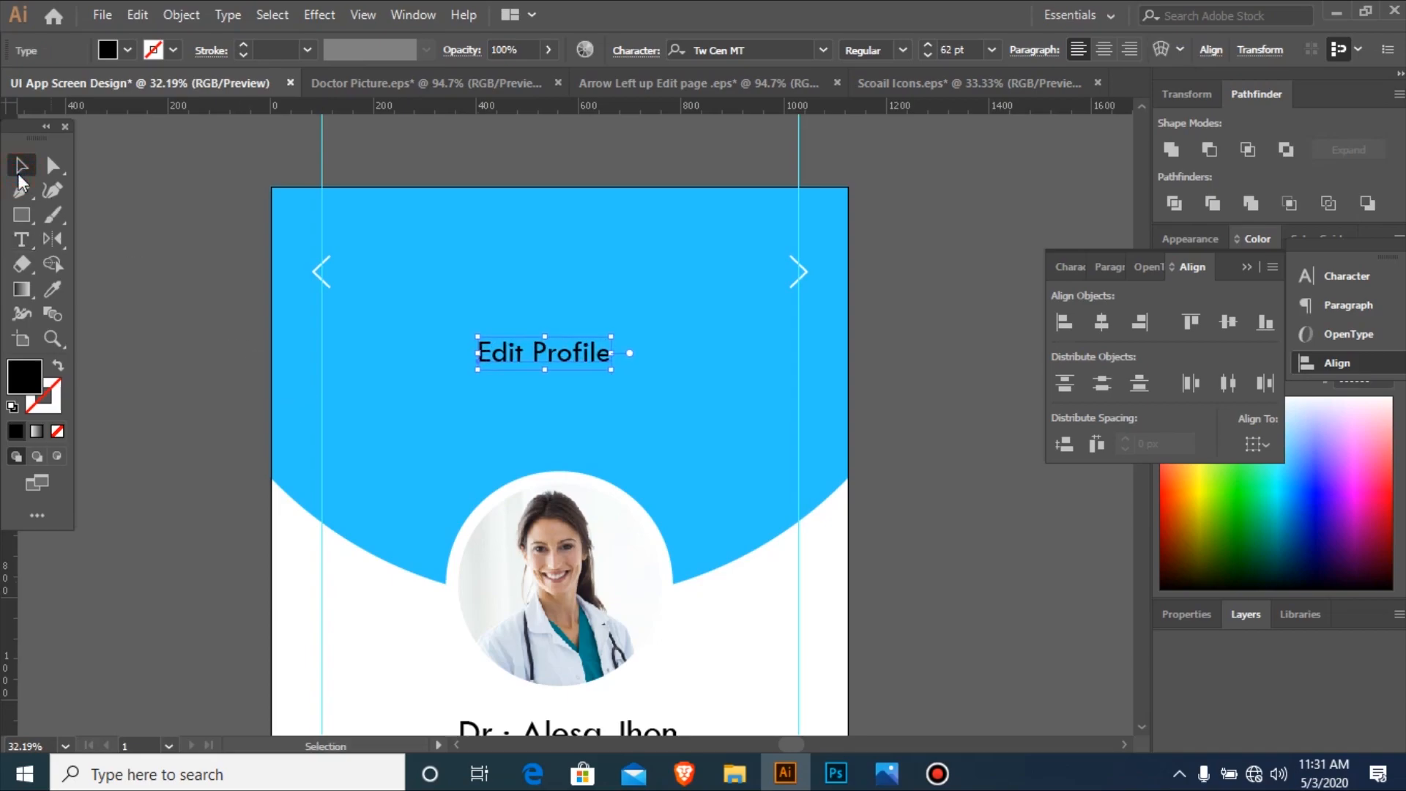
Centre the "Edit Profile" title above the photo and recolour it white by sampling the white page area with the Eyedropper.
{"action": "mouse_move", "coordinate": [533, 359]}
{"action": "left_mouse_down"}
{"action": "mouse_move", "coordinate": [532, 331]}
{"action": "mouse_move", "coordinate": [543, 338]}
{"action": "left_mouse_up"}
{"action": "key", "text": "i"}
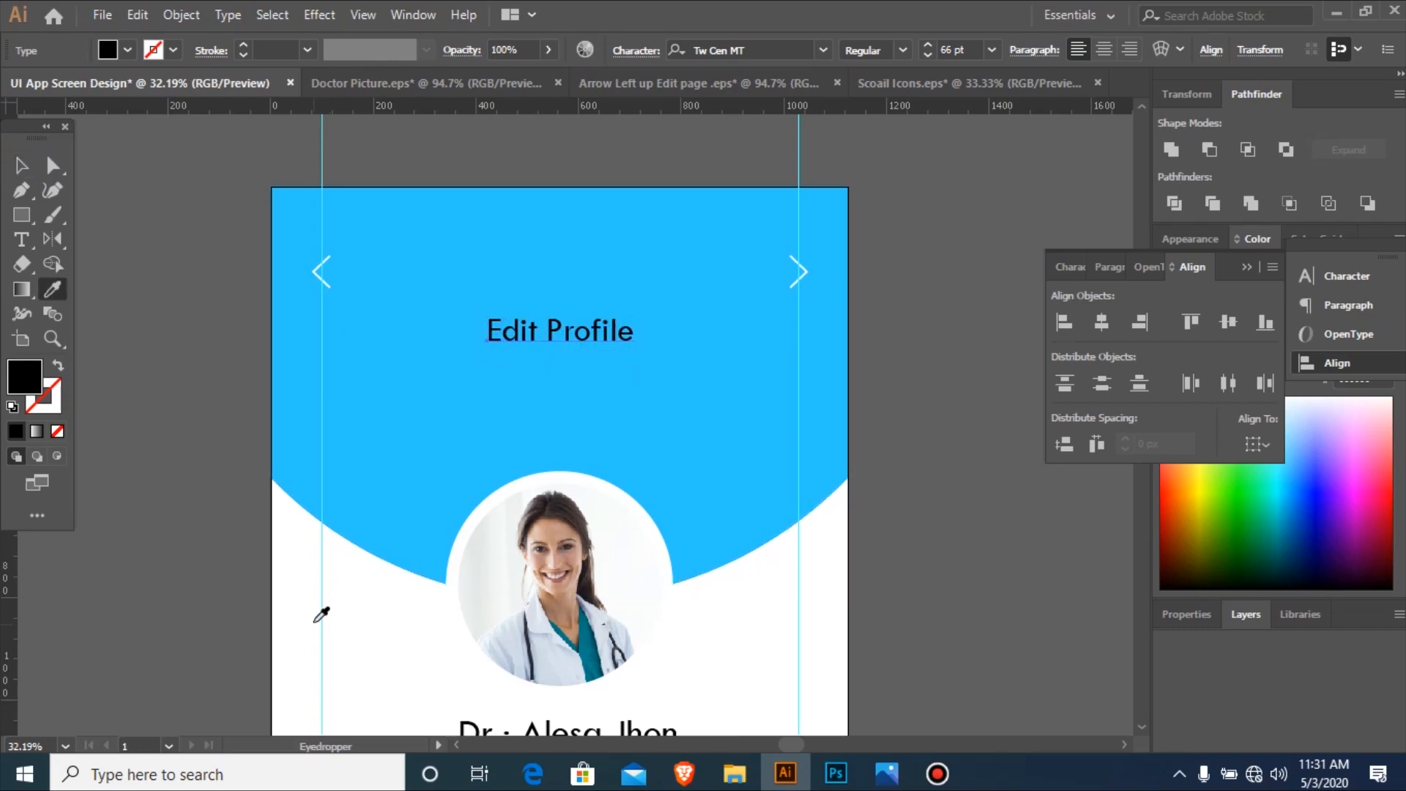
{"action": "left_click", "coordinate": [315, 619]}
{"action": "key", "text": "v"}
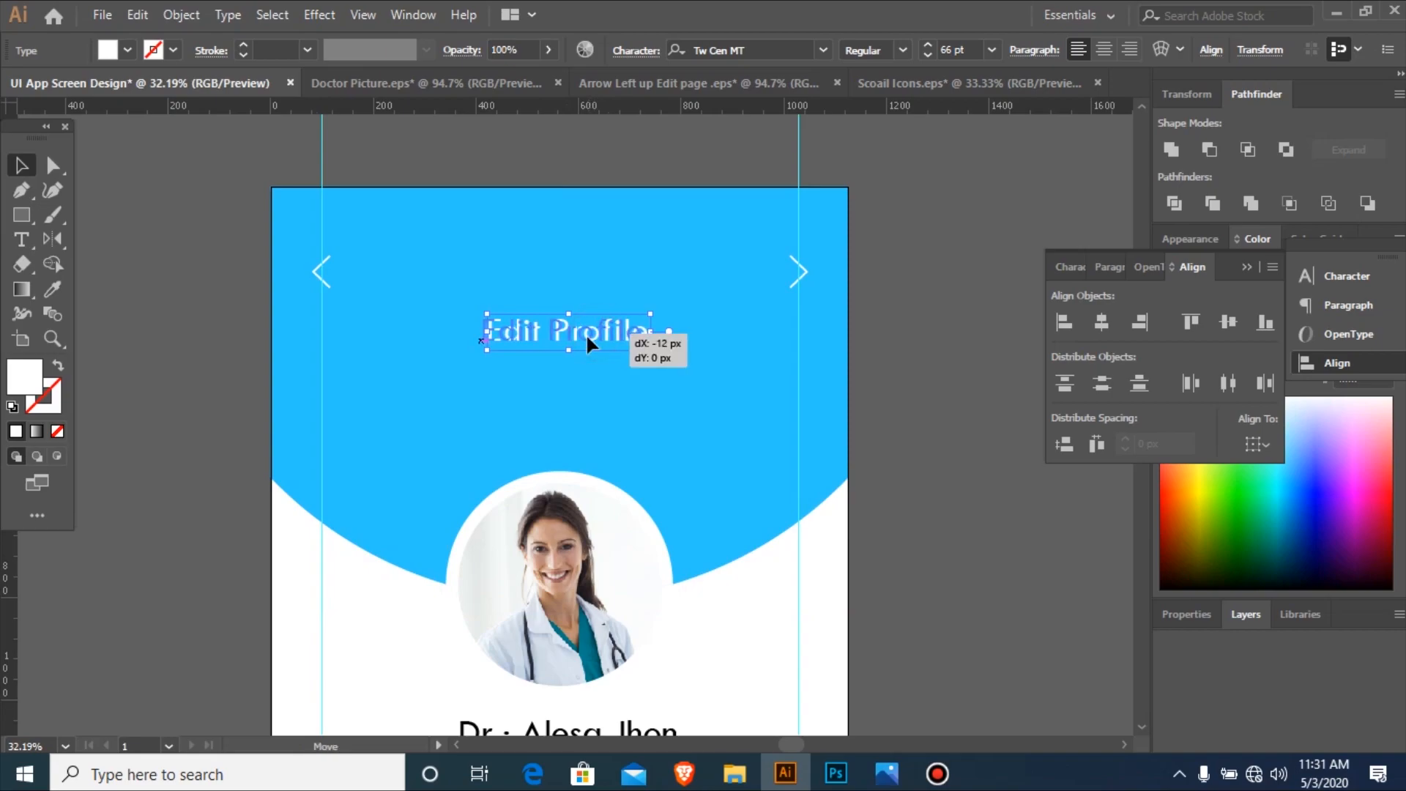
Recolour the doctor's name and the credentials line below it with the header's blue using the Eyedropper.
{"action": "key", "text": "ctrl+minus"}
{"action": "key", "text": "ctrl+minus"}
{"action": "key", "text": "ctrl+minus"}
{"action": "key", "text": "ctrl+minus"}
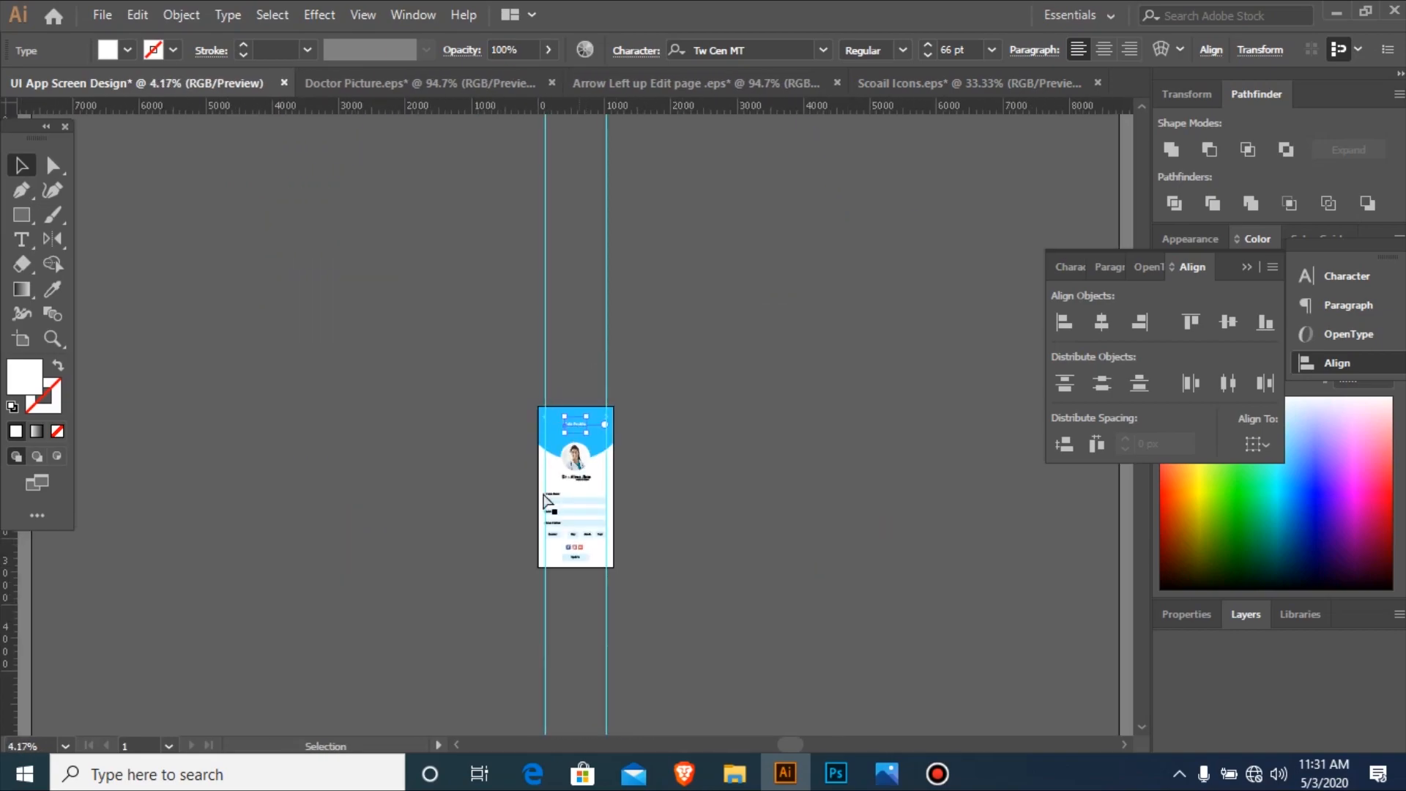
{"action": "left_click_drag", "start_coordinate": [491, 460], "coordinate": [703, 591]}
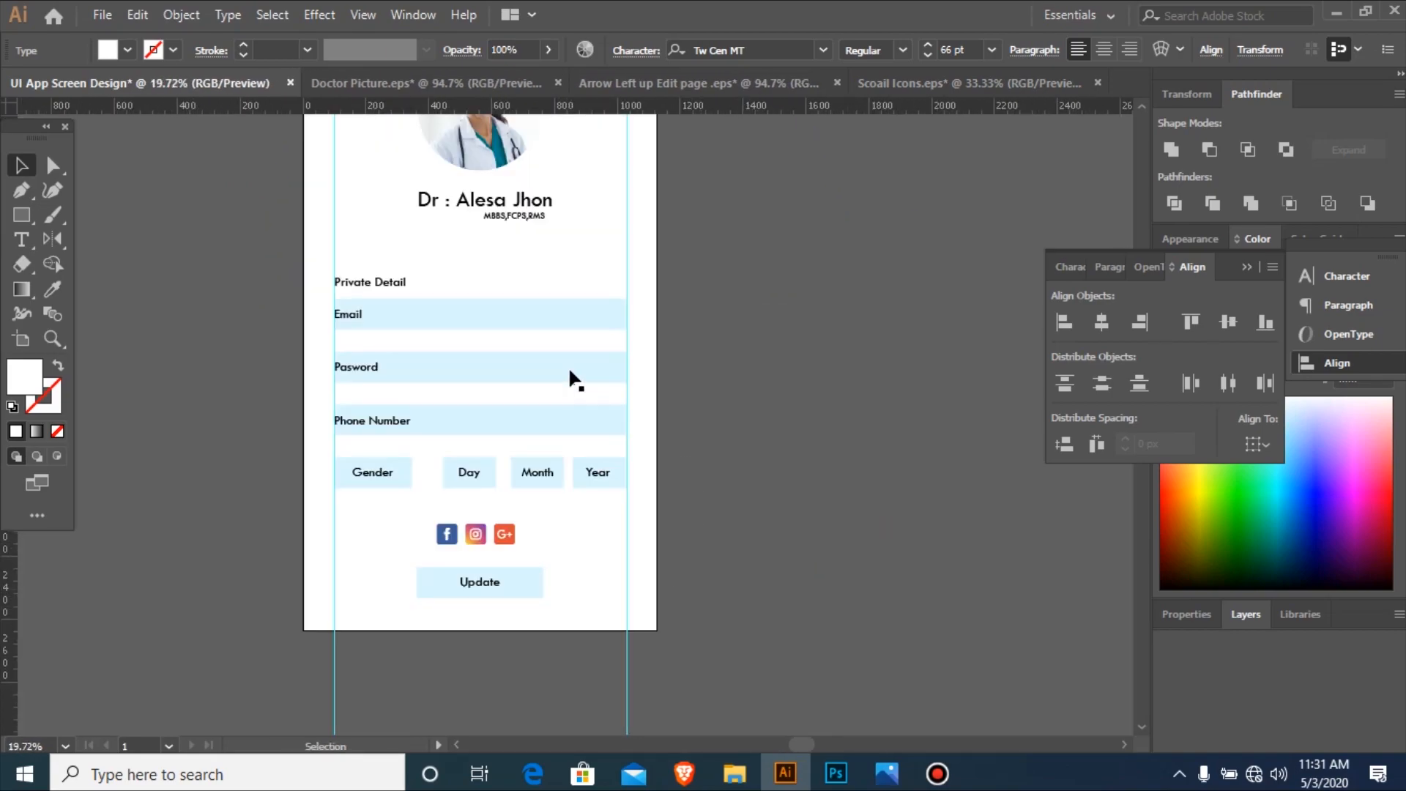
{"action": "left_click_drag", "start_coordinate": [354, 189], "coordinate": [557, 228]}
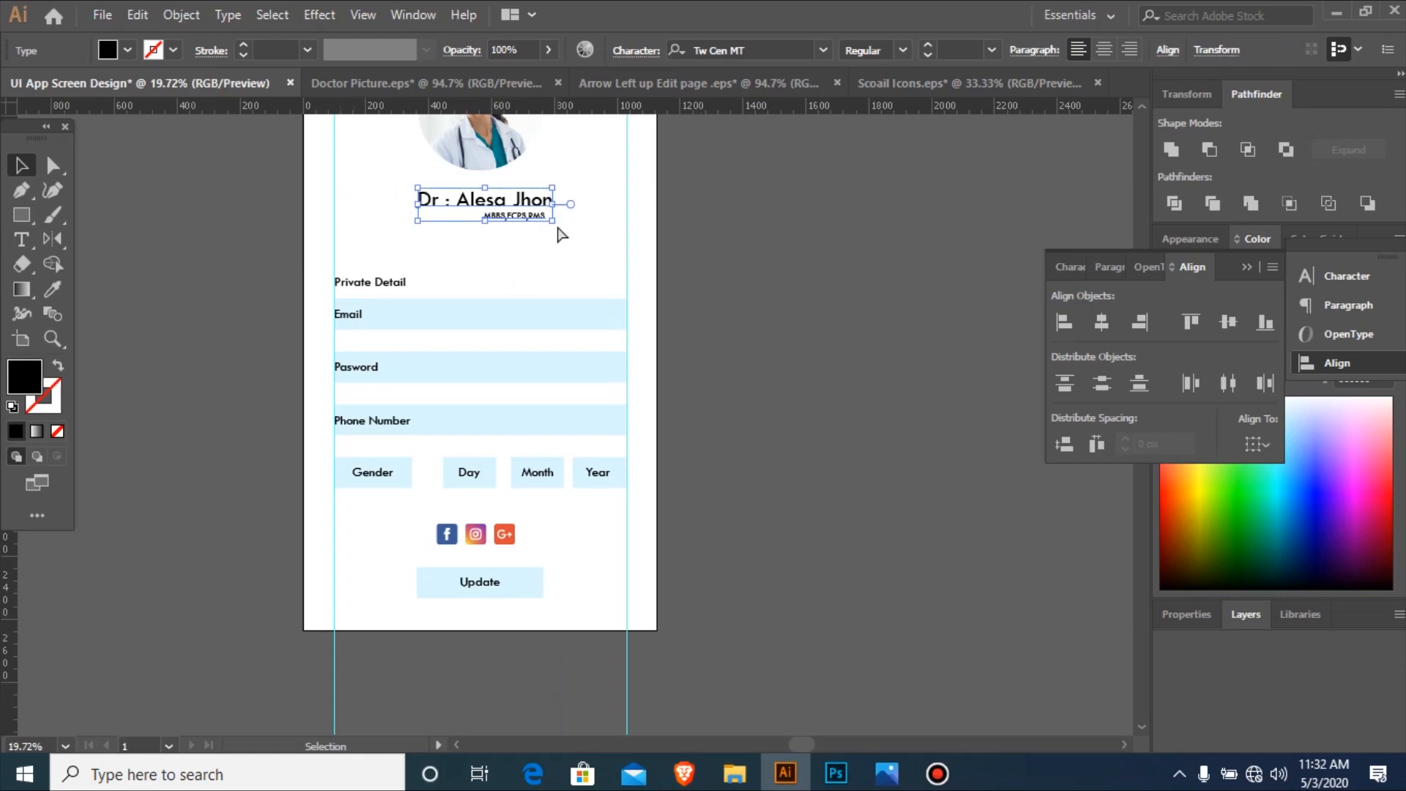
{"action": "key", "text": "ctrl+minus"}
{"action": "key", "text": "ctrl+minus"}
{"action": "key", "text": "i"}
{"action": "left_click", "coordinate": [507, 280]}
{"action": "key", "text": "v"}
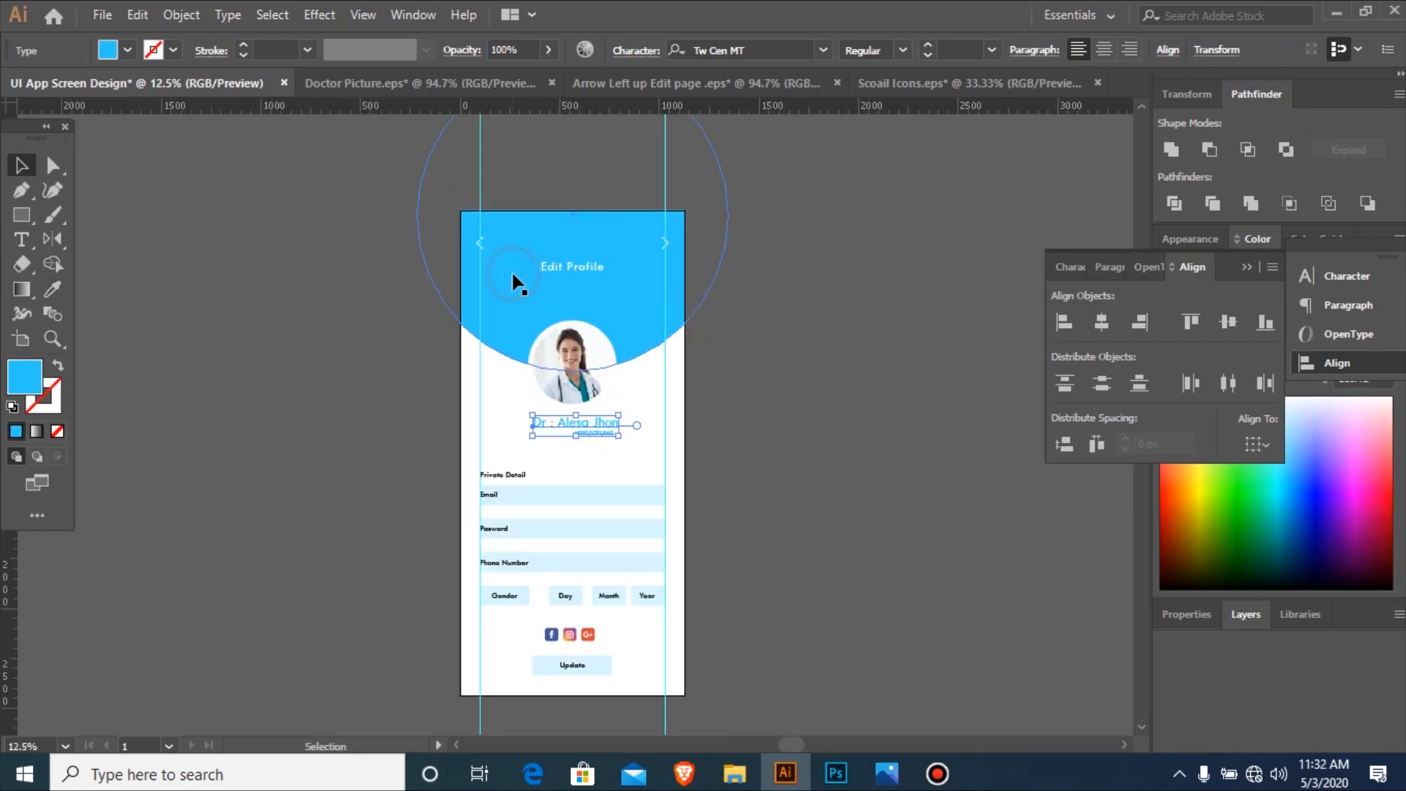
Recolour the "Private Detail" heading with the header's blue using the Eyedropper.
{"action": "left_click_drag", "start_coordinate": [315, 410], "coordinate": [846, 685]}
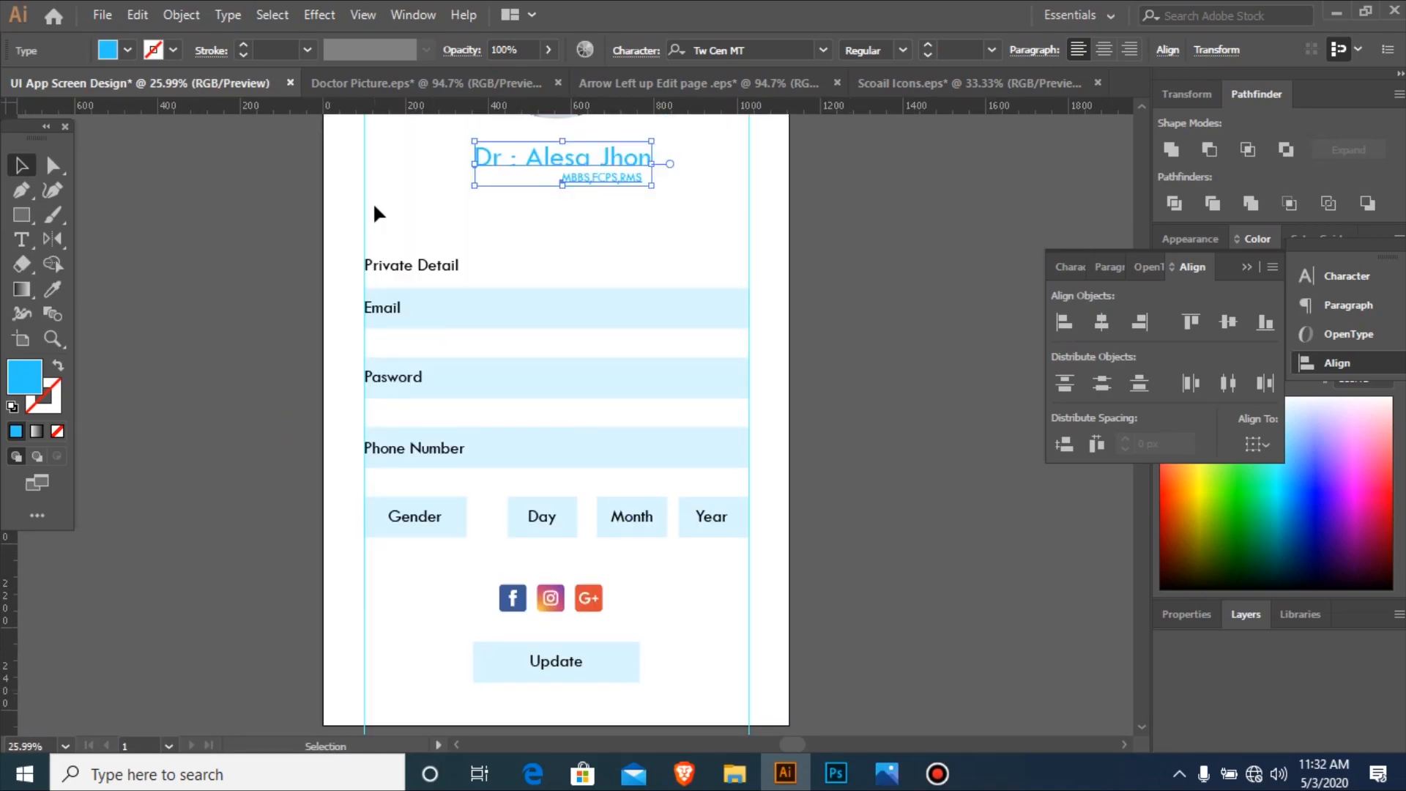
{"action": "left_click", "coordinate": [390, 265]}
{"action": "key", "text": "i"}
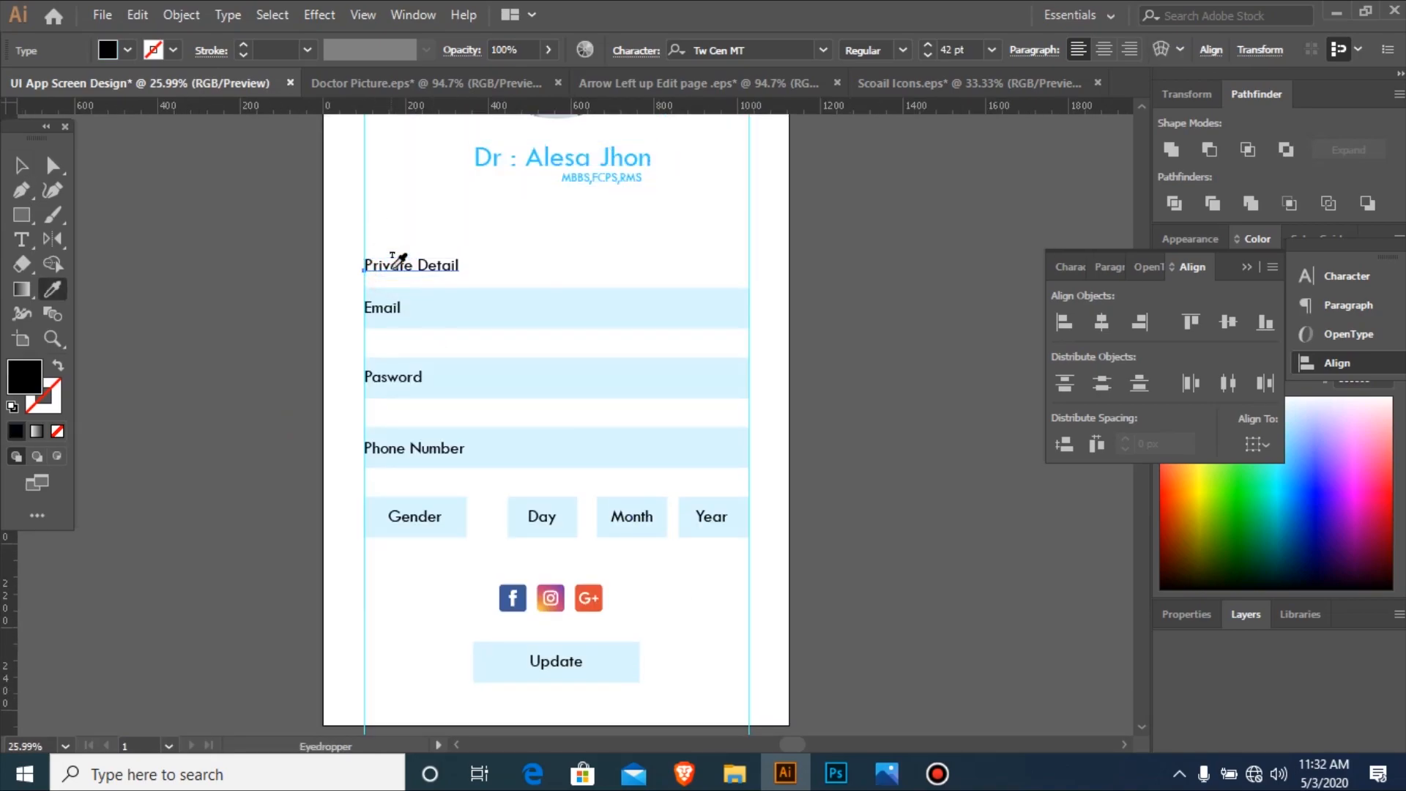
{"action": "key", "text": "ctrl+minus"}
{"action": "key", "text": "ctrl+minus"}
{"action": "left_click", "coordinate": [586, 196]}
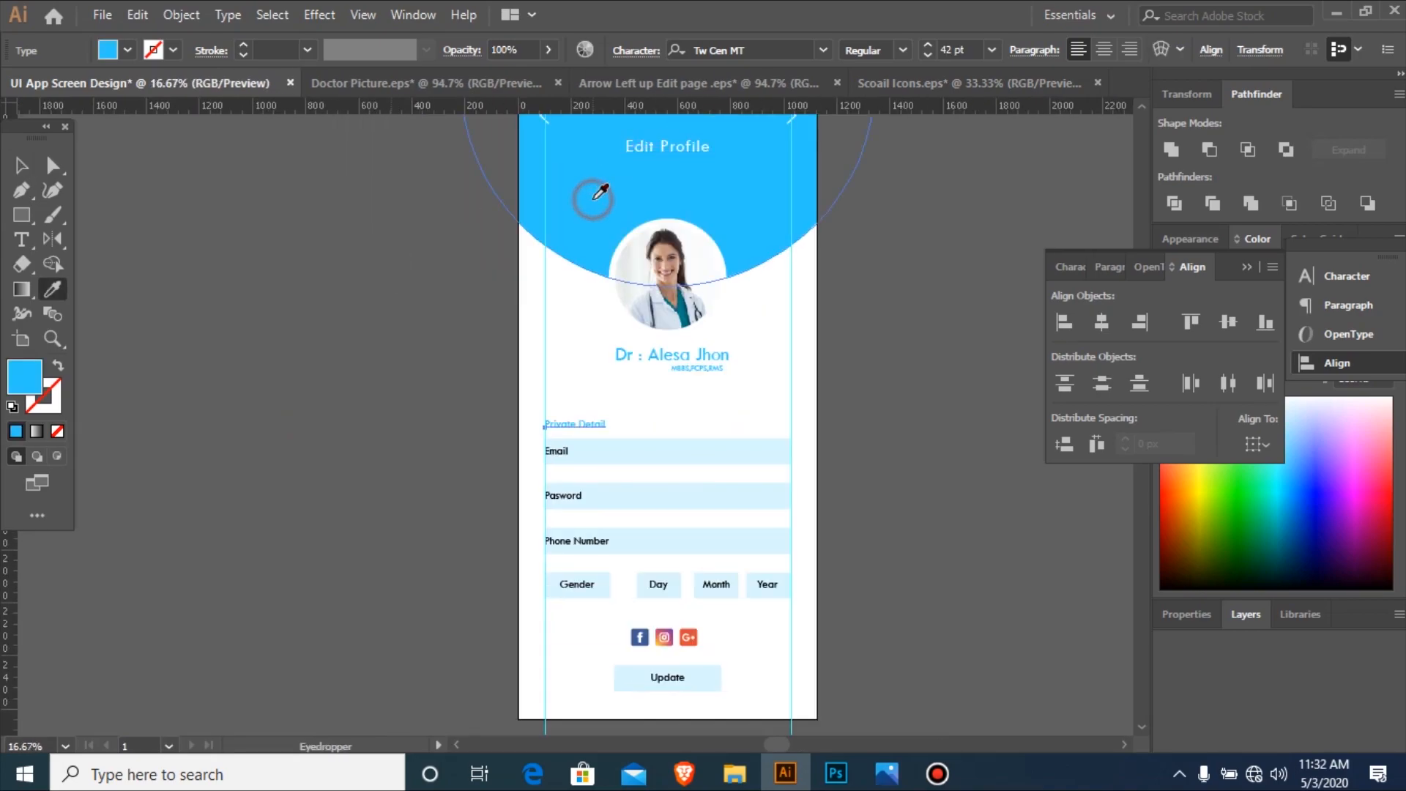
{"action": "key", "text": "v"}
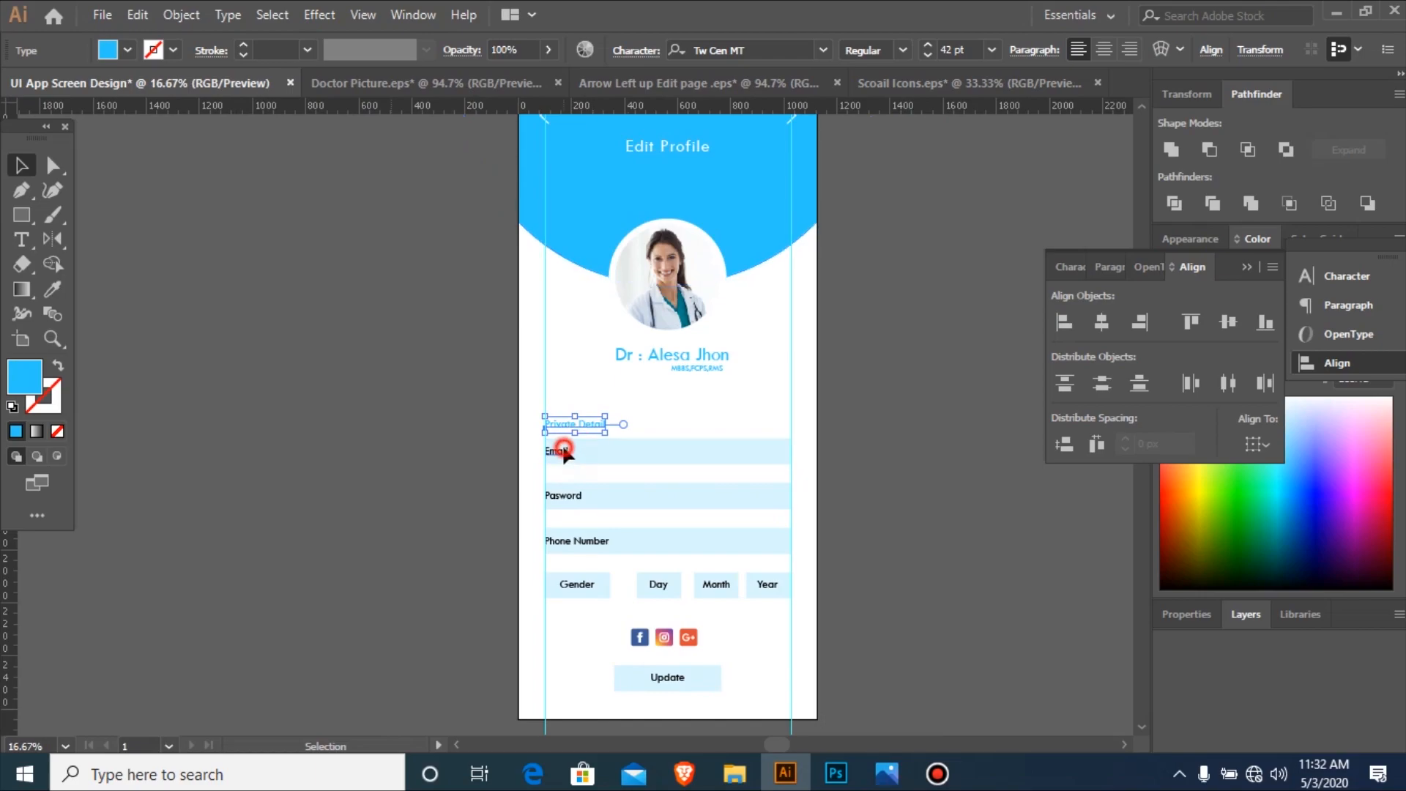
{"action": "left_click", "coordinate": [564, 450]}
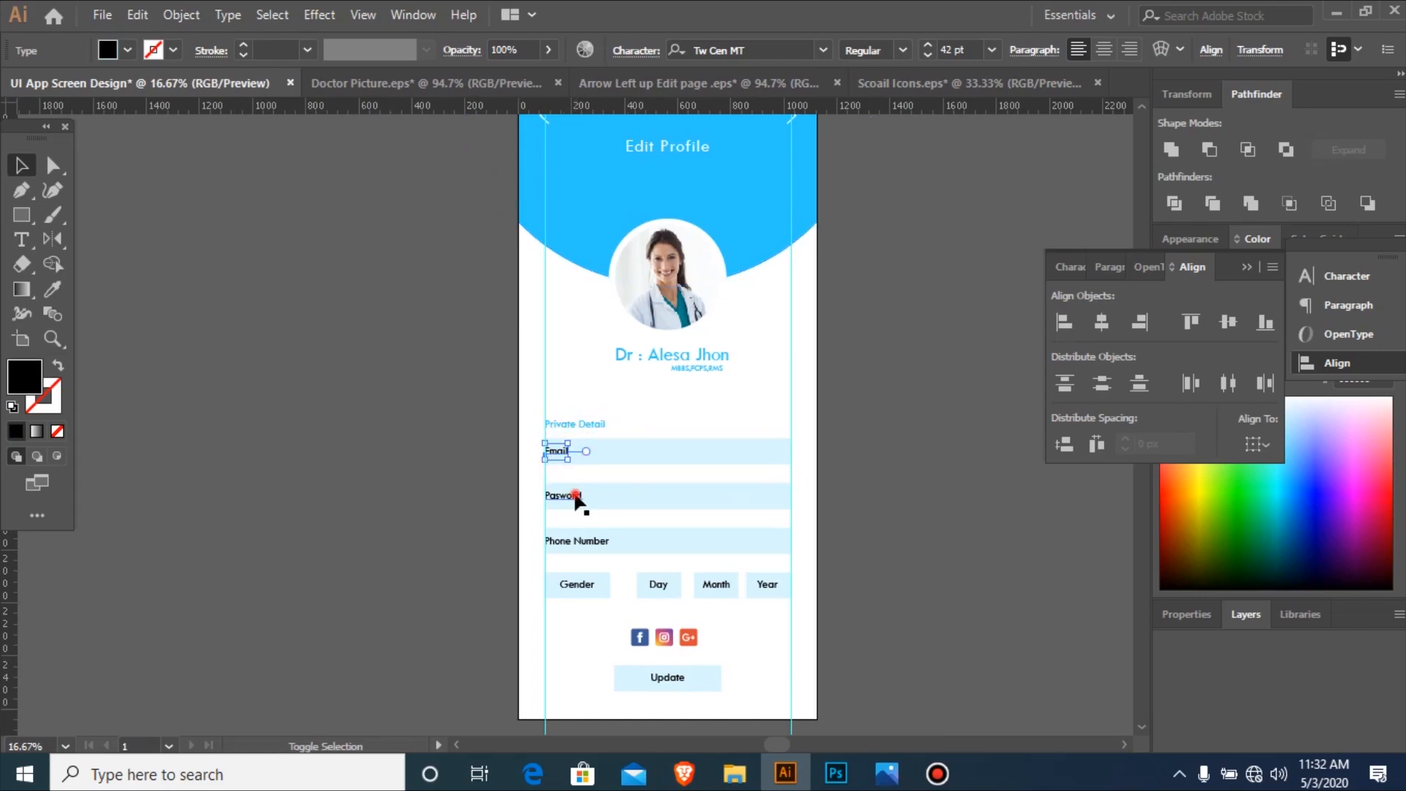
{"action": "left_click", "coordinate": [579, 540], "text": "shift"}
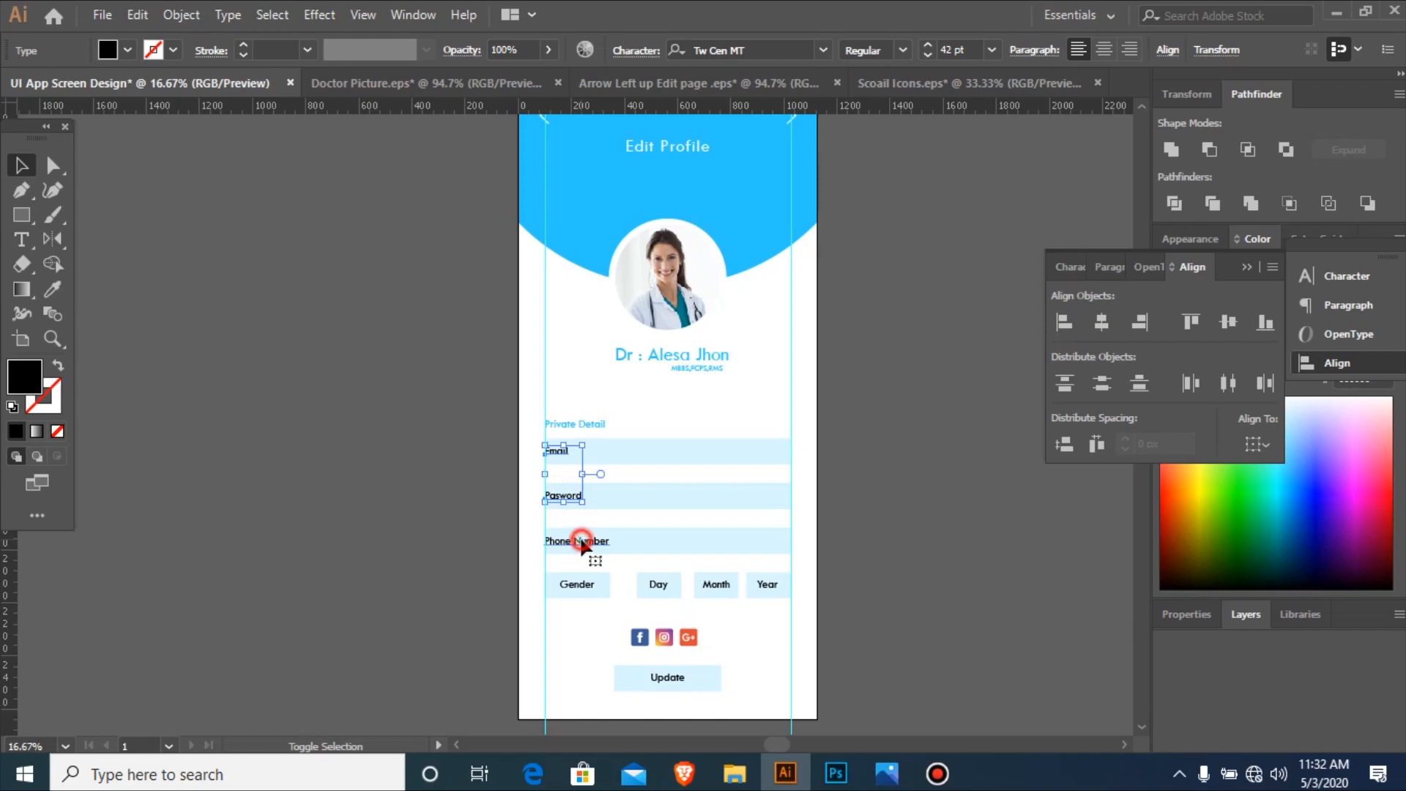
{"action": "left_click", "coordinate": [585, 588]}
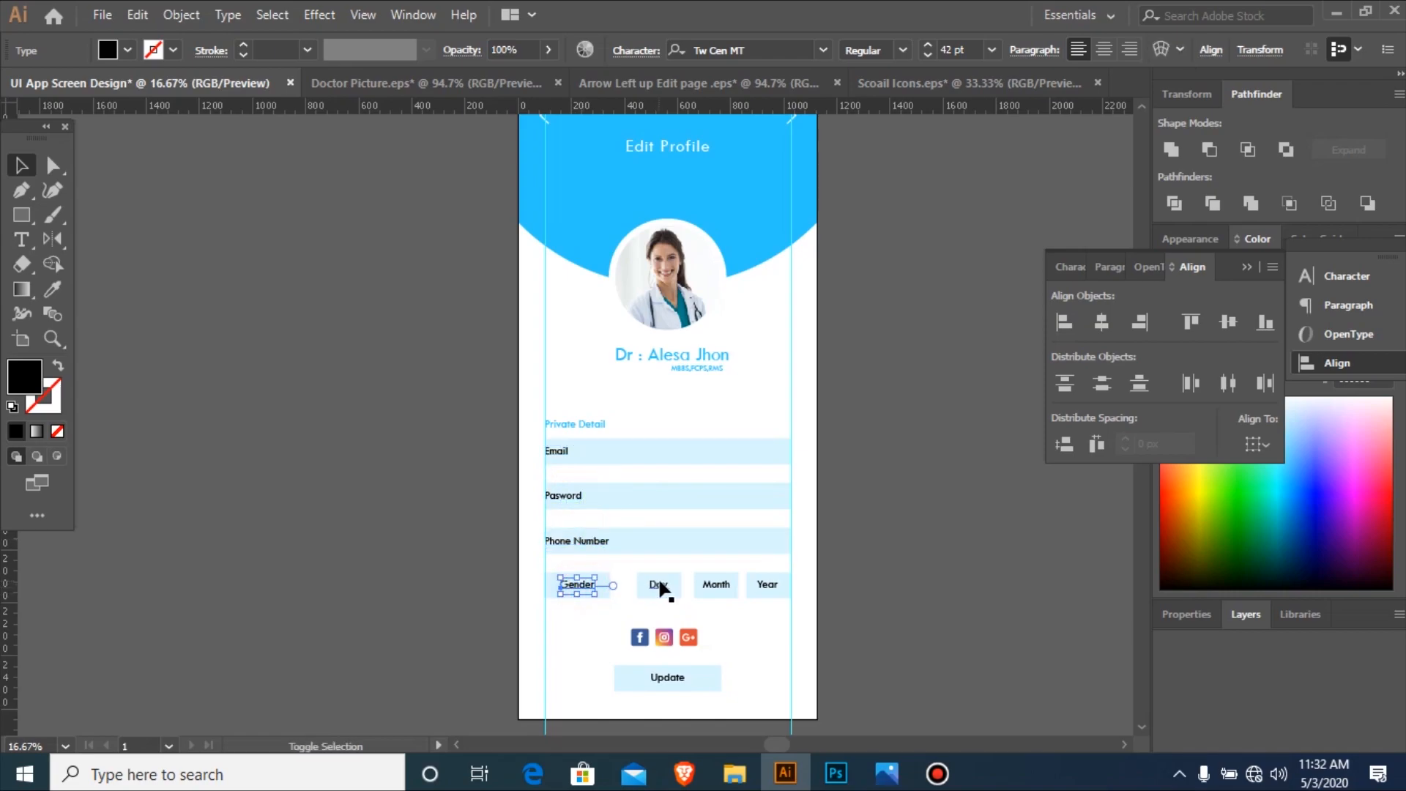
{"action": "left_click", "coordinate": [661, 584], "text": "shift"}
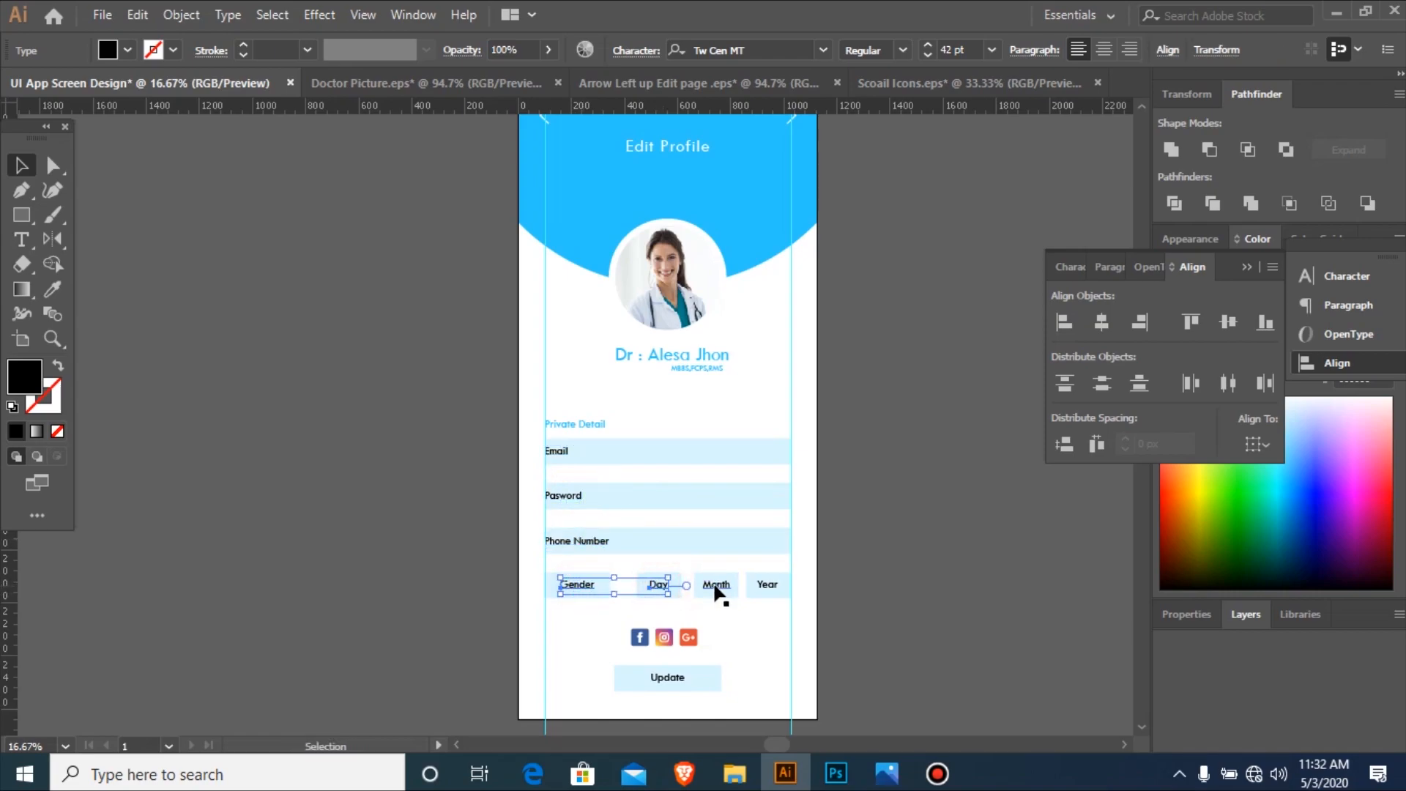
Recolour the Email, Pasword and Phone Number labels together with the header's blue using the Eyedropper.
{"action": "left_click", "coordinate": [560, 449]}
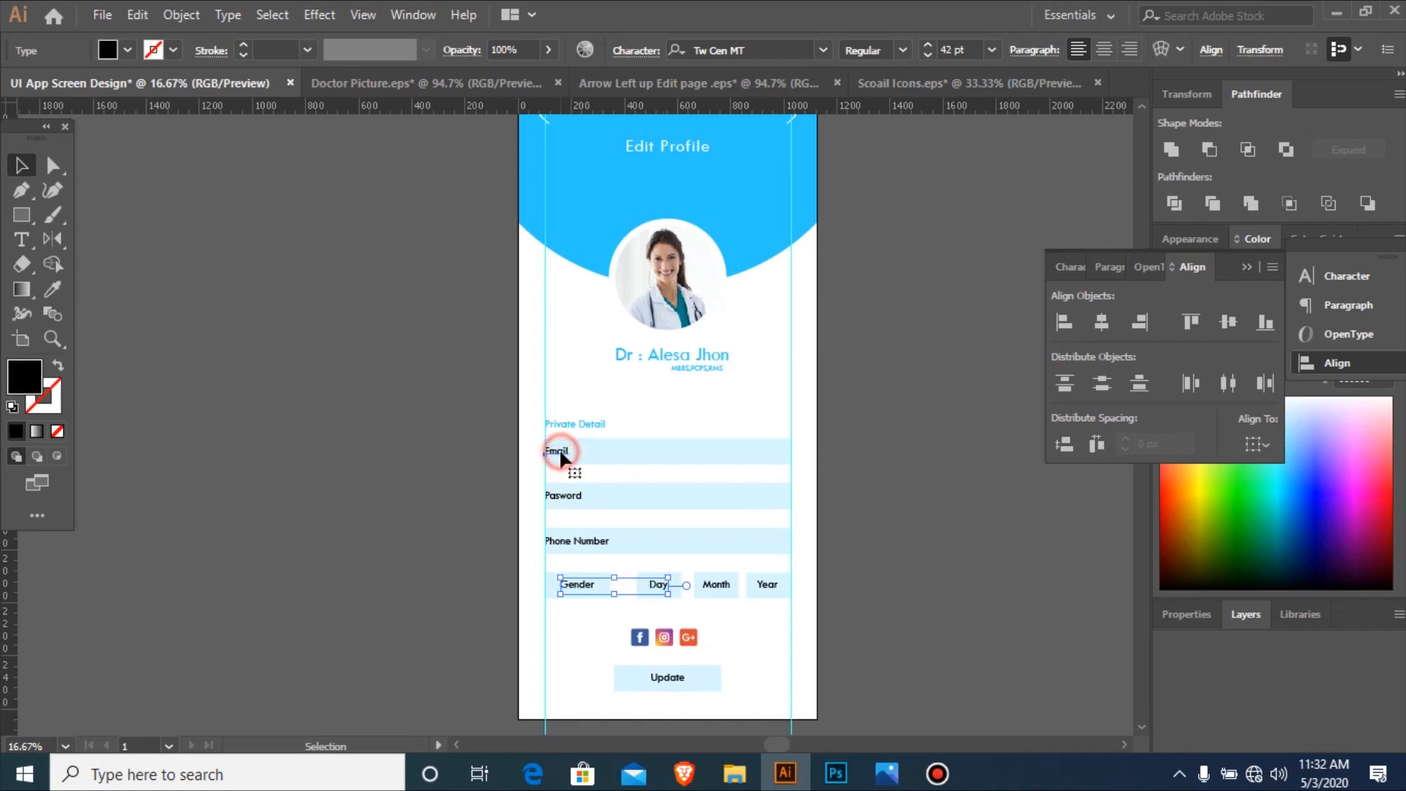
{"action": "left_click", "coordinate": [576, 500], "text": "shift"}
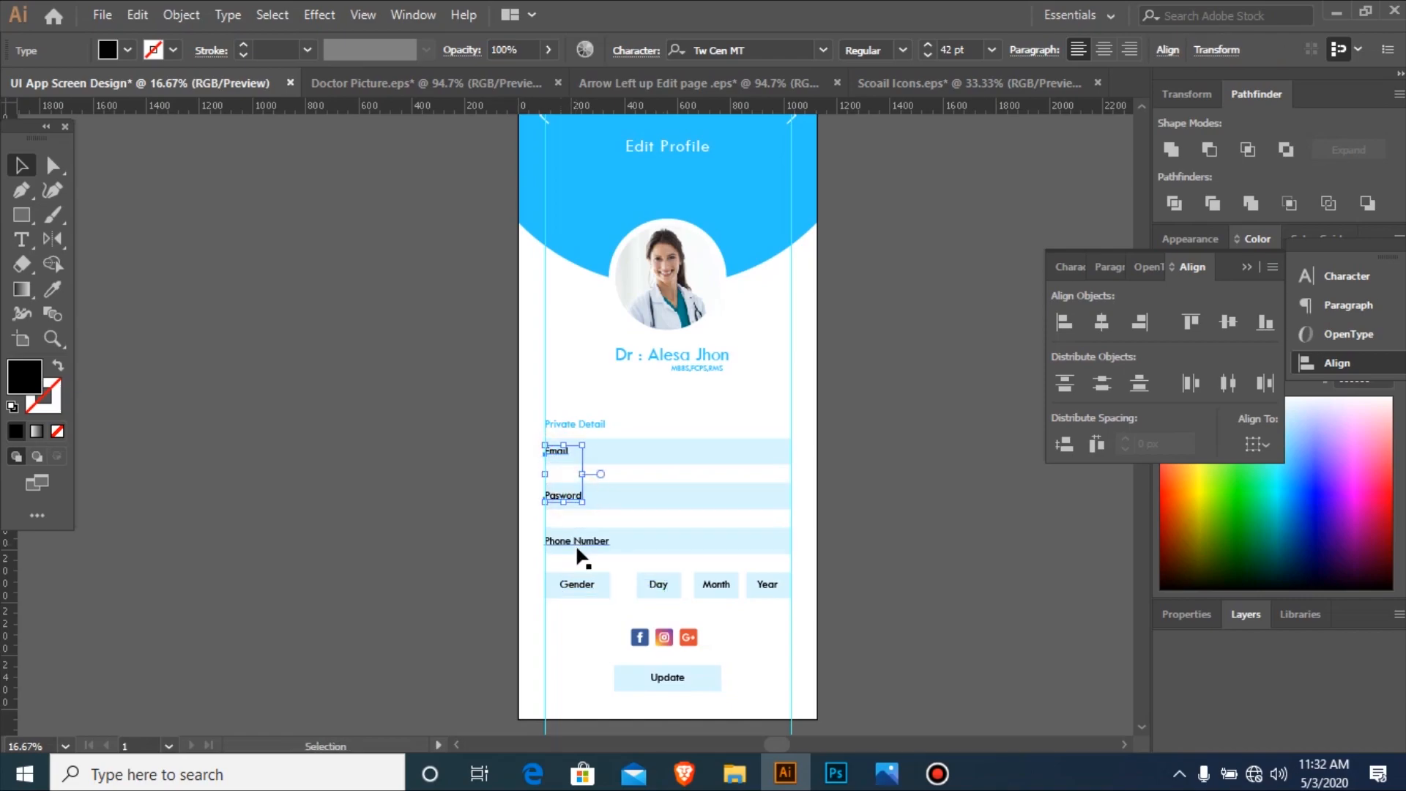
{"action": "left_click", "coordinate": [586, 542], "text": "shift"}
{"action": "key", "text": "i"}
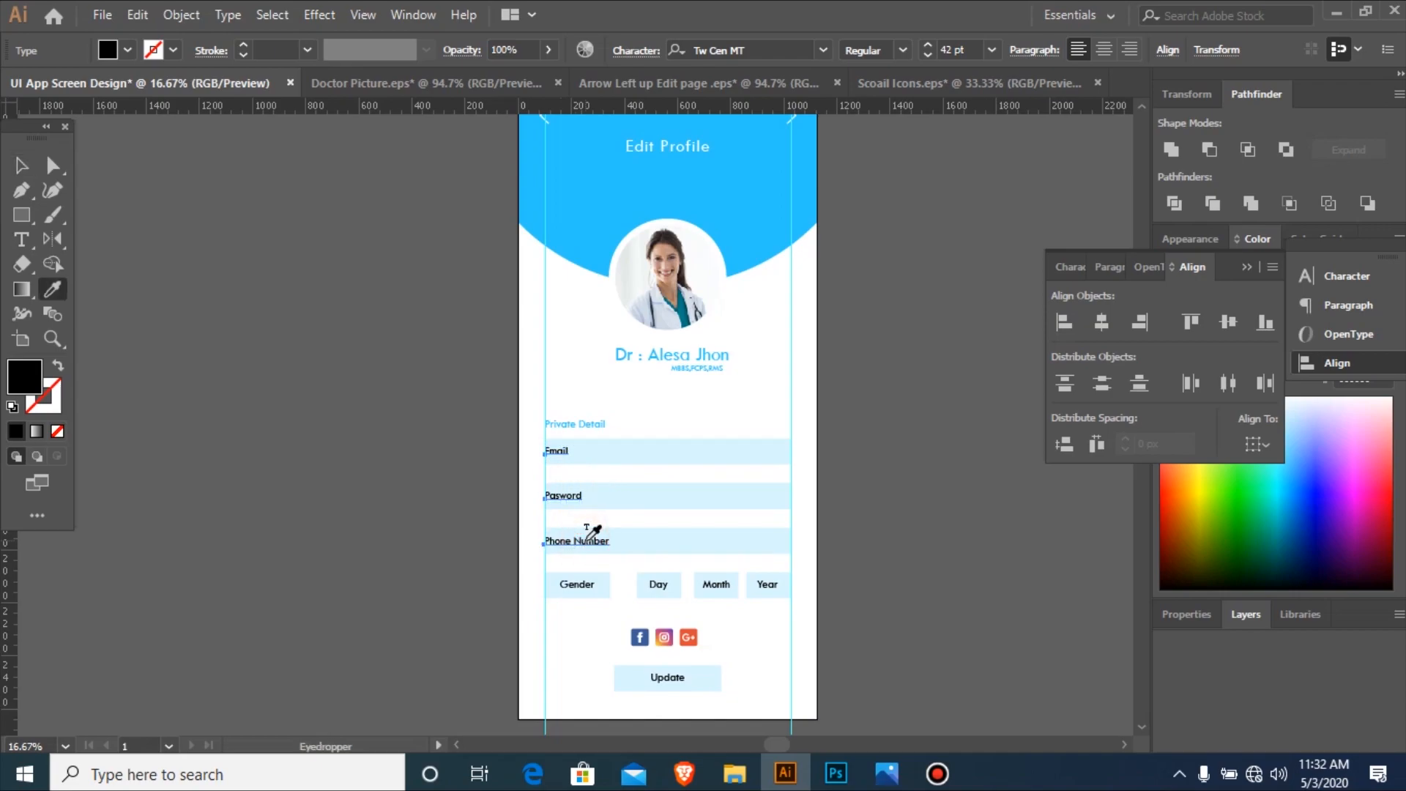
{"action": "left_click", "coordinate": [583, 256]}
Recolour the Gender, Day, Month and Year labels together with the header's blue using the Eyedropper.
{"action": "key", "text": "ctrl+space"}
{"action": "left_click_drag", "start_coordinate": [377, 312], "coordinate": [982, 722]}
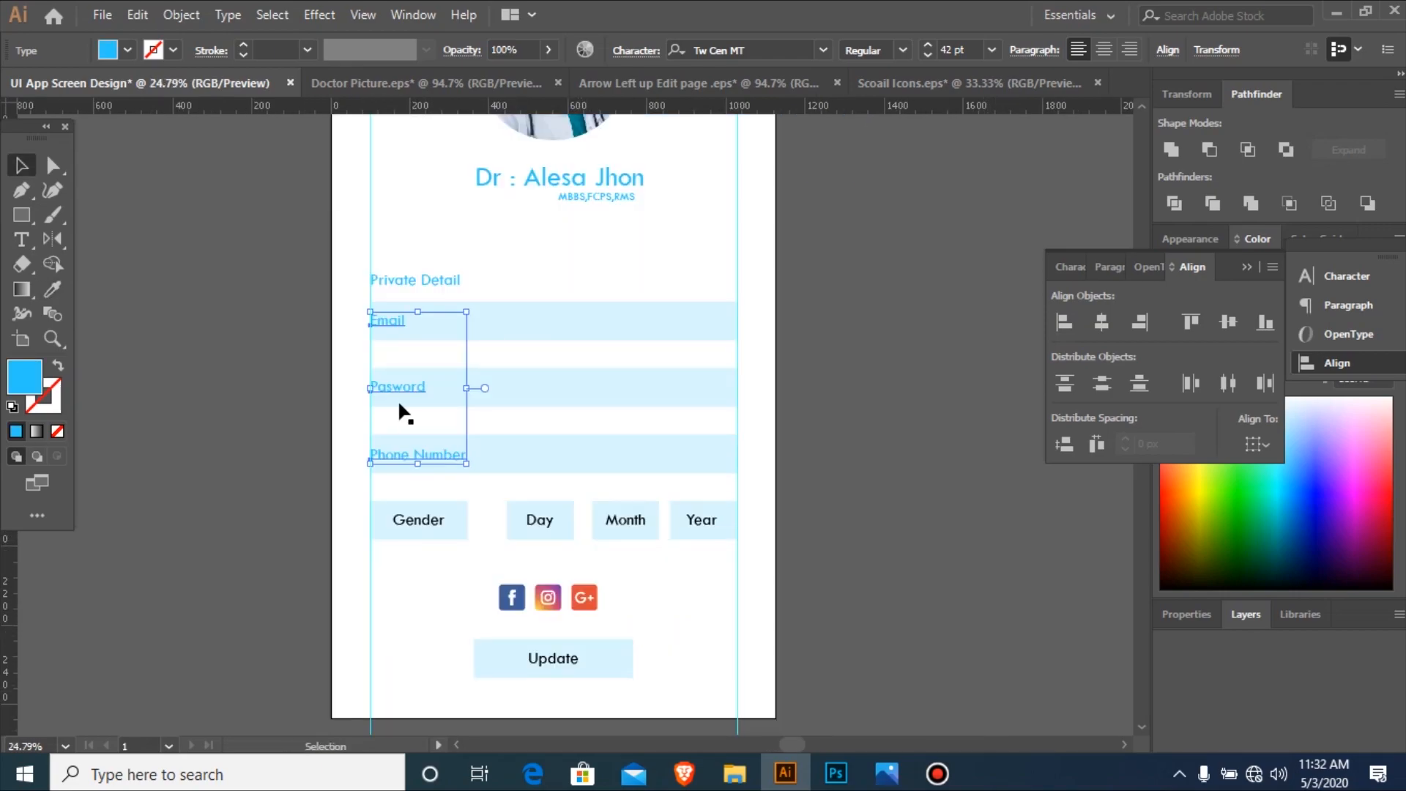
{"action": "left_click", "coordinate": [407, 525]}
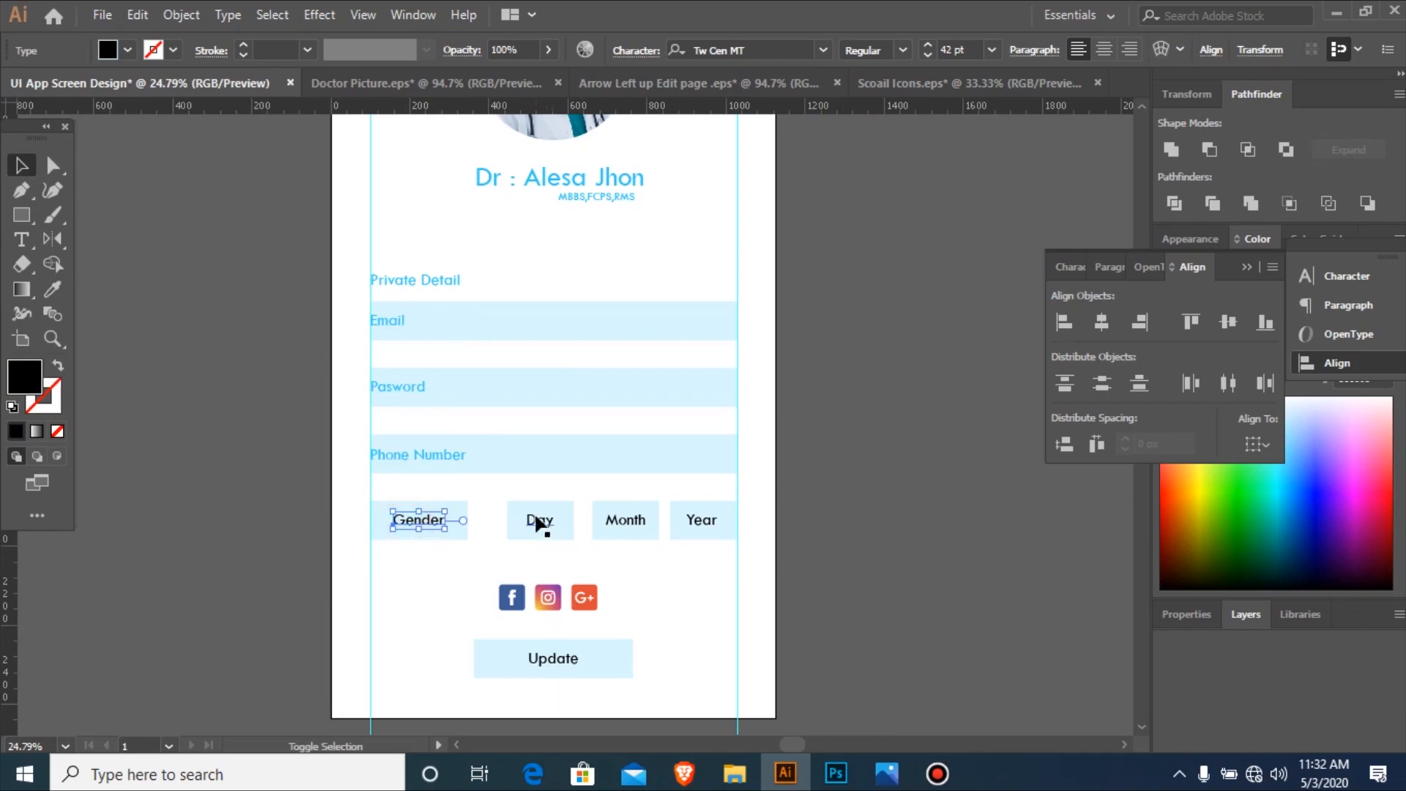
{"action": "left_click", "coordinate": [538, 522], "text": "shift"}
{"action": "left_click", "coordinate": [626, 522], "text": "shift"}
{"action": "left_click", "coordinate": [699, 525], "text": "shift"}
{"action": "key", "text": "ctrl+minus"}
{"action": "key", "text": "i"}
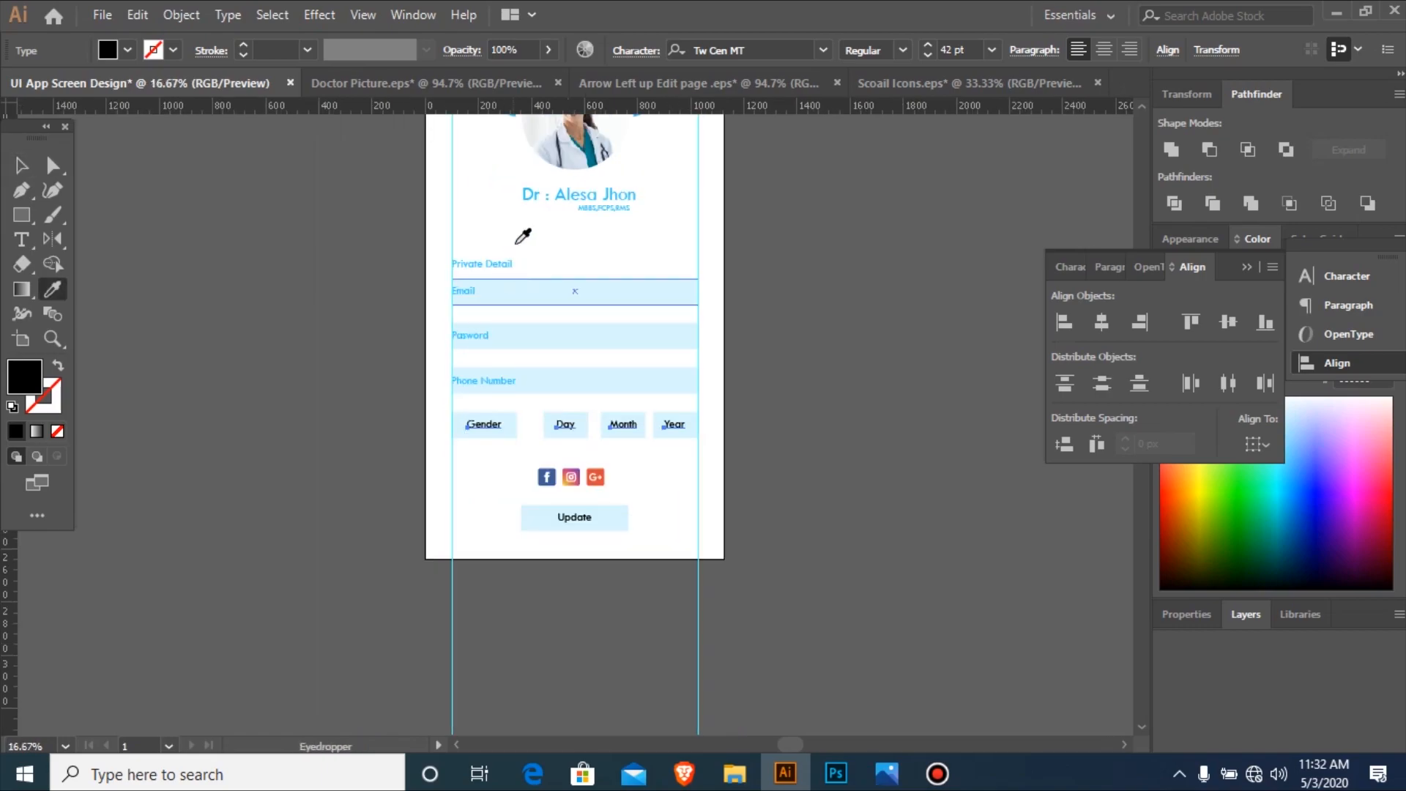
{"action": "key", "text": "ctrl+minus"}
{"action": "left_click", "coordinate": [523, 143]}
{"action": "key", "text": "v"}
Recolour the Update button's text blue by sampling the Gender label with the Eyedropper.
{"action": "key", "text": "ctrl+space"}
{"action": "left_click_drag", "start_coordinate": [412, 269], "coordinate": [769, 617]}
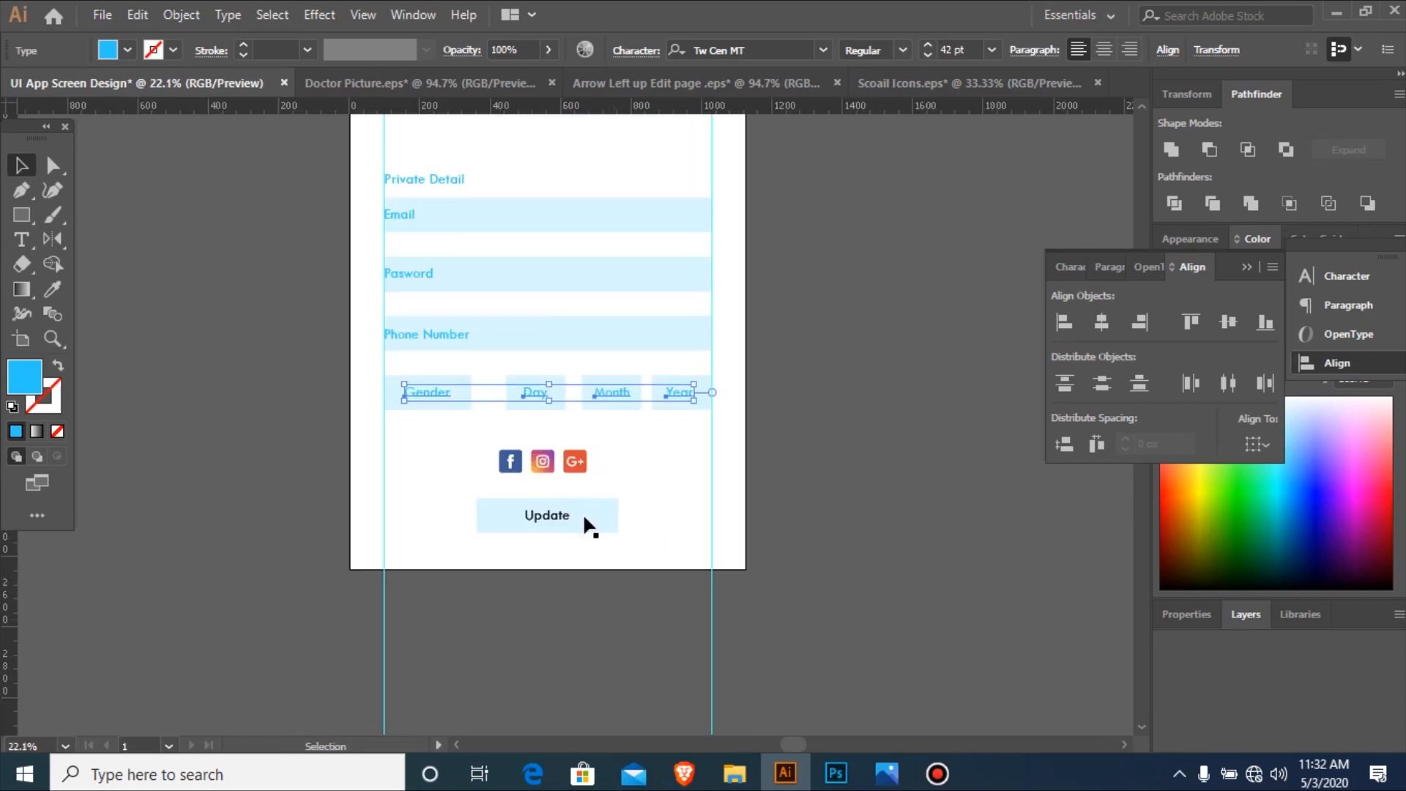
{"action": "left_click", "coordinate": [554, 515]}
{"action": "key", "text": "i"}
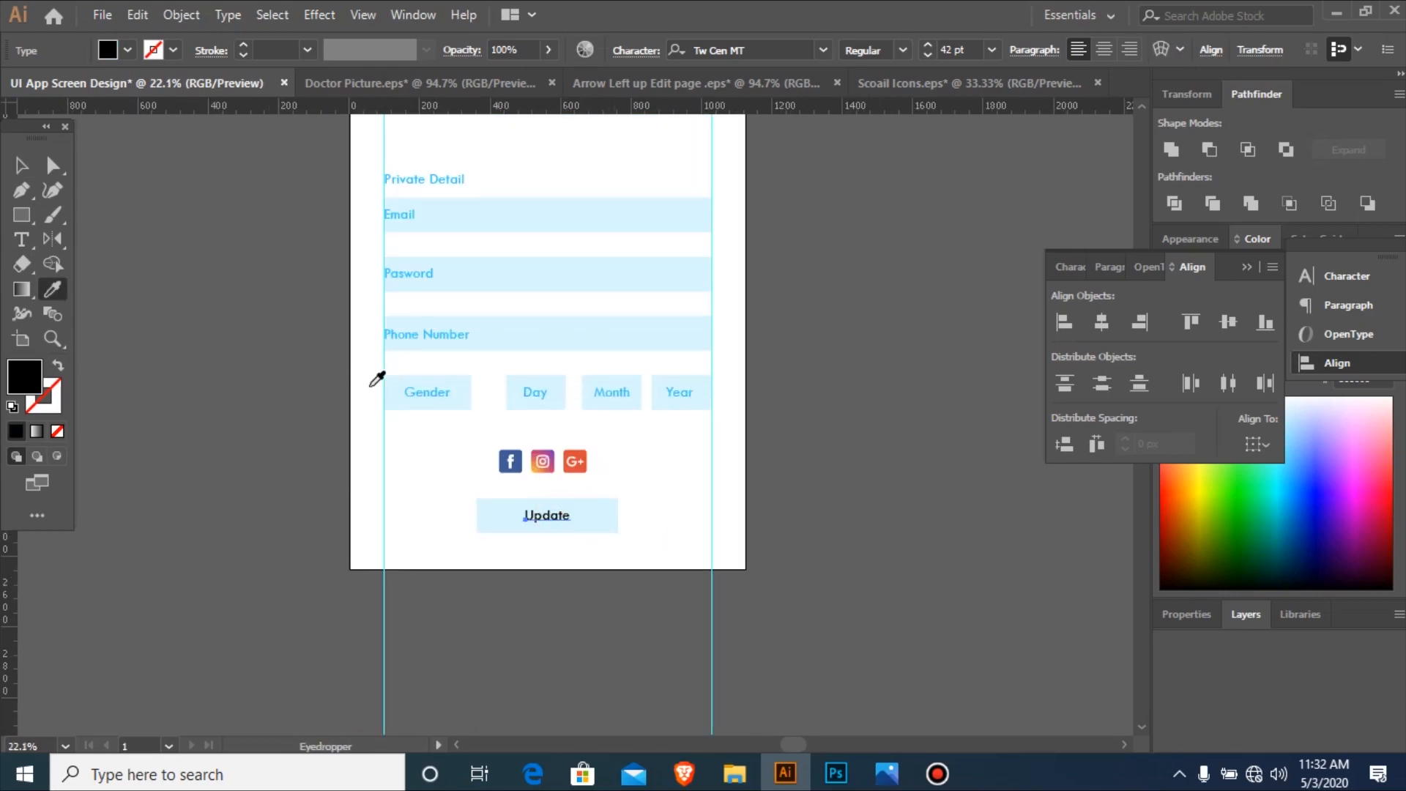
{"action": "left_click", "coordinate": [419, 390]}
{"action": "key", "text": "v"}
{"action": "key", "text": "ctrl+minus"}
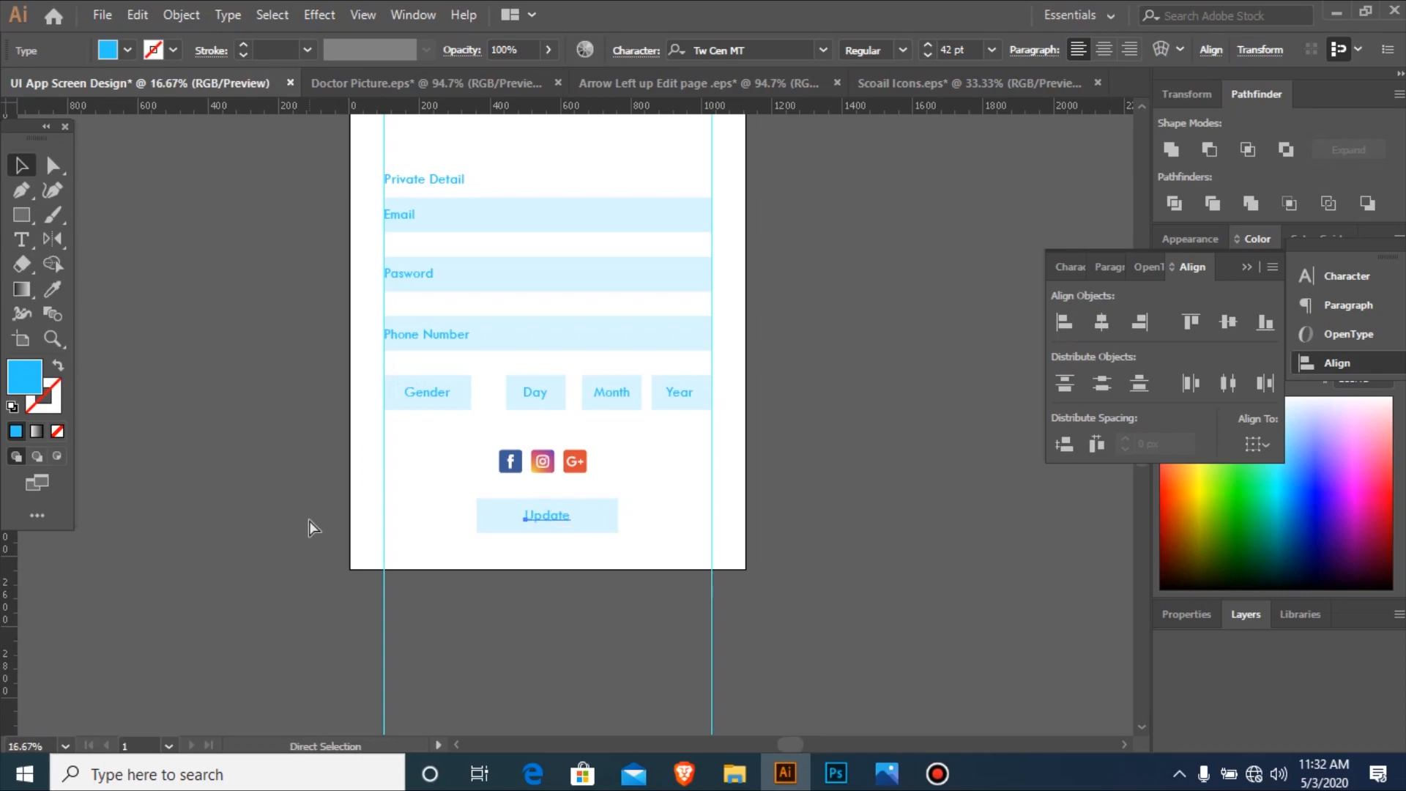
Delete the two vertical guides that mark the side margins of the screen.
{"action": "key", "text": "ctrl+minus"}
{"action": "key", "text": "ctrl+minus"}
{"action": "key", "text": "ctrl+minus"}
{"action": "key", "text": "ctrl+minus"}
{"action": "key", "text": "ctrl+space"}
{"action": "left_click_drag", "start_coordinate": [500, 230], "coordinate": [758, 512]}
{"action": "left_click_drag", "start_coordinate": [307, 170], "coordinate": [655, 634]}
{"action": "left_click_drag", "start_coordinate": [427, 129], "coordinate": [762, 177]}
{"action": "left_click", "coordinate": [161, 247]}
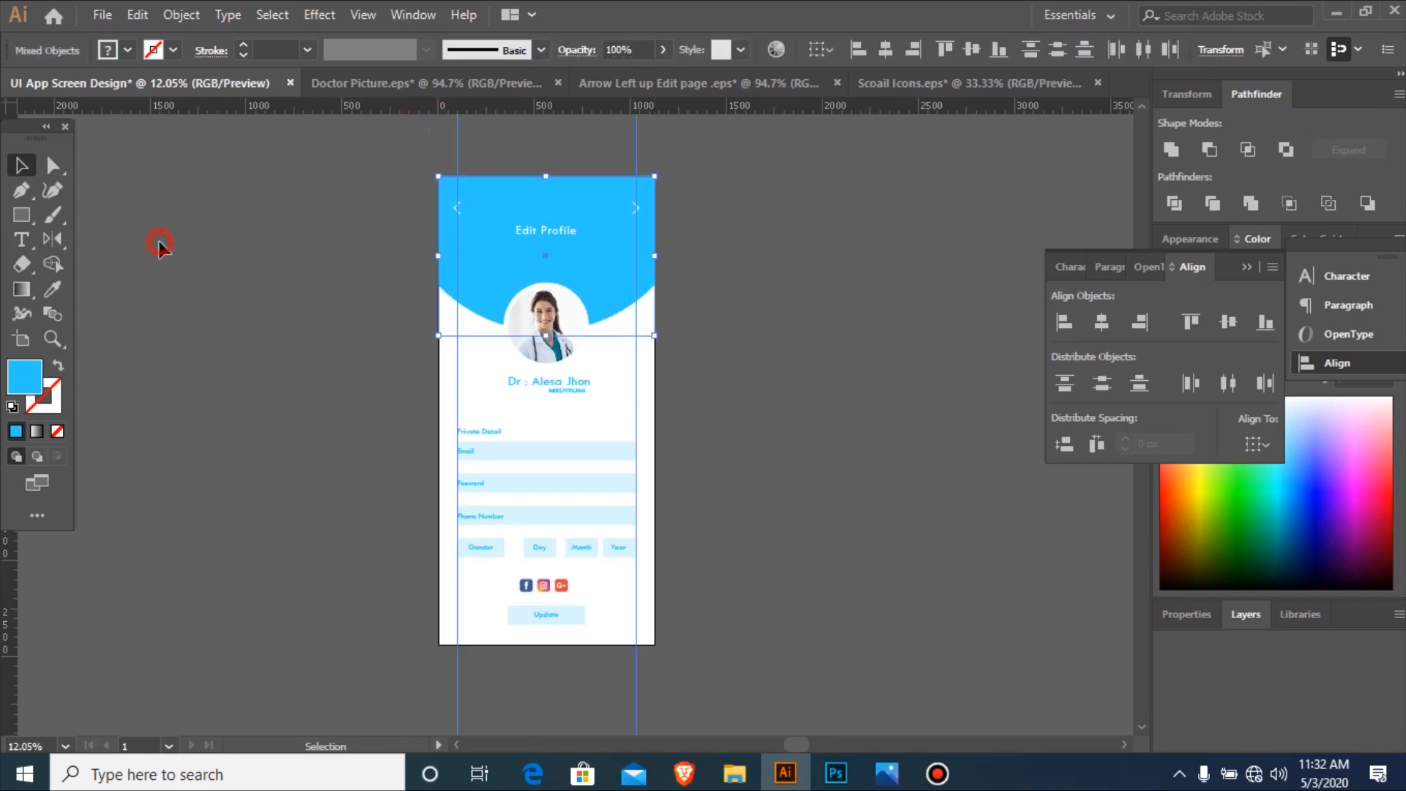
{"action": "left_click_drag", "start_coordinate": [677, 147], "coordinate": [677, 147]}
{"action": "key", "text": "Delete"}
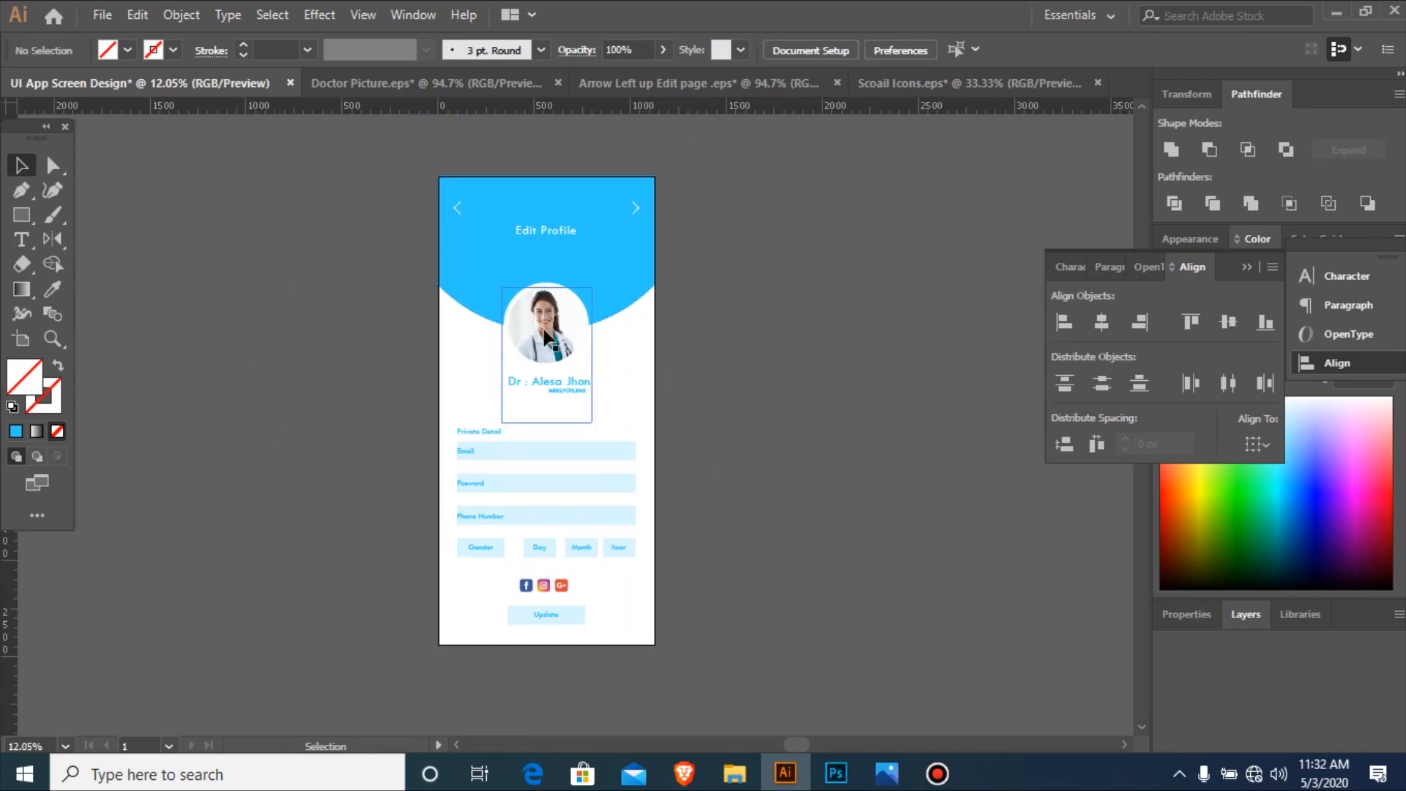
{"action": "left_click", "coordinate": [51, 164]}
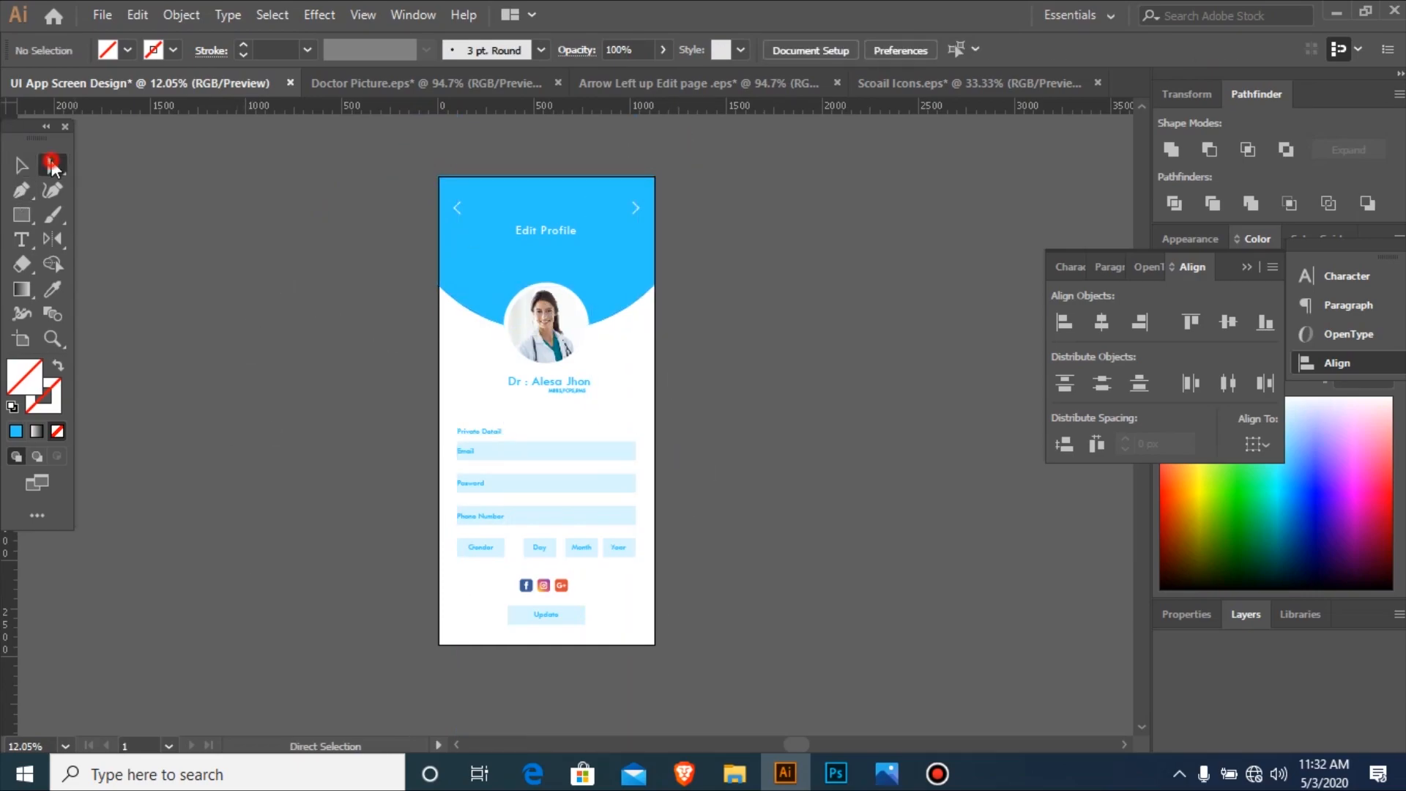
{"action": "left_click_drag", "start_coordinate": [351, 161], "coordinate": [817, 729]}
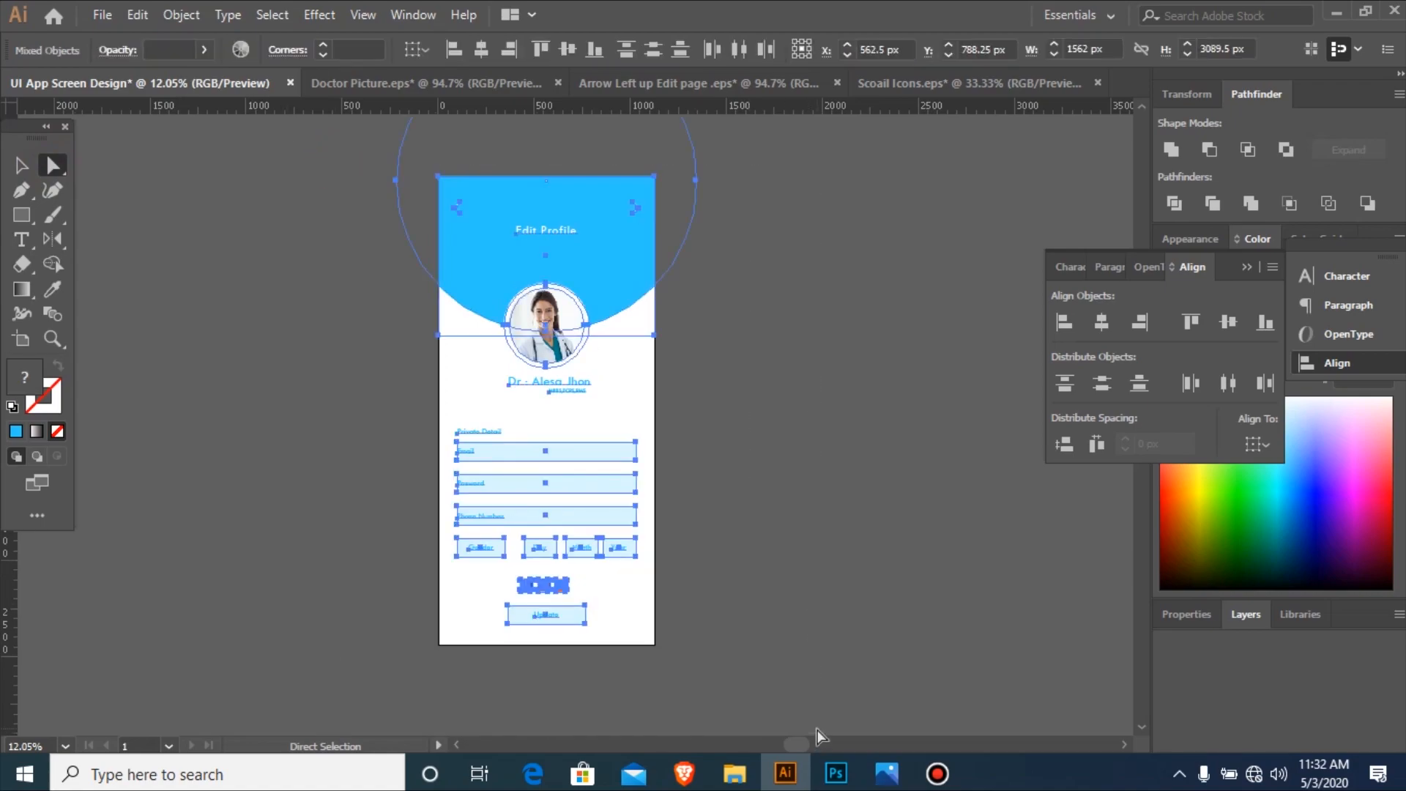
{"action": "left_click", "coordinate": [21, 164]}
{"action": "left_click", "coordinate": [22, 214]}
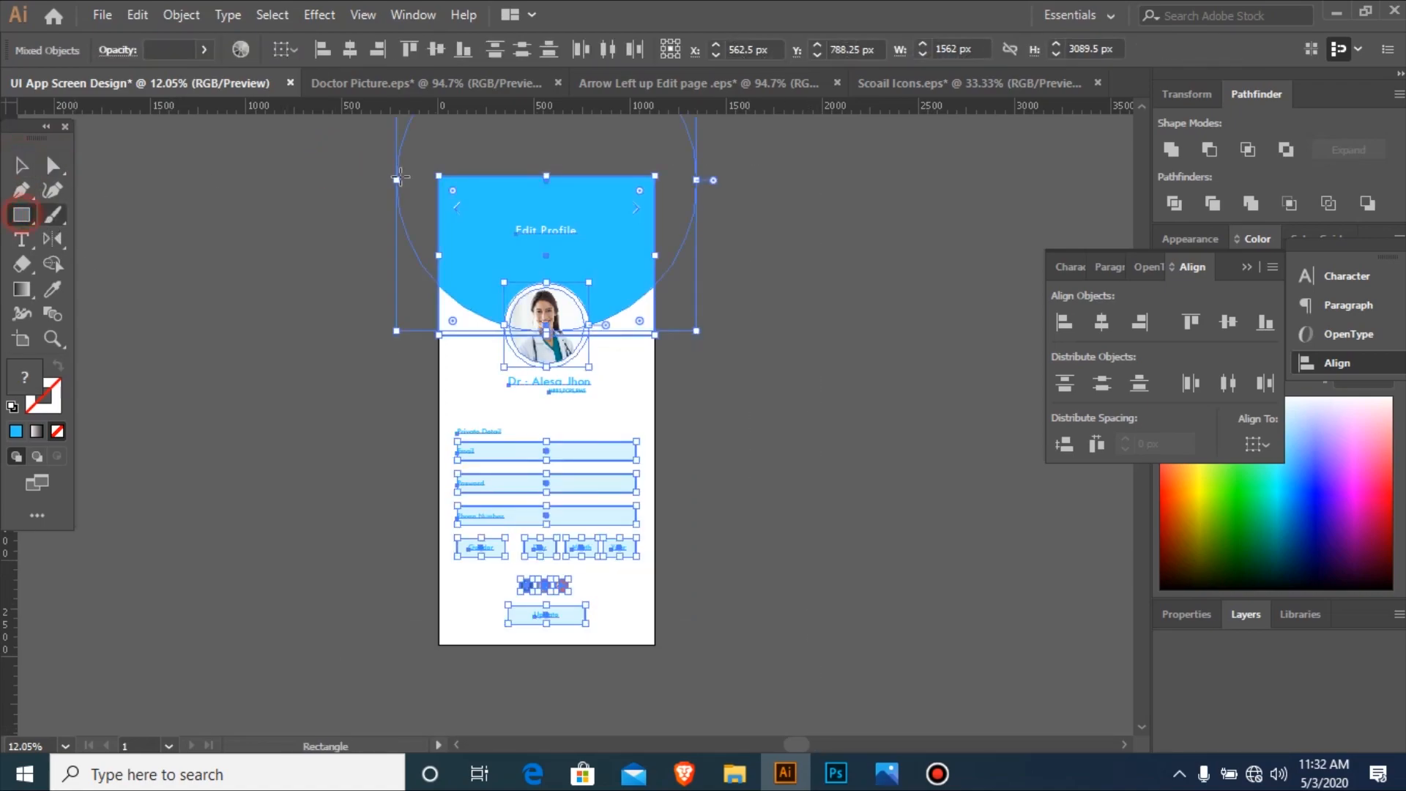
{"action": "key", "text": "v"}
{"action": "left_click", "coordinate": [360, 273]}
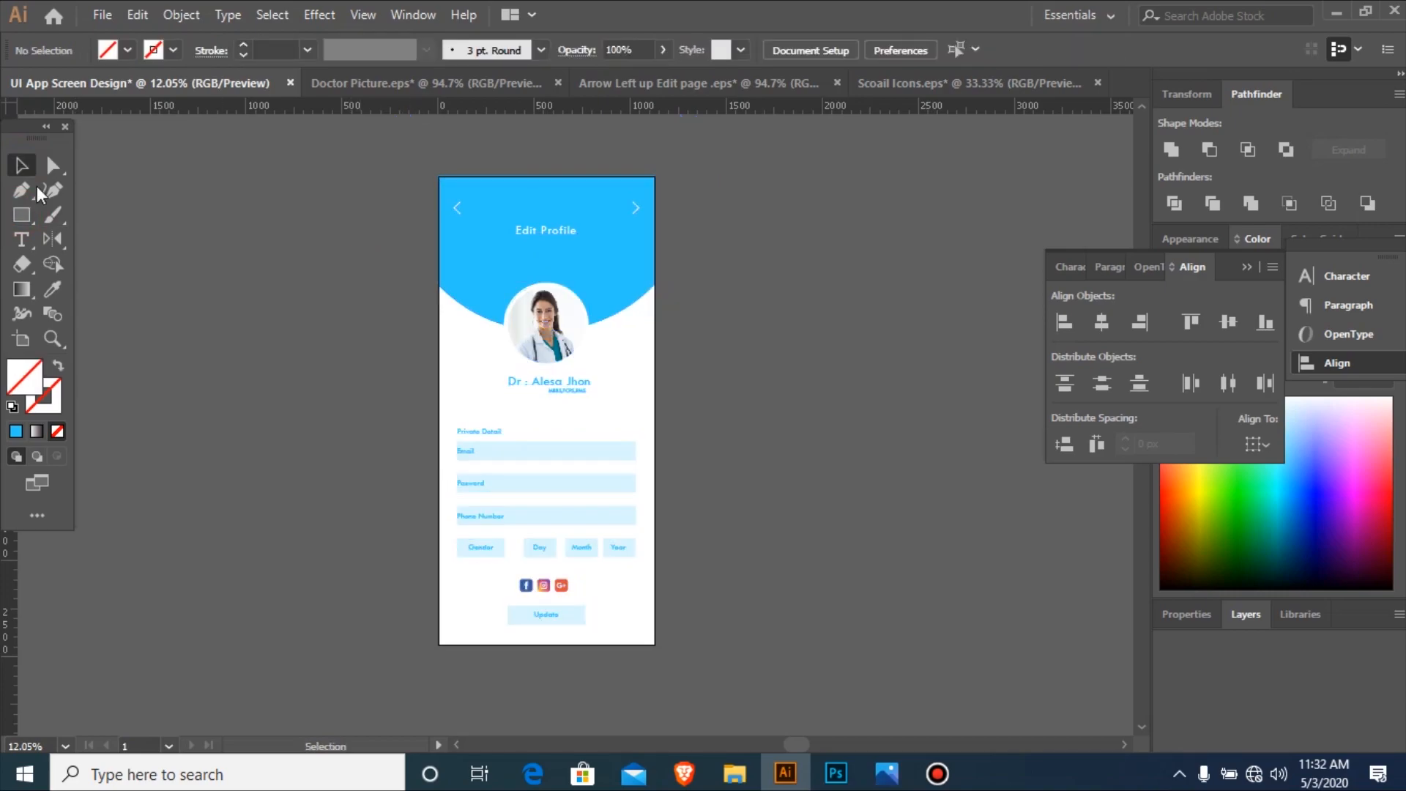
Draw a rectangle that covers the whole artboard from corner to corner.
{"action": "left_click", "coordinate": [22, 214]}
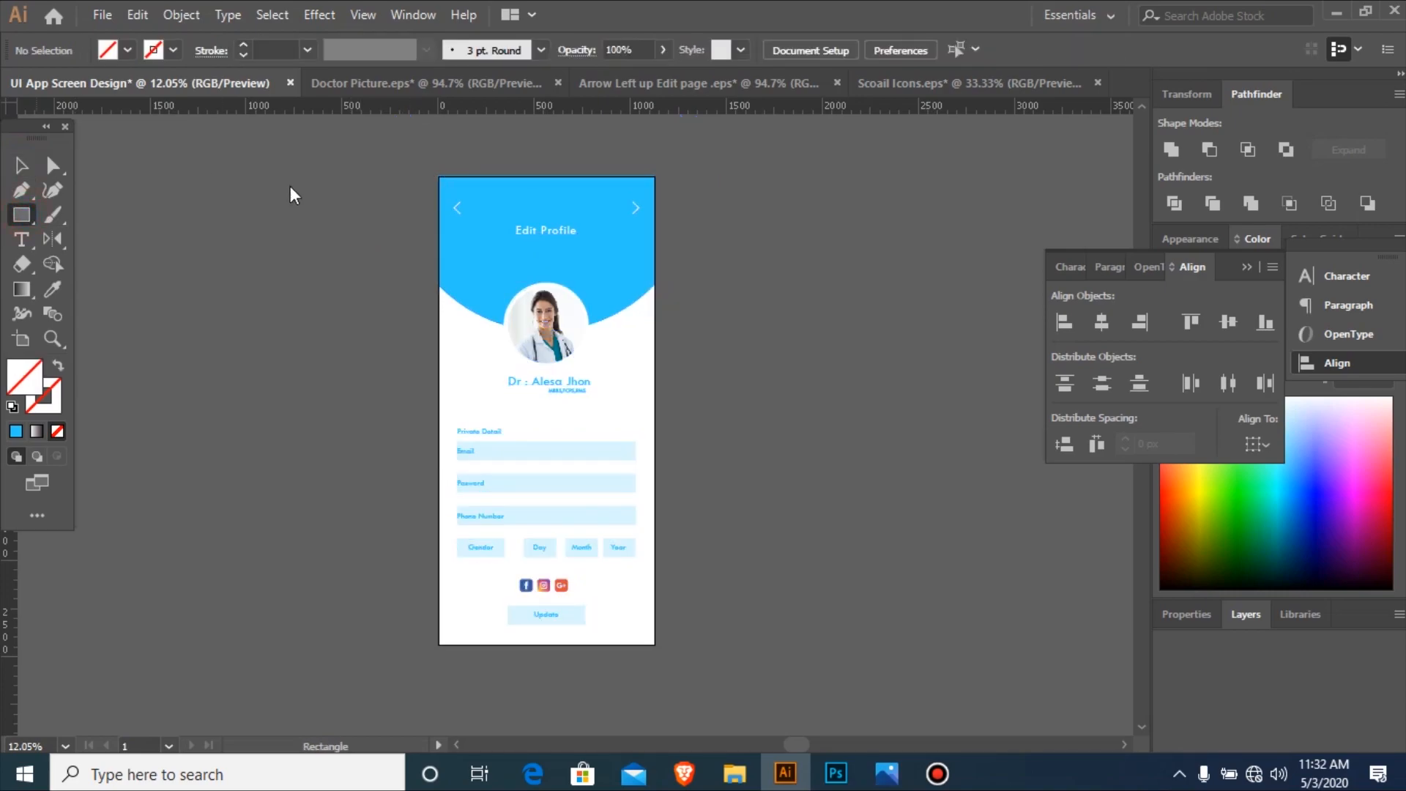
{"action": "left_click_drag", "start_coordinate": [435, 176], "coordinate": [654, 645]}
{"action": "key", "text": "v"}
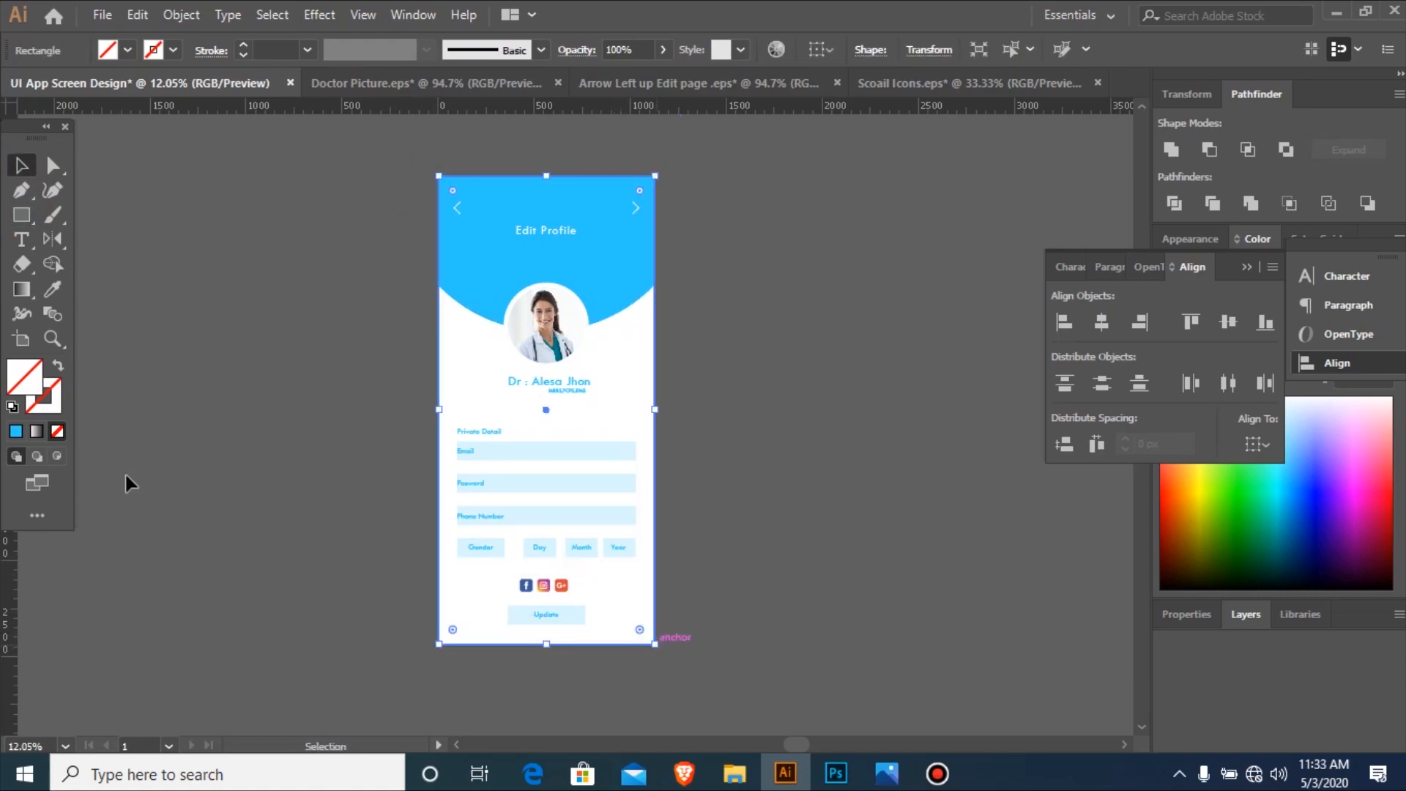
Fill the artboard-sized rectangle with white (ffffff) and send it to the back behind all other artwork.
{"action": "double_click", "coordinate": [14, 382]}
{"action": "left_click_drag", "start_coordinate": [233, 179], "coordinate": [4, 57]}
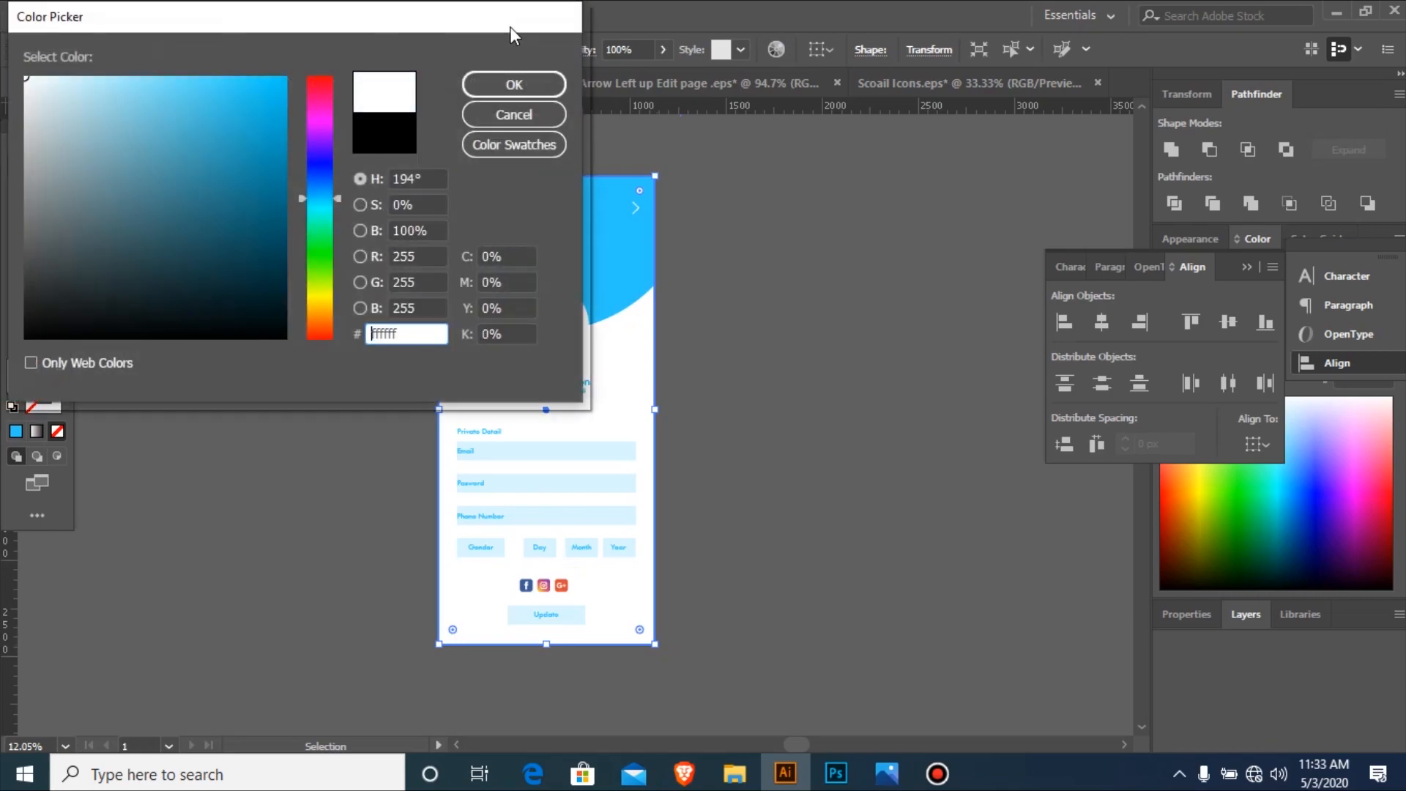
{"action": "left_click", "coordinate": [521, 77]}
{"action": "key", "text": "ctrl+shift+bracketleft"}
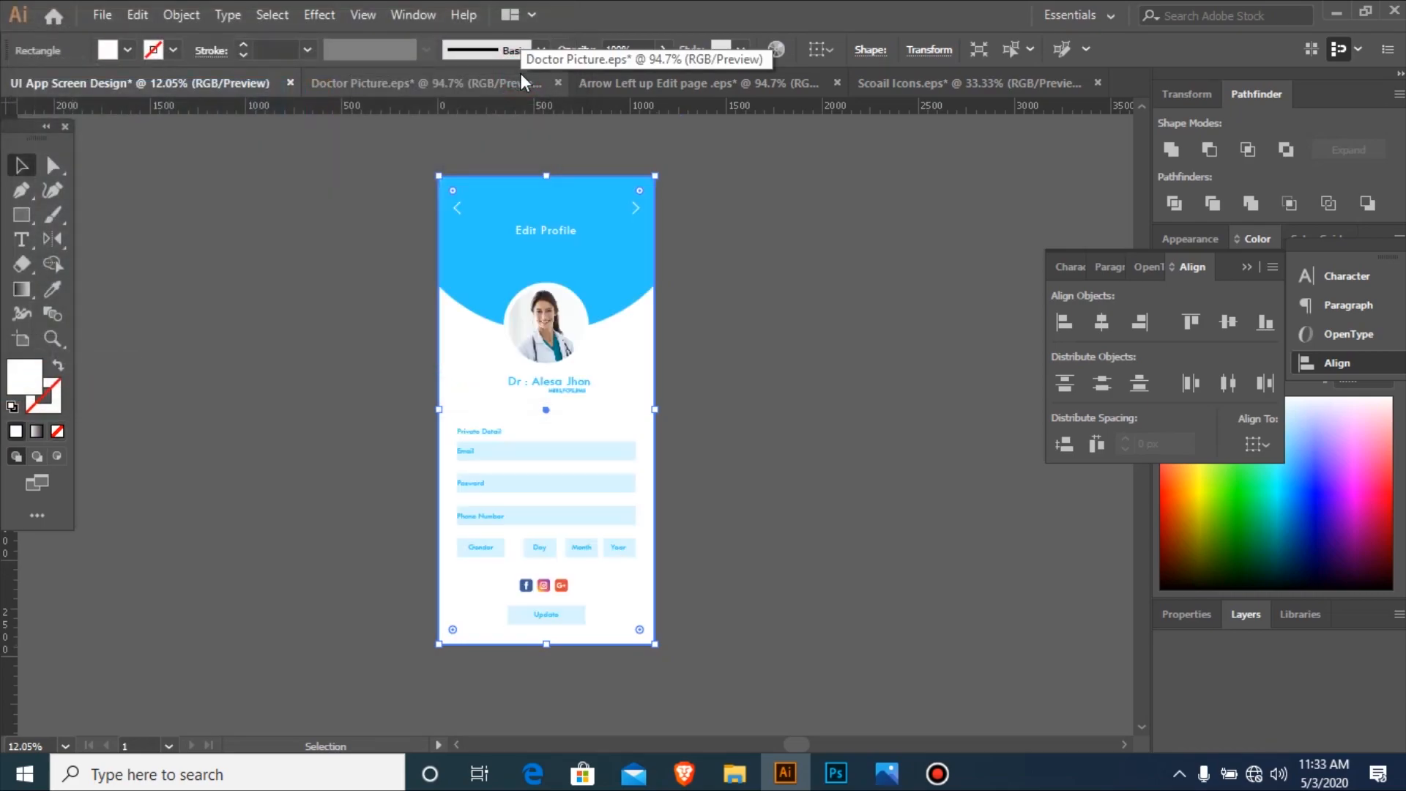
Copy all the artwork on the Edit Profile artboard and switch to Photoshop.
{"action": "left_click", "coordinate": [361, 151]}
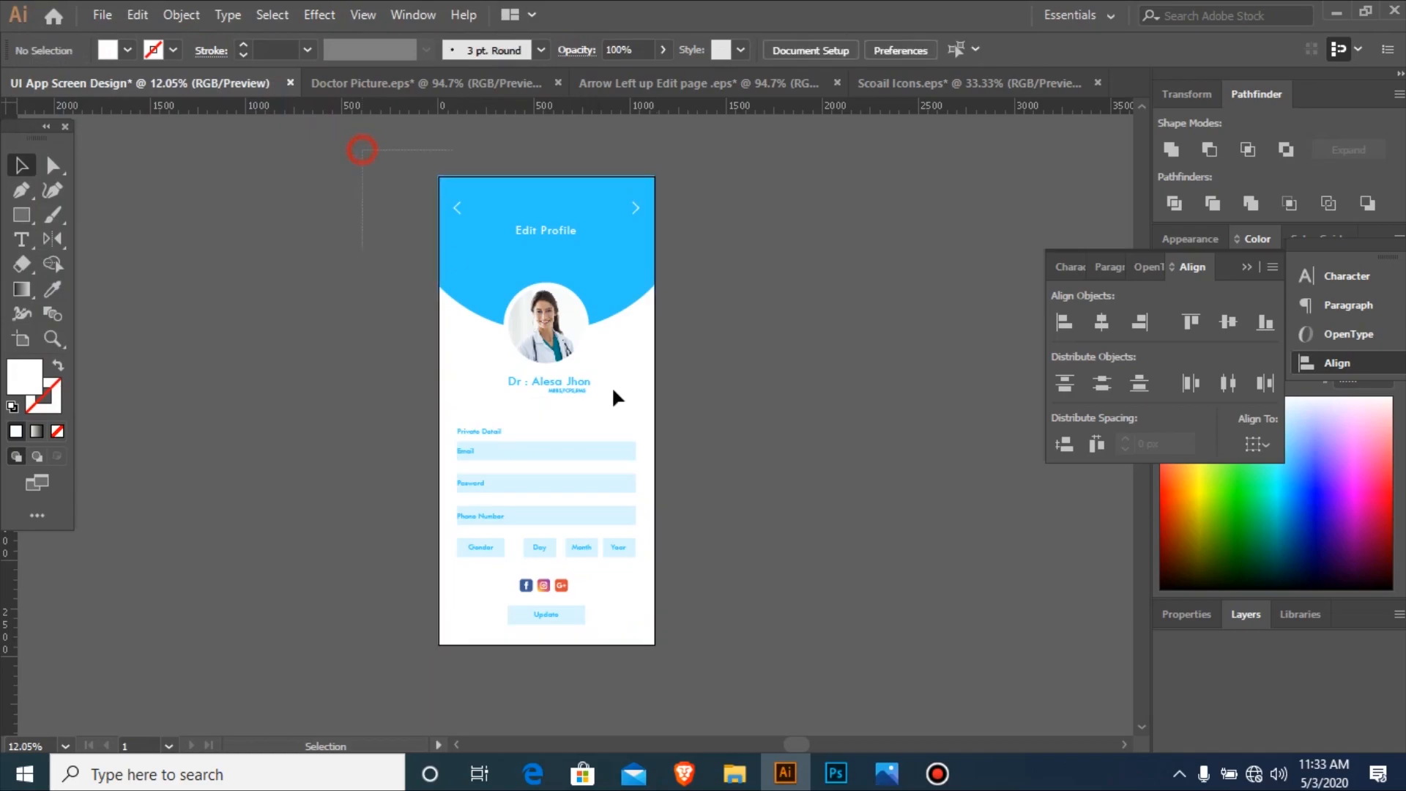
{"action": "key", "text": "ctrl+a"}
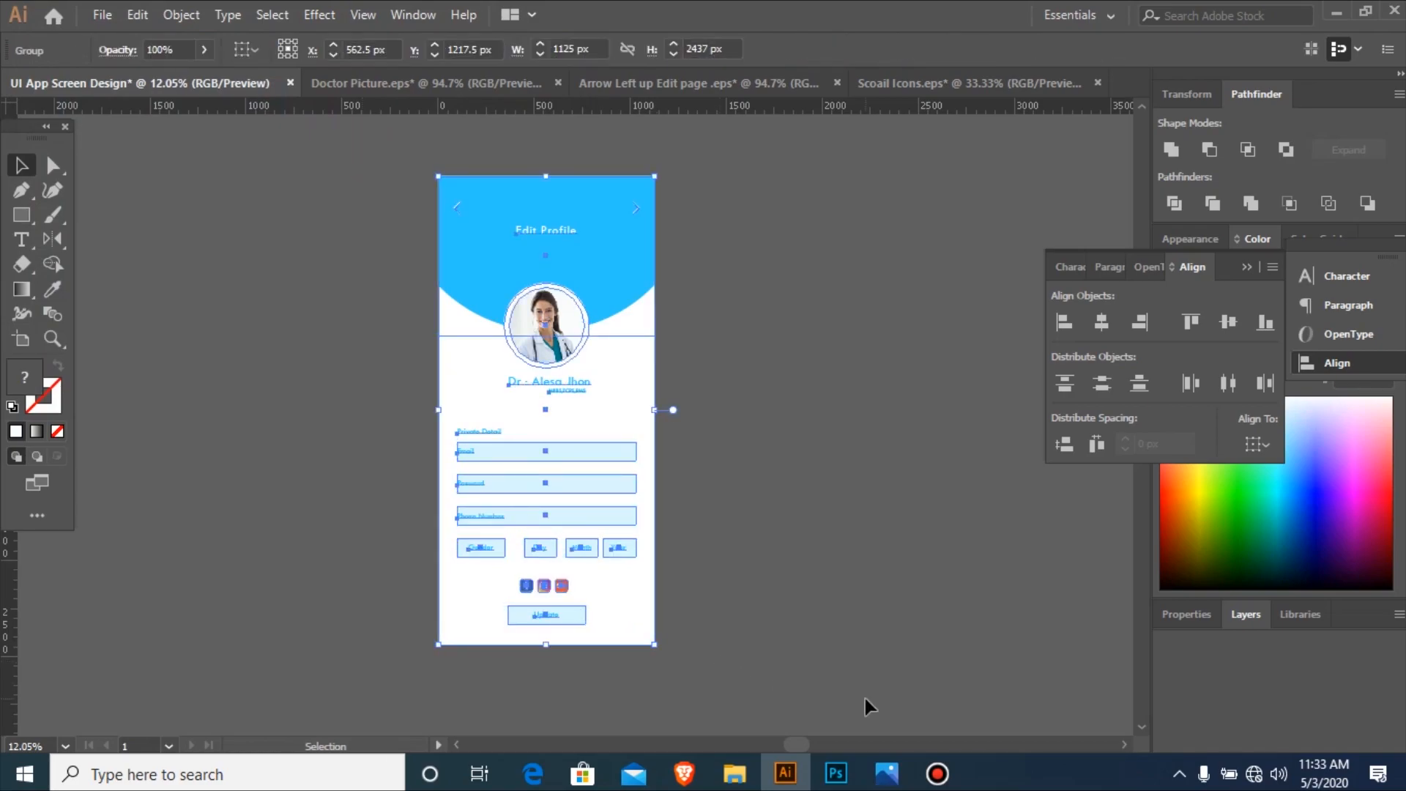
{"action": "left_click", "coordinate": [835, 773]}
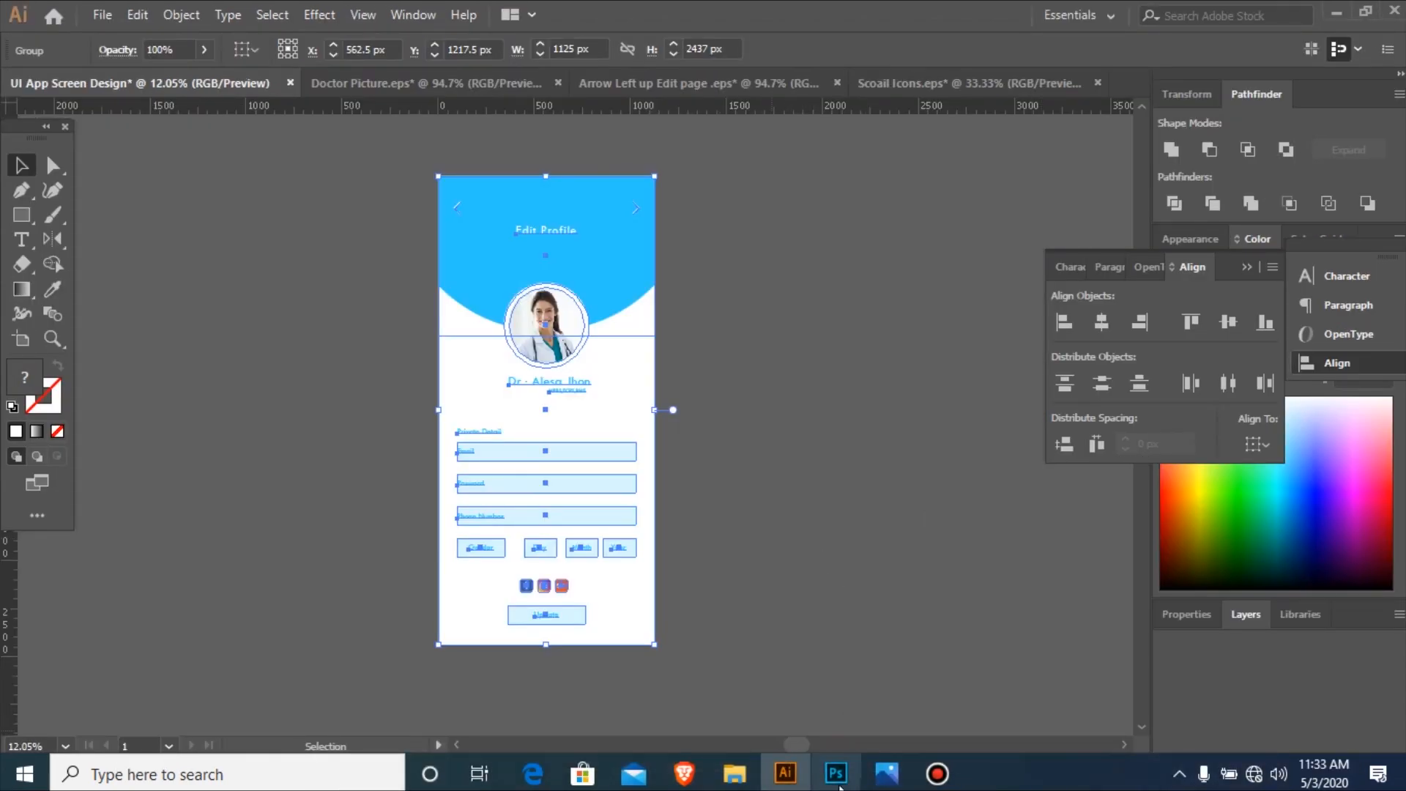
{"action": "left_click", "coordinate": [831, 778]}
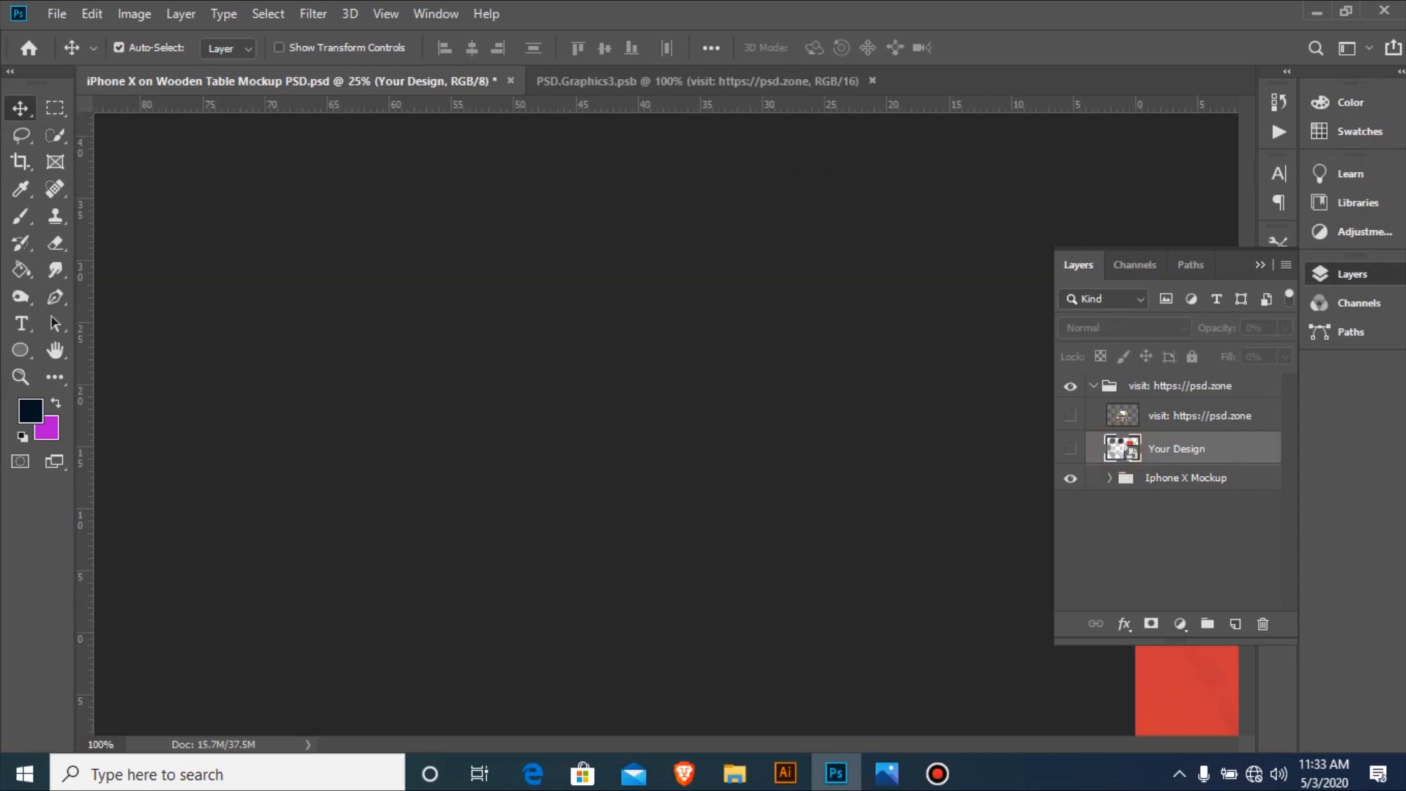
Hide the red placeholder layer in PSD.Graphics3.psb and paste the copied Edit Profile design into the document.
{"action": "left_click", "coordinate": [1071, 496]}
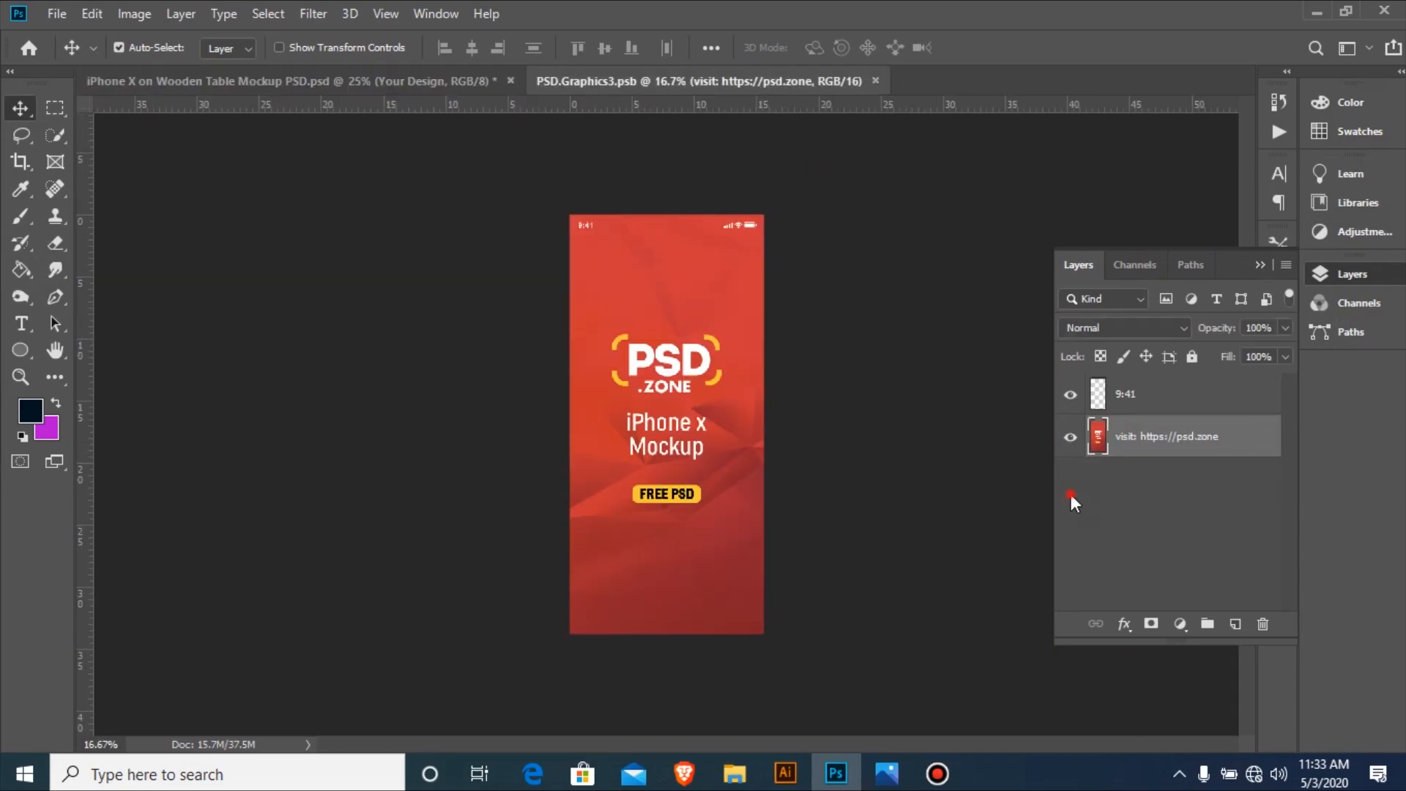
{"action": "left_click", "coordinate": [1071, 437]}
{"action": "key", "text": "ctrl+v"}
{"action": "key", "text": "Escape"}
{"action": "key", "text": "ctrl+v"}
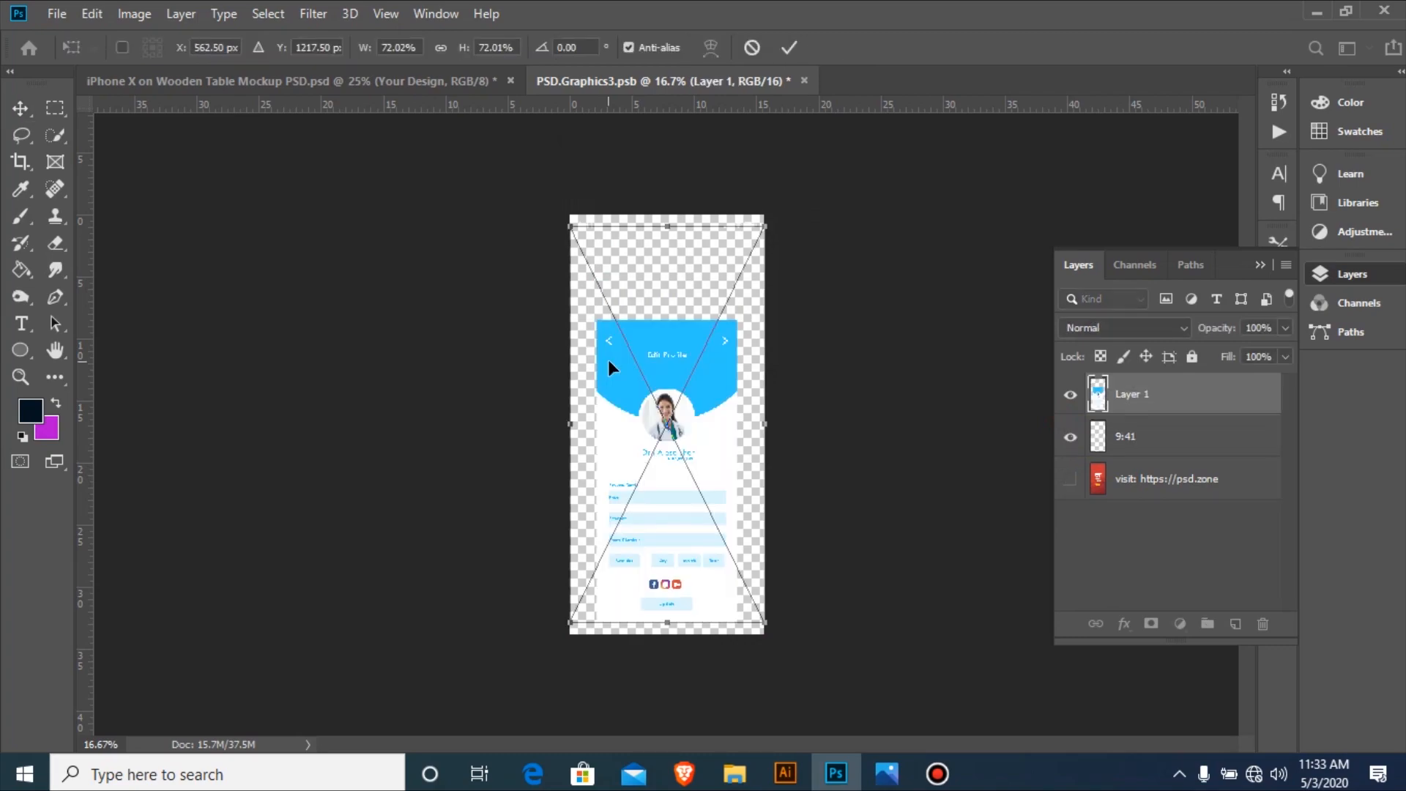
{"action": "key", "text": "Return"}
Scale the pasted design to fill the whole phone canvas and send it behind the 9:41 status bar layer.
{"action": "key", "text": "ctrl+t"}
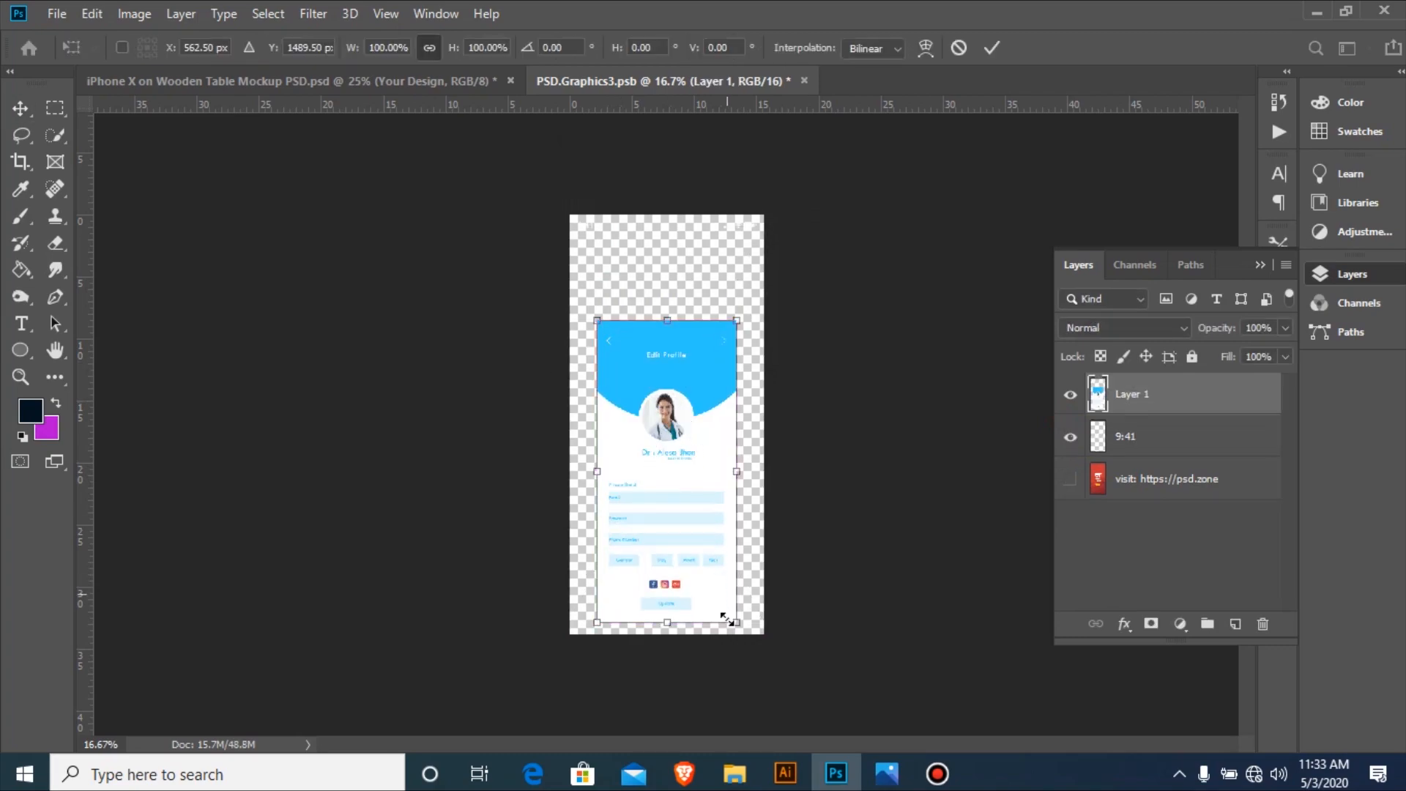
{"action": "left_click_drag", "start_coordinate": [646, 471], "coordinate": [647, 436]}
{"action": "left_click_drag", "start_coordinate": [732, 588], "coordinate": [778, 652]}
{"action": "left_click_drag", "start_coordinate": [690, 619], "coordinate": [674, 587]}
{"action": "key", "text": "Return"}
{"action": "key", "text": "ctrl+shift+bracketleft"}
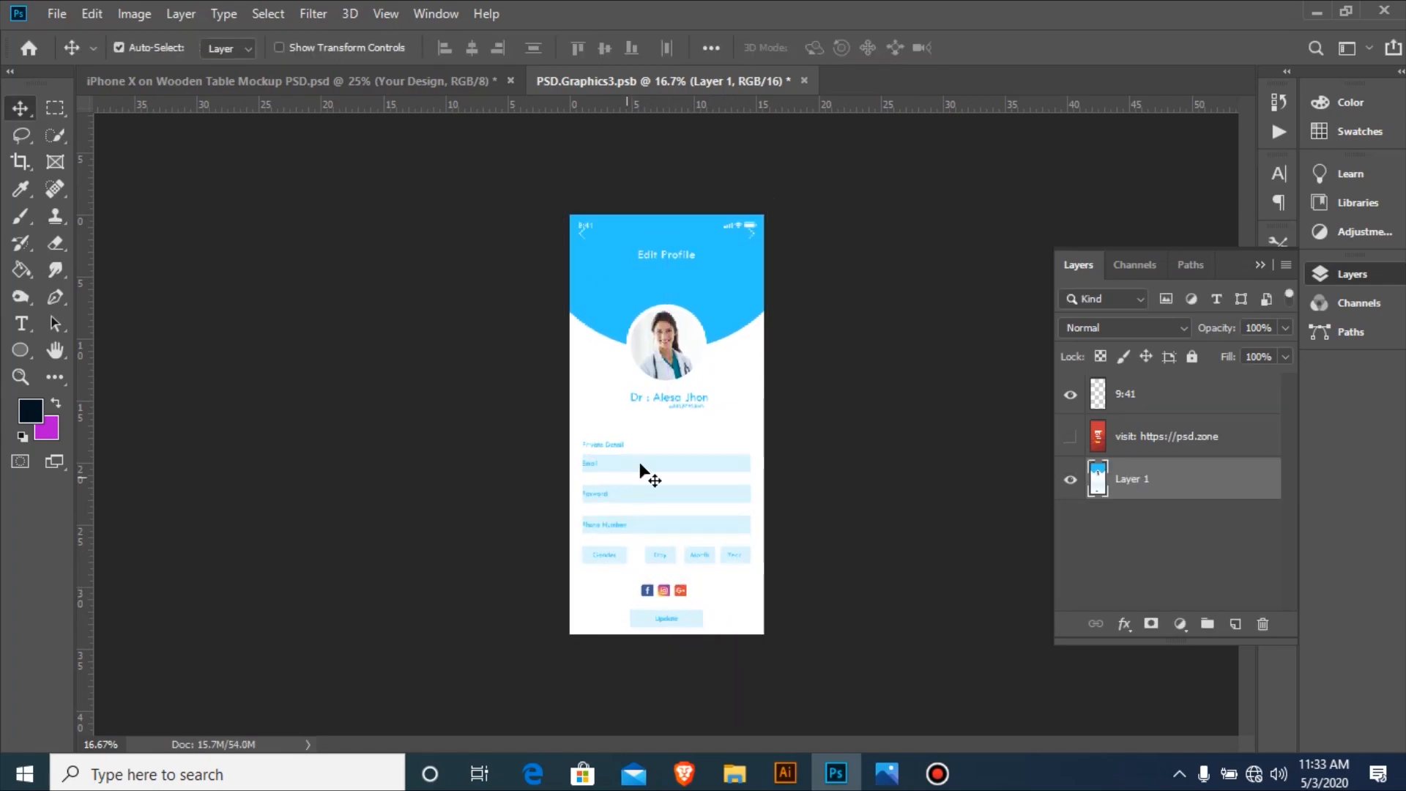
Move the design down slightly so its arrows clear the status bar, save the document and return to the iPhone X mockup.
{"action": "left_click_drag", "start_coordinate": [673, 387], "coordinate": [652, 400]}
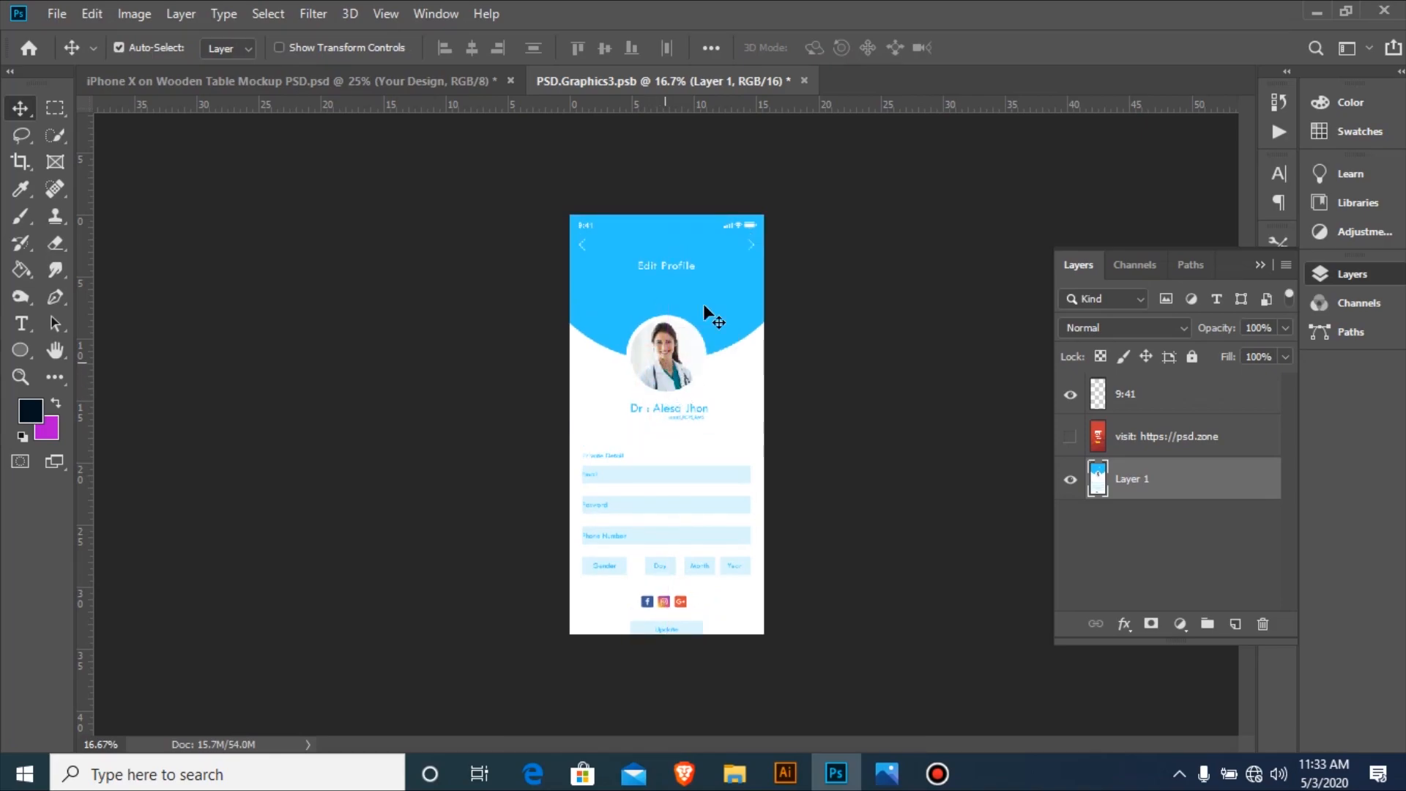
{"action": "key", "text": "ctrl+s"}
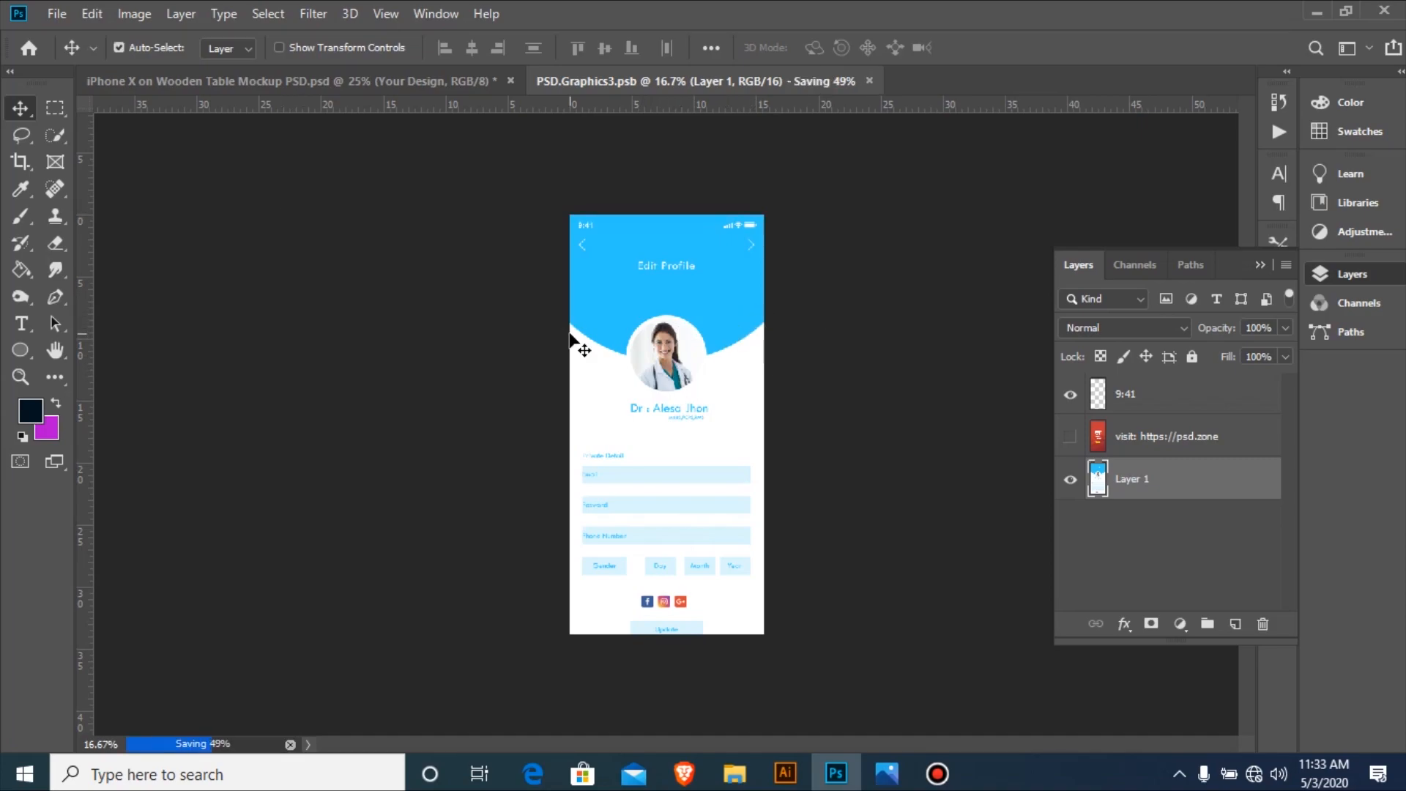
{"action": "left_click", "coordinate": [424, 84]}
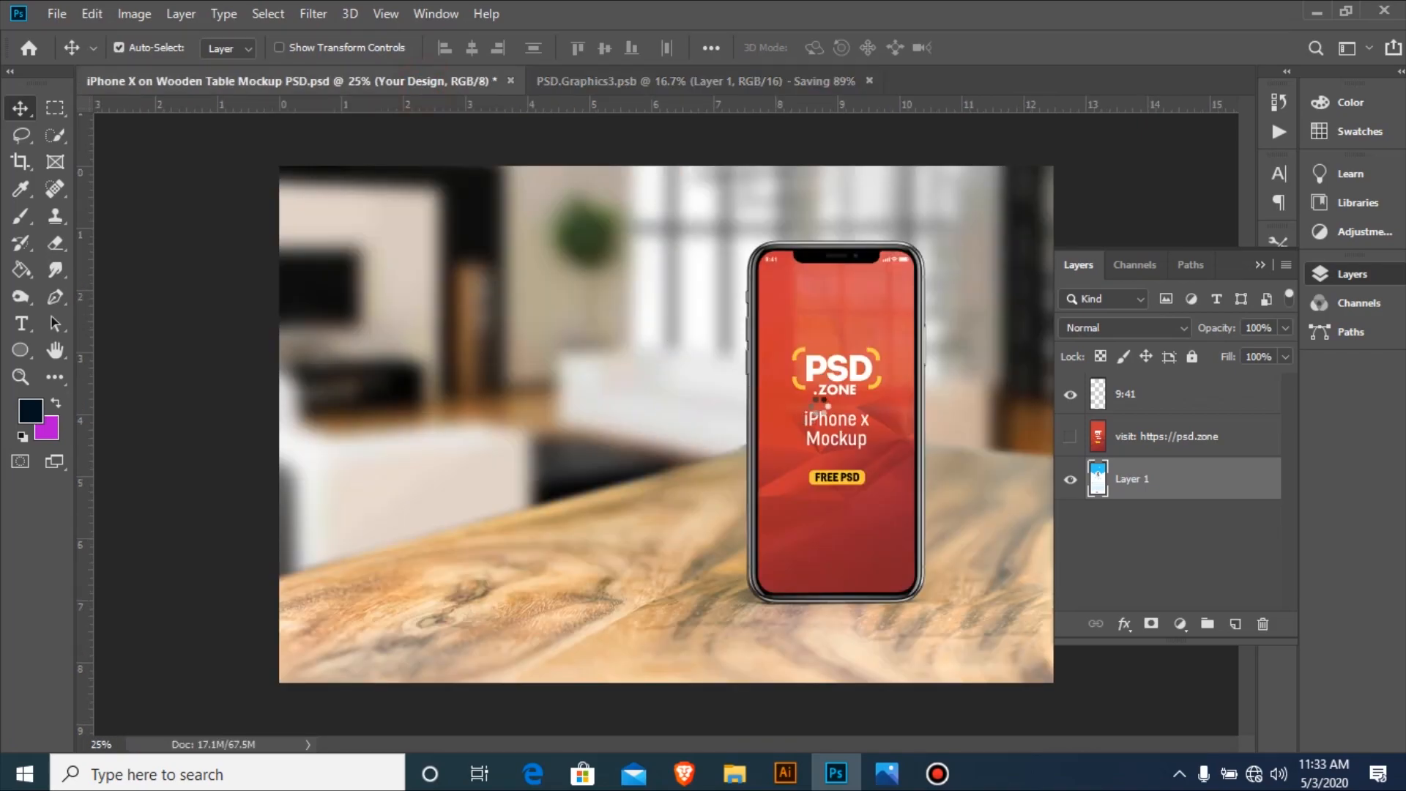
Merge the mockup's whole layer group, including the Iphone X Mockup group, into a single layer.
{"action": "left_click_drag", "start_coordinate": [670, 198], "coordinate": [1028, 704]}
{"action": "key", "text": "ctrl+minus"}
{"action": "key", "text": "ctrl+minus"}
{"action": "left_click_drag", "start_coordinate": [543, 323], "coordinate": [1035, 572]}
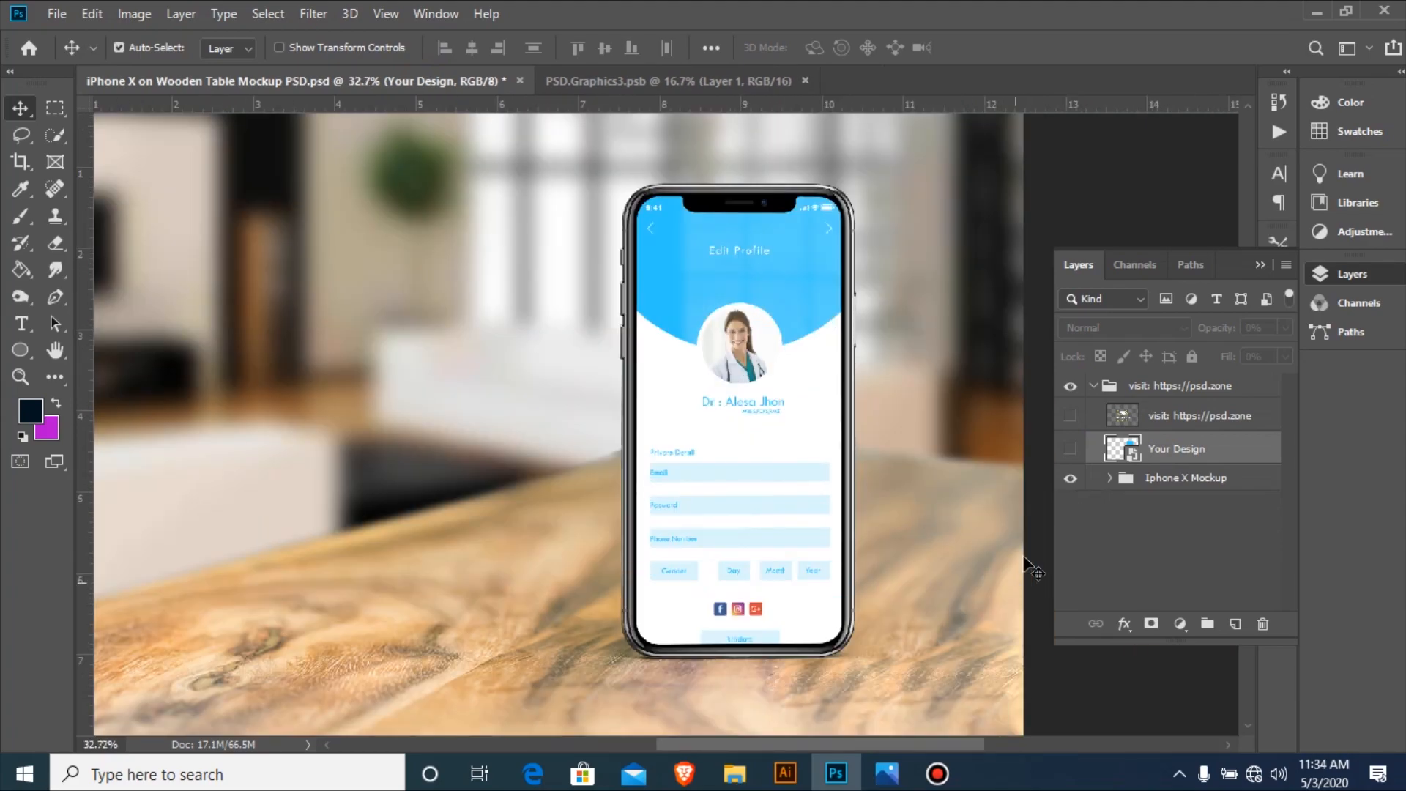
{"action": "left_click", "coordinate": [1177, 387]}
{"action": "left_click", "coordinate": [1190, 480], "text": "shift"}
{"action": "key", "text": "ctrl+e"}
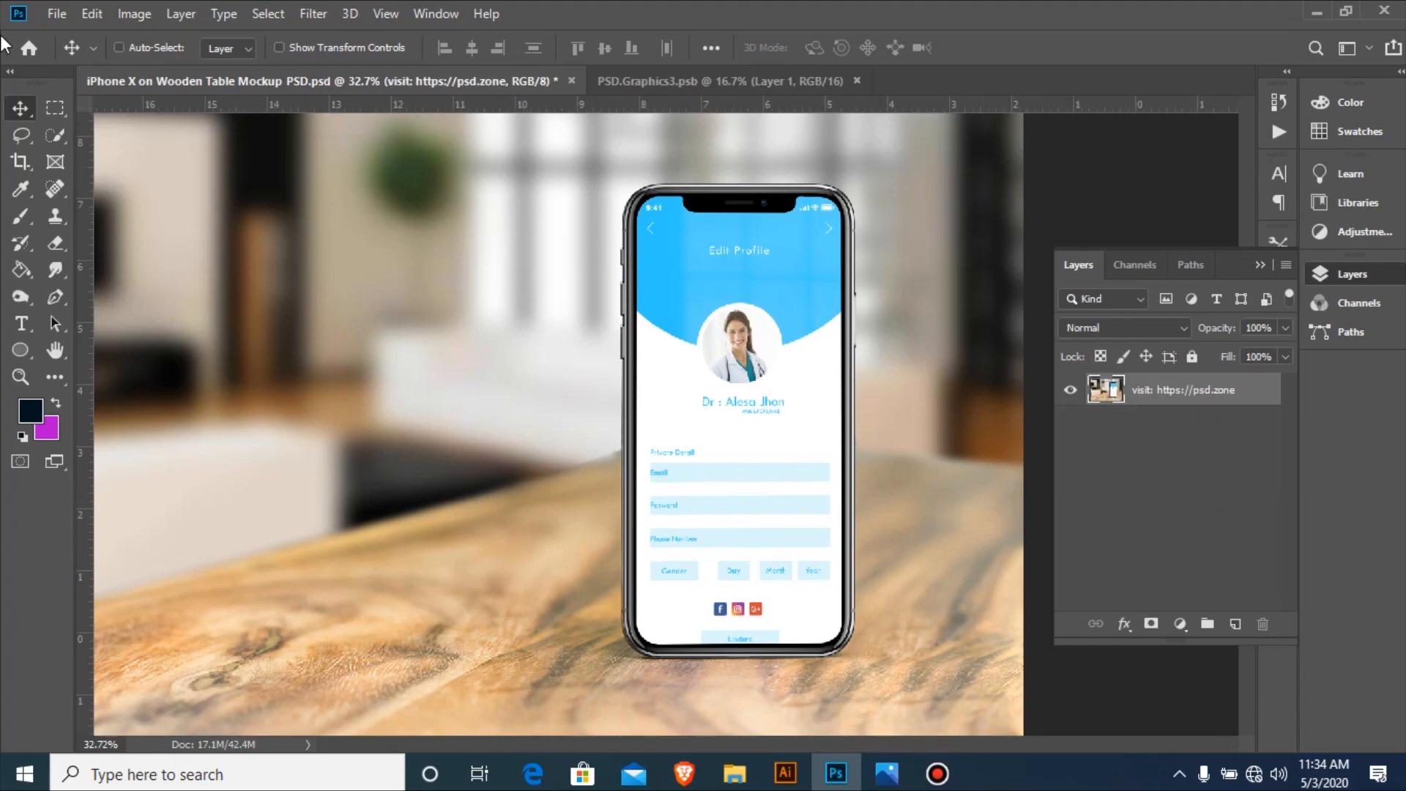
Copy a full-height rectangular area around the phone from the mockup and place it beside the Edit Profile artboard in Illustrator.
{"action": "key", "text": "ctrl+minus"}
{"action": "key", "text": "ctrl+minus"}
{"action": "key", "text": "ctrl+minus"}
{"action": "left_click", "coordinate": [54, 109]}
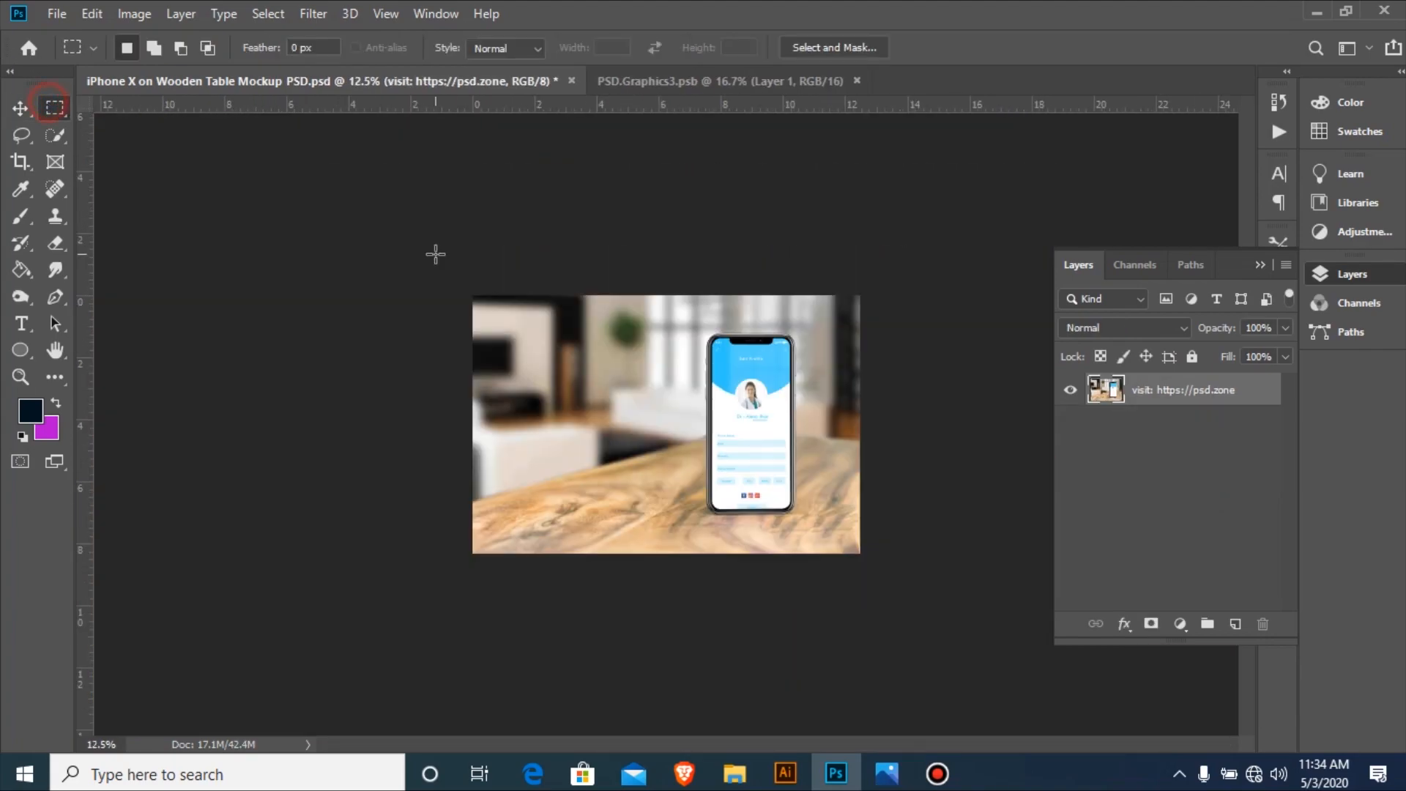
{"action": "left_click_drag", "start_coordinate": [656, 288], "coordinate": [831, 561]}
{"action": "key", "text": "v"}
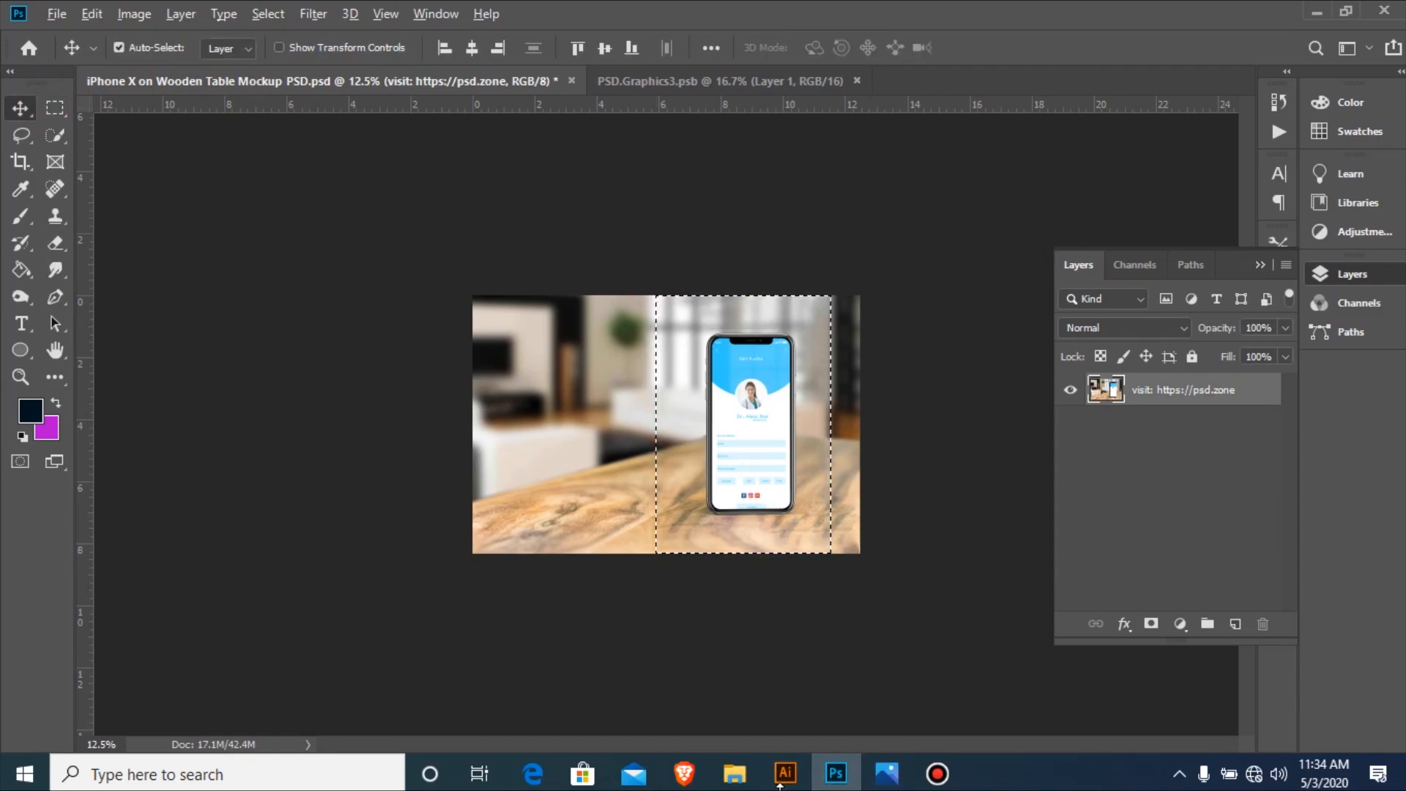
{"action": "left_click_drag", "start_coordinate": [741, 421], "coordinate": [771, 355]}
{"action": "key", "text": "ctrl+minus"}
{"action": "key", "text": "ctrl+minus"}
{"action": "key", "text": "ctrl+minus"}
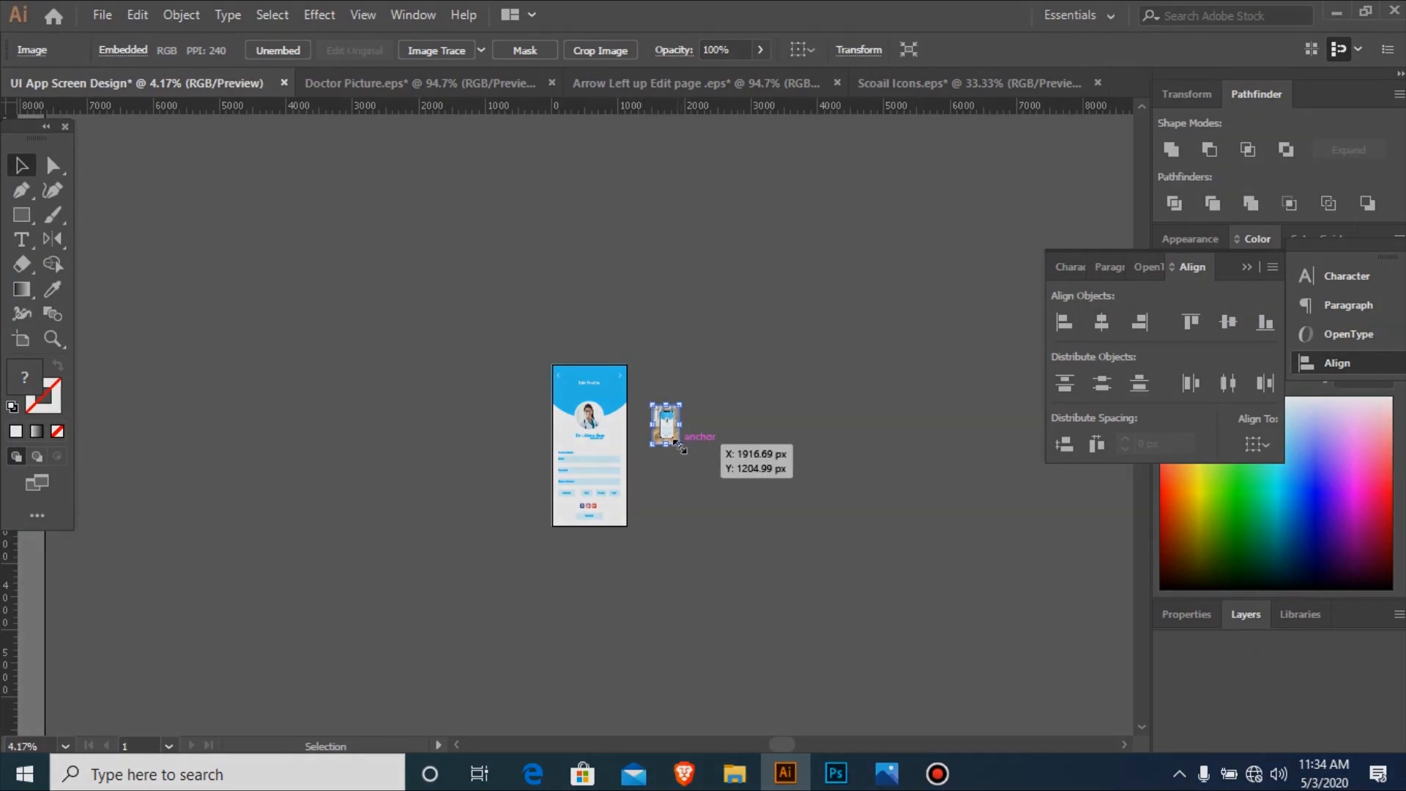